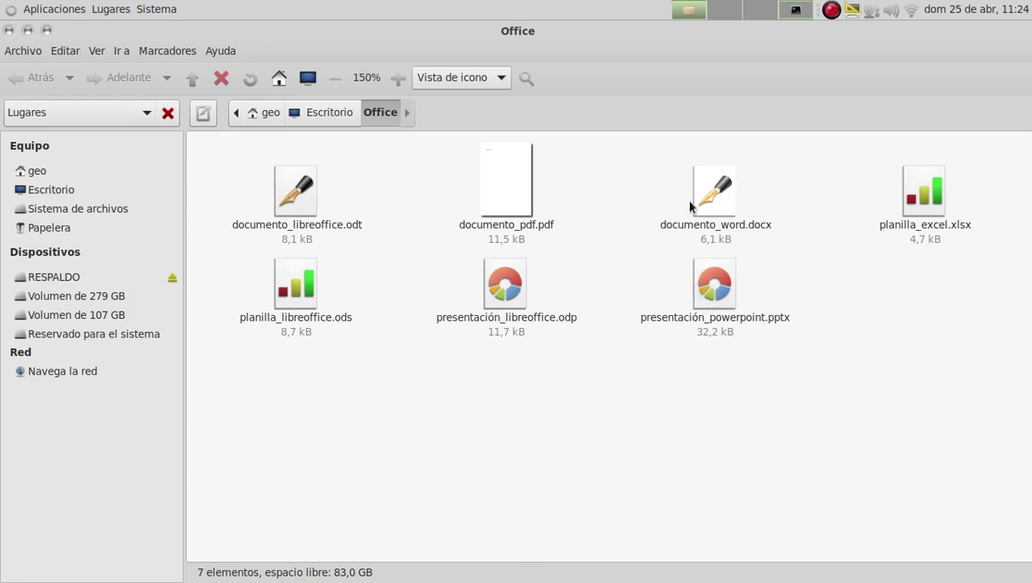
- Examine the Word, Excel, PowerPoint, LibreOffice and PDF files in the Office folder by highlighting them in groups
{"action": "left_click_drag", "start_coordinate": [644, 157], "coordinate": [977, 356]}
{"action": "left_click", "coordinate": [904, 368]}
{"action": "left_click_drag", "start_coordinate": [626, 158], "coordinate": [963, 373]}
{"action": "left_click", "coordinate": [827, 411]}
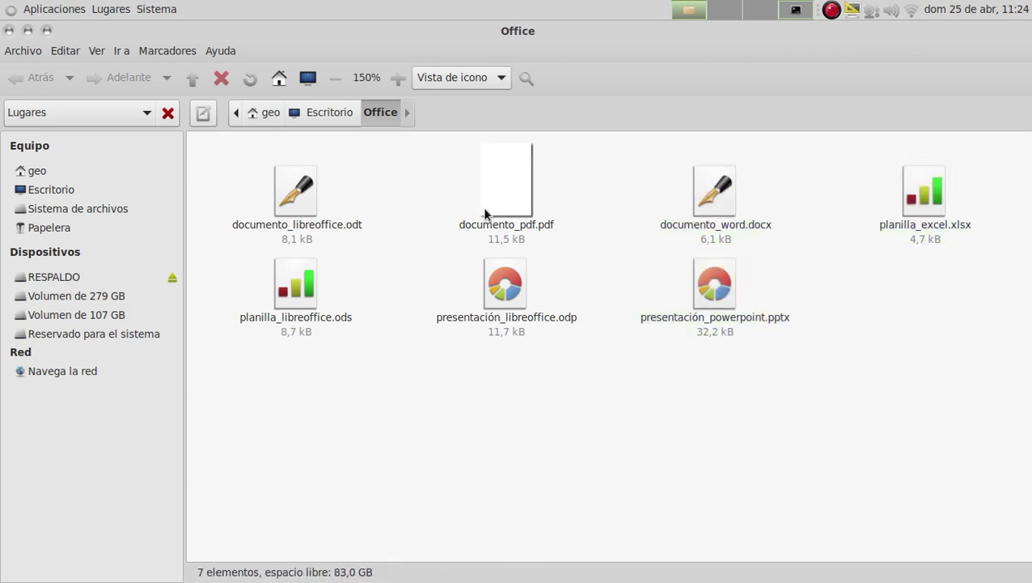
{"action": "left_click", "coordinate": [300, 198]}
{"action": "left_click", "coordinate": [352, 185]}
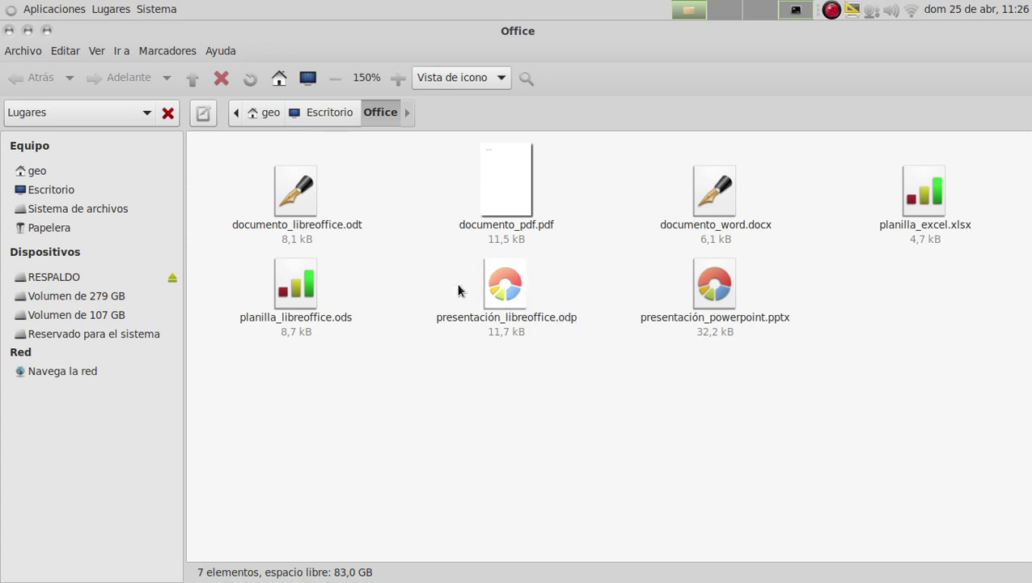
{"action": "left_click", "coordinate": [503, 293]}
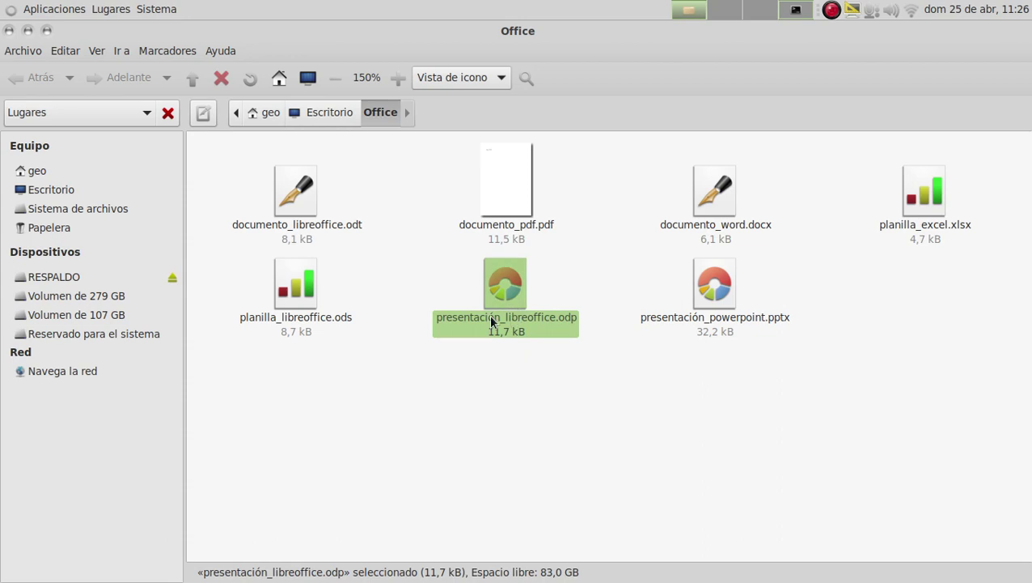
{"action": "left_click", "coordinate": [552, 270]}
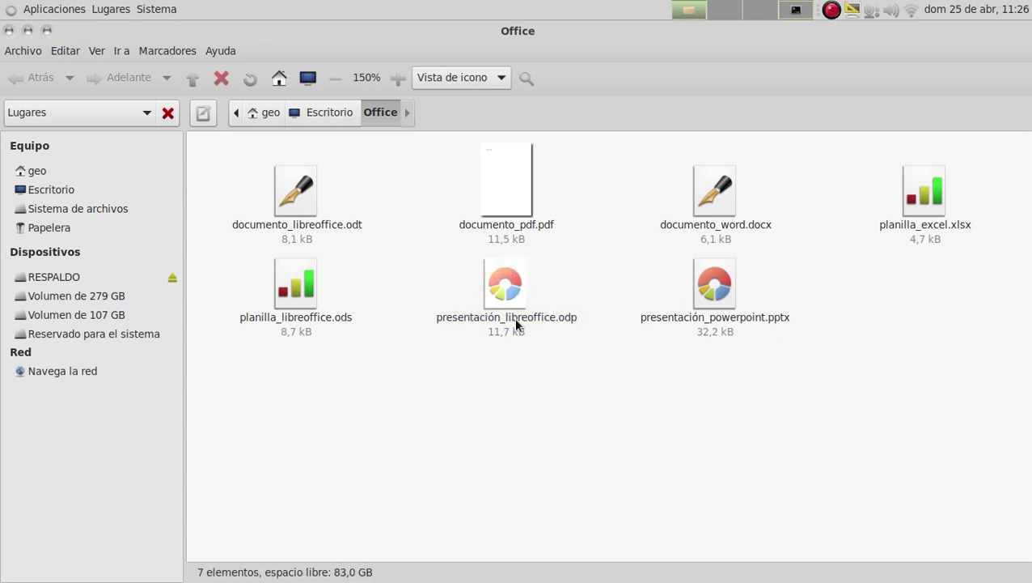
{"action": "left_click_drag", "start_coordinate": [1007, 356], "coordinate": [713, 178]}
{"action": "left_click", "coordinate": [854, 281]}
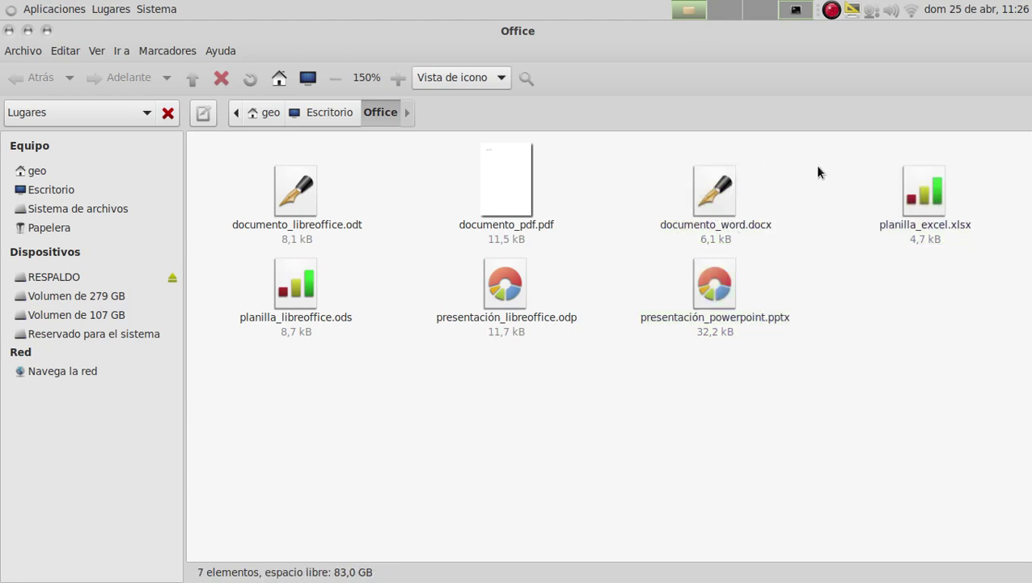
{"action": "left_click_drag", "start_coordinate": [544, 386], "coordinate": [259, 206]}
{"action": "left_click", "coordinate": [404, 271]}
{"action": "left_click", "coordinate": [496, 199]}
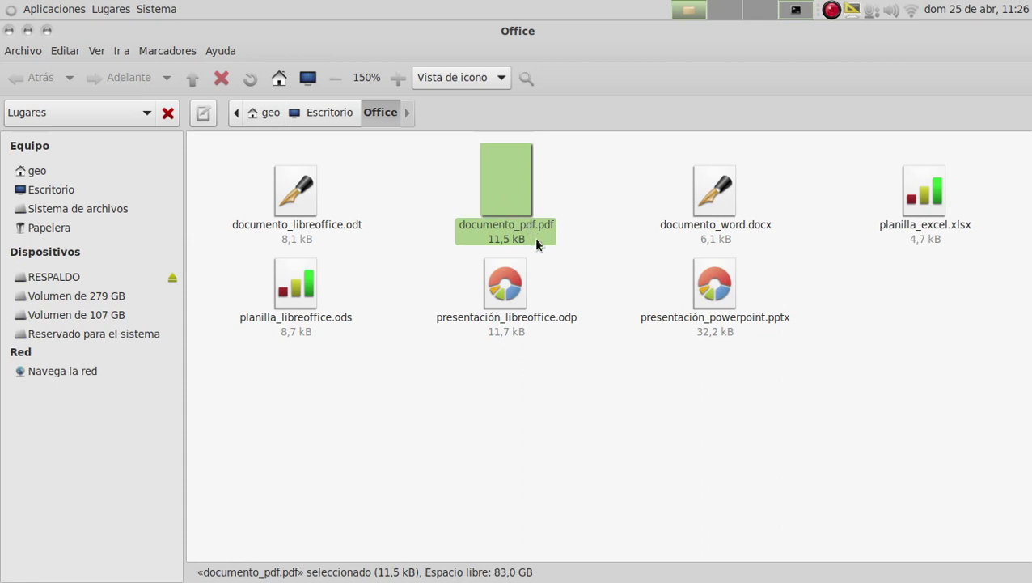
{"action": "left_click", "coordinate": [537, 193]}
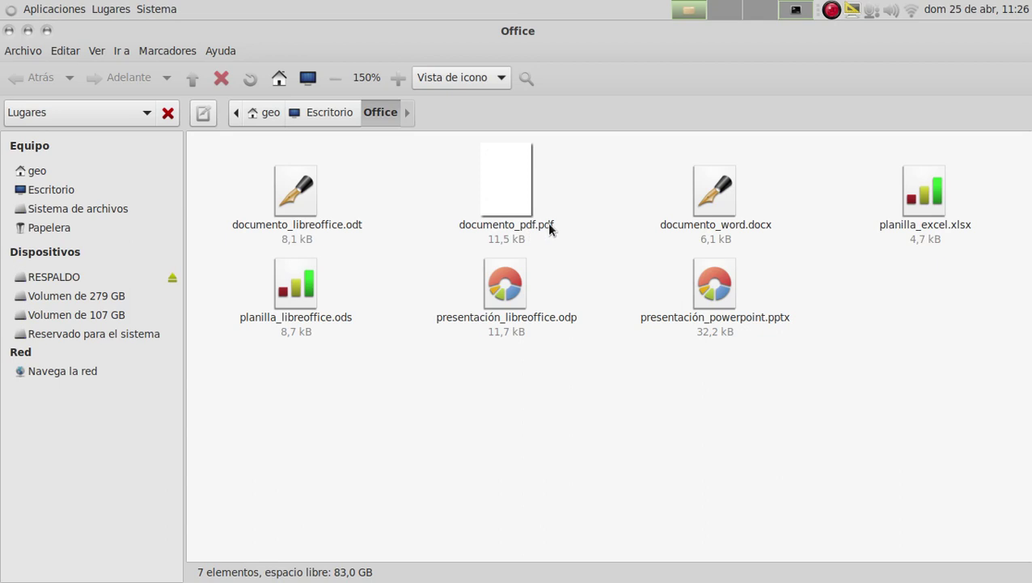
- Open documento_pdf.pdf from the Office folder and read its text
{"action": "left_click", "coordinate": [510, 199]}
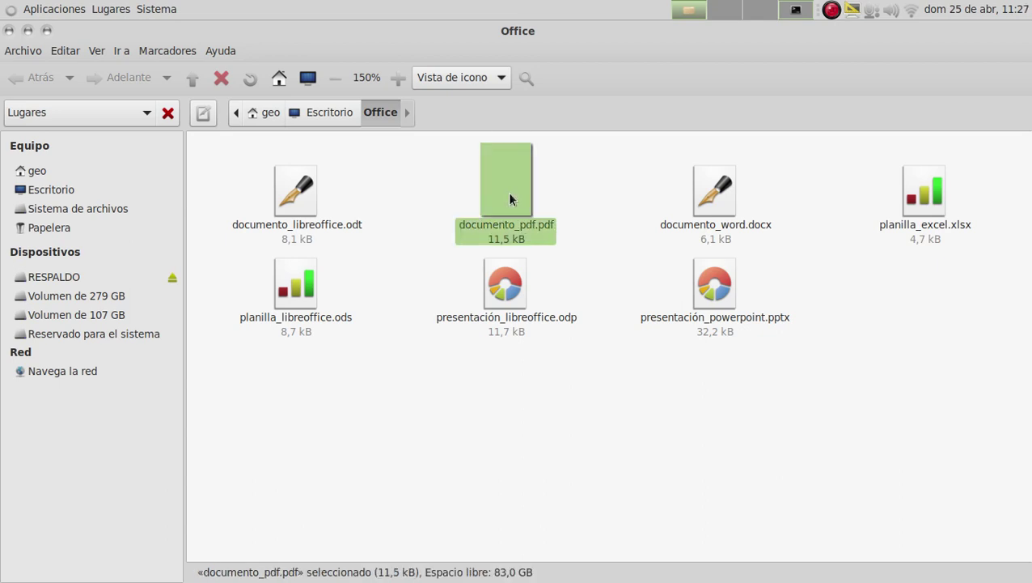
{"action": "double_click", "coordinate": [510, 199]}
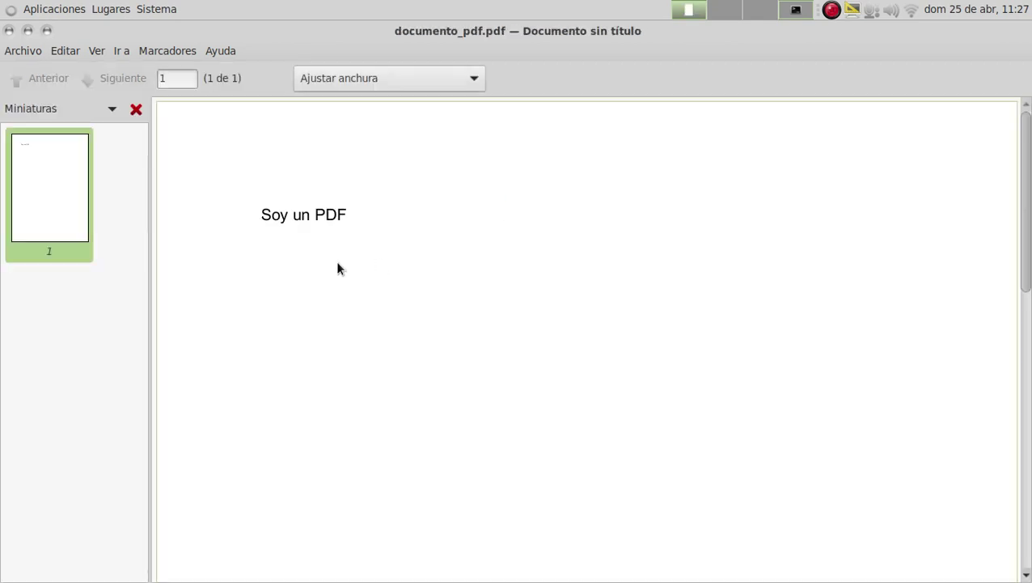
{"action": "left_click_drag", "start_coordinate": [248, 225], "coordinate": [459, 228]}
{"action": "left_click", "coordinate": [459, 229]}
- View the PDF viewer's name and version information and close that dialog
{"action": "left_click", "coordinate": [218, 50]}
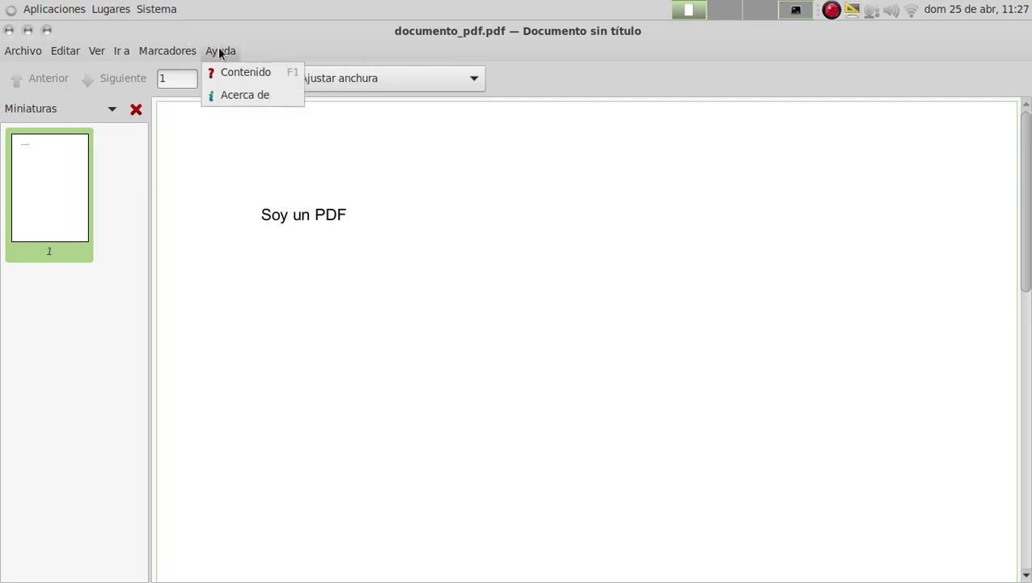
{"action": "left_click", "coordinate": [240, 96]}
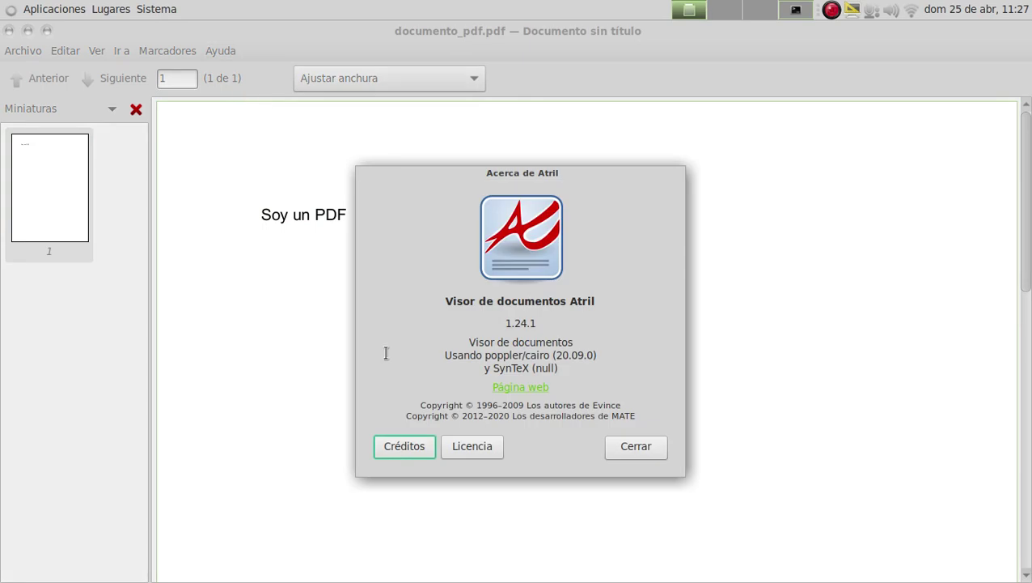
{"action": "left_click", "coordinate": [651, 446]}
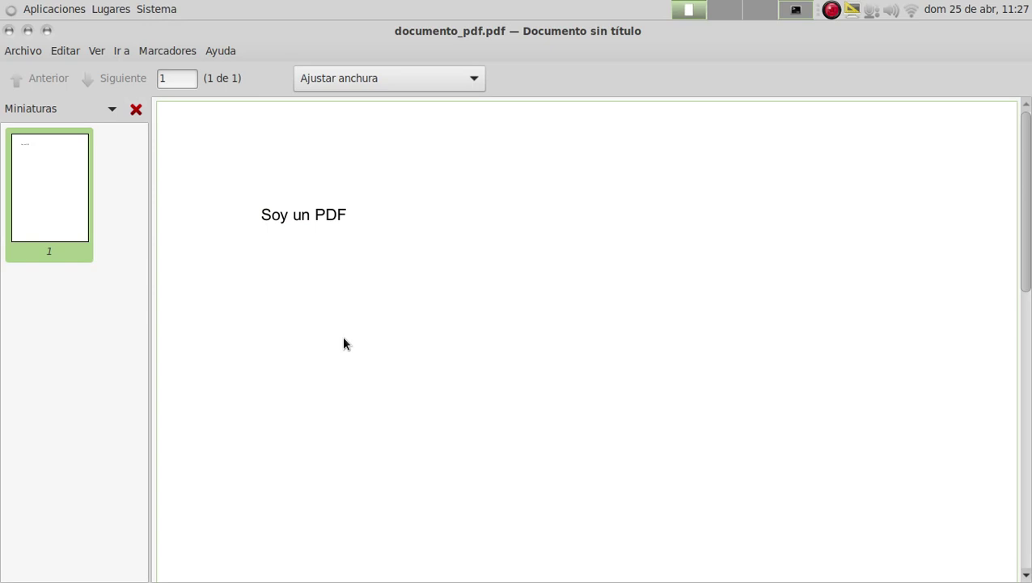
{"action": "left_click", "coordinate": [60, 9]}
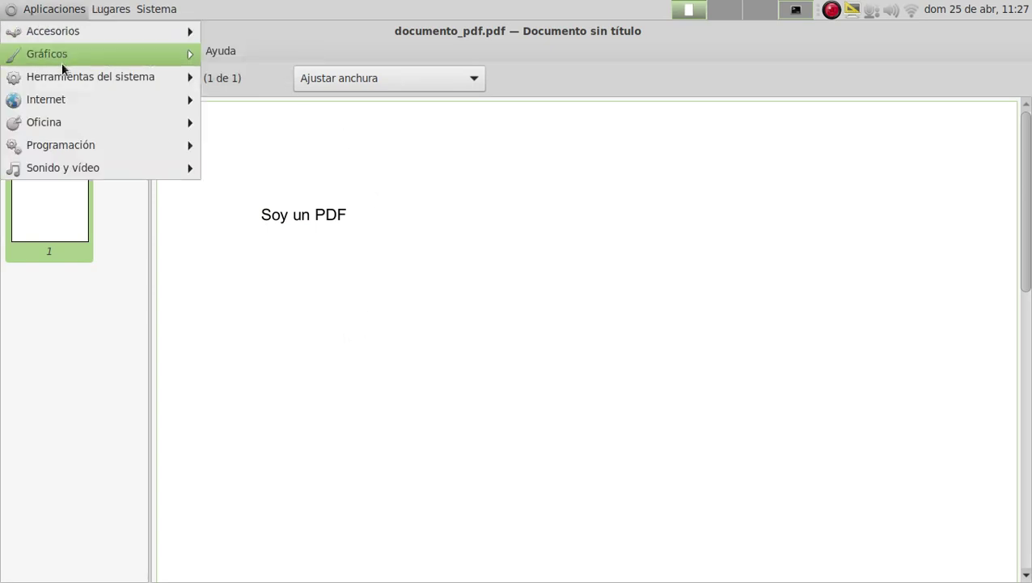
{"action": "mouse_move", "coordinate": [67, 77]}
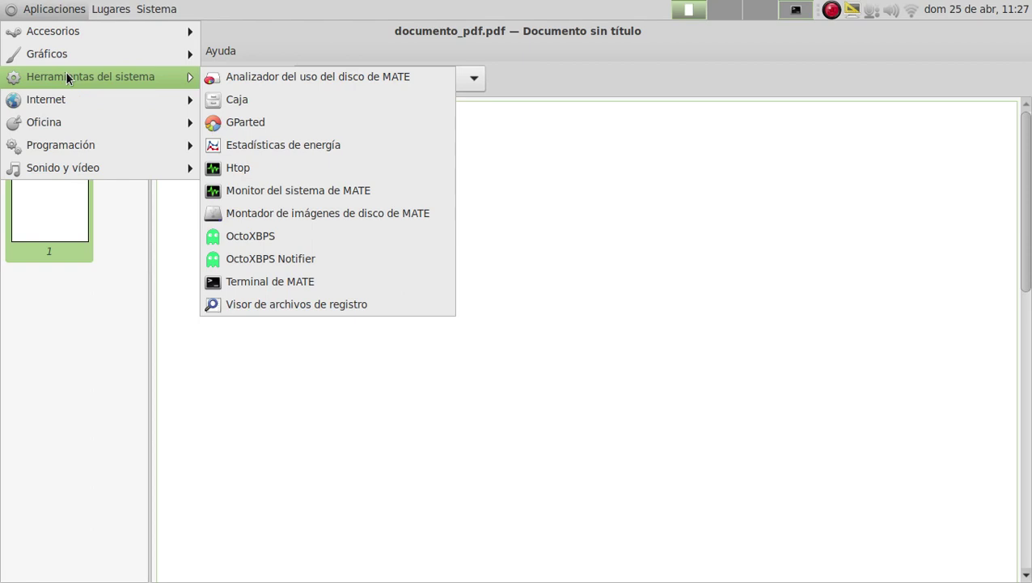
{"action": "left_click", "coordinate": [557, 224]}
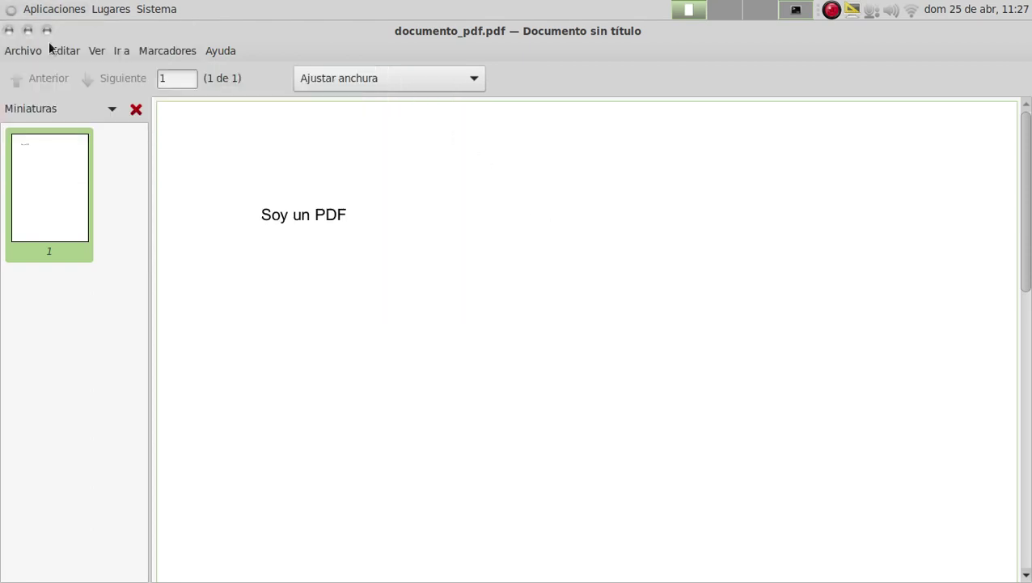
- Close the PDF document and point out the Word, Excel and PowerPoint files in the Office folder, leaving nothing selected
{"action": "left_click", "coordinate": [8, 30]}
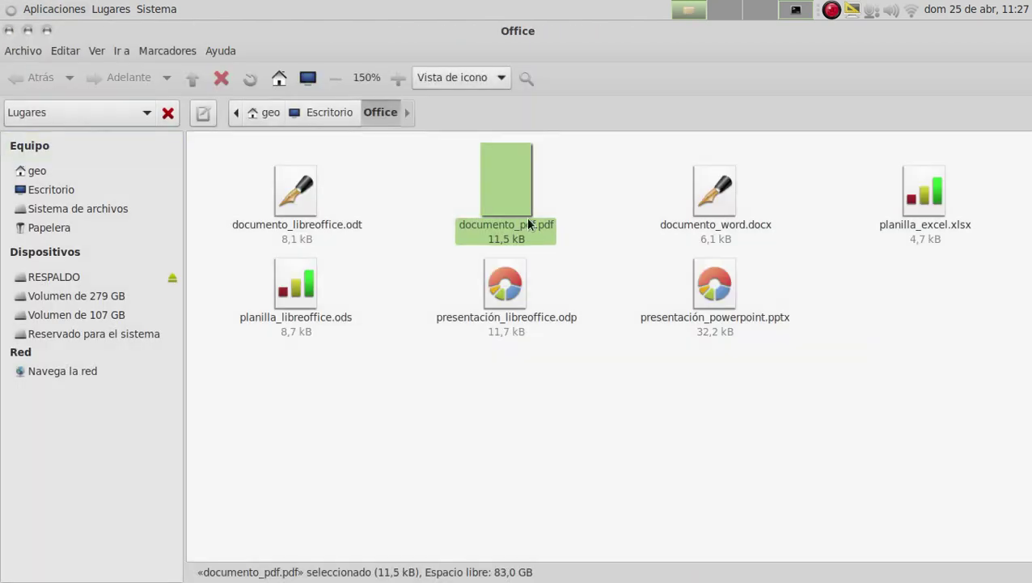
{"action": "left_click", "coordinate": [556, 197]}
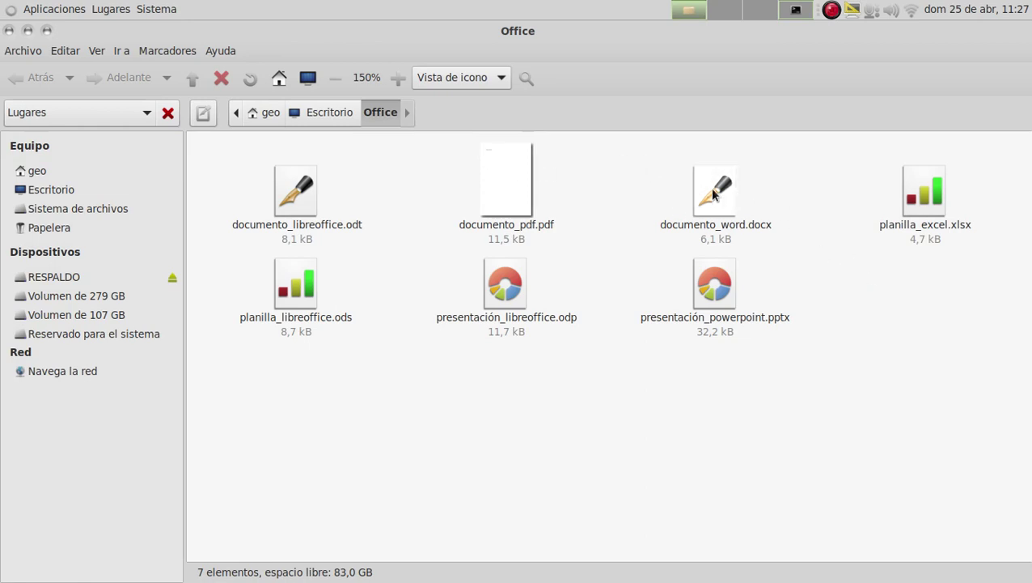
{"action": "left_click_drag", "start_coordinate": [625, 160], "coordinate": [962, 347]}
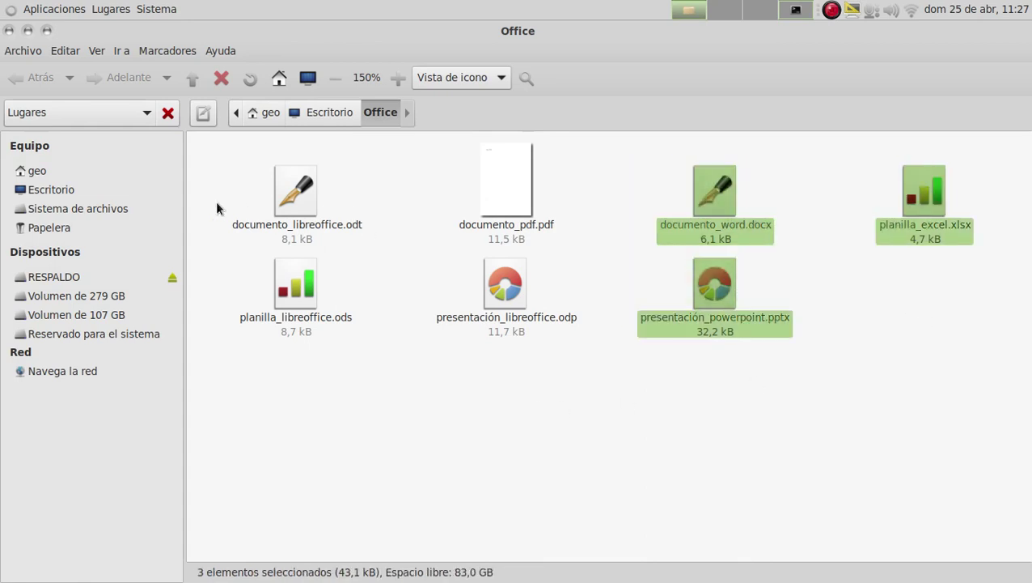
{"action": "left_click", "coordinate": [828, 152]}
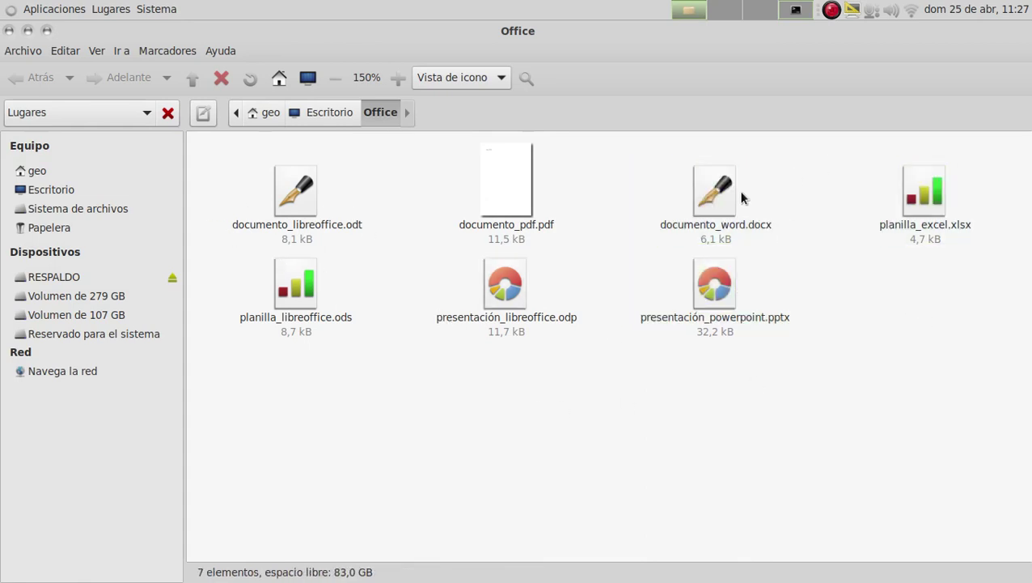
- Try to open documento_word.docx and planilla_excel.xlsx from the Office folder
{"action": "double_click", "coordinate": [711, 200]}
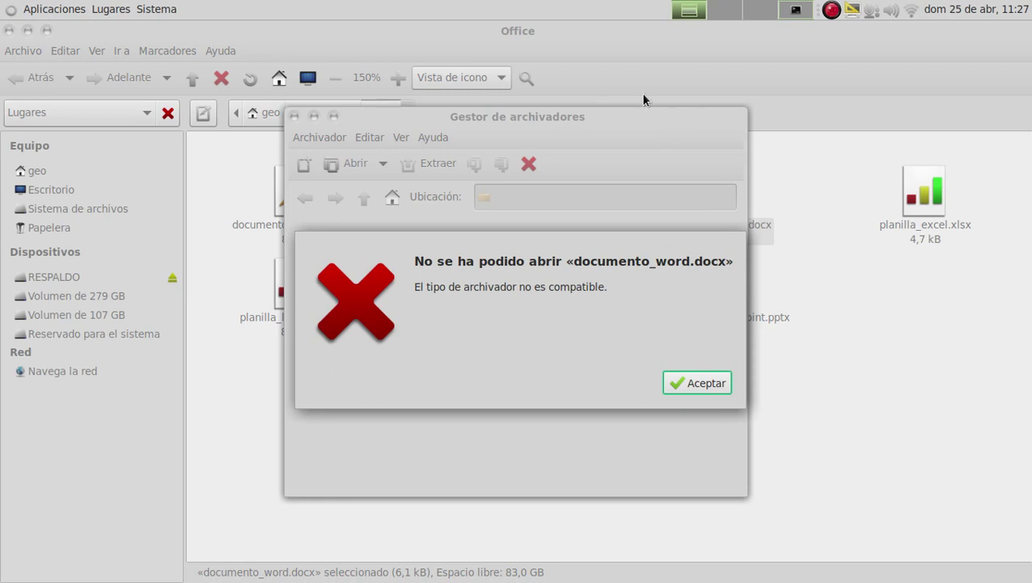
{"action": "left_click", "coordinate": [700, 384]}
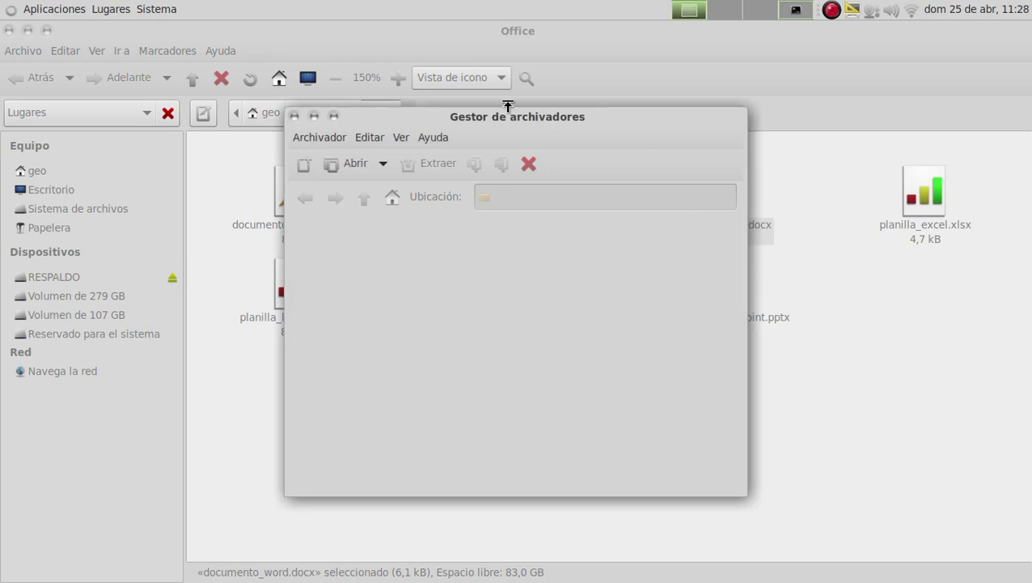
{"action": "left_click", "coordinate": [294, 115]}
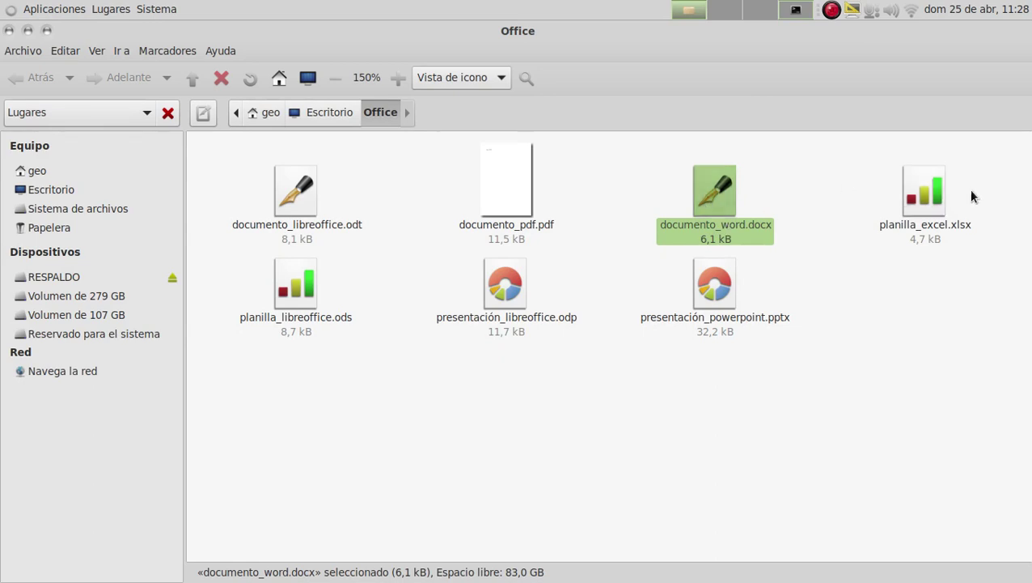
{"action": "double_click", "coordinate": [941, 203]}
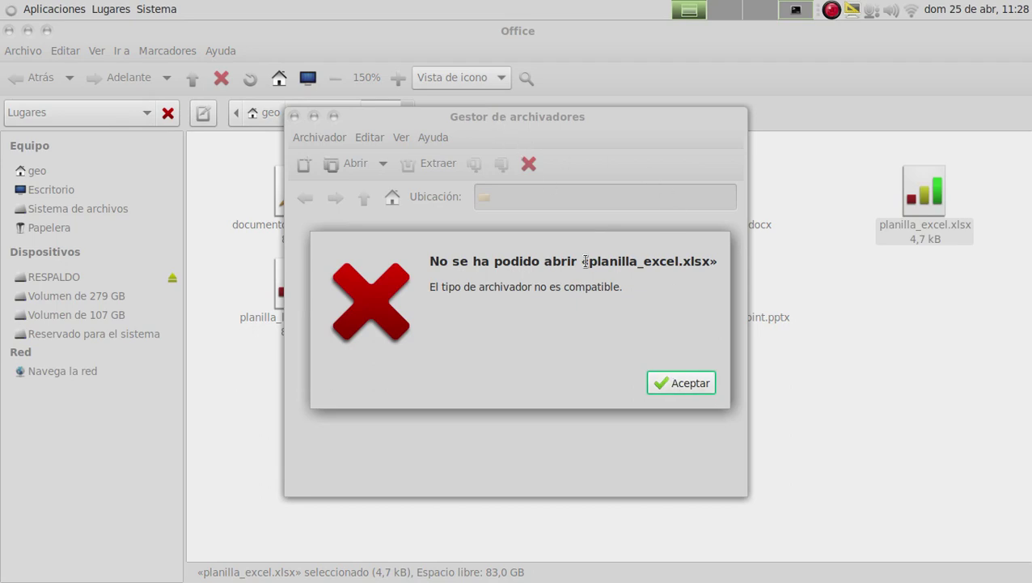
{"action": "left_click", "coordinate": [683, 383]}
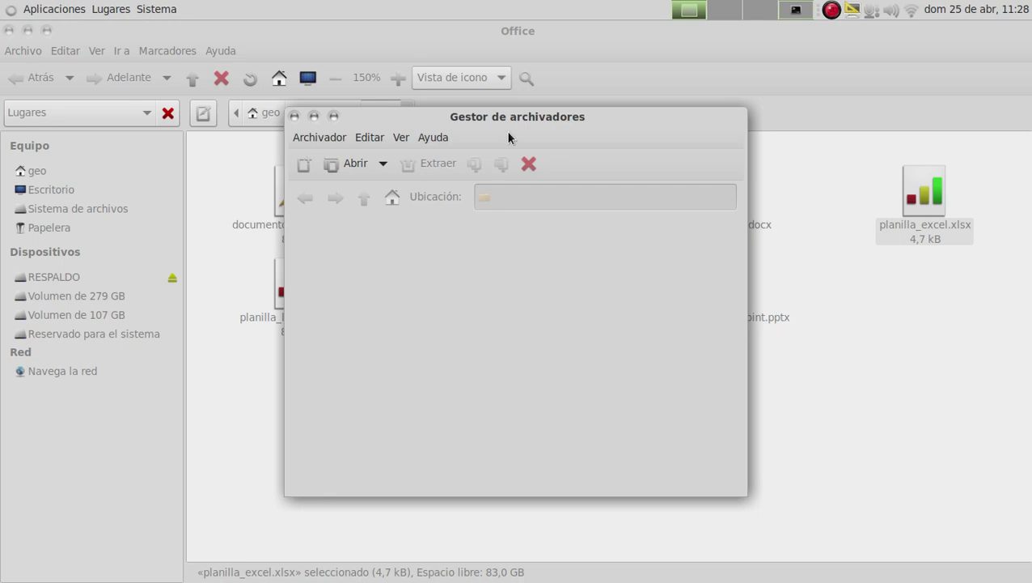
- View the archive manager's name and version information, and close the program to return to the Office folder
{"action": "left_click", "coordinate": [443, 138]}
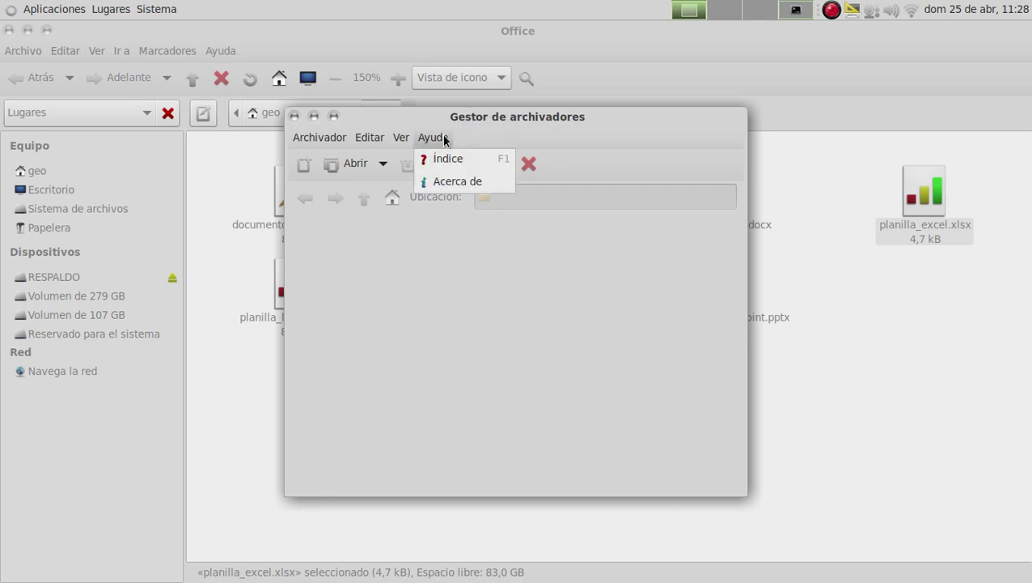
{"action": "left_click", "coordinate": [454, 178]}
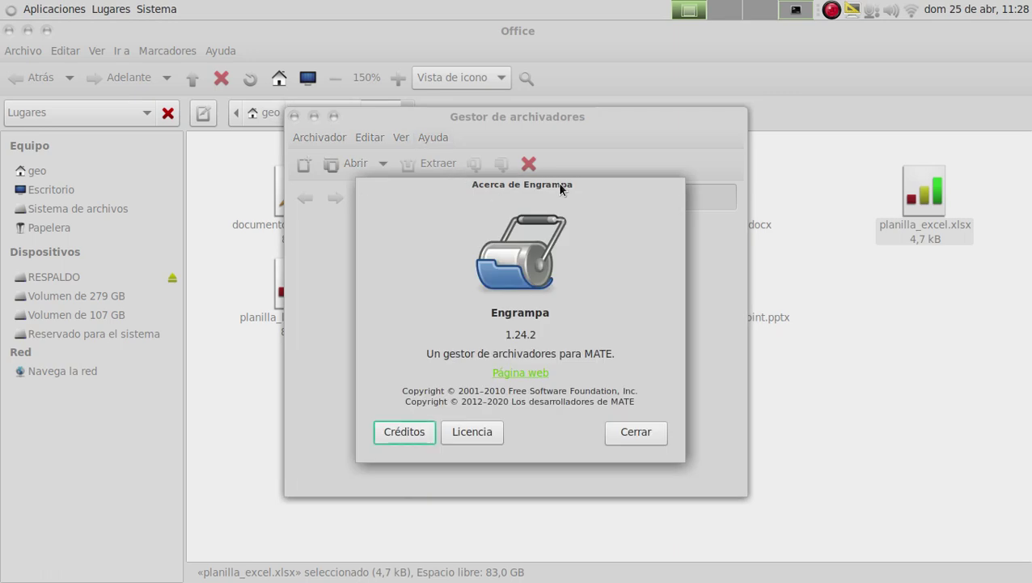
{"action": "left_click", "coordinate": [651, 432]}
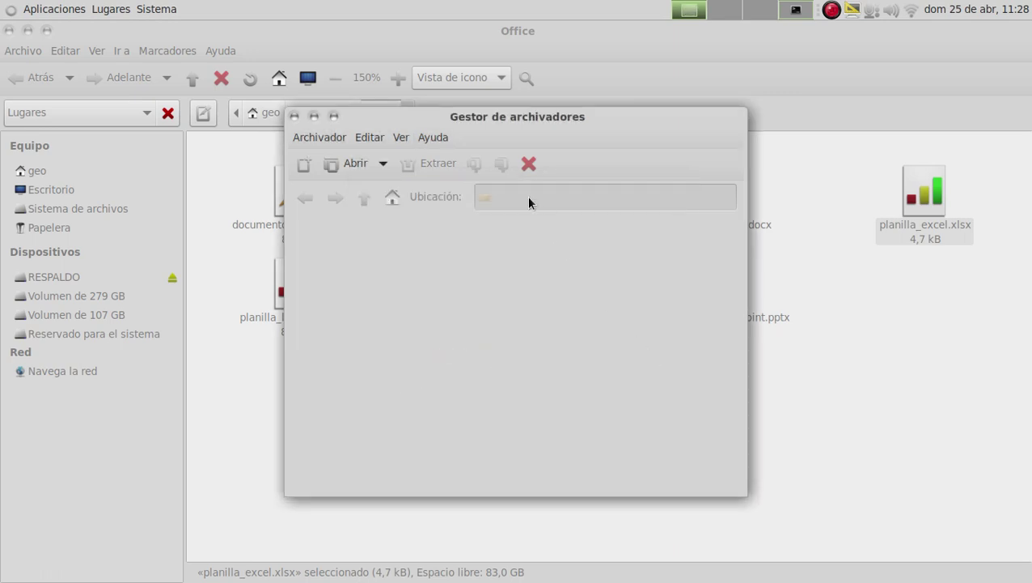
{"action": "left_click", "coordinate": [318, 138]}
{"action": "left_click", "coordinate": [348, 316]}
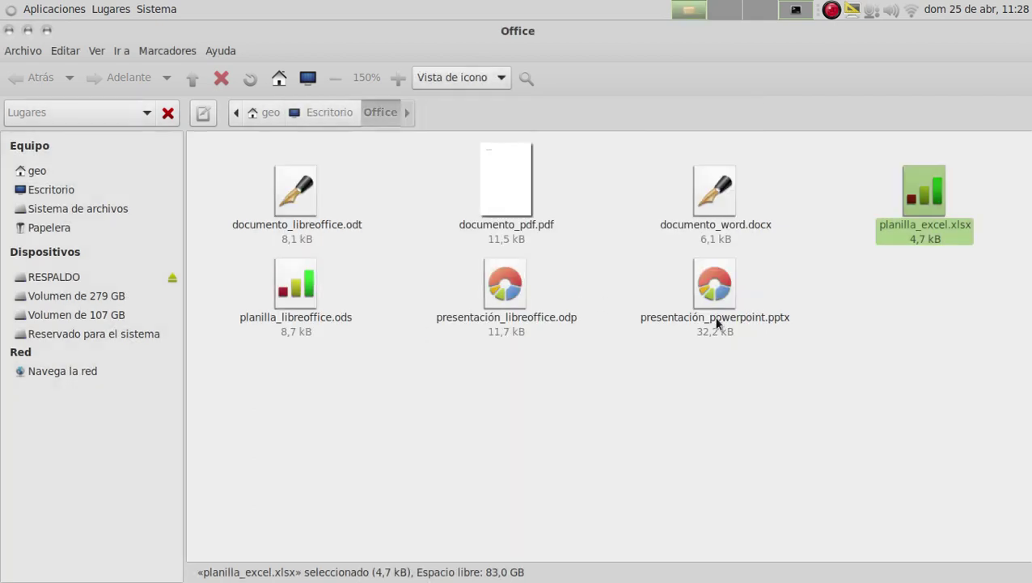
{"action": "left_click", "coordinate": [881, 305]}
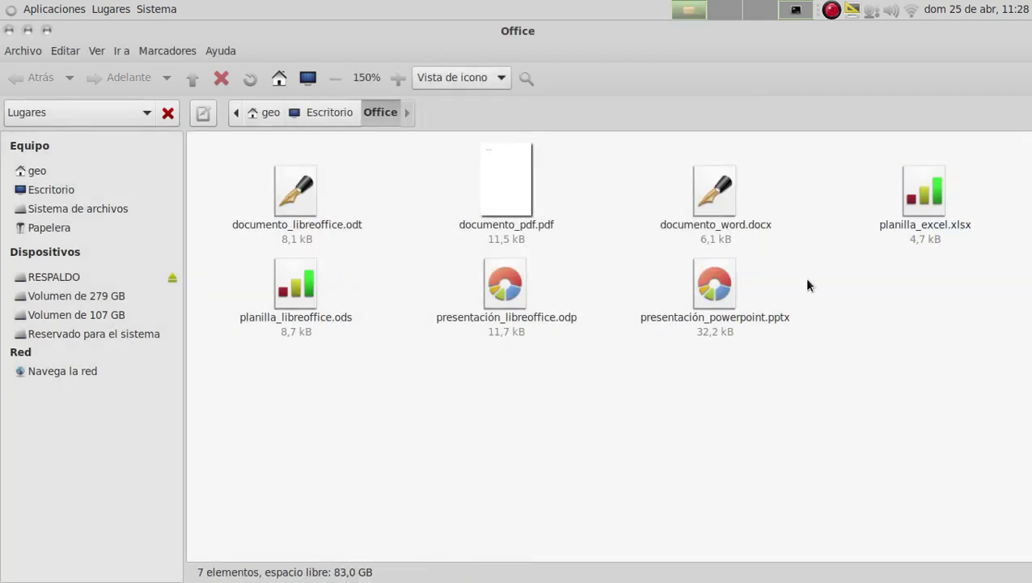
- Try to open presentación_powerpoint.pptx, and close the archive manager and clear the file selection
{"action": "double_click", "coordinate": [715, 284]}
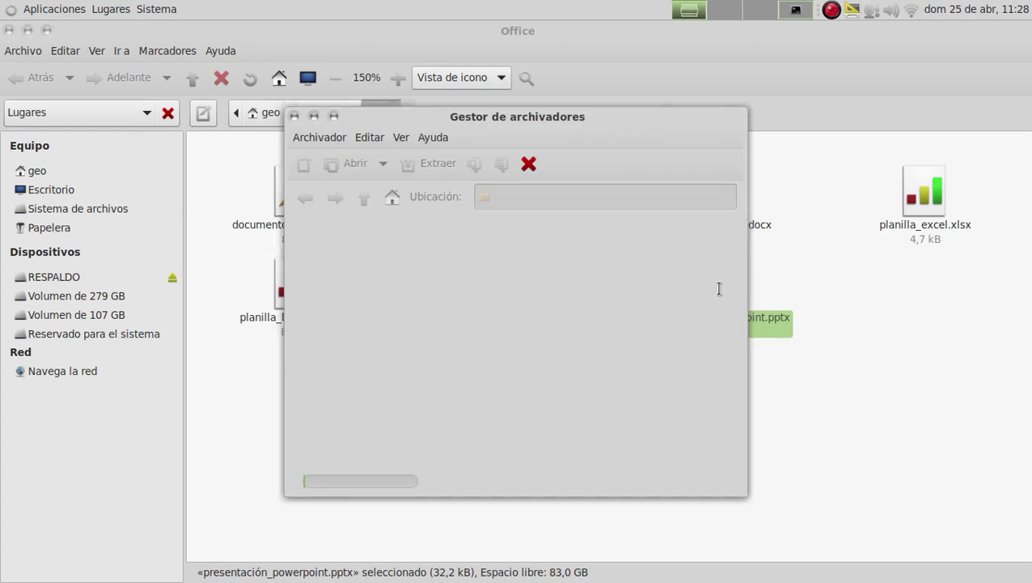
{"action": "left_click", "coordinate": [728, 384]}
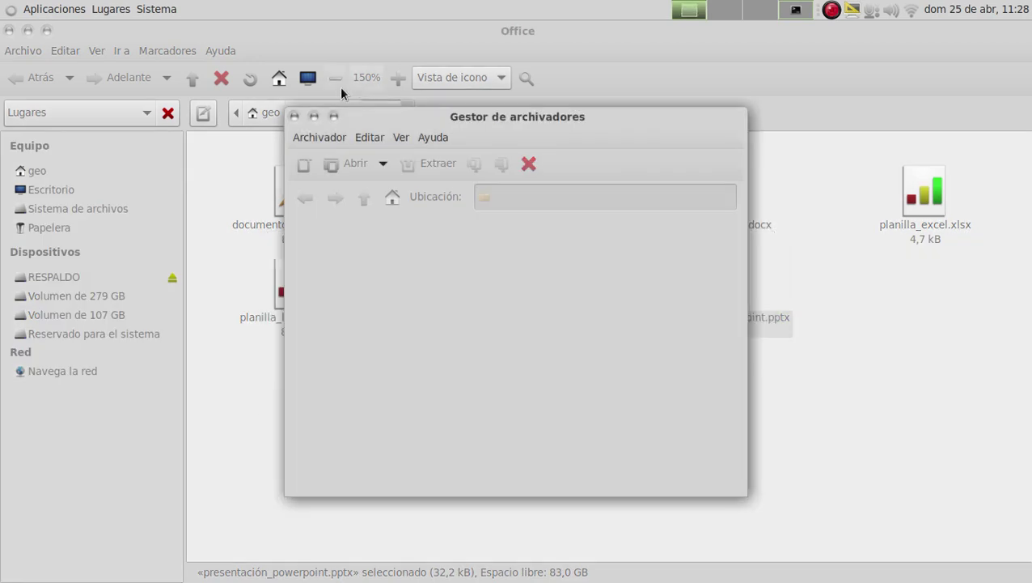
{"action": "left_click", "coordinate": [294, 116]}
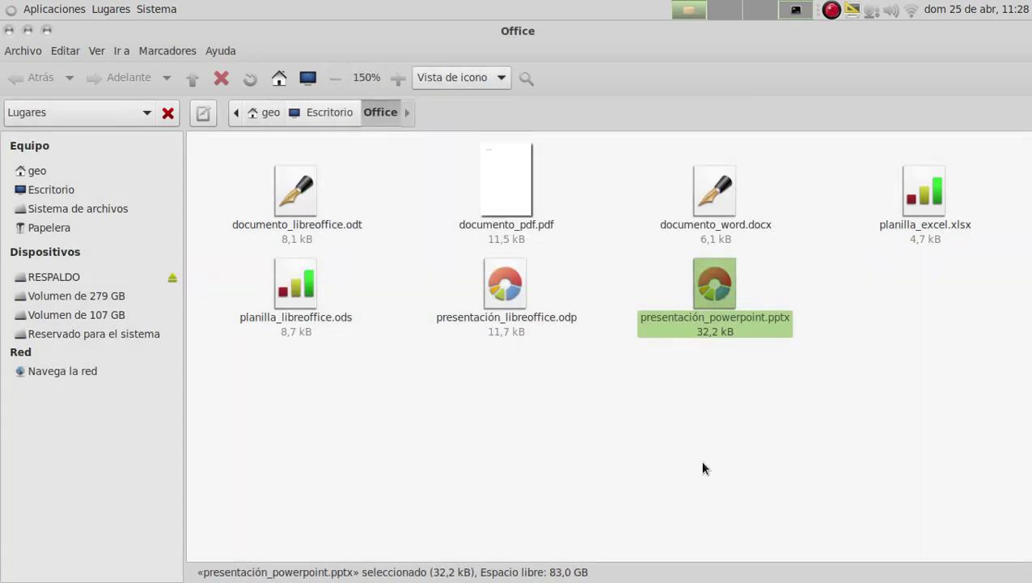
{"action": "left_click", "coordinate": [730, 402]}
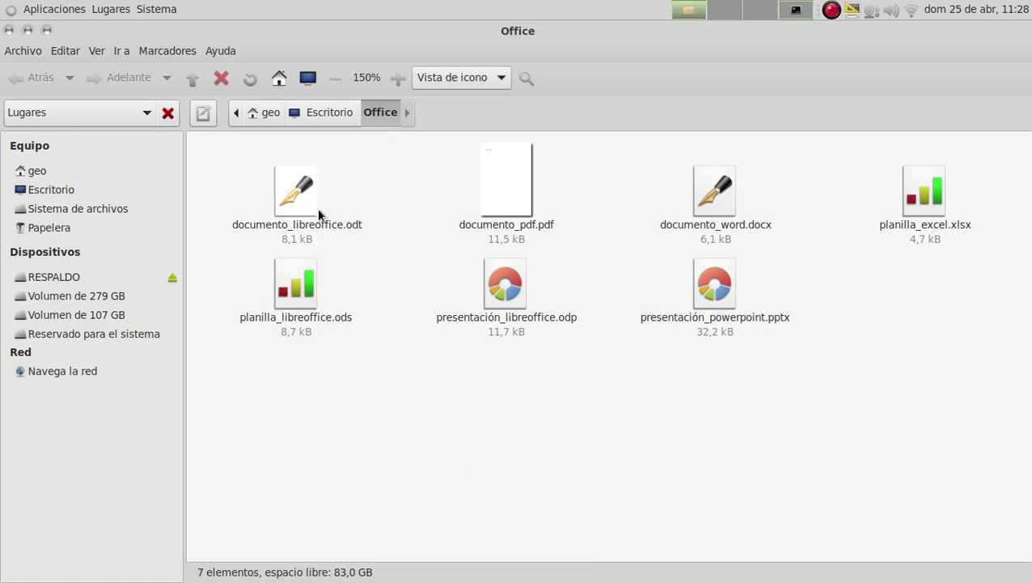
- Open documento_libreoffice.odt and move its window clear of the file's icon to view the listed contents
{"action": "double_click", "coordinate": [284, 202]}
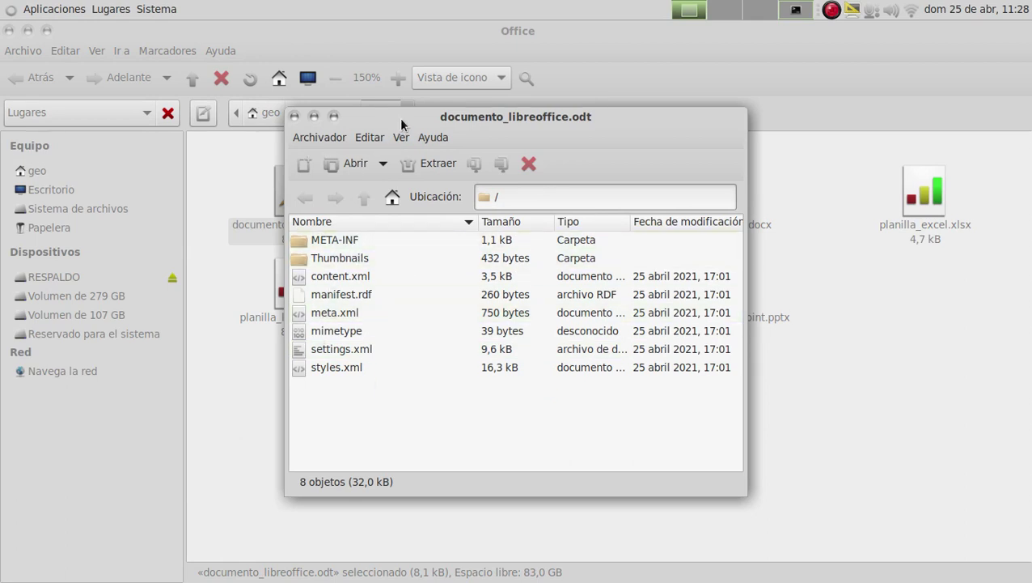
{"action": "left_click_drag", "start_coordinate": [402, 123], "coordinate": [467, 131]}
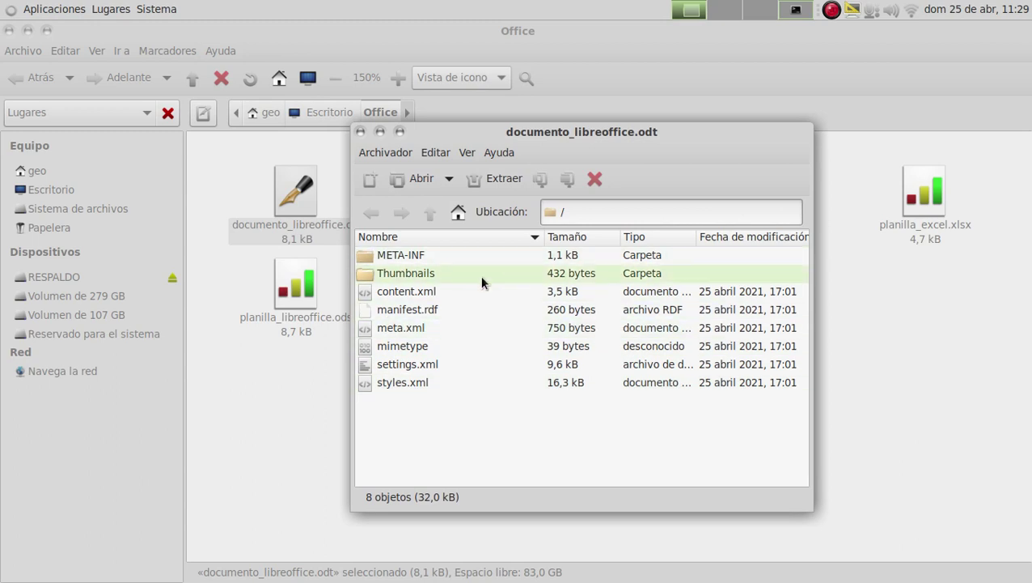
- Close the documento_libreoffice.odt archive window and select the LibreOffice and Microsoft Office files in the Office folder one after another, ending with none selected
{"action": "left_click", "coordinate": [359, 132]}
{"action": "left_click", "coordinate": [296, 314]}
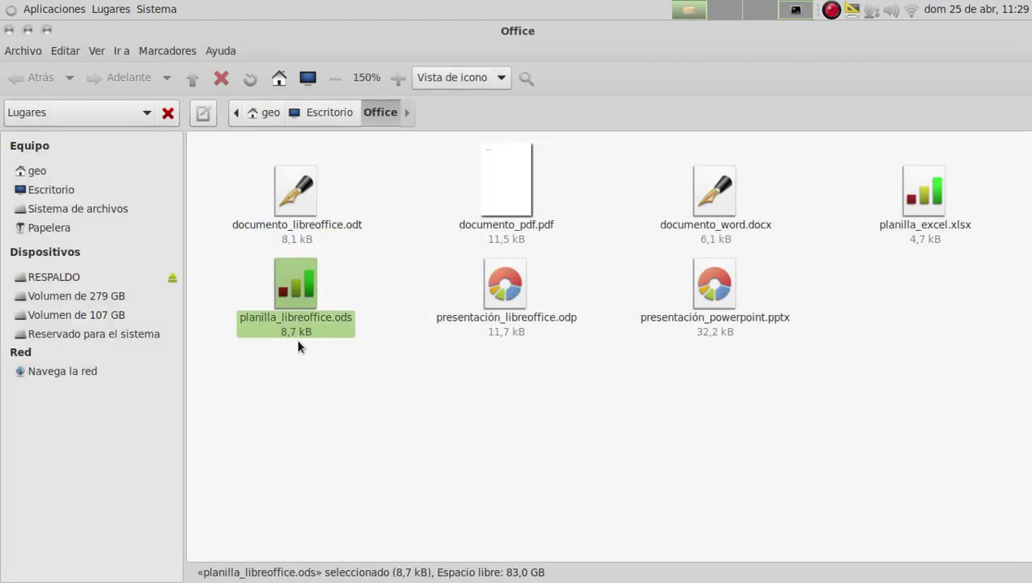
{"action": "left_click", "coordinate": [297, 202]}
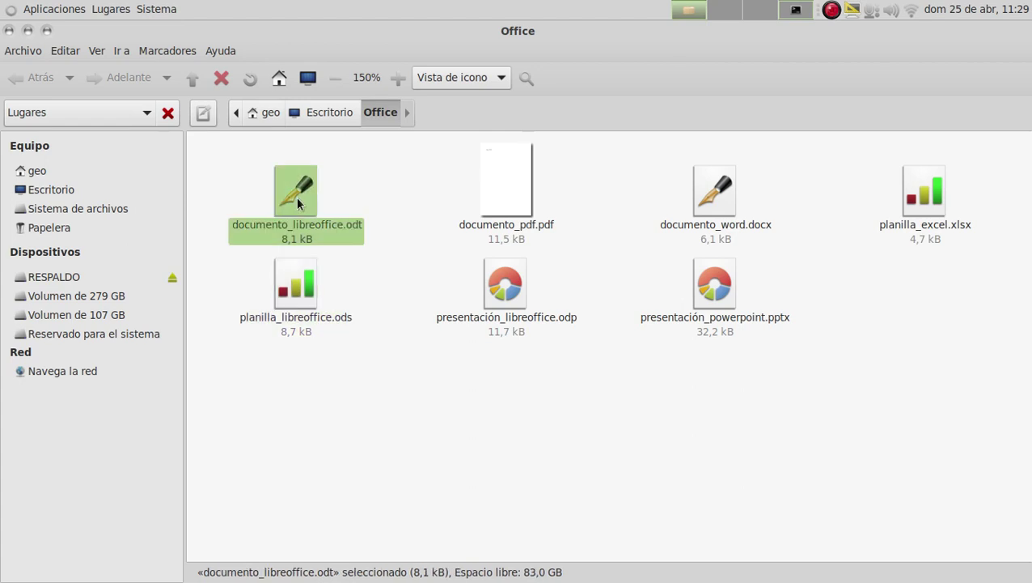
{"action": "left_click", "coordinate": [503, 281]}
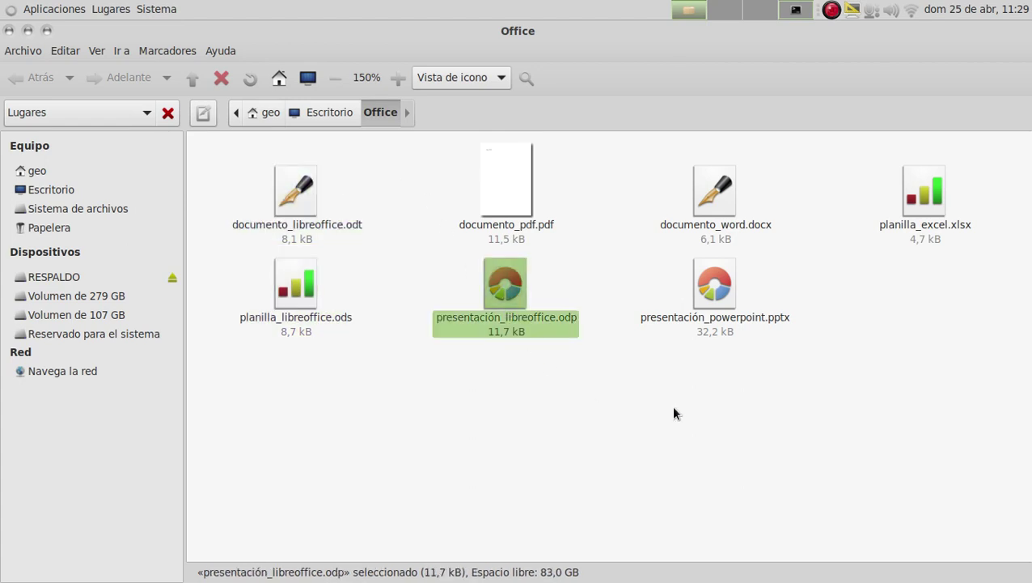
{"action": "left_click", "coordinate": [712, 294]}
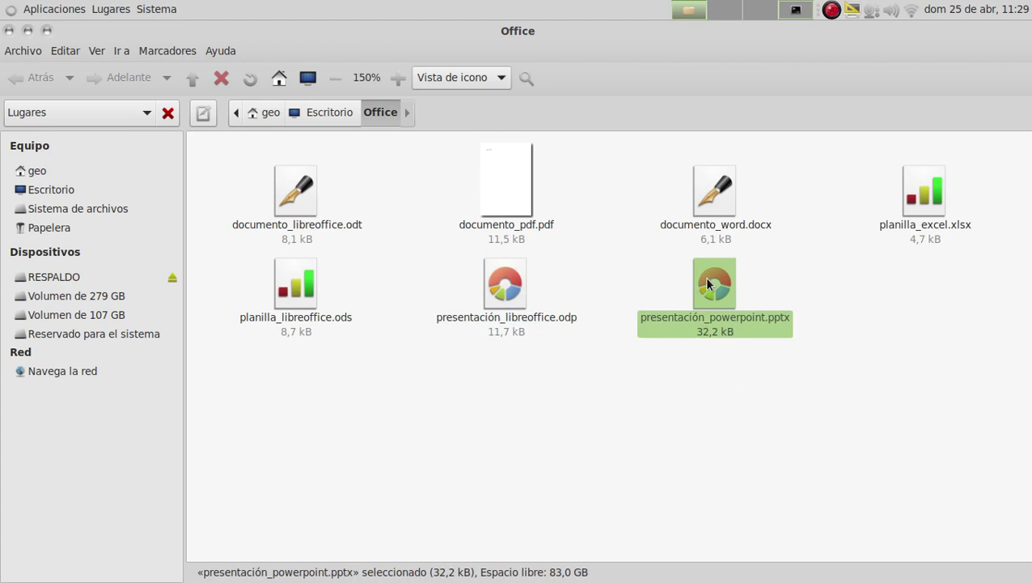
{"action": "left_click", "coordinate": [709, 223]}
{"action": "left_click", "coordinate": [927, 193]}
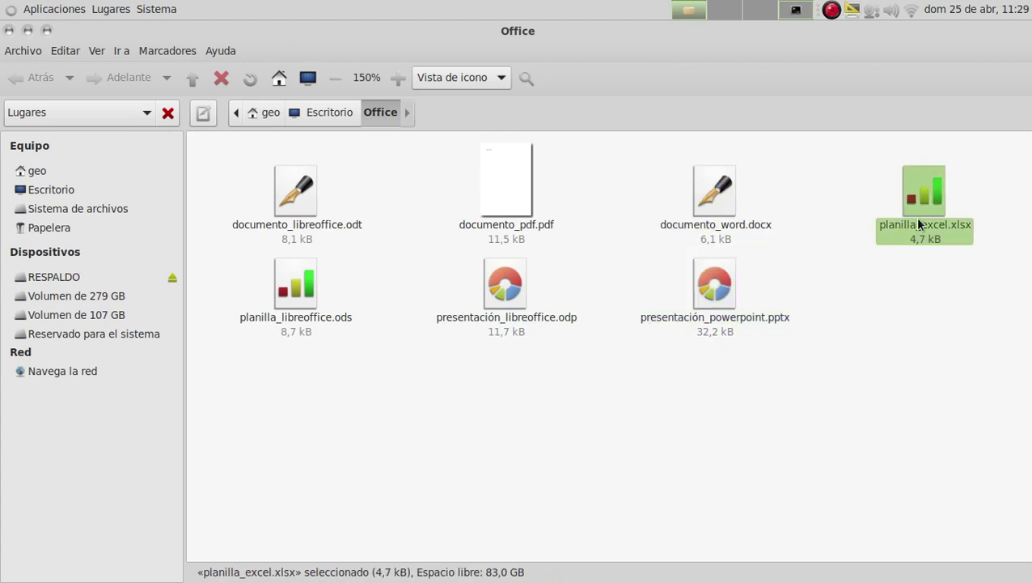
{"action": "left_click", "coordinate": [595, 379]}
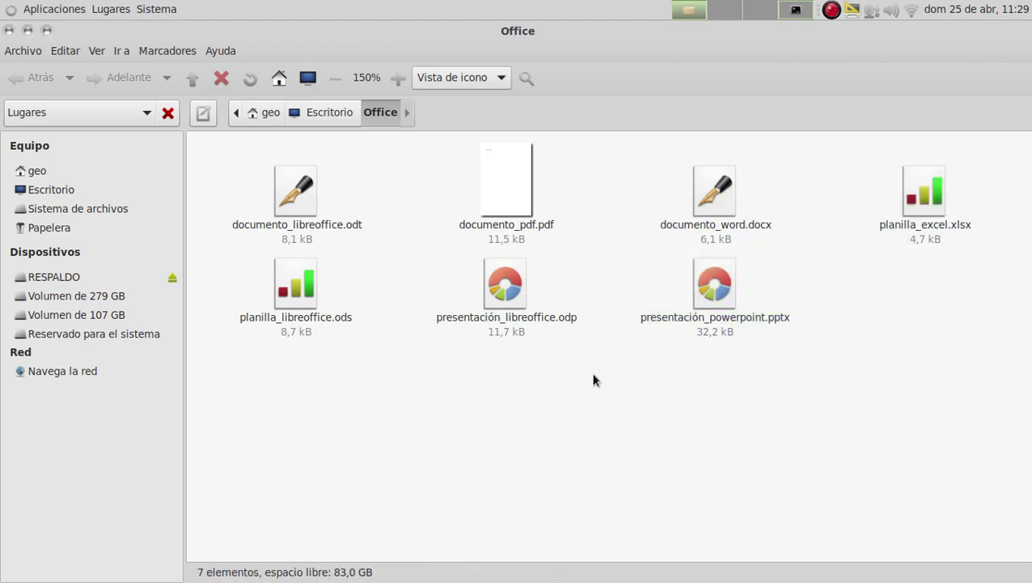
{"action": "left_click_drag", "start_coordinate": [999, 439], "coordinate": [976, 388]}
{"action": "left_click", "coordinate": [505, 416]}
{"action": "left_click", "coordinate": [617, 323]}
{"action": "left_click_drag", "start_coordinate": [950, 391], "coordinate": [305, 189]}
{"action": "left_click", "coordinate": [730, 459]}
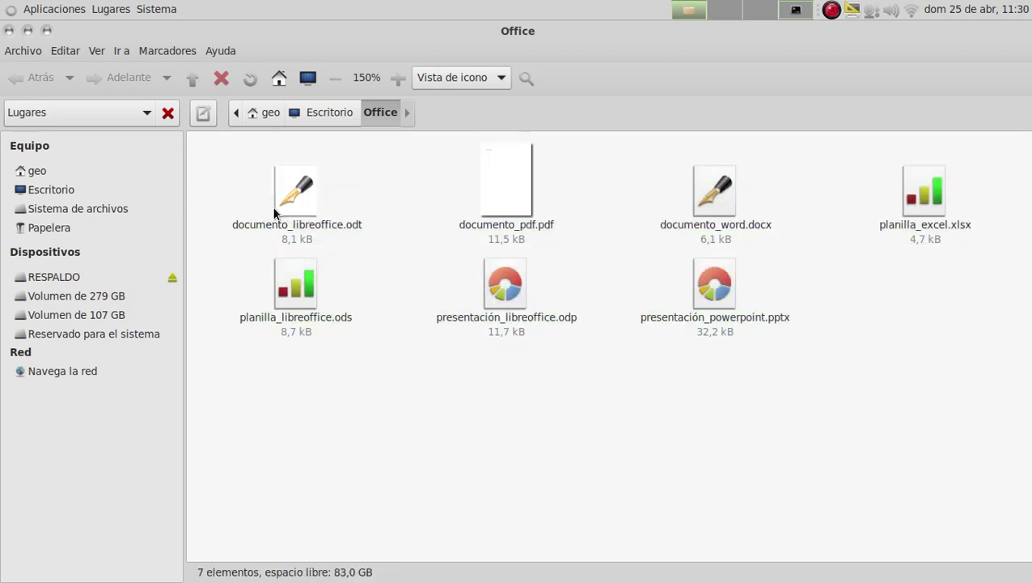
{"action": "left_click_drag", "start_coordinate": [207, 163], "coordinate": [904, 391]}
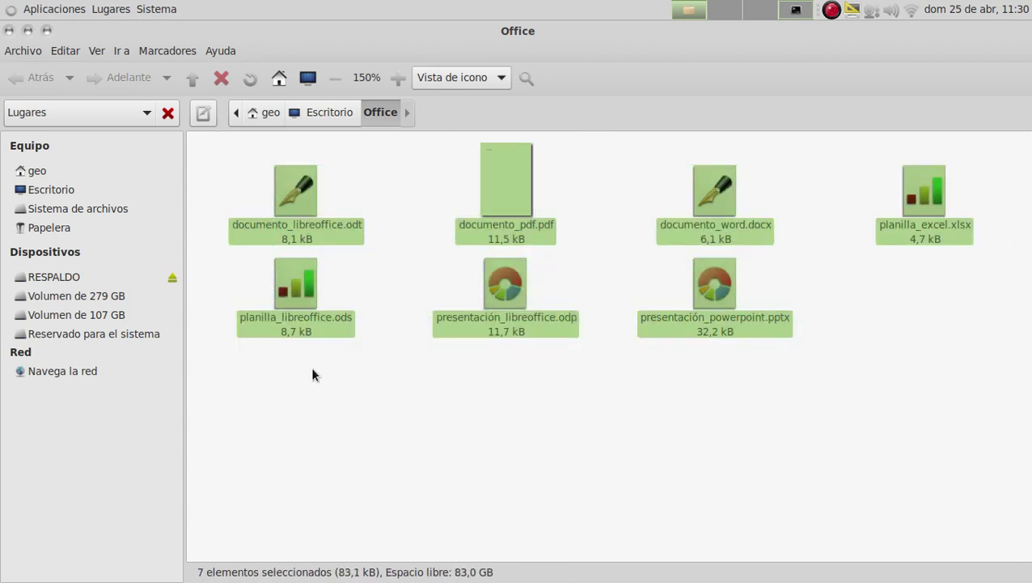
{"action": "left_click", "coordinate": [712, 389]}
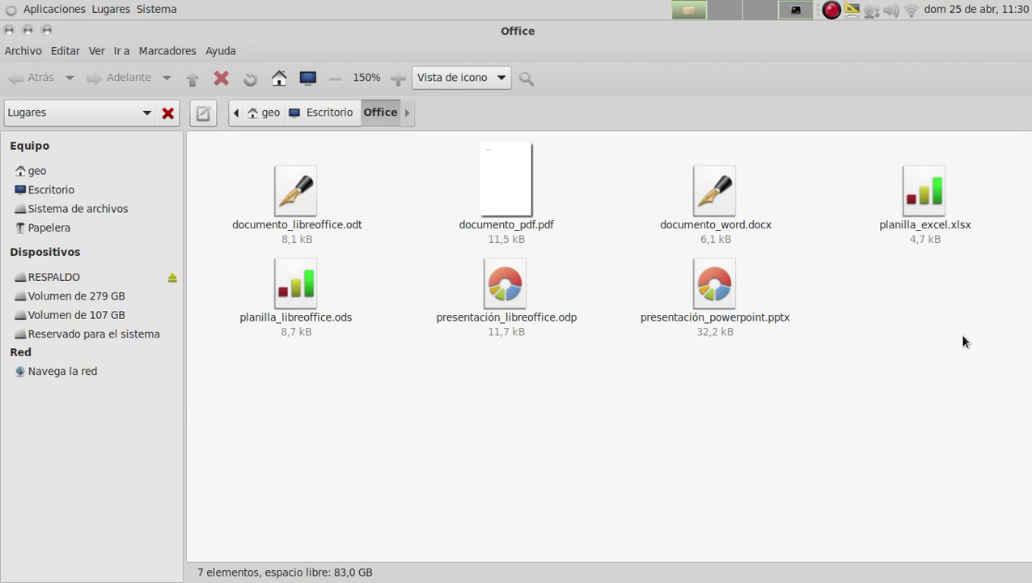
{"action": "left_click_drag", "start_coordinate": [524, 394], "coordinate": [237, 166]}
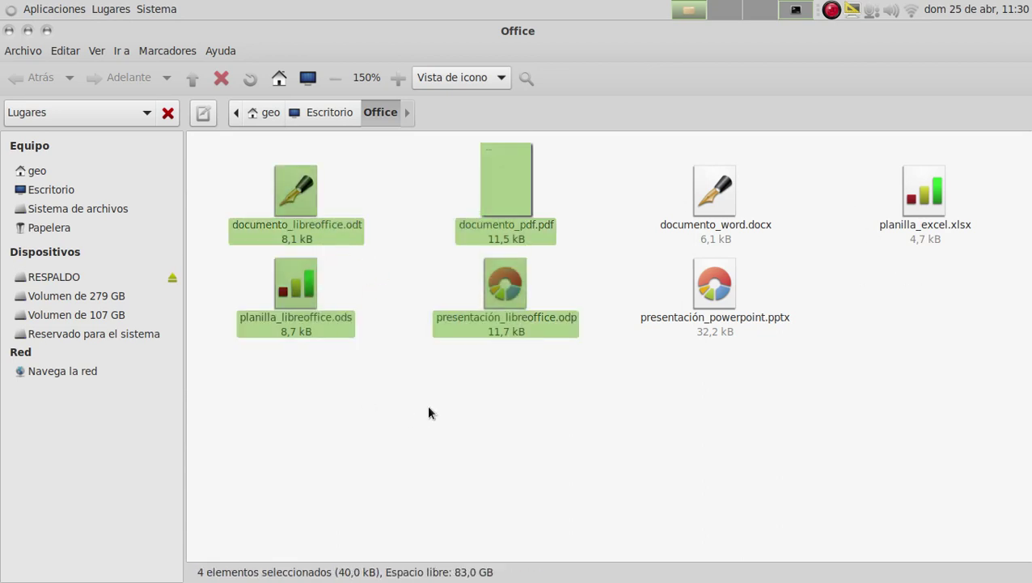
{"action": "left_click", "coordinate": [451, 381]}
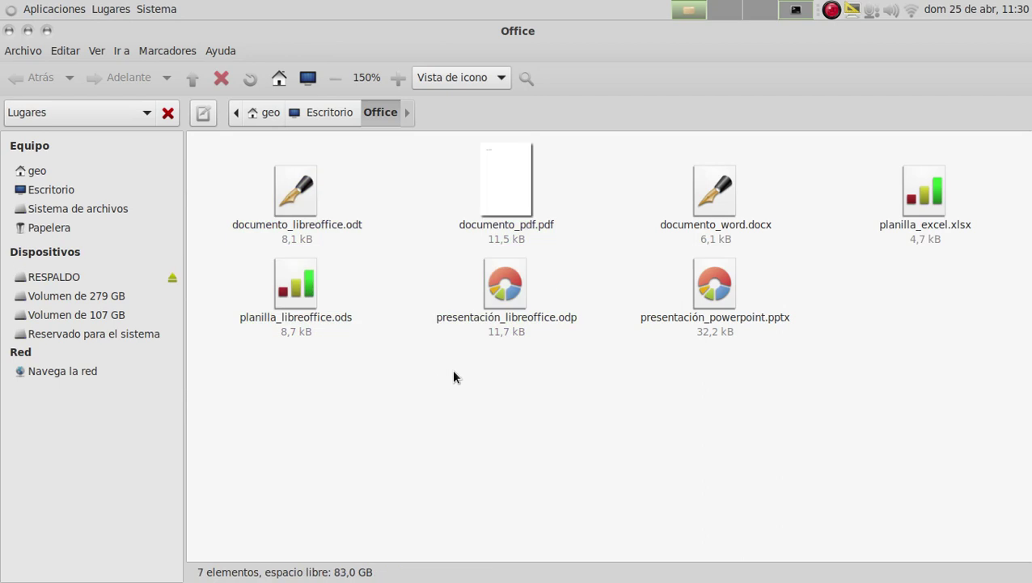
{"action": "left_click_drag", "start_coordinate": [519, 364], "coordinate": [299, 202]}
{"action": "left_click", "coordinate": [368, 189]}
- Open the OctoXBPS package manager and synchronize its package databases, entering the administrator password
{"action": "left_click", "coordinate": [71, 11]}
{"action": "mouse_move", "coordinate": [77, 78]}
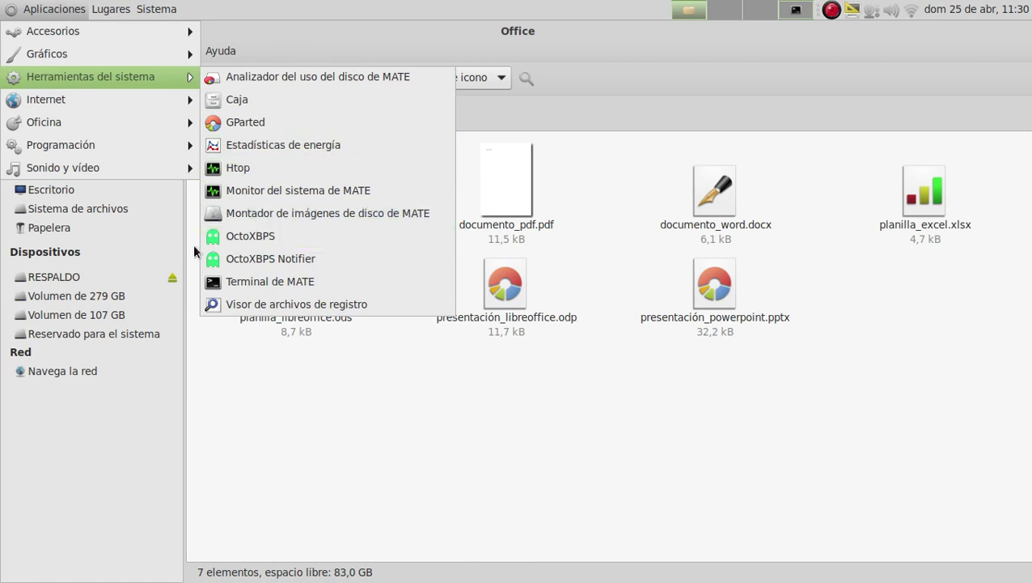
{"action": "left_click", "coordinate": [284, 234]}
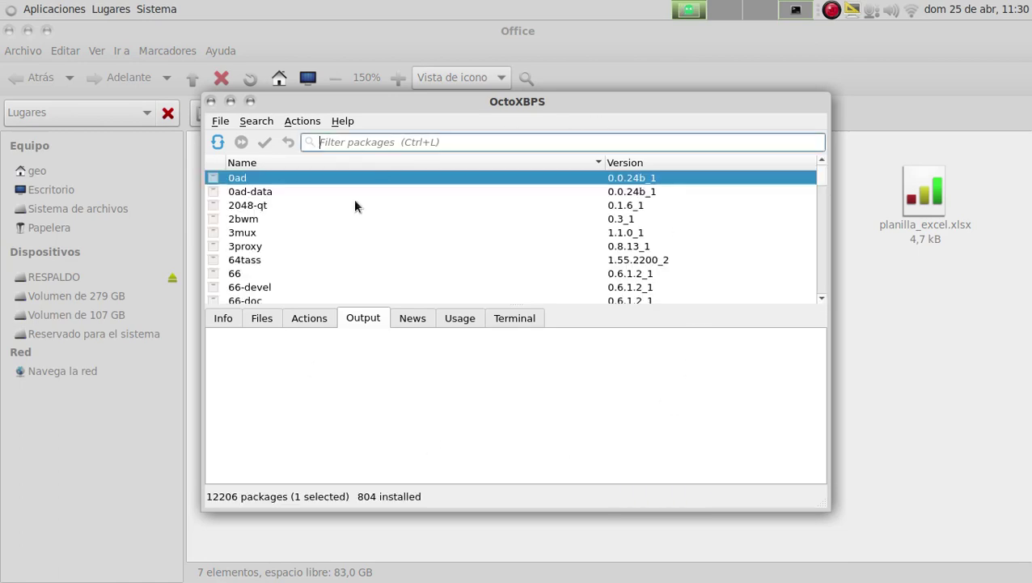
{"action": "left_click_drag", "start_coordinate": [513, 100], "coordinate": [582, 100]}
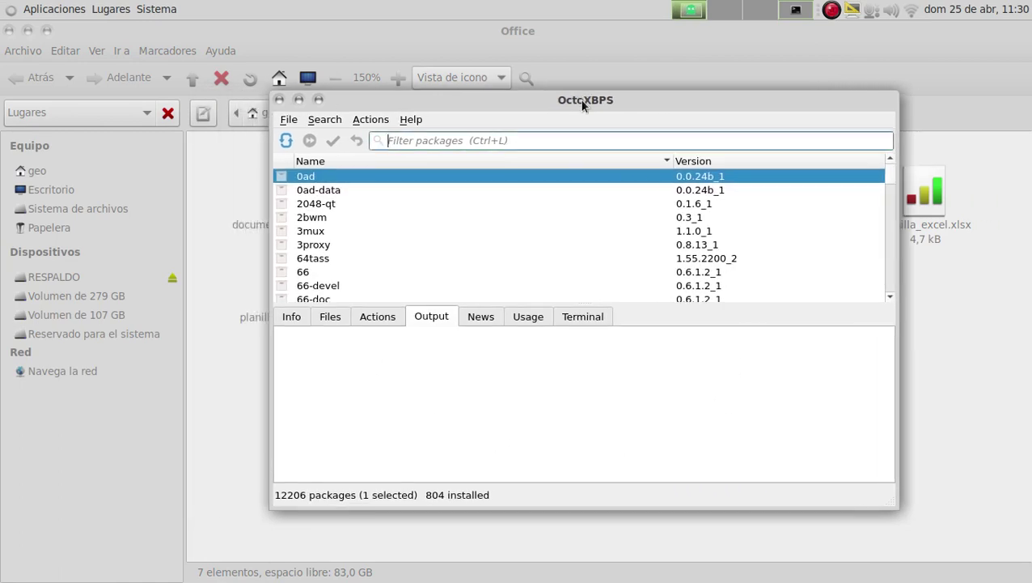
{"action": "left_click", "coordinate": [283, 143]}
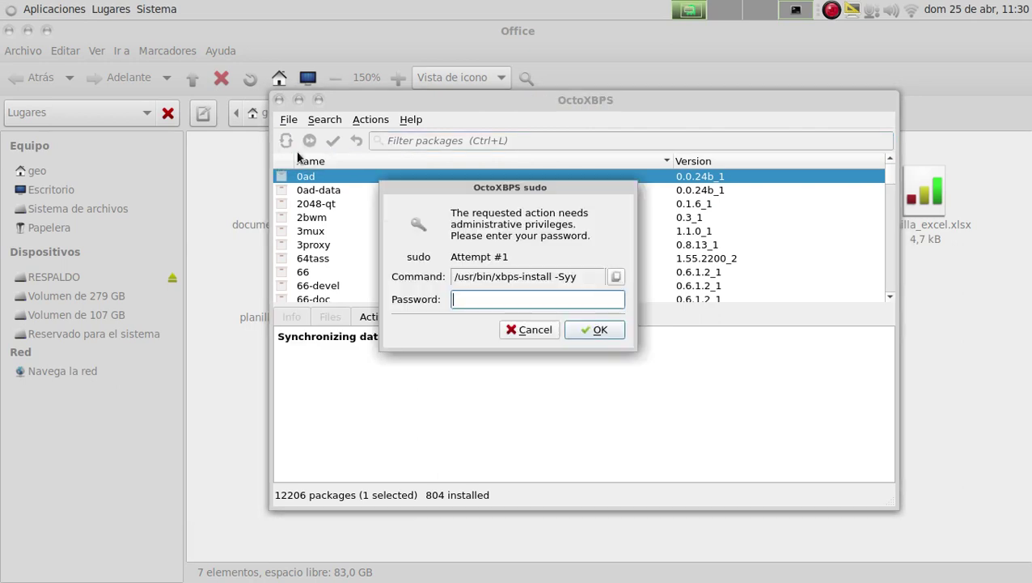
{"action": "type", "text": "•••"}
{"action": "key", "text": "Return"}
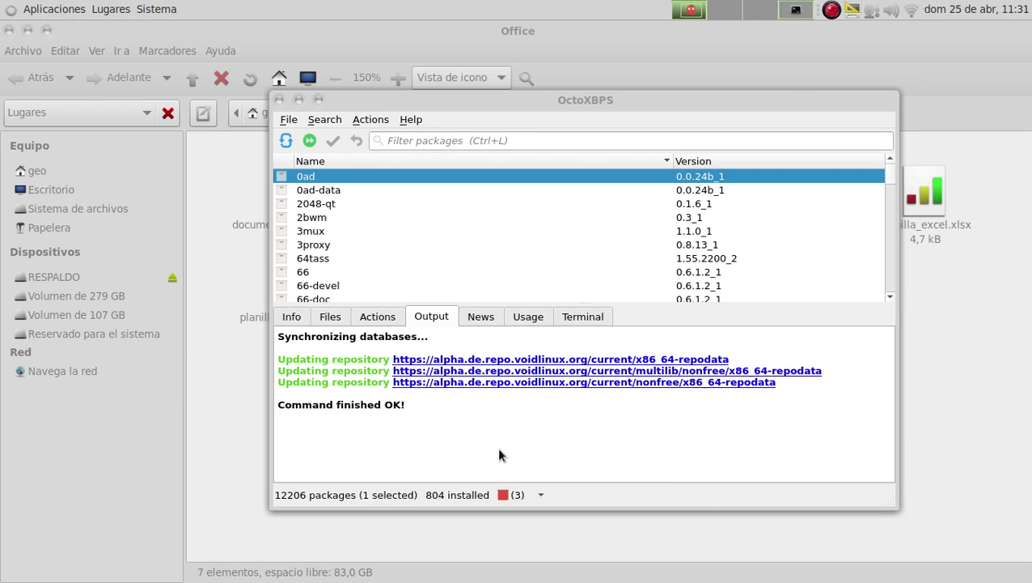
- List the outdated packages and update lmdb, python3-pip and python3-setuptools, entering the administrator password
{"action": "left_click", "coordinate": [518, 494]}
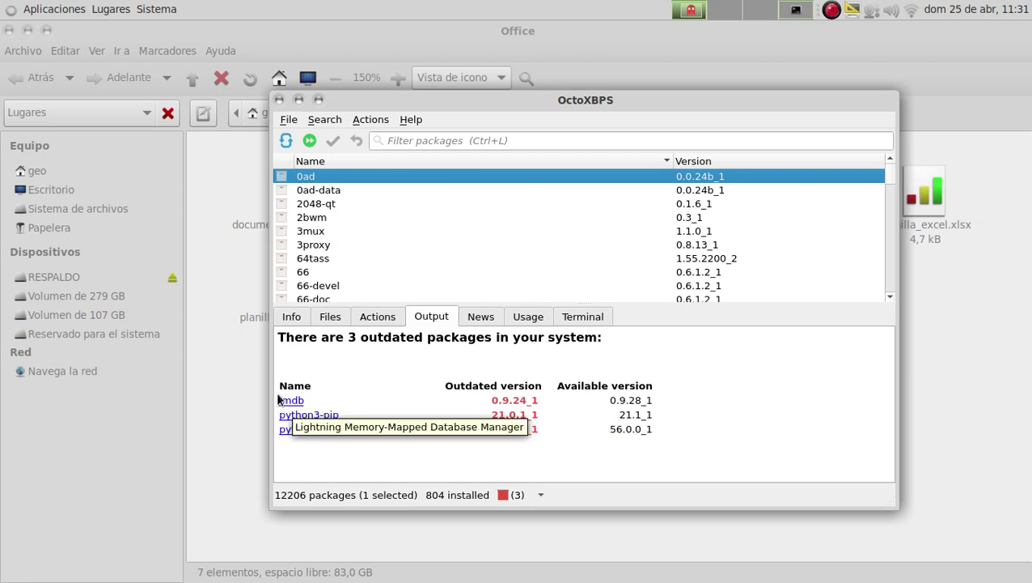
{"action": "left_click", "coordinate": [541, 494]}
{"action": "left_click", "coordinate": [540, 507]}
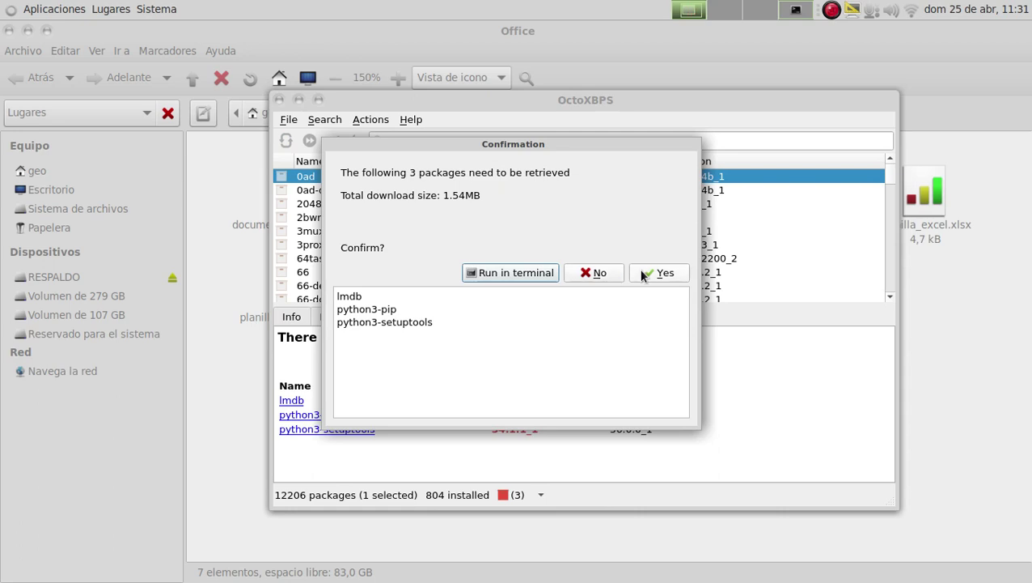
{"action": "left_click", "coordinate": [662, 273]}
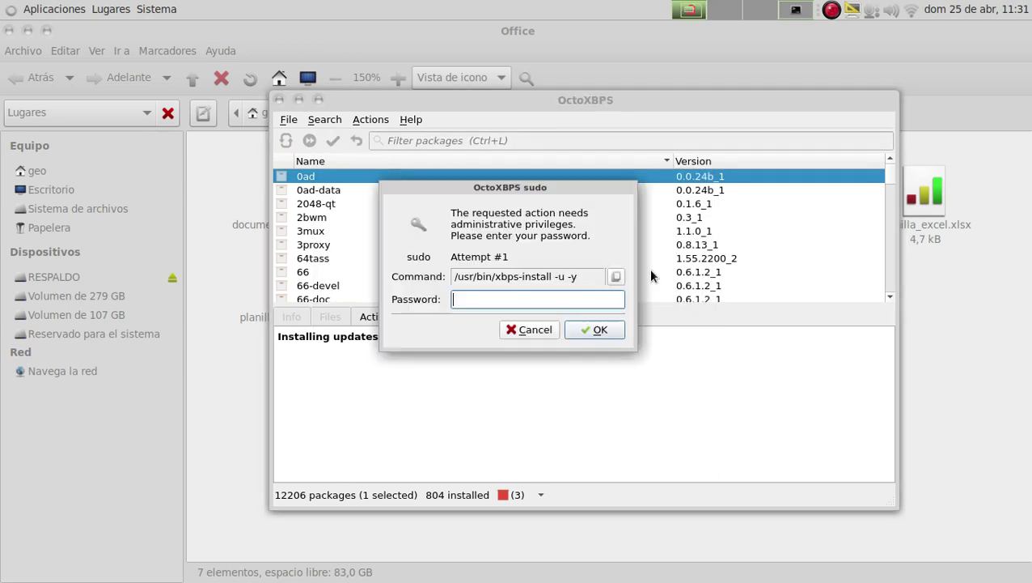
{"action": "type", "text": "•••"}
{"action": "key", "text": "Return"}
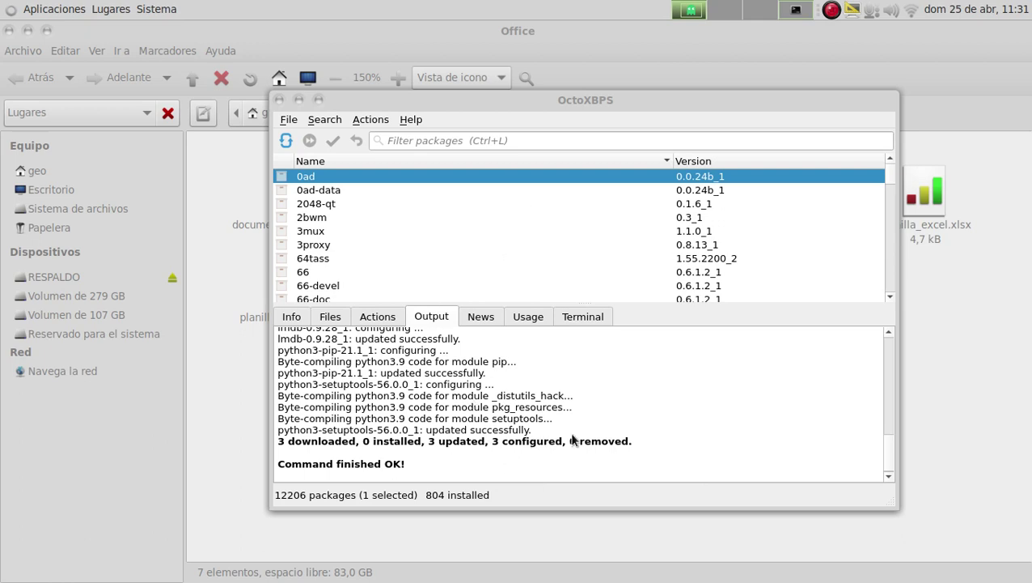
{"action": "left_click_drag", "start_coordinate": [570, 432], "coordinate": [362, 367]}
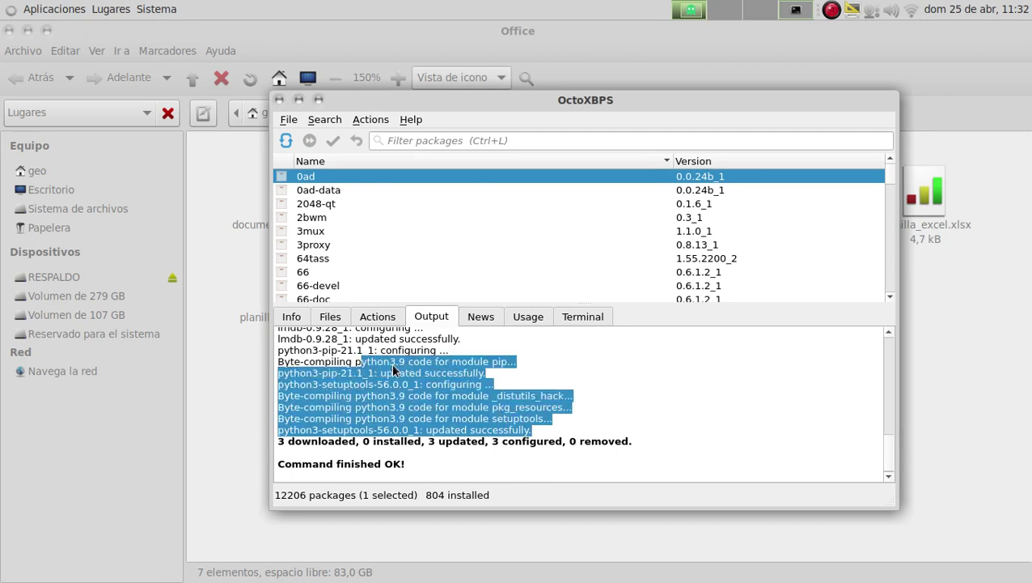
{"action": "left_click", "coordinate": [392, 367]}
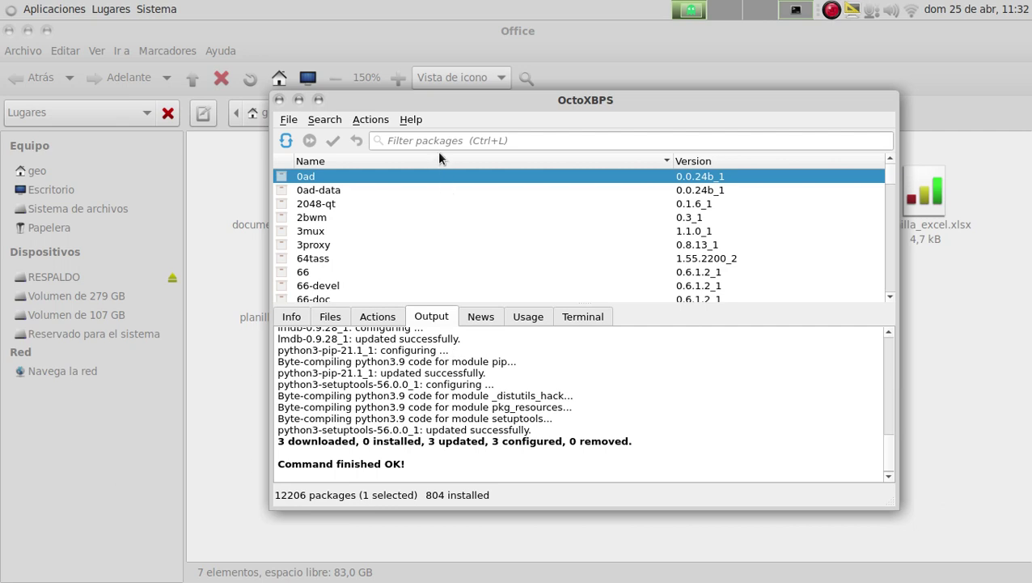
{"action": "left_click_drag", "start_coordinate": [683, 93], "coordinate": [709, 97]}
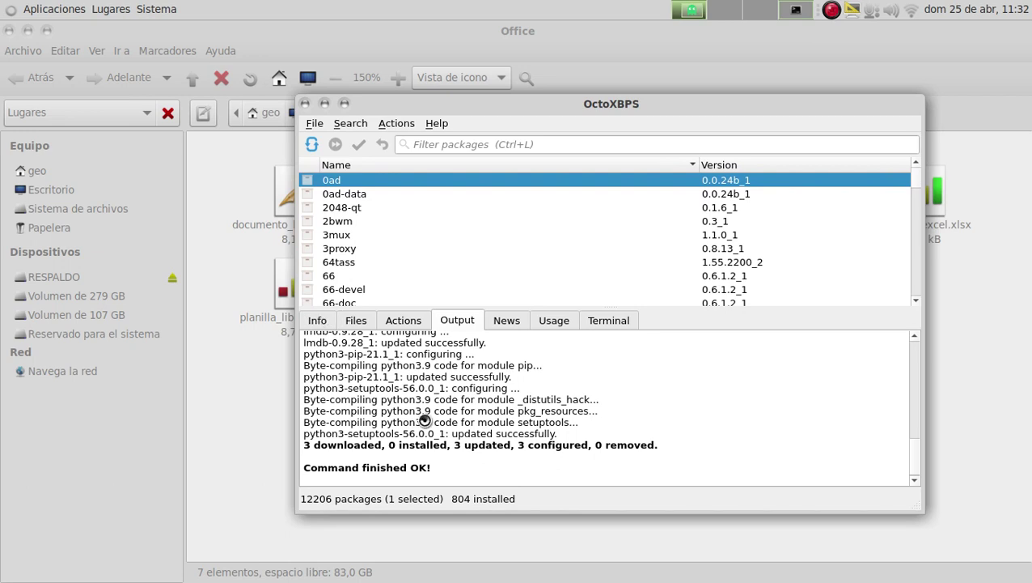
- Show the selected package's information and filter the package list by libreoffice
{"action": "left_click", "coordinate": [323, 319]}
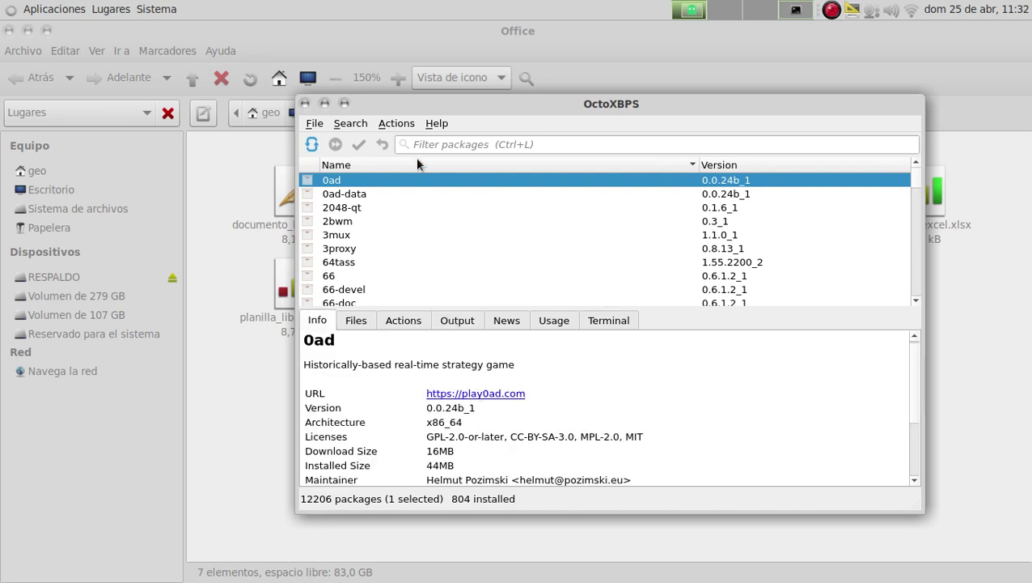
{"action": "left_click", "coordinate": [433, 141]}
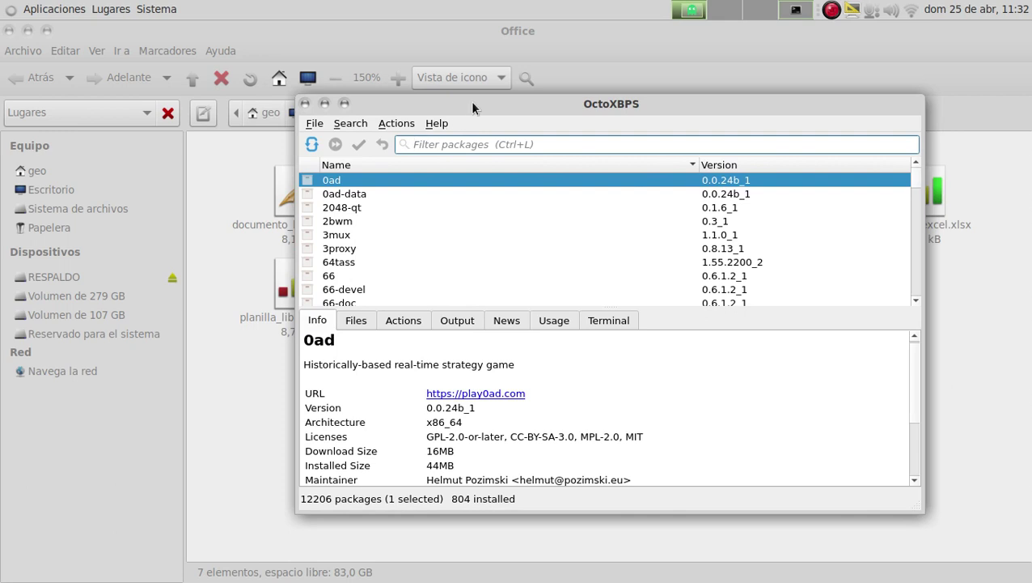
{"action": "left_click_drag", "start_coordinate": [470, 101], "coordinate": [502, 364]}
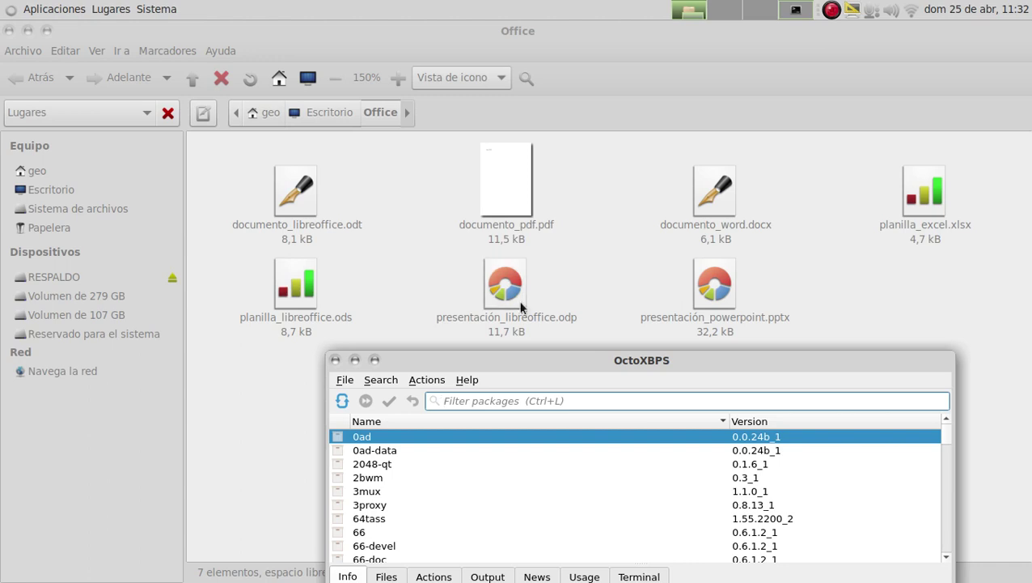
{"action": "left_click_drag", "start_coordinate": [535, 363], "coordinate": [473, 137]}
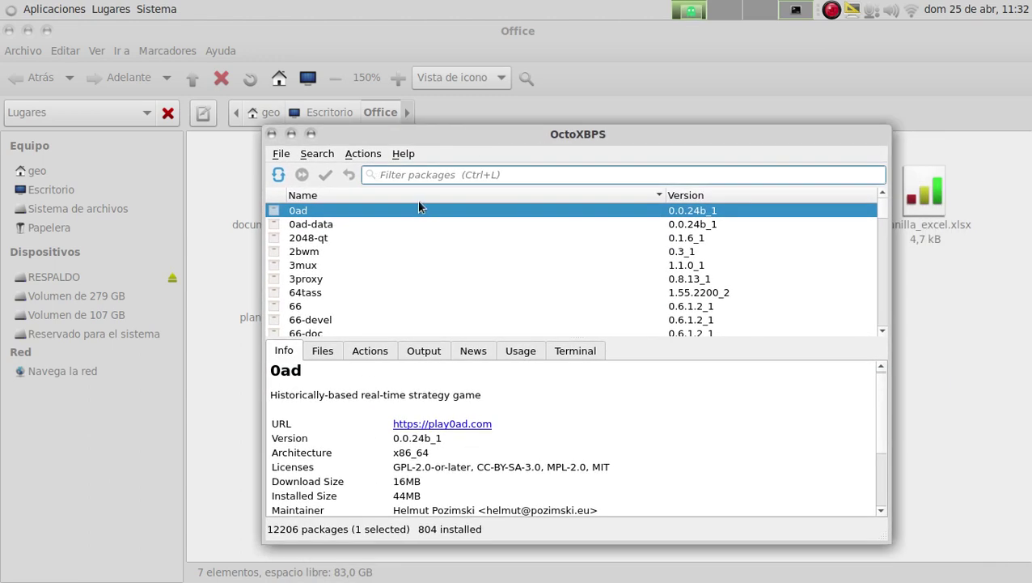
{"action": "type", "text": "l"}
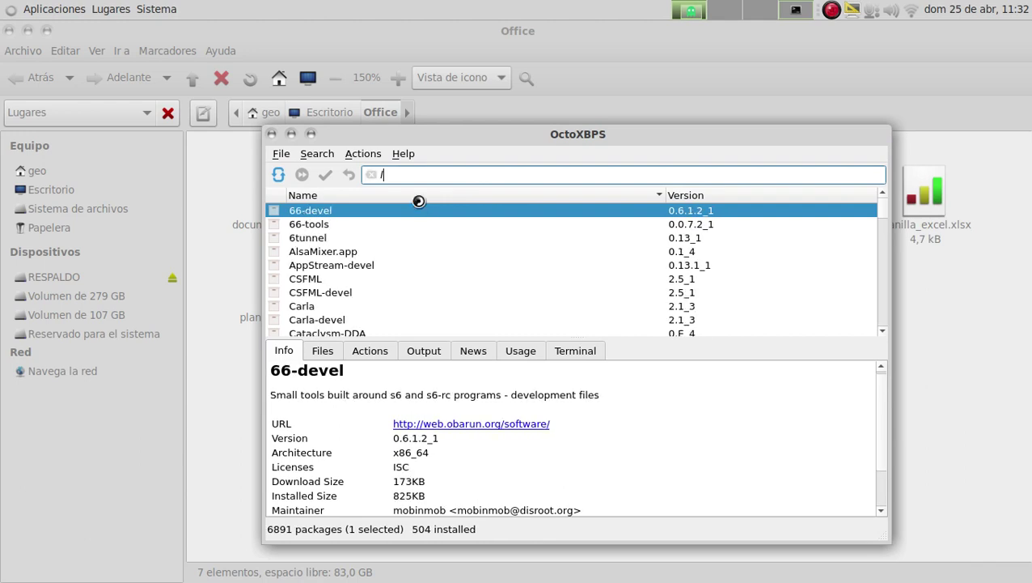
{"action": "type", "text": "ibre"}
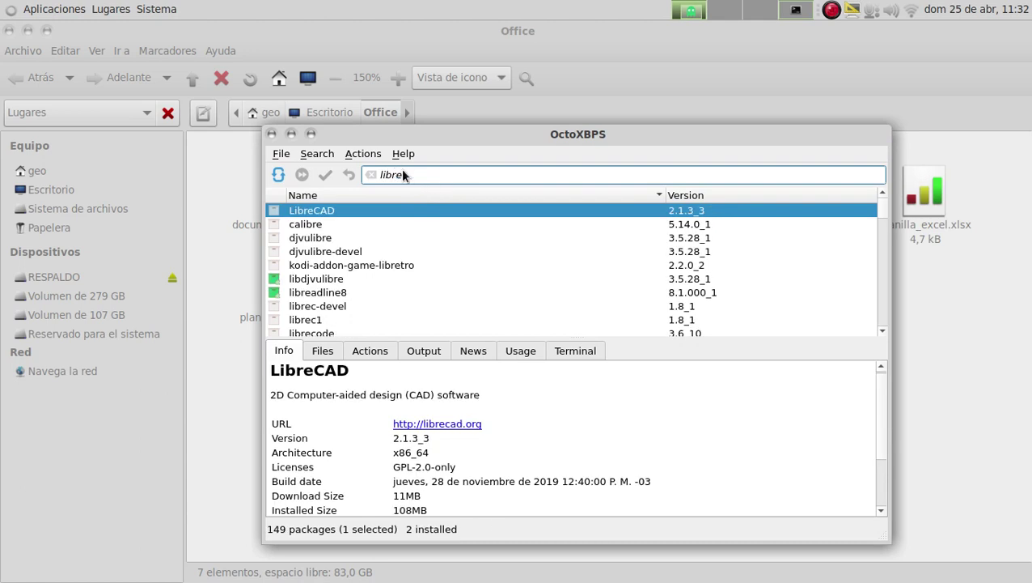
{"action": "type", "text": "office"}
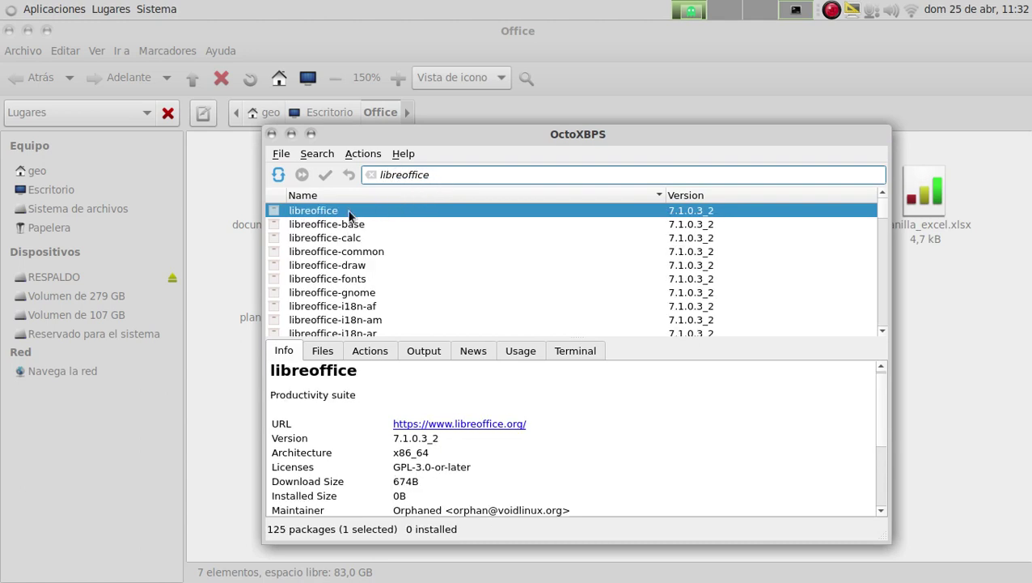
- Look through the filtered libreoffice packages, including the components and the i18n language packs
{"action": "scroll", "coordinate": [343, 237], "scroll_direction": "down", "scroll_amount": 6}
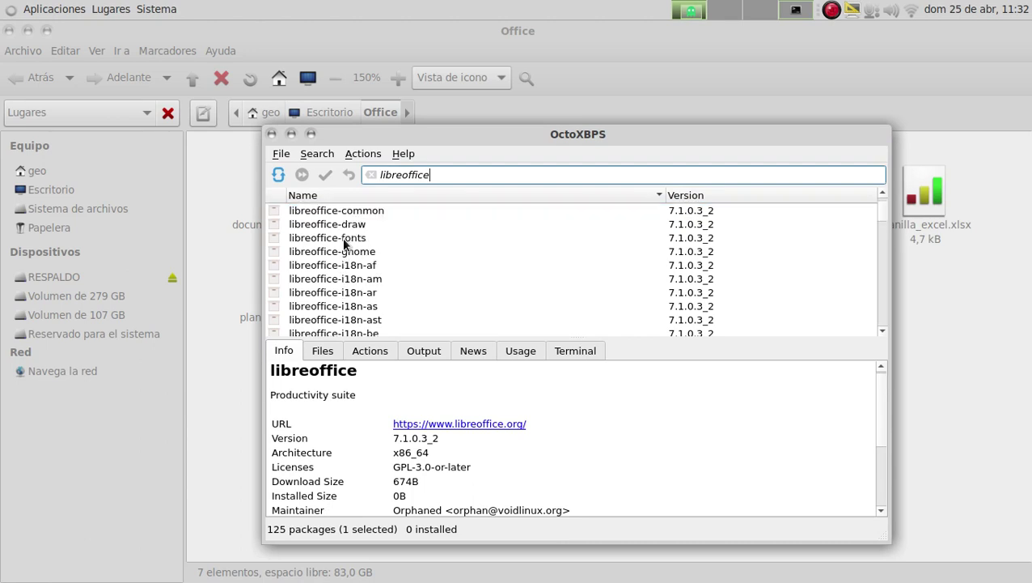
{"action": "scroll", "coordinate": [343, 240], "scroll_direction": "down", "scroll_amount": 20}
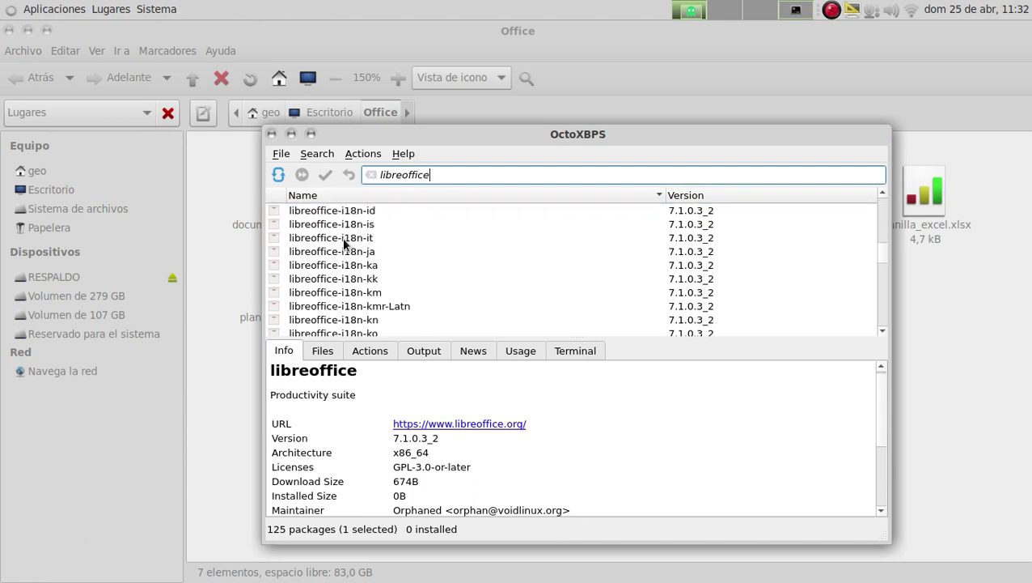
{"action": "scroll", "coordinate": [343, 241], "scroll_direction": "down", "scroll_amount": 10}
{"action": "scroll", "coordinate": [344, 242], "scroll_direction": "up", "scroll_amount": 15}
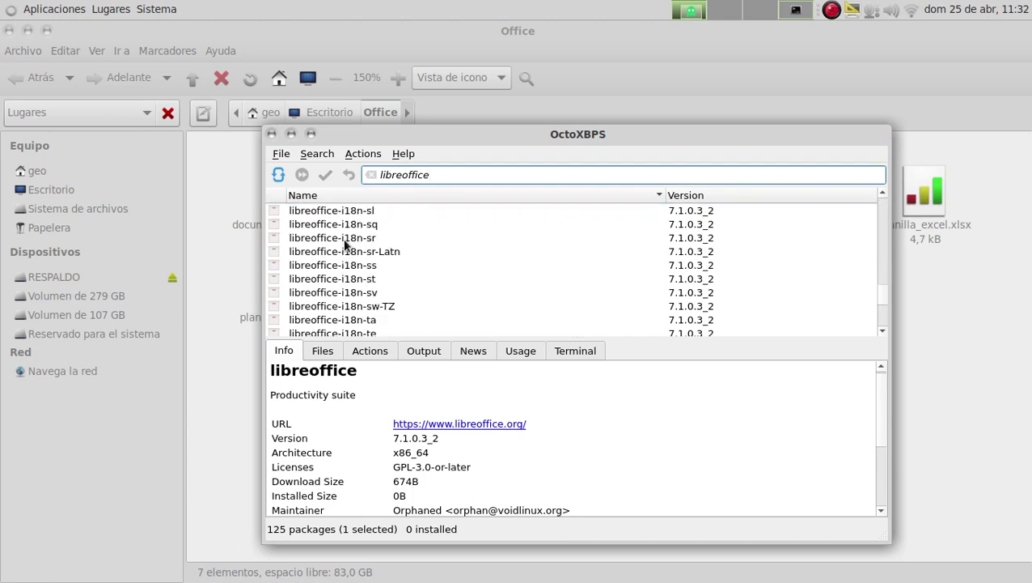
{"action": "scroll", "coordinate": [348, 259], "scroll_direction": "up", "scroll_amount": 14}
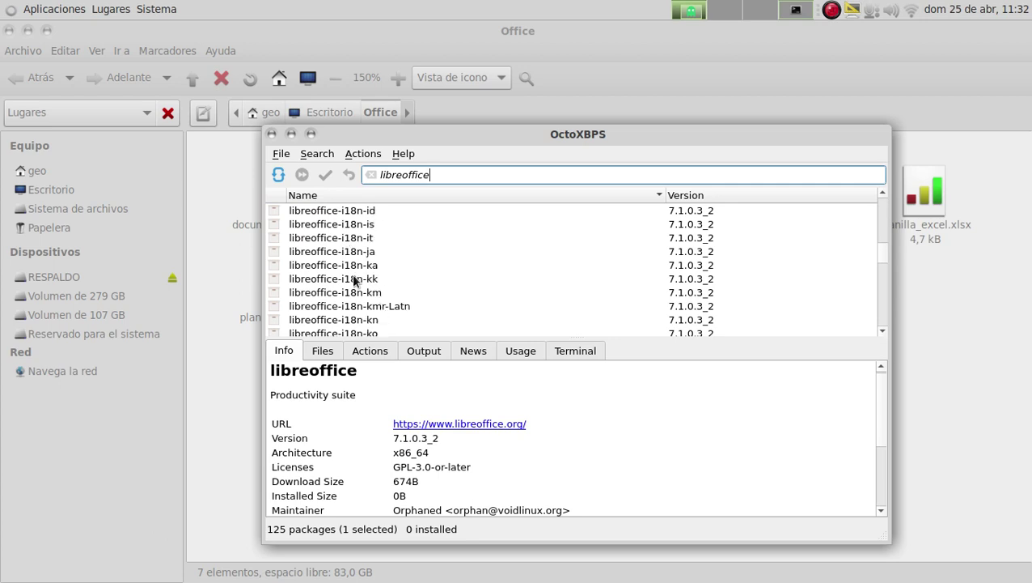
{"action": "scroll", "coordinate": [352, 276], "scroll_direction": "up", "scroll_amount": 6}
{"action": "scroll", "coordinate": [352, 276], "scroll_direction": "down", "scroll_amount": 2}
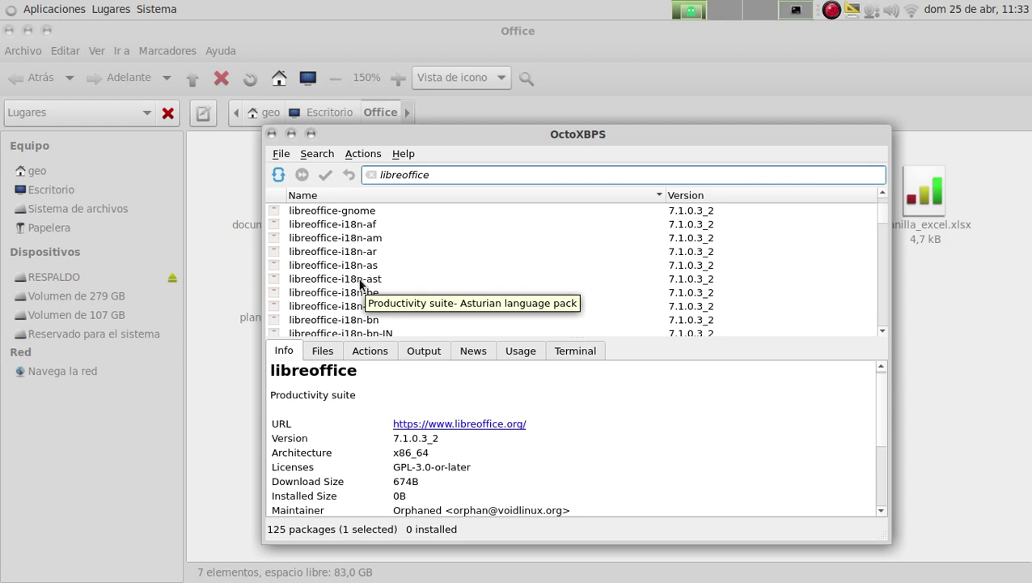
- Examine the package information of the main libreoffice package and the Asturian, Afrikaans and Spanish language packs
{"action": "left_click", "coordinate": [358, 278]}
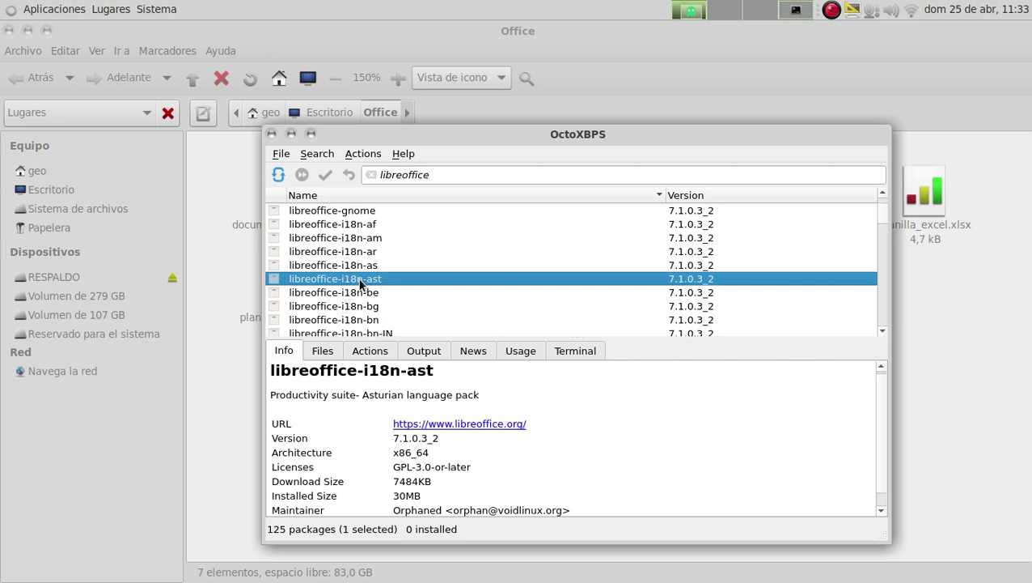
{"action": "scroll", "coordinate": [360, 282], "scroll_direction": "up", "scroll_amount": 2}
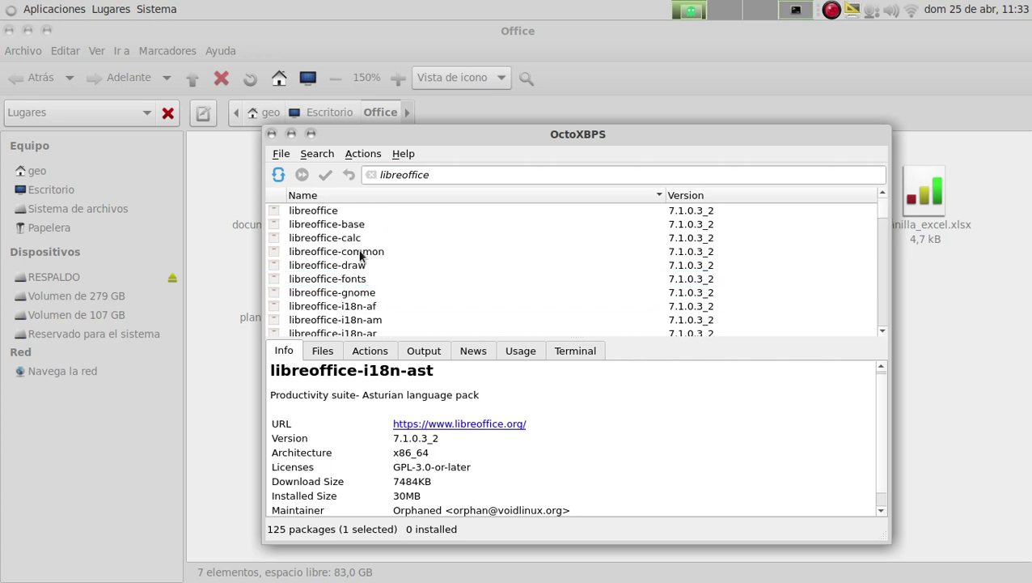
{"action": "left_click", "coordinate": [329, 210]}
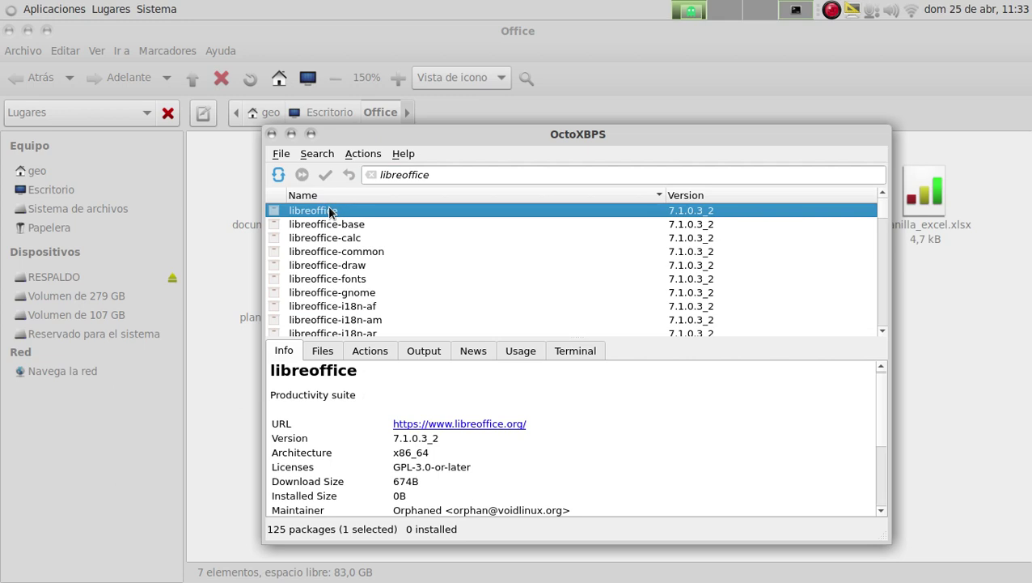
{"action": "scroll", "coordinate": [329, 212], "scroll_direction": "down", "scroll_amount": 1}
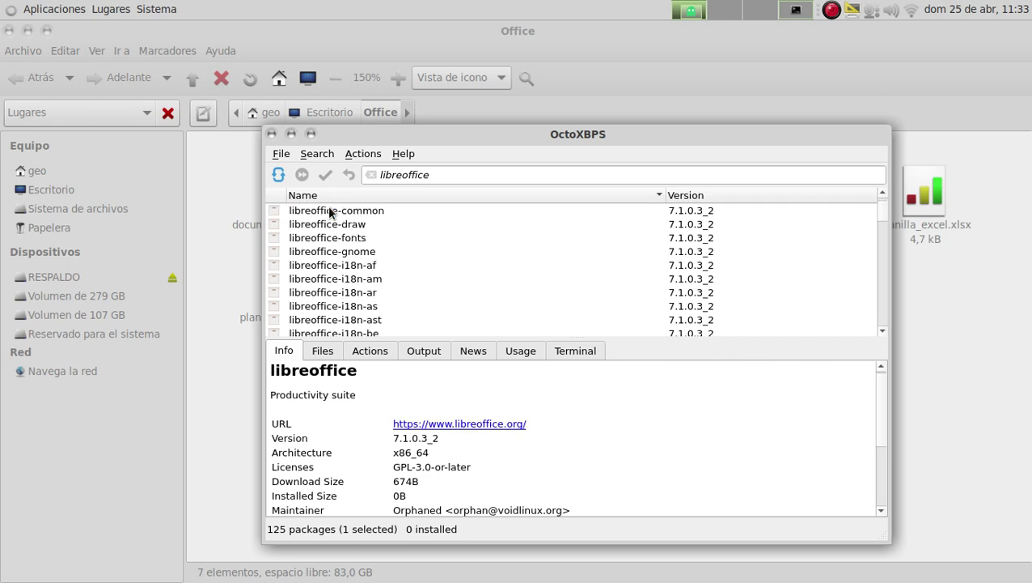
{"action": "left_click", "coordinate": [369, 263]}
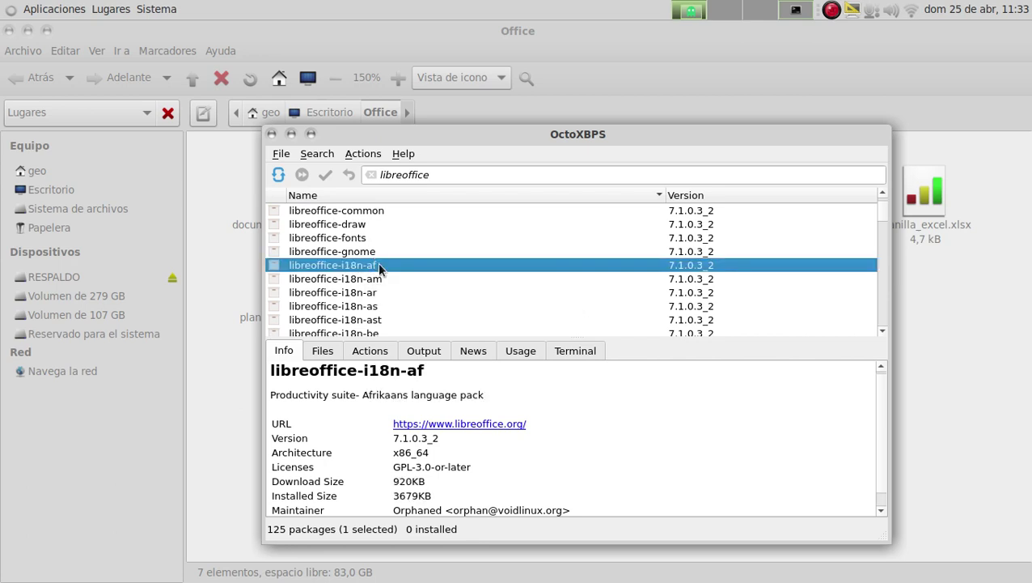
{"action": "scroll", "coordinate": [378, 262], "scroll_direction": "down", "scroll_amount": 5}
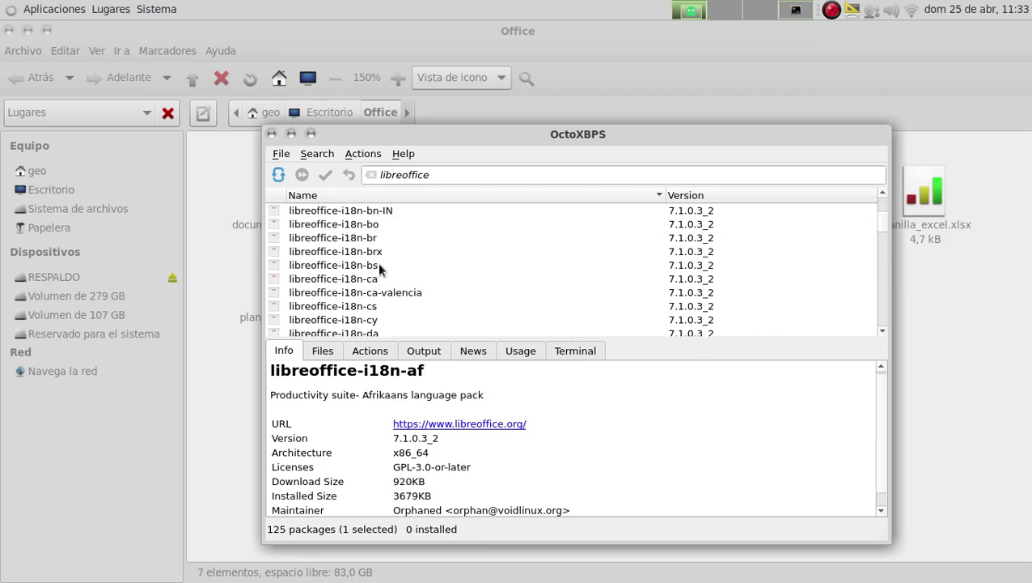
{"action": "scroll", "coordinate": [378, 262], "scroll_direction": "down", "scroll_amount": 2}
{"action": "scroll", "coordinate": [378, 262], "scroll_direction": "down", "scroll_amount": 2}
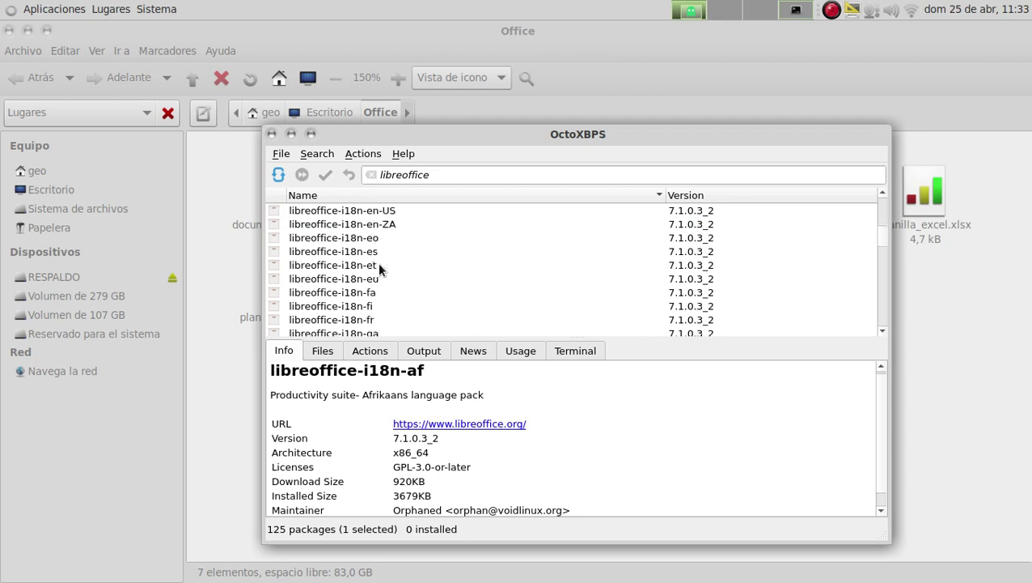
{"action": "left_click", "coordinate": [378, 250]}
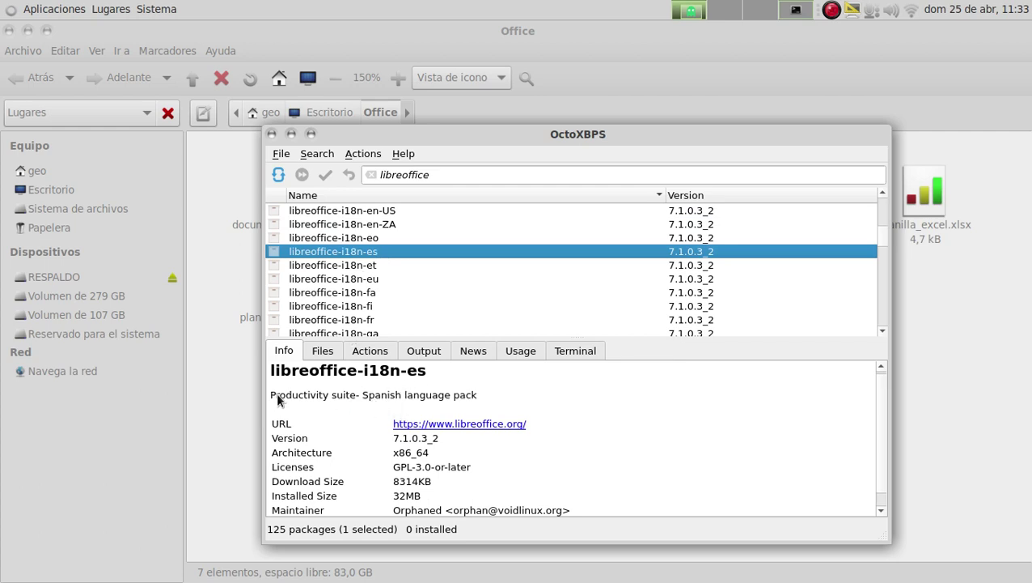
- Check the Office folder's files behind the package manager and view the information of libreoffice-calc and libreoffice-draw
{"action": "left_click_drag", "start_coordinate": [572, 138], "coordinate": [655, 326]}
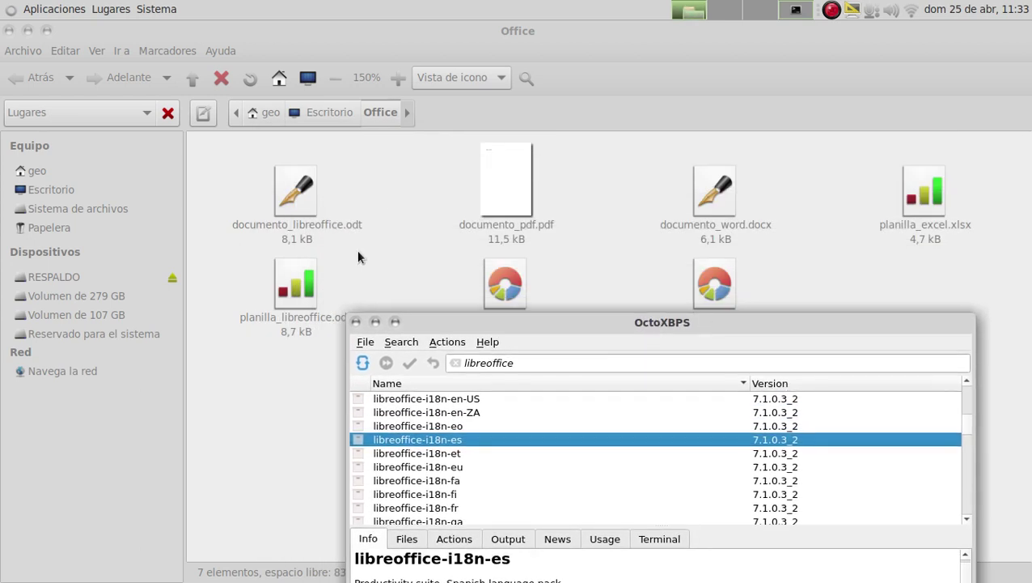
{"action": "left_click_drag", "start_coordinate": [532, 321], "coordinate": [453, 212]}
{"action": "scroll", "coordinate": [421, 278], "scroll_direction": "up", "scroll_amount": 2}
{"action": "scroll", "coordinate": [421, 278], "scroll_direction": "up", "scroll_amount": 8}
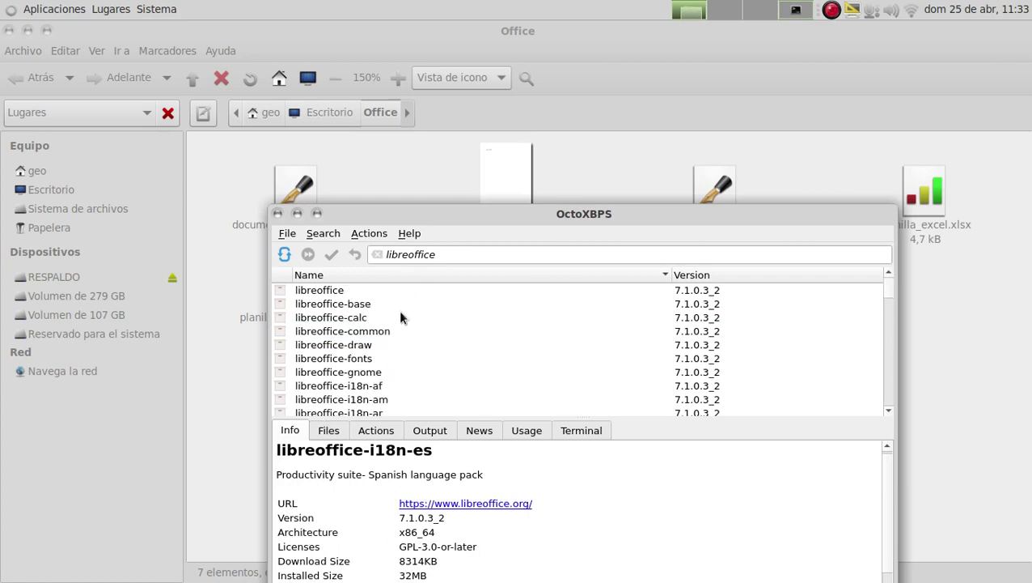
{"action": "left_click", "coordinate": [343, 316]}
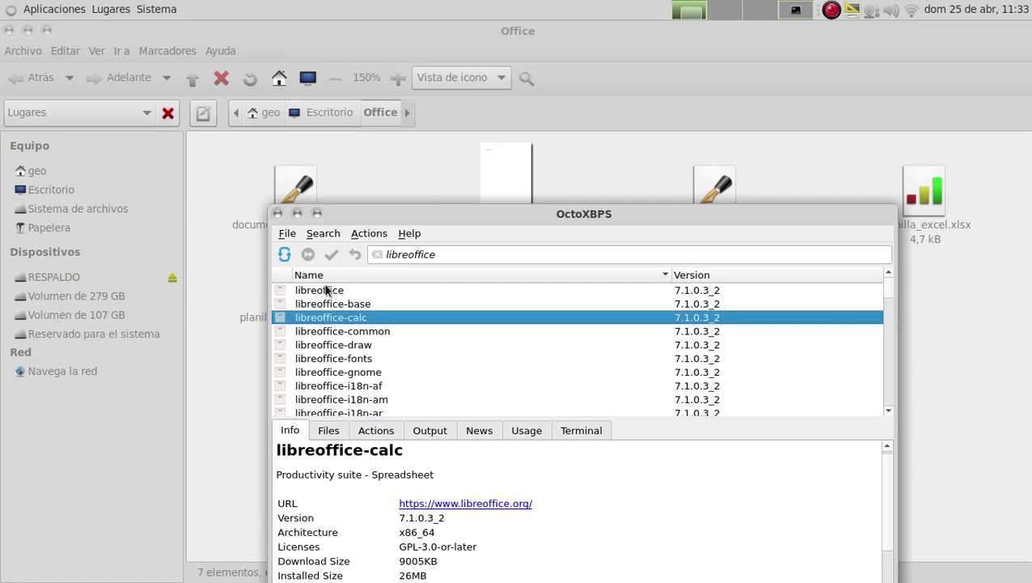
{"action": "left_click", "coordinate": [363, 346]}
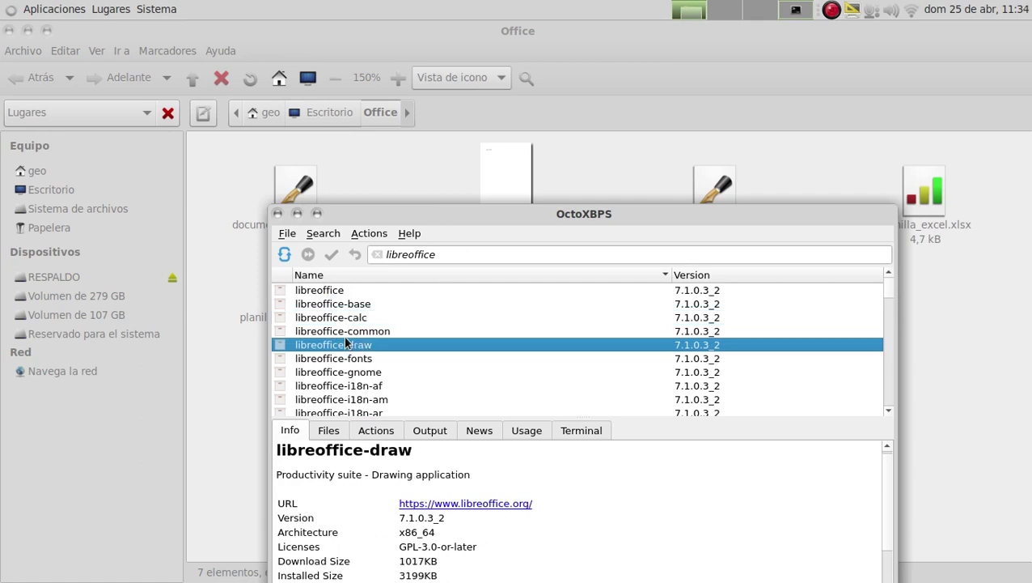
- Mark the main libreoffice package for installation and apply the pending action
{"action": "left_click", "coordinate": [326, 289]}
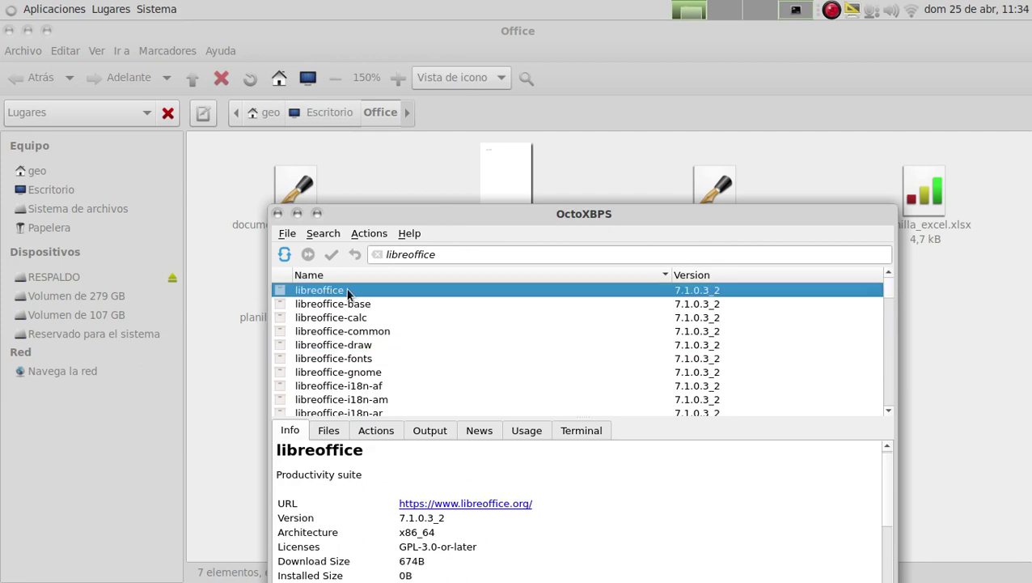
{"action": "right_click", "coordinate": [348, 293]}
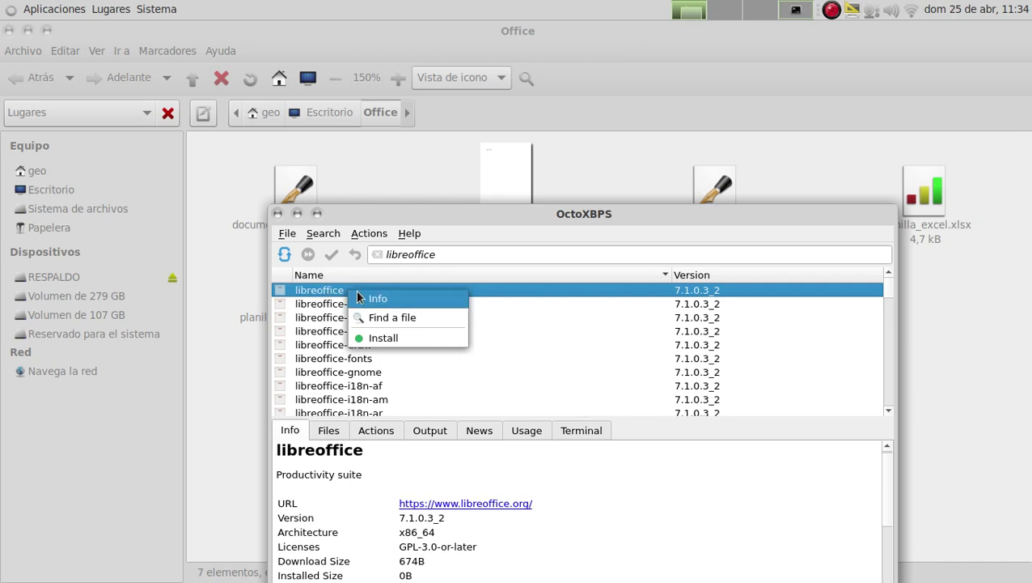
{"action": "left_click", "coordinate": [401, 337]}
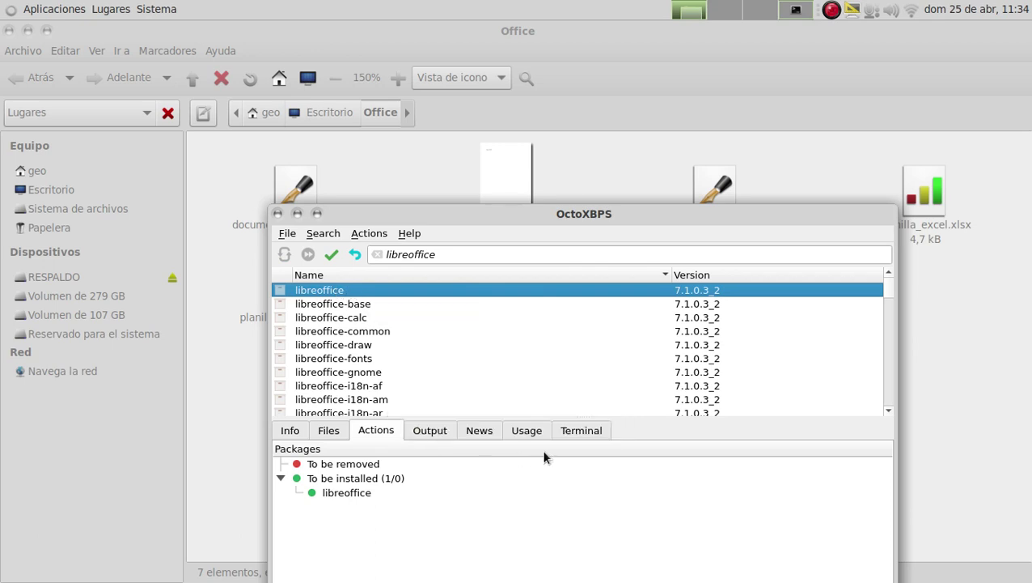
{"action": "left_click", "coordinate": [335, 254]}
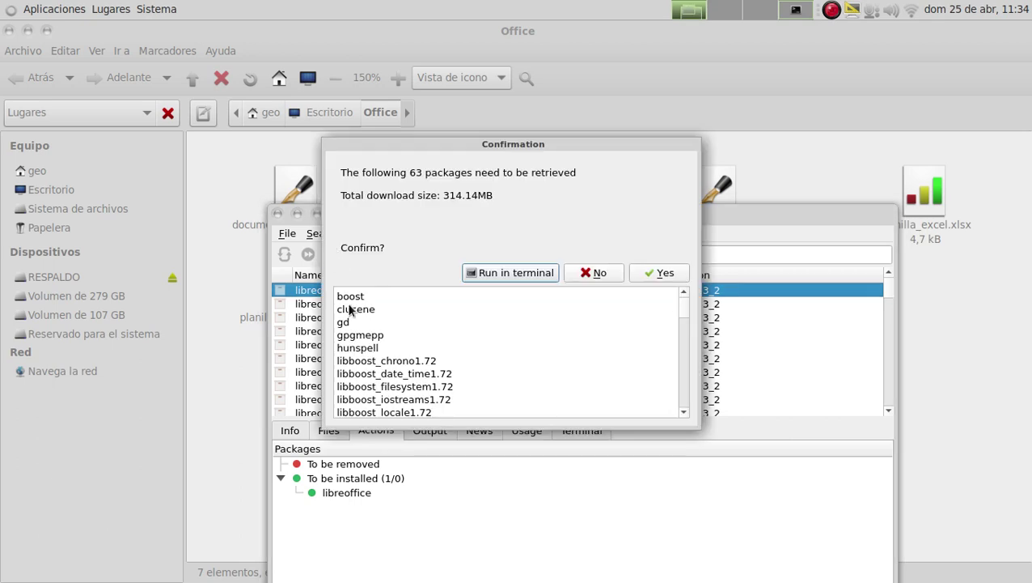
- Review the packages required by libreoffice and confirm their installation, entering the administrator password
{"action": "scroll", "coordinate": [349, 311], "scroll_direction": "down", "scroll_amount": 6}
{"action": "scroll", "coordinate": [350, 311], "scroll_direction": "down", "scroll_amount": 7}
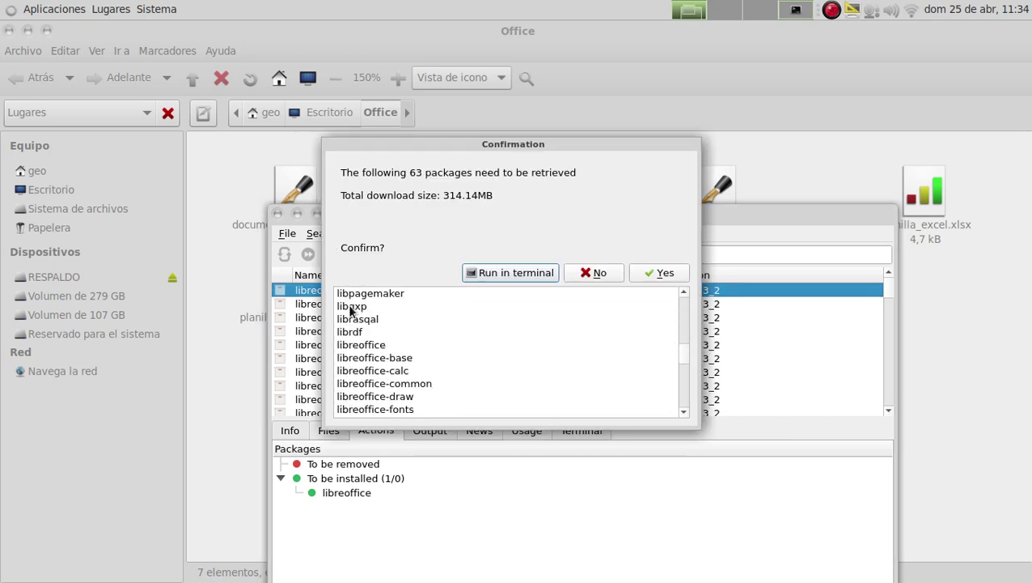
{"action": "scroll", "coordinate": [350, 311], "scroll_direction": "up", "scroll_amount": 4}
{"action": "scroll", "coordinate": [384, 335], "scroll_direction": "down", "scroll_amount": 4}
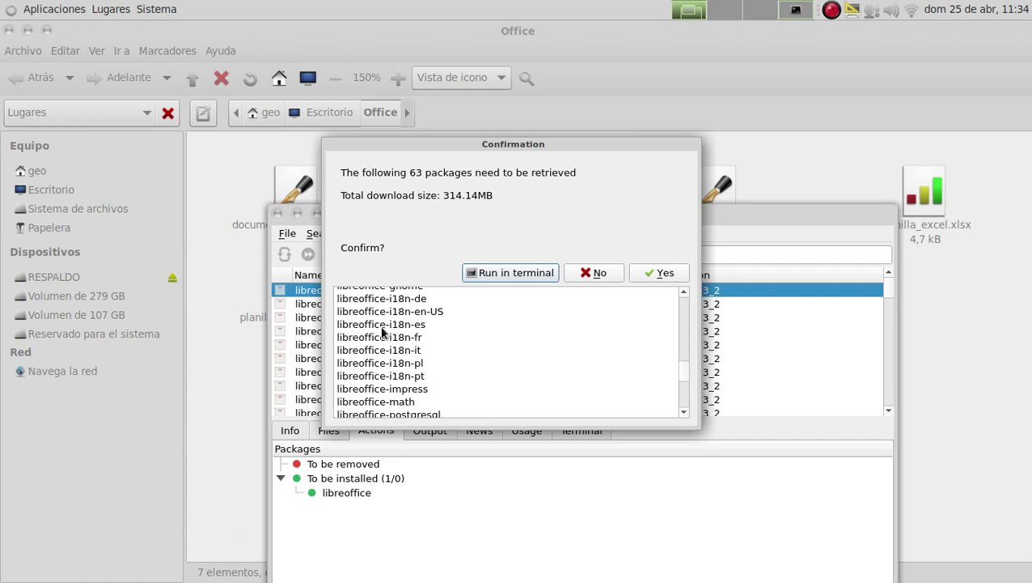
{"action": "scroll", "coordinate": [408, 332], "scroll_direction": "down", "scroll_amount": 6}
{"action": "scroll", "coordinate": [409, 332], "scroll_direction": "up", "scroll_amount": 8}
{"action": "left_click", "coordinate": [660, 275]}
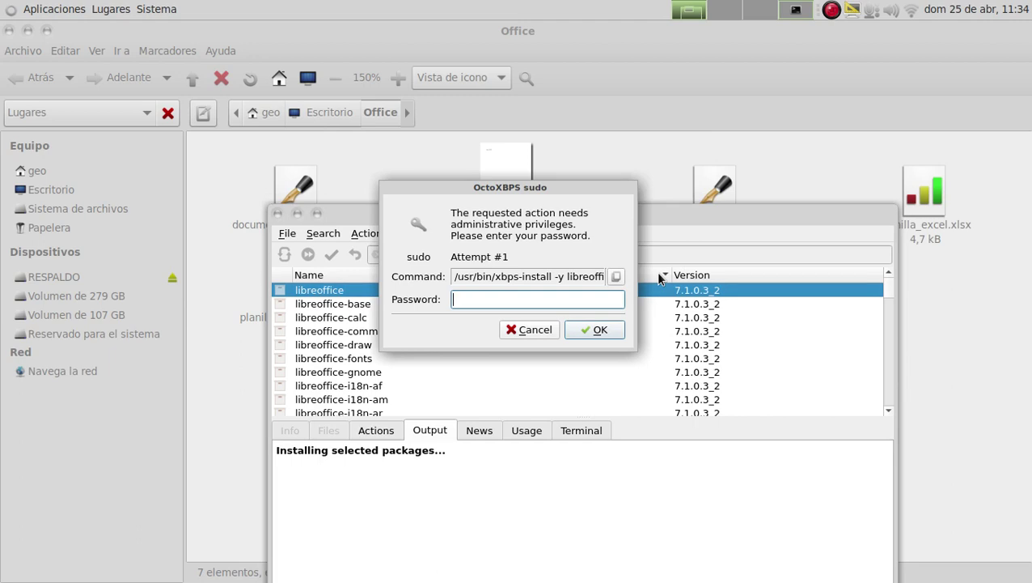
{"action": "type", "text": "••"}
{"action": "key", "text": "Return"}
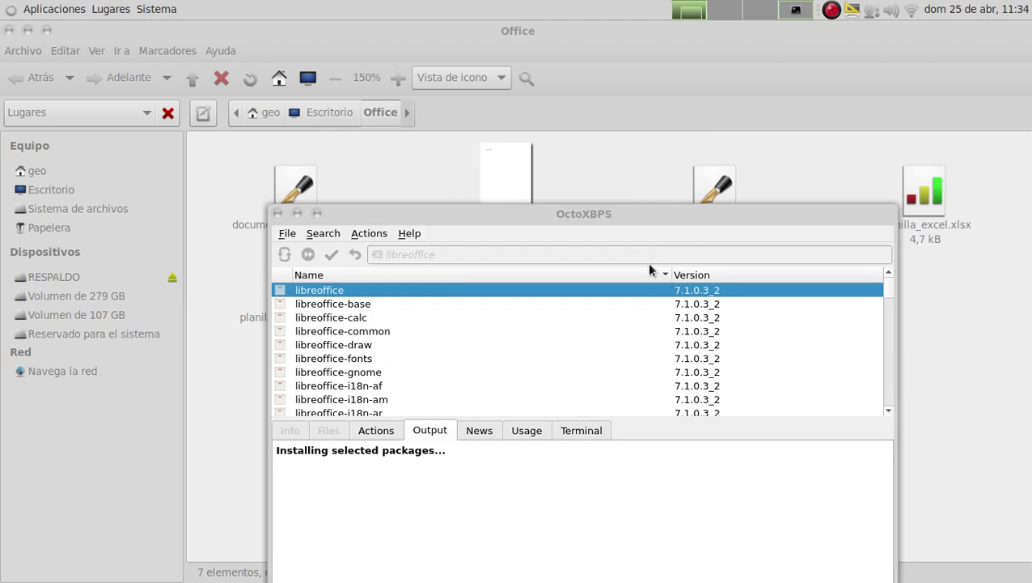
{"action": "left_click_drag", "start_coordinate": [627, 210], "coordinate": [588, 96]}
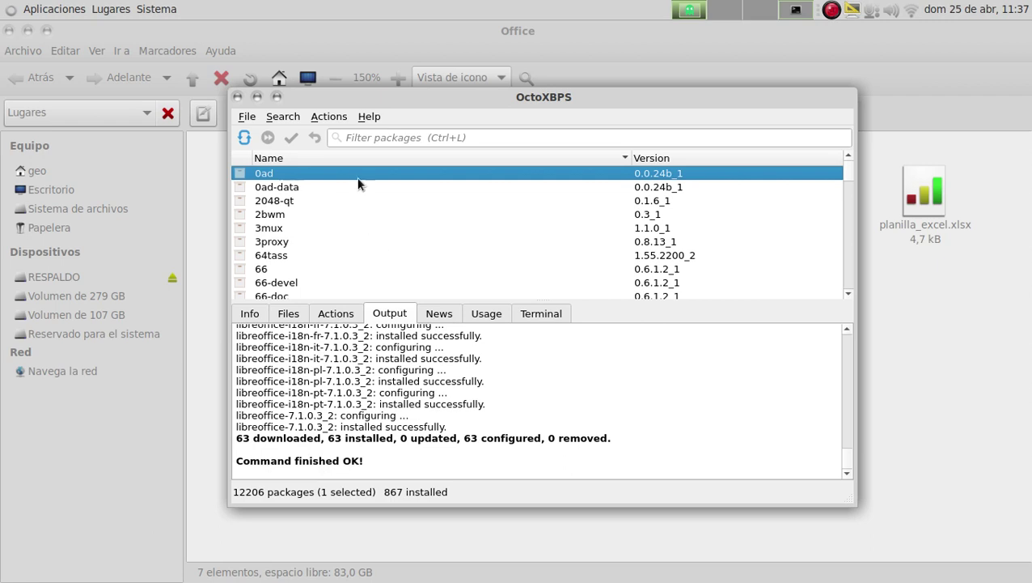
- Minimize the package manager and examine the office applications available in the desktop's Oficina category
{"action": "left_click", "coordinate": [360, 137]}
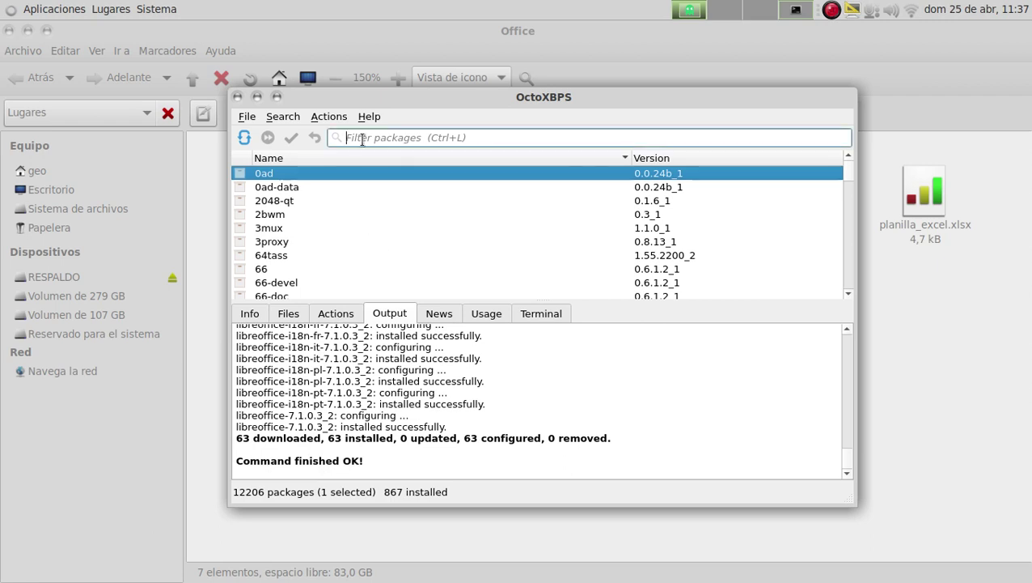
{"action": "left_click", "coordinate": [258, 97]}
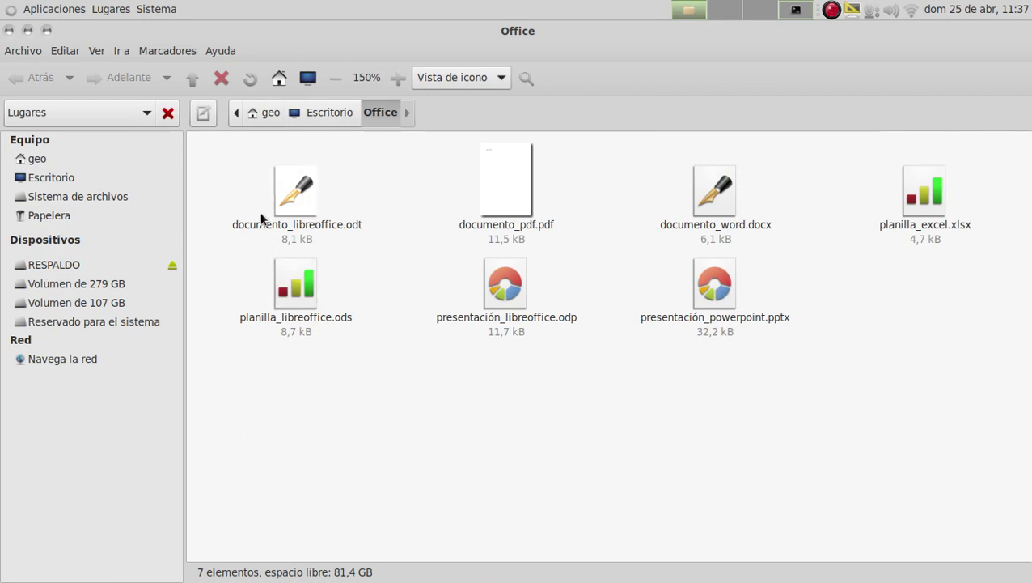
{"action": "left_click", "coordinate": [65, 10]}
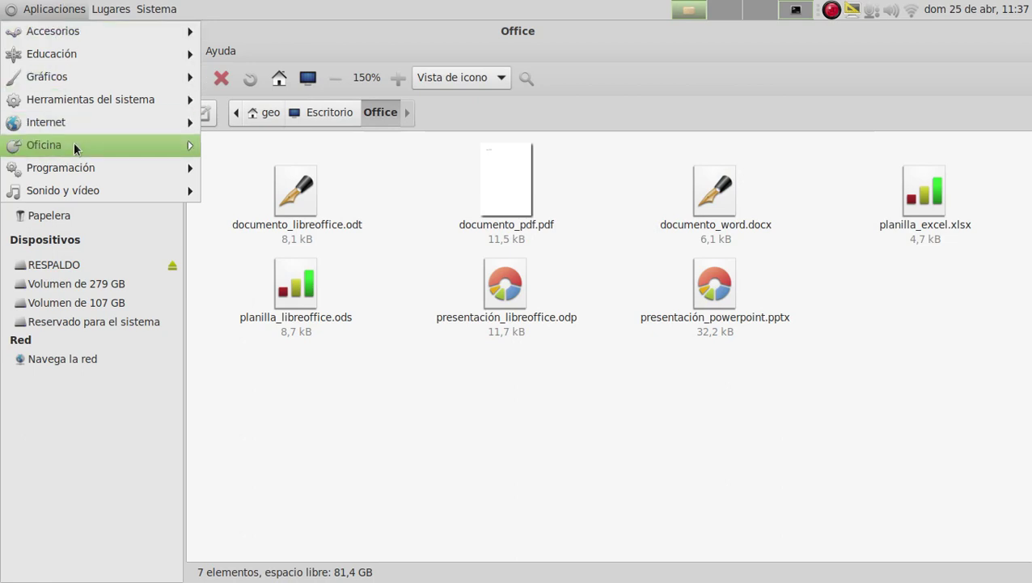
{"action": "mouse_move", "coordinate": [74, 146]}
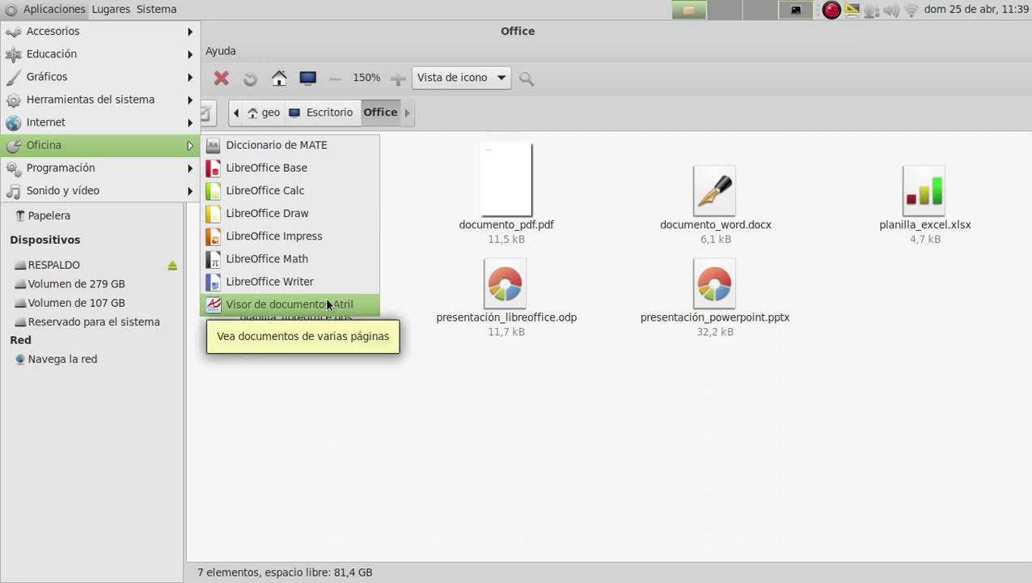
{"action": "left_click", "coordinate": [455, 371]}
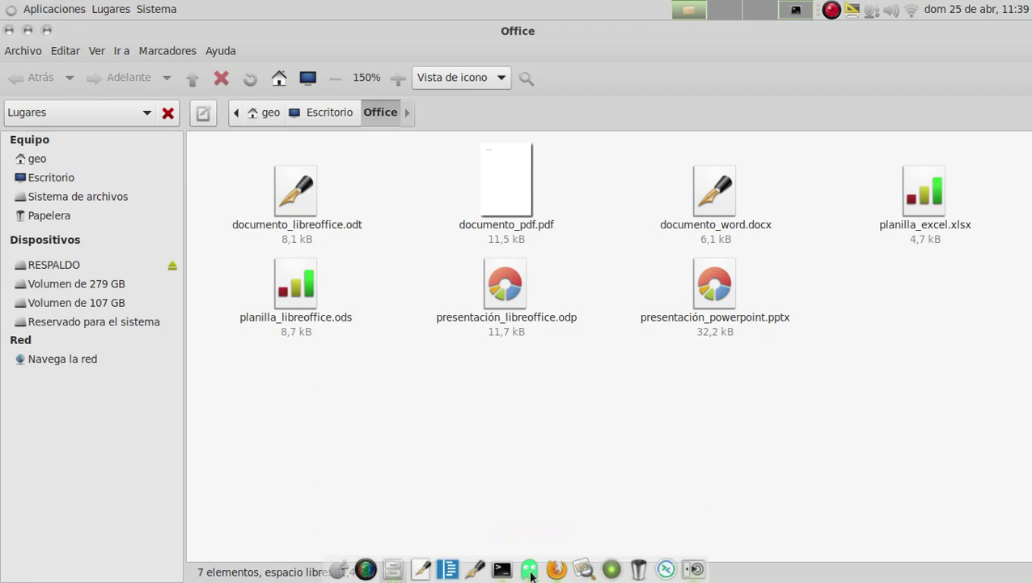
- Restore OctoXBPS, filter the packages by atril to check the document viewer's package, and minimize the window again
{"action": "left_click", "coordinate": [530, 570]}
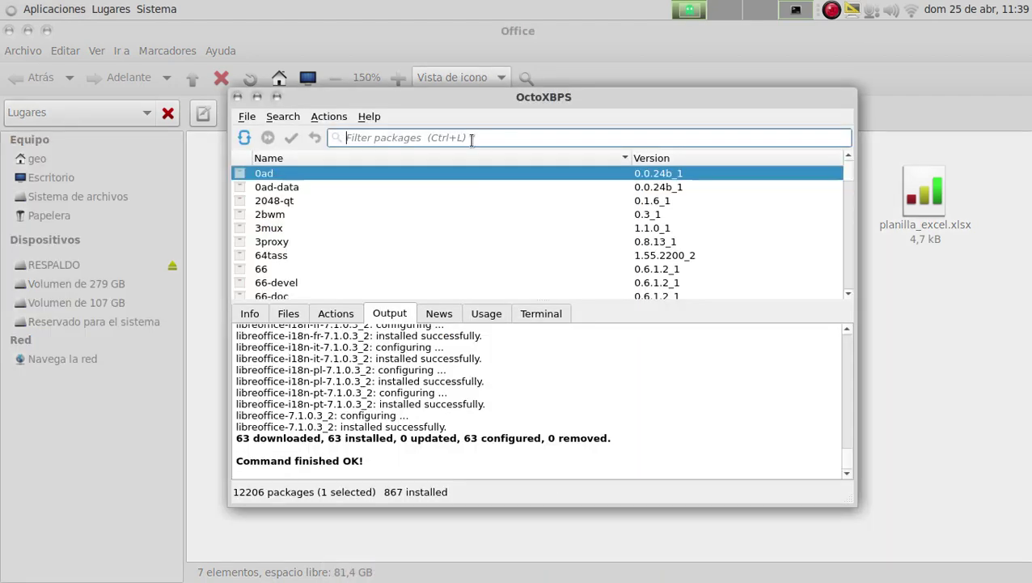
{"action": "type", "text": "atril"}
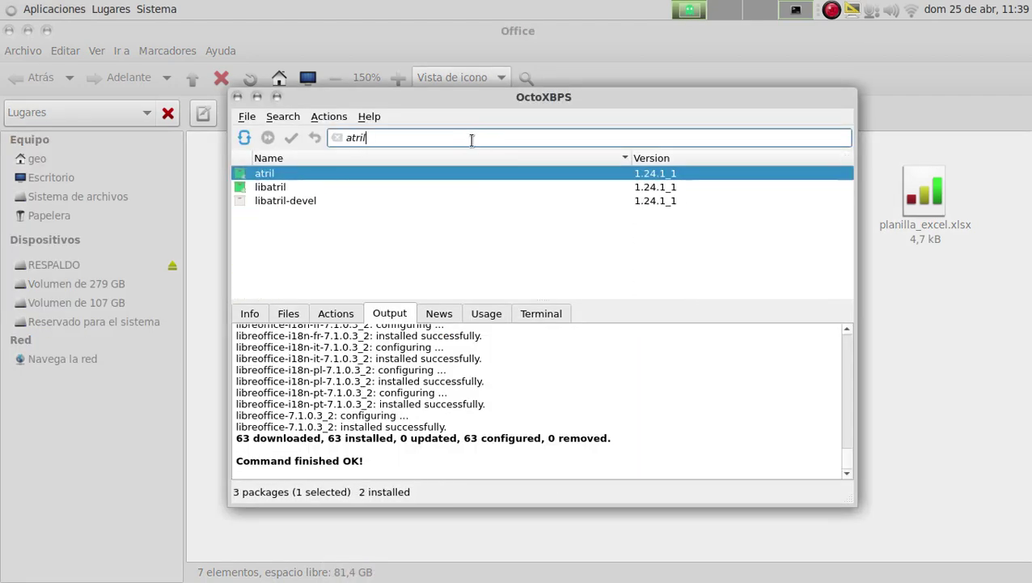
{"action": "right_click", "coordinate": [278, 177]}
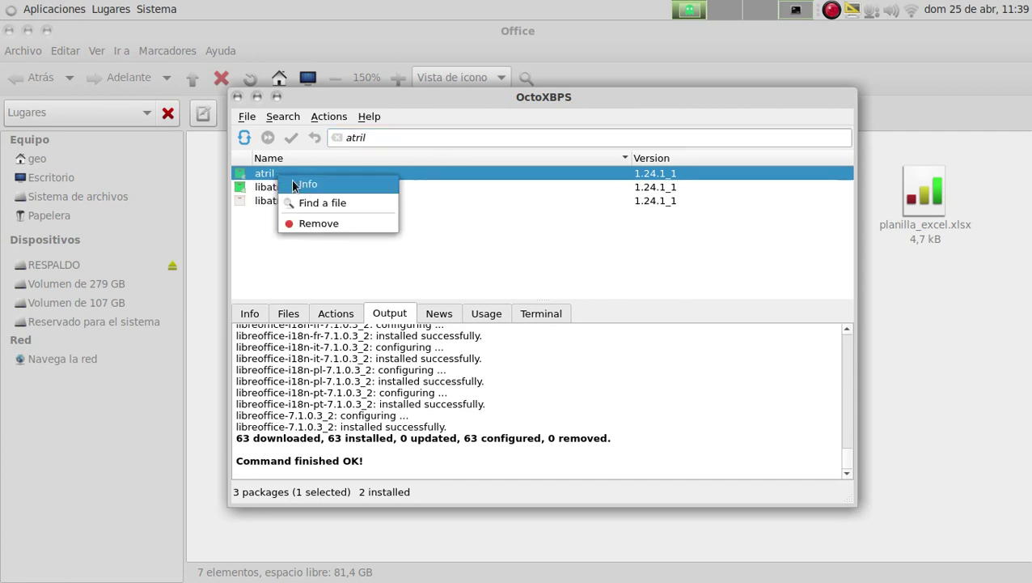
{"action": "key", "text": "Escape"}
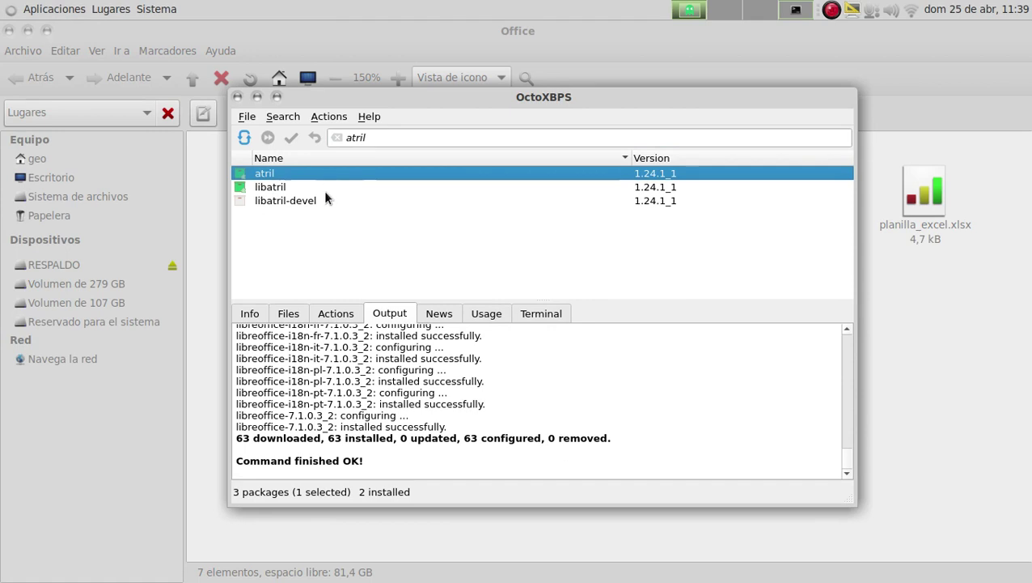
{"action": "left_click", "coordinate": [257, 96]}
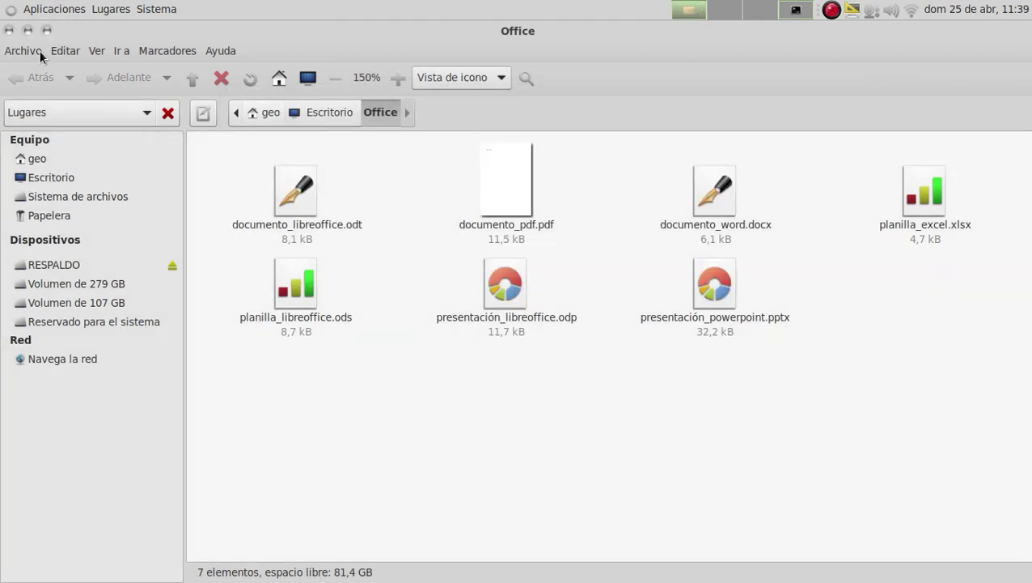
- Launch LibreOffice Writer from the desktop's Oficina application category
{"action": "left_click", "coordinate": [40, 56]}
{"action": "mouse_move", "coordinate": [65, 50]}
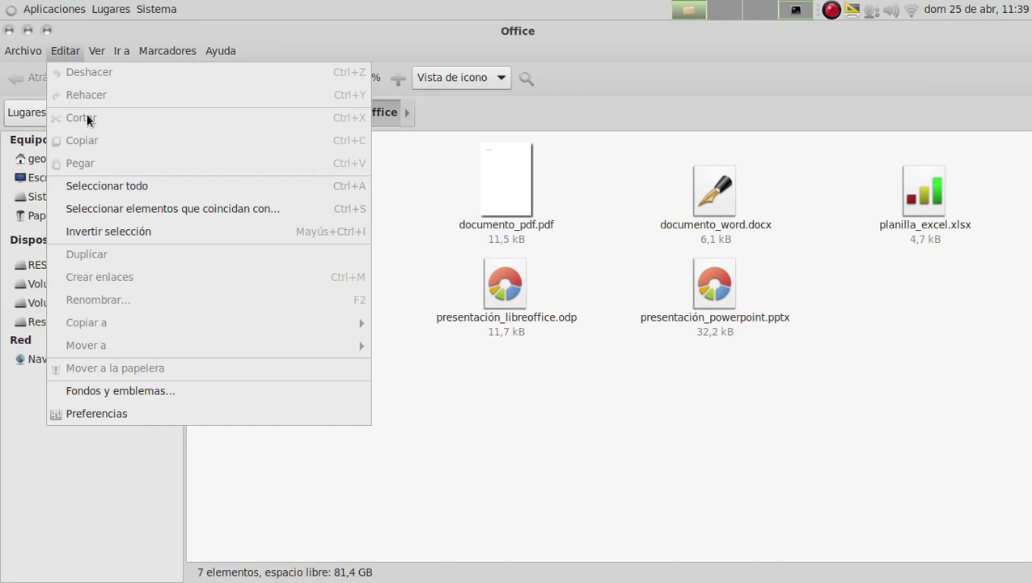
{"action": "left_click", "coordinate": [34, 14]}
{"action": "left_click", "coordinate": [36, 15]}
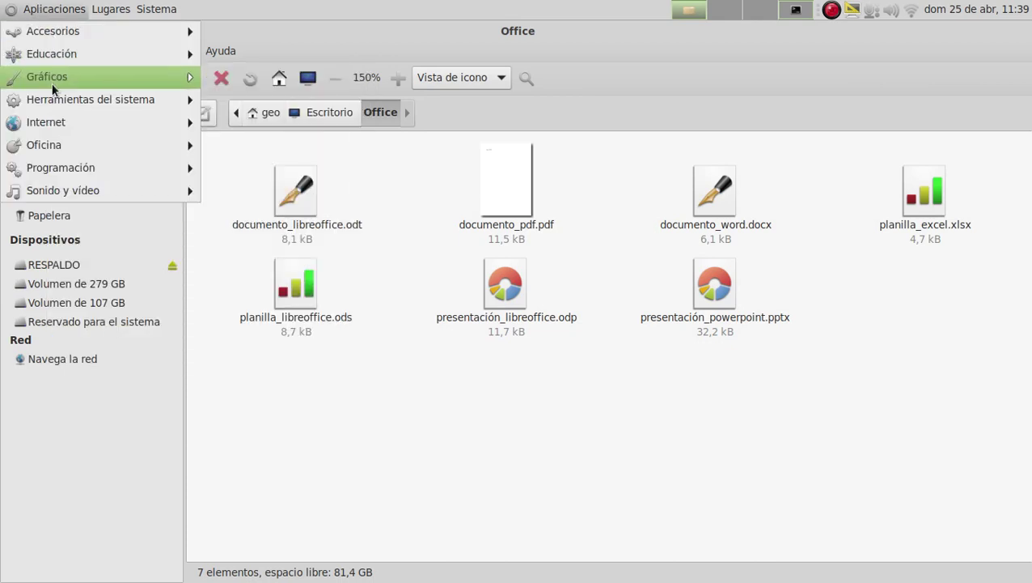
{"action": "mouse_move", "coordinate": [46, 144]}
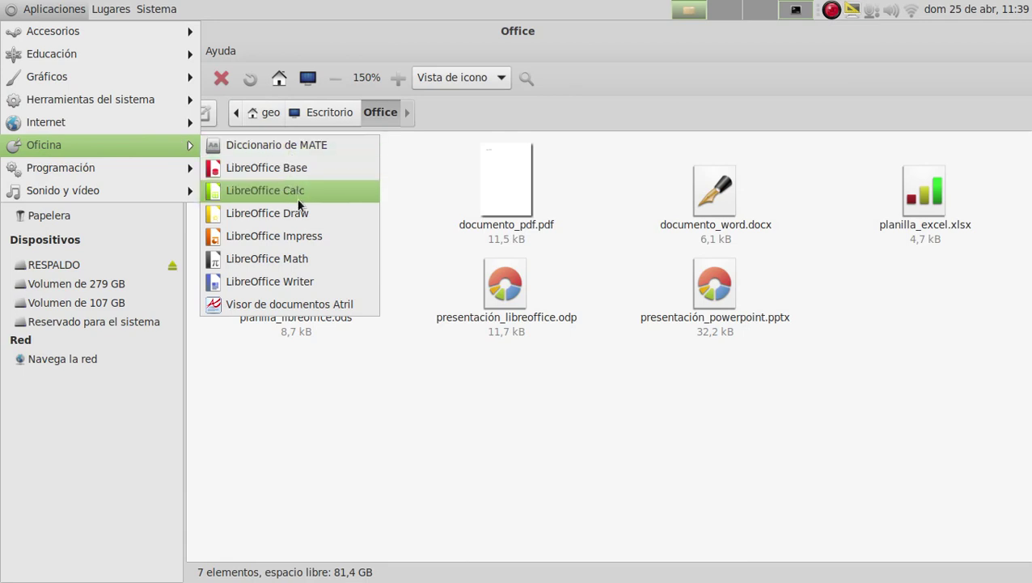
{"action": "left_click", "coordinate": [302, 262]}
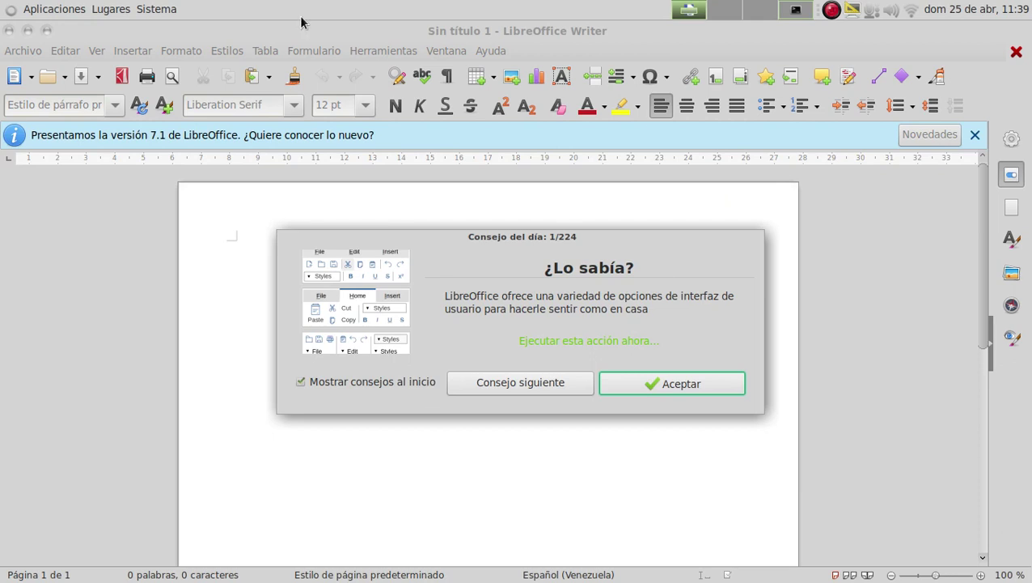
- Turn off the tips shown at startup and dismiss the tip of the day
{"action": "left_click", "coordinate": [298, 381]}
{"action": "left_click", "coordinate": [690, 383]}
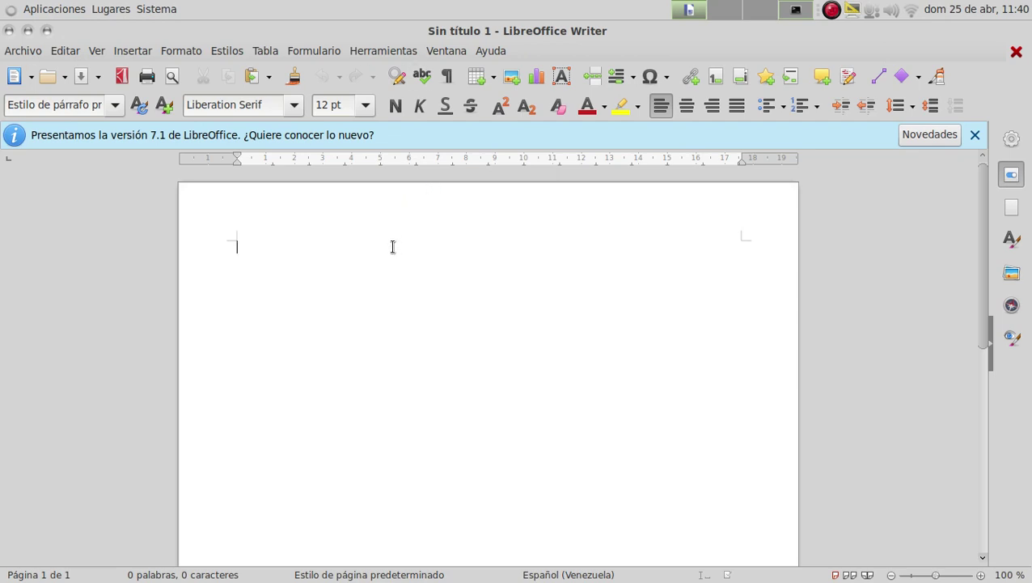
- Write "Presentación" in the blank document, correcting the missing accent on the "ó"
{"action": "type", "text": "rese"}
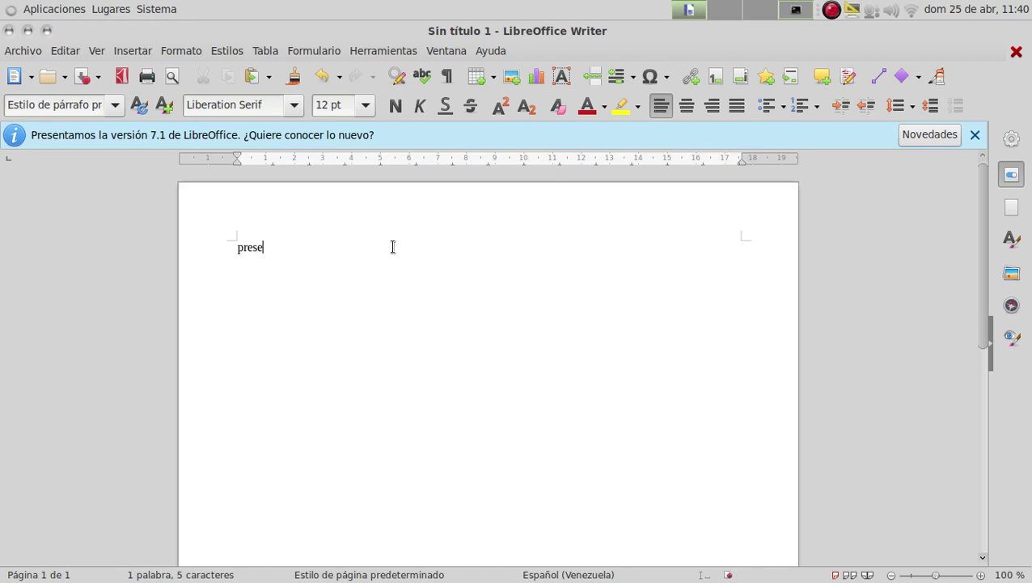
{"action": "type", "text": "ntacion"}
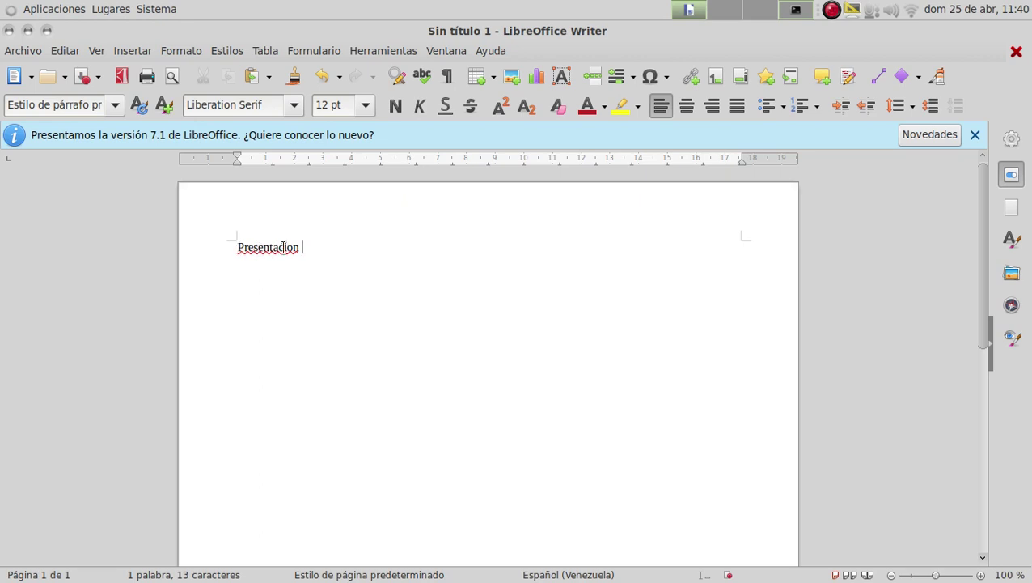
{"action": "scroll", "coordinate": [284, 247], "scroll_direction": "up", "scroll_amount": 1}
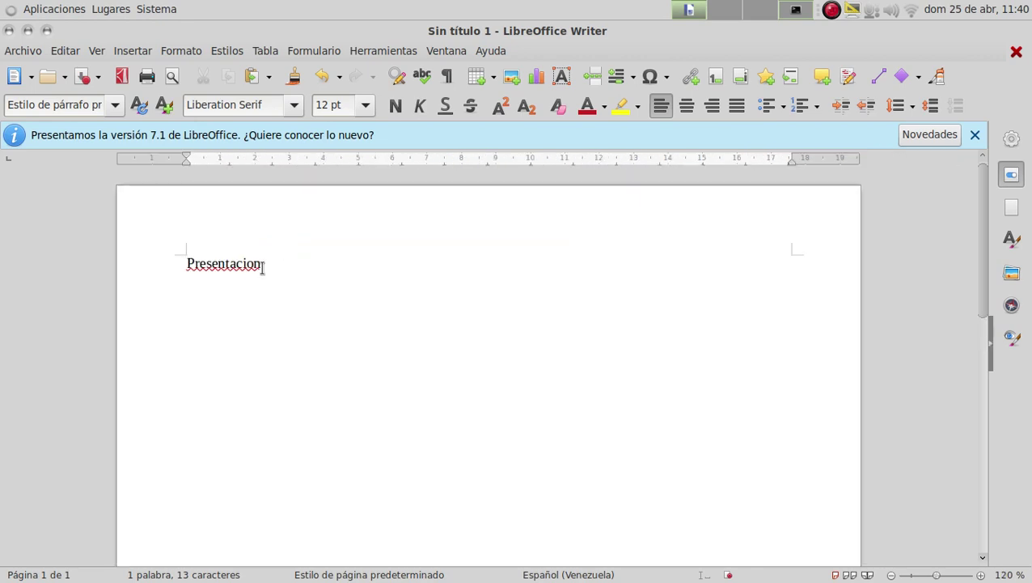
{"action": "left_click", "coordinate": [253, 265]}
{"action": "key", "text": "BackSpace"}
{"action": "type", "text": "ó"}
{"action": "left_click", "coordinate": [528, 429]}
{"action": "left_click_drag", "start_coordinate": [283, 263], "coordinate": [184, 257]}
{"action": "left_click", "coordinate": [287, 261]}
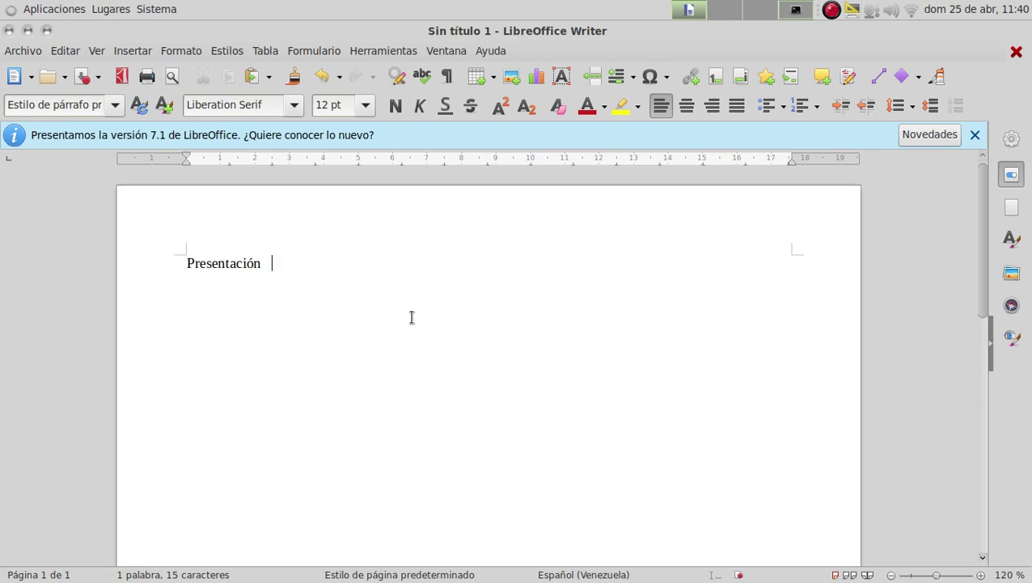
- Dismiss the version 7.1 notice and quit LibreOffice without saving the untitled document
{"action": "left_click", "coordinate": [975, 134]}
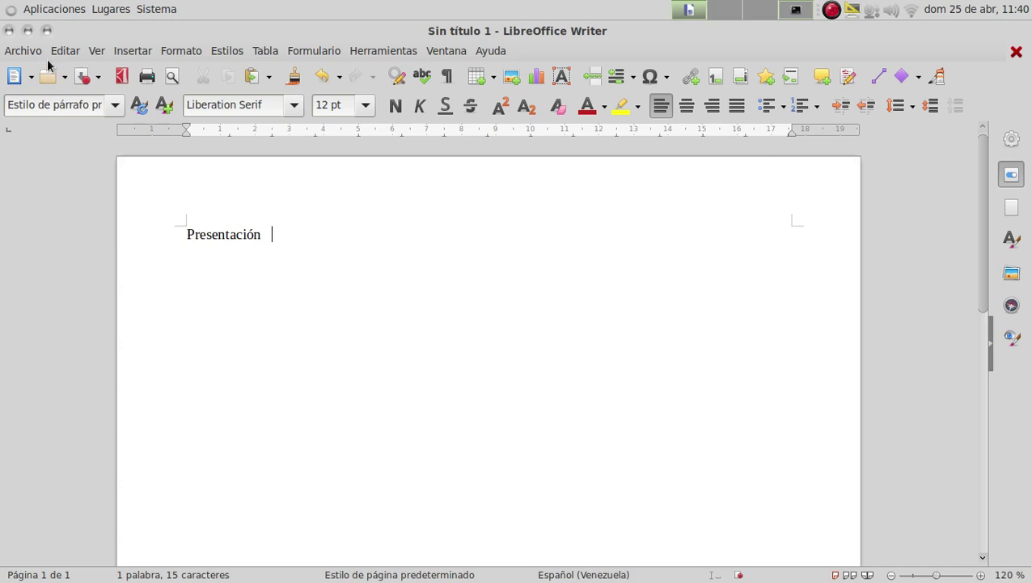
{"action": "left_click", "coordinate": [19, 50]}
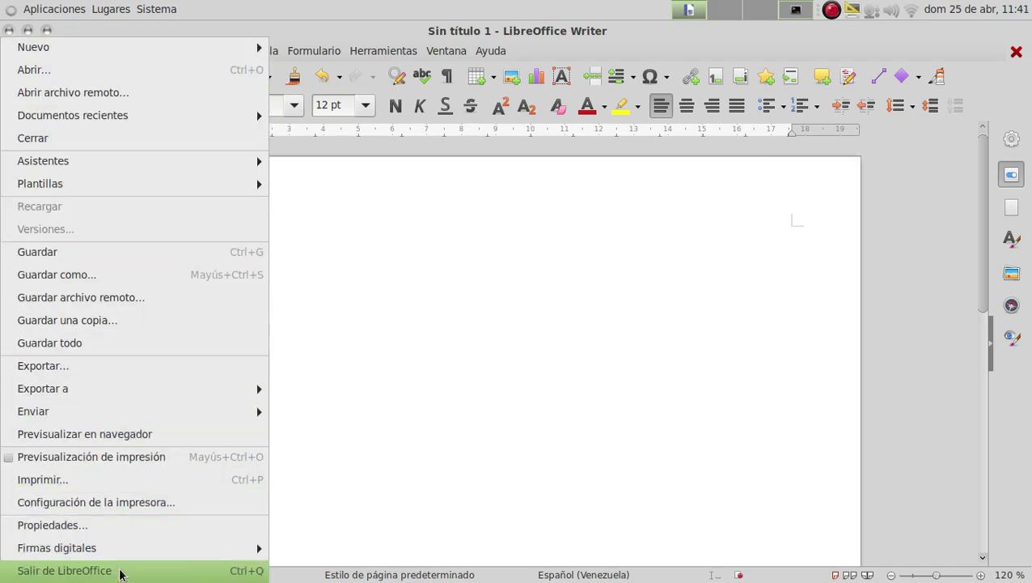
{"action": "left_click", "coordinate": [120, 571]}
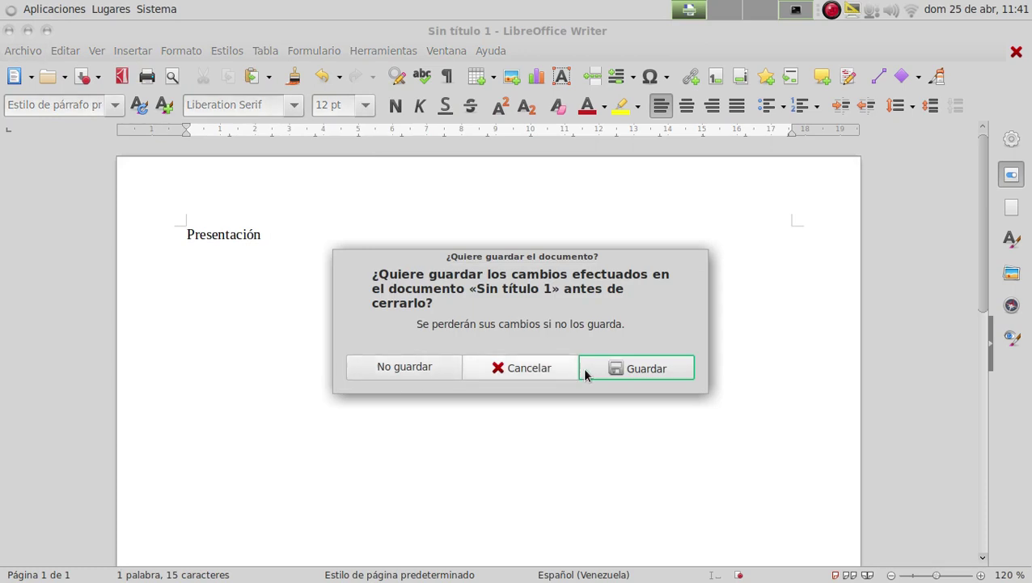
{"action": "left_click", "coordinate": [399, 365]}
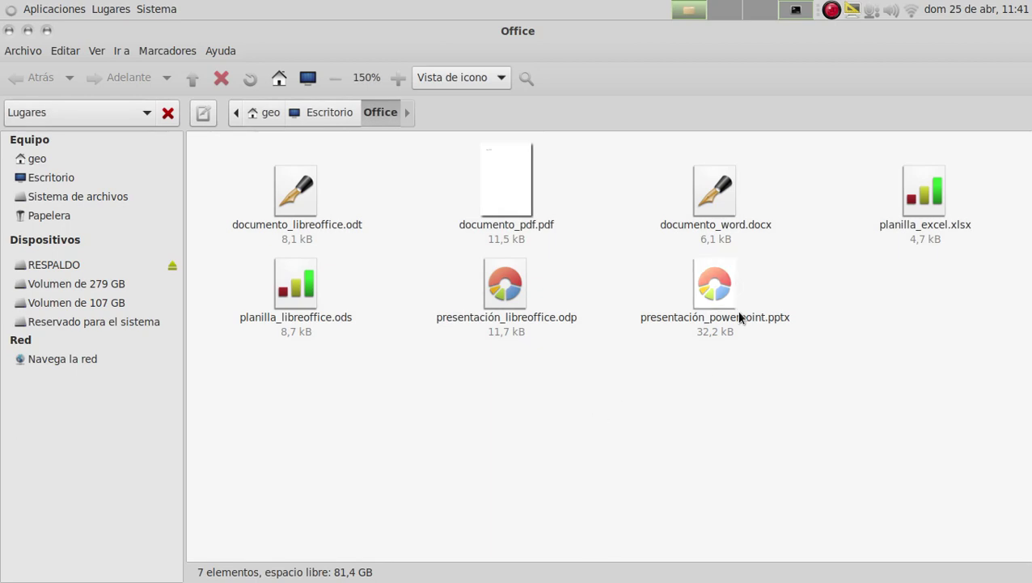
- Open documento_word.docx from the Office folder and ignore the spelling flag on "Word"
{"action": "left_click", "coordinate": [726, 211]}
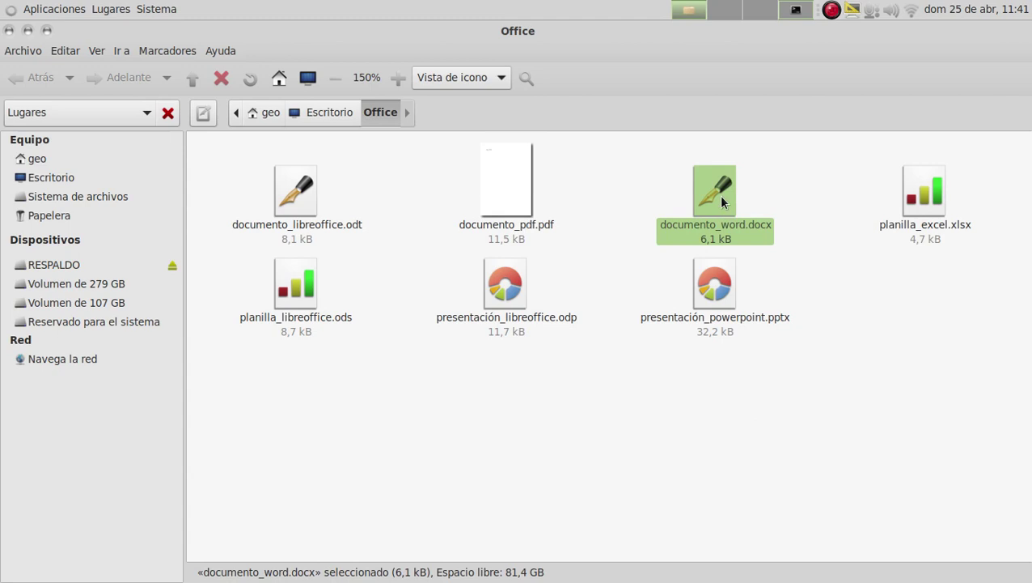
{"action": "double_click", "coordinate": [721, 197]}
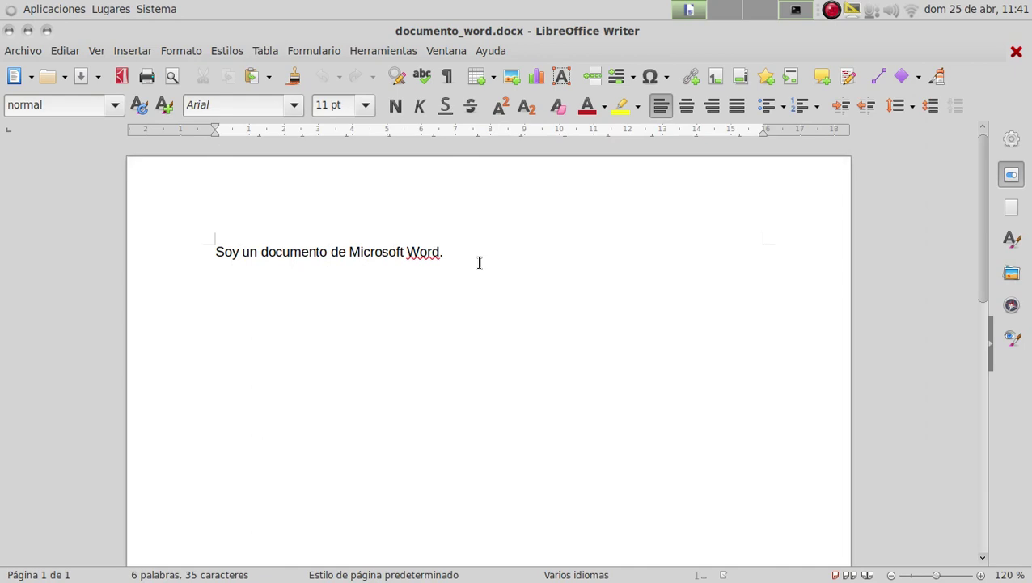
{"action": "key", "text": "BackSpace"}
{"action": "left_click_drag", "start_coordinate": [407, 252], "coordinate": [439, 252]}
{"action": "left_click", "coordinate": [421, 255]}
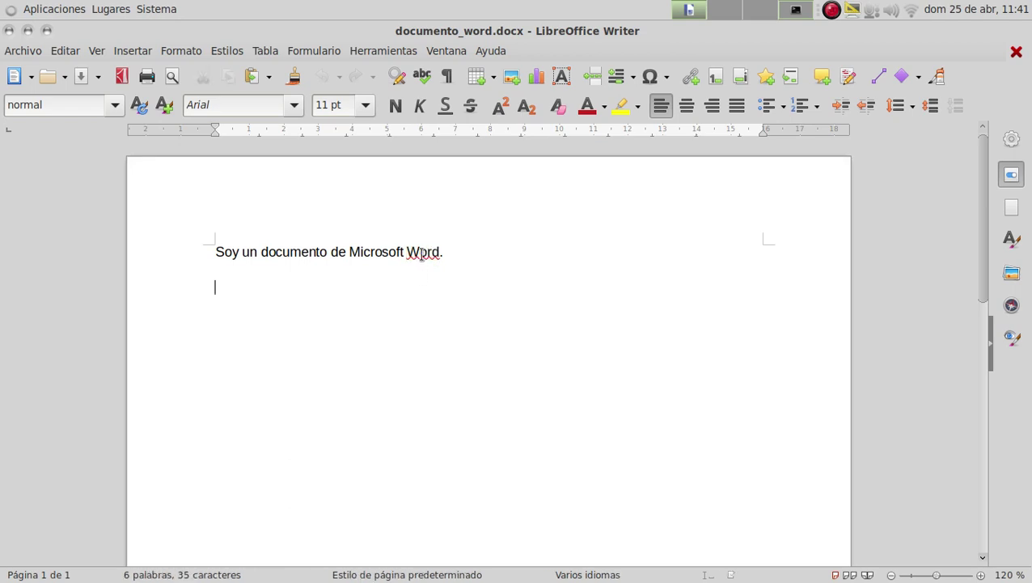
{"action": "right_click", "coordinate": [422, 255]}
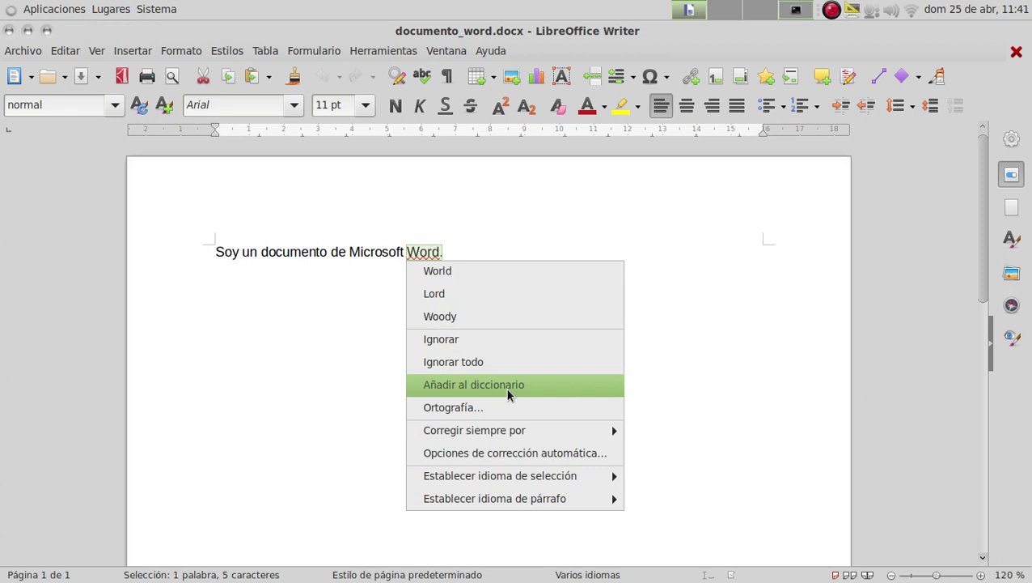
{"action": "left_click", "coordinate": [463, 339]}
{"action": "left_click", "coordinate": [422, 304]}
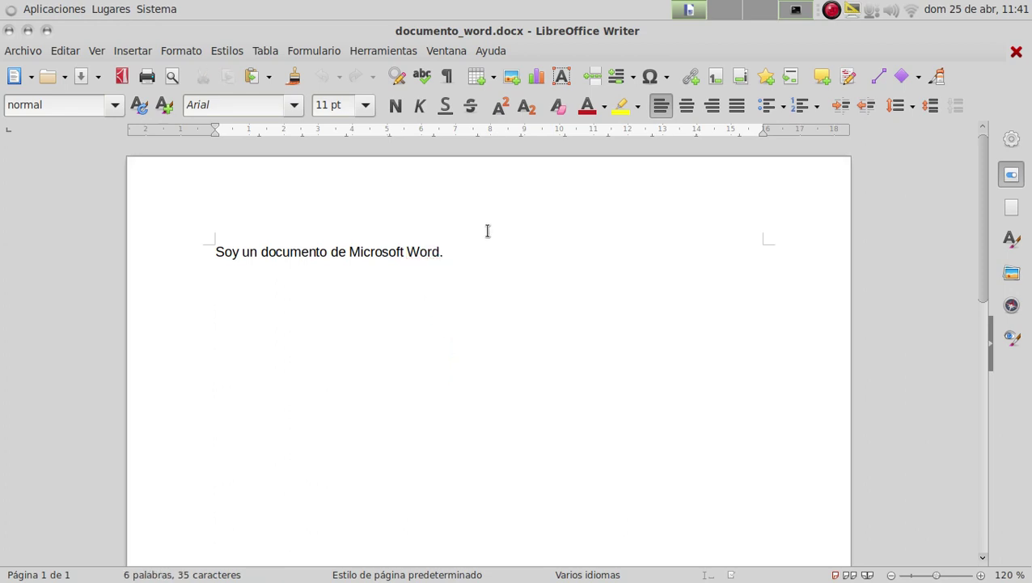
- Add the line "He modificado el documento en libreoffice." below the existing sentence
{"action": "left_click", "coordinate": [449, 252]}
{"action": "triple_click", "coordinate": [449, 252]}
{"action": "left_click", "coordinate": [350, 286]}
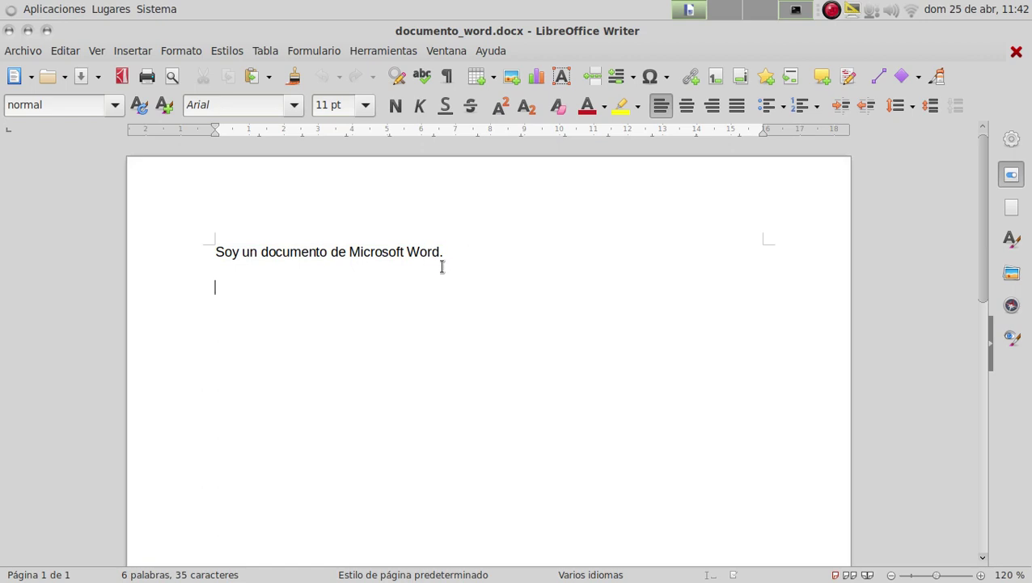
{"action": "type", "text": "He modificado el"}
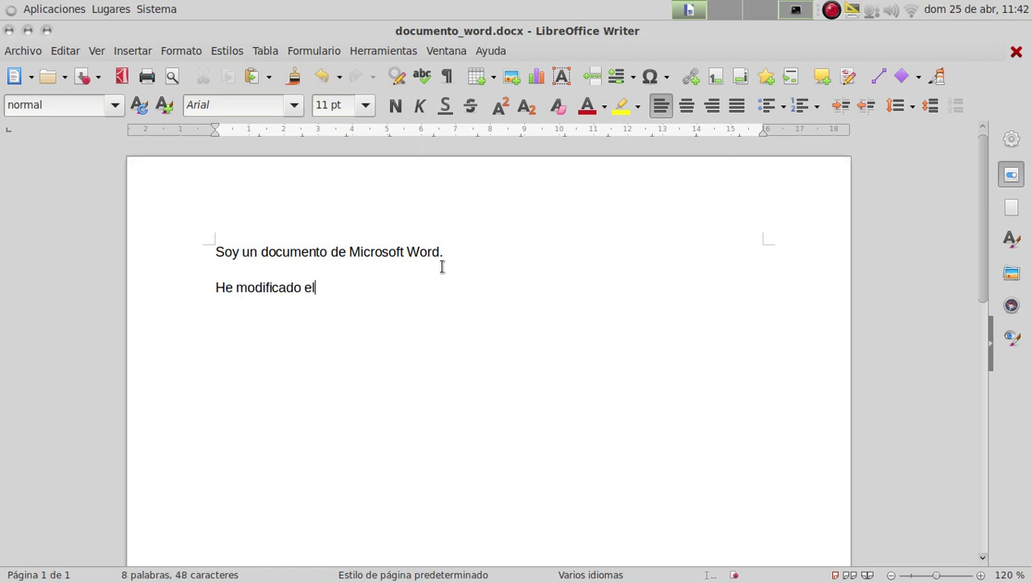
{"action": "type", "text": " docu"}
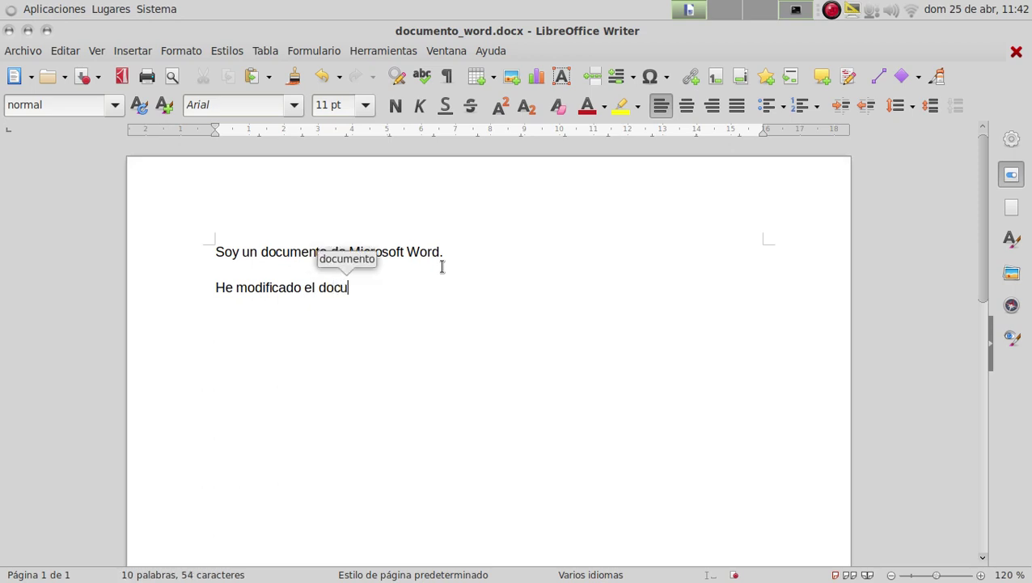
{"action": "type", "text": "mento en libreoffice."}
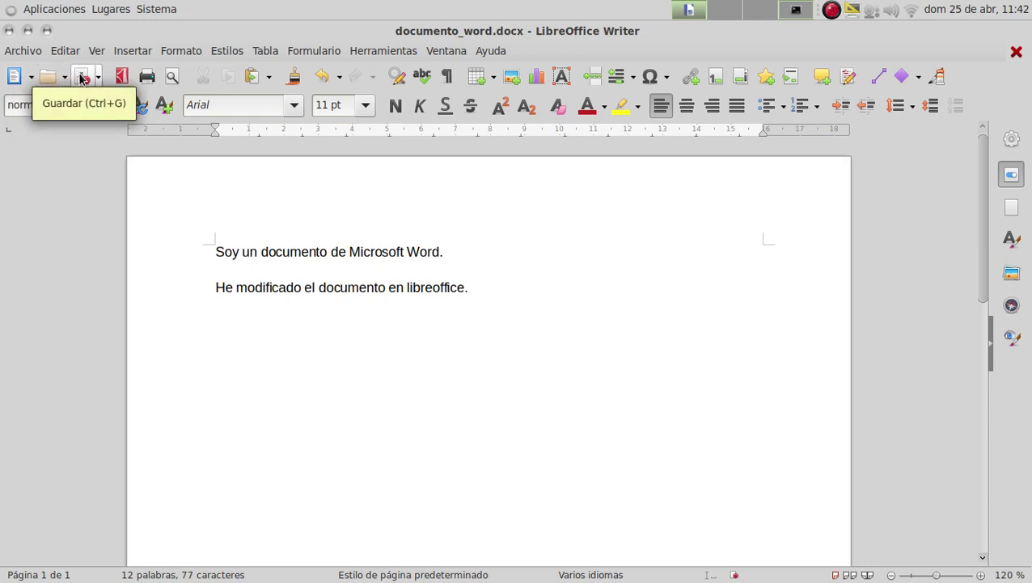
- Save documento_word.docx in Word 2007-365 format and close it
{"action": "left_click", "coordinate": [23, 50]}
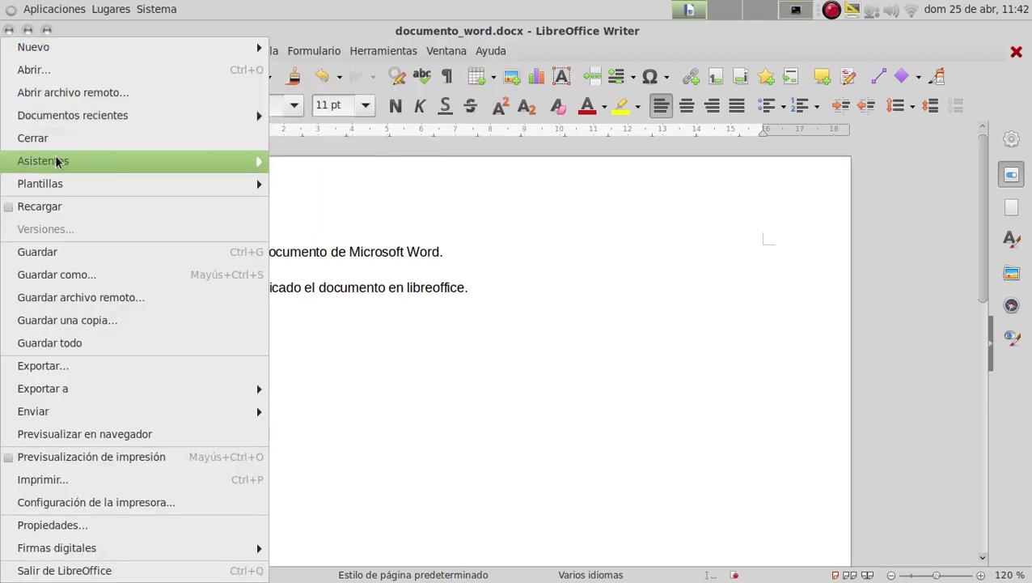
{"action": "left_click", "coordinate": [77, 259]}
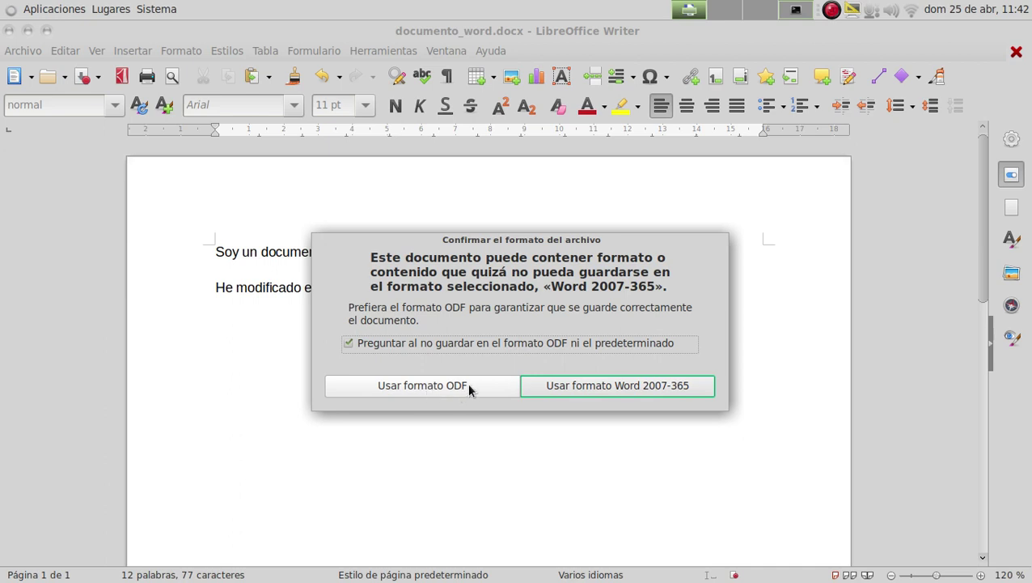
{"action": "left_click", "coordinate": [622, 388]}
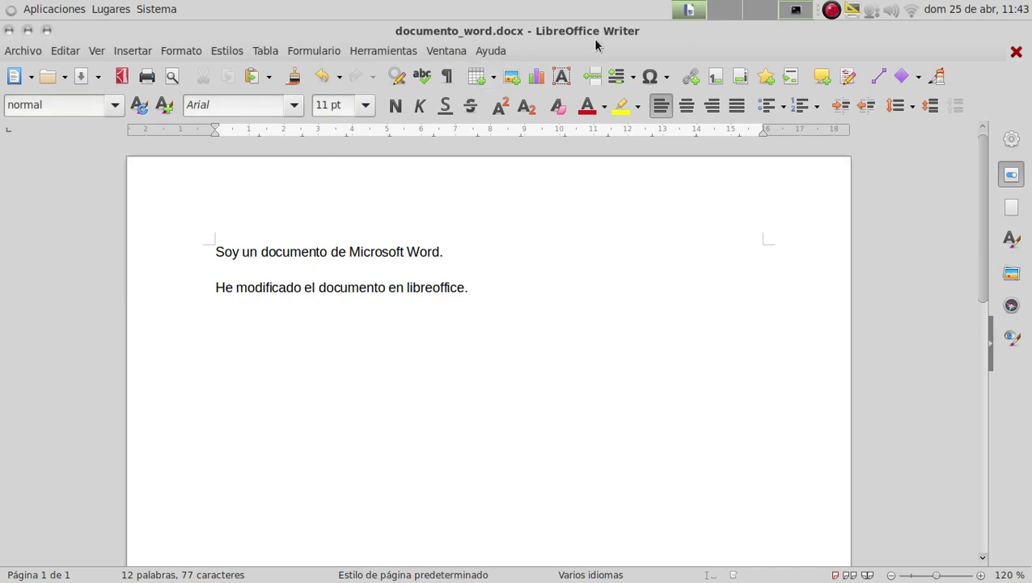
{"action": "left_click", "coordinate": [8, 31]}
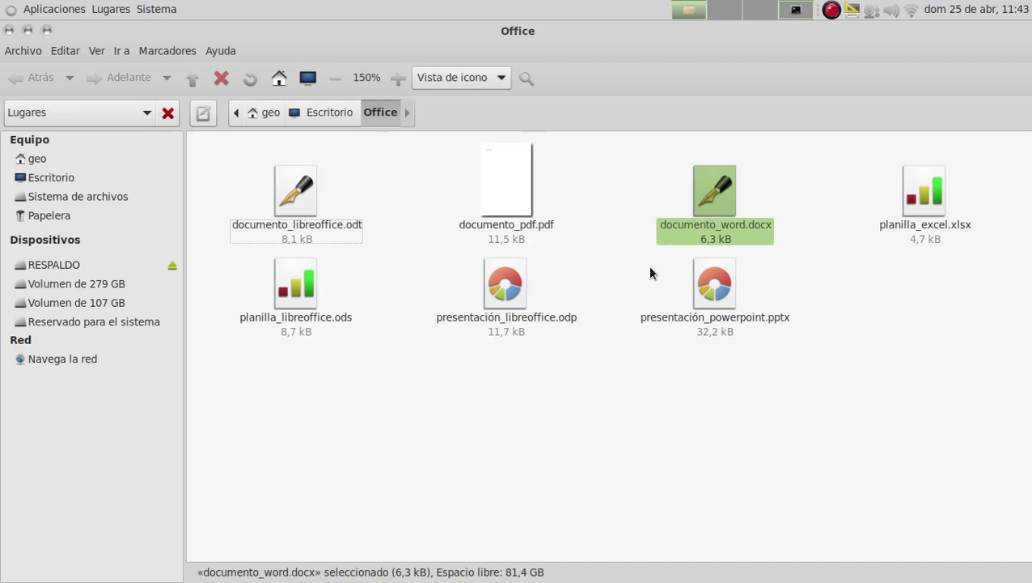
- Reopen documento_word.docx from the Office folder and check its saved text
{"action": "left_click", "coordinate": [949, 402]}
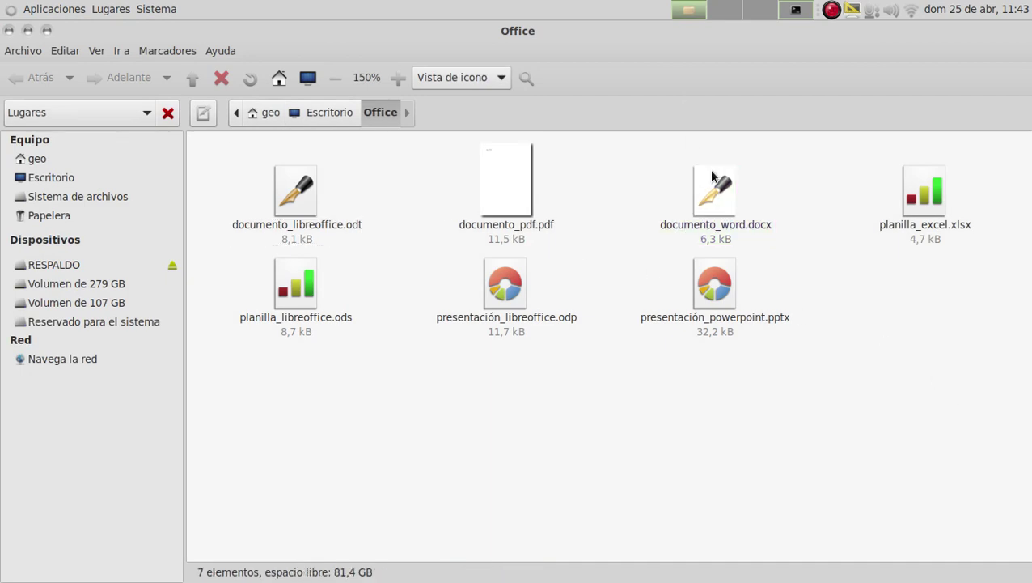
{"action": "double_click", "coordinate": [710, 197]}
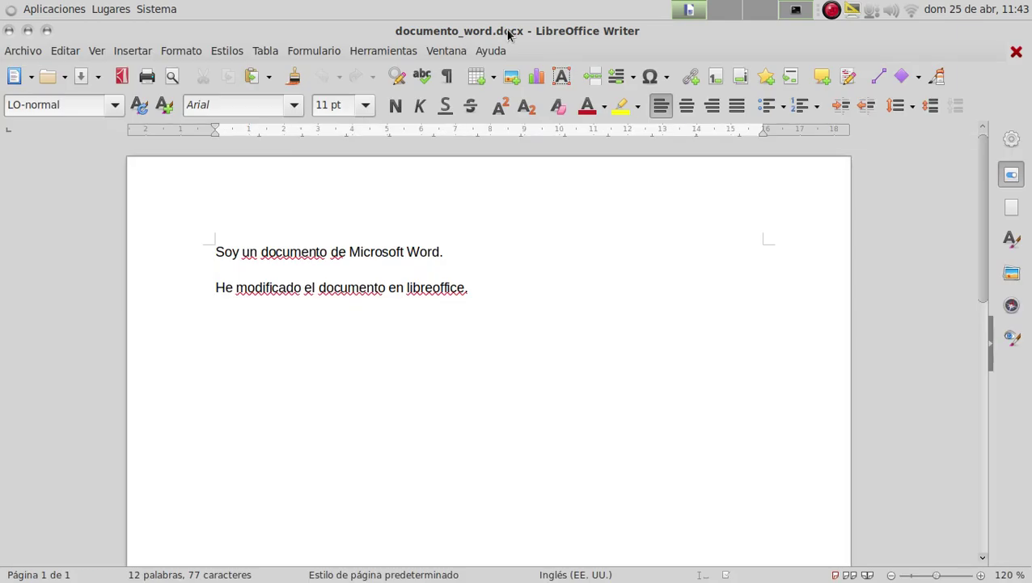
{"action": "left_click_drag", "start_coordinate": [468, 293], "coordinate": [222, 249]}
{"action": "left_click", "coordinate": [345, 327]}
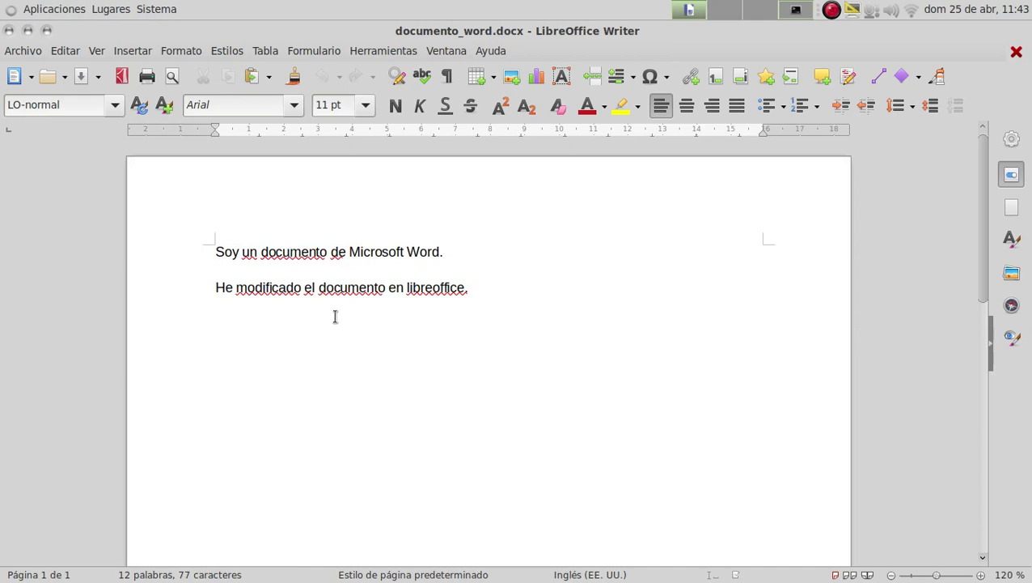
{"action": "left_click", "coordinate": [290, 257]}
{"action": "left_click_drag", "start_coordinate": [417, 252], "coordinate": [432, 252]}
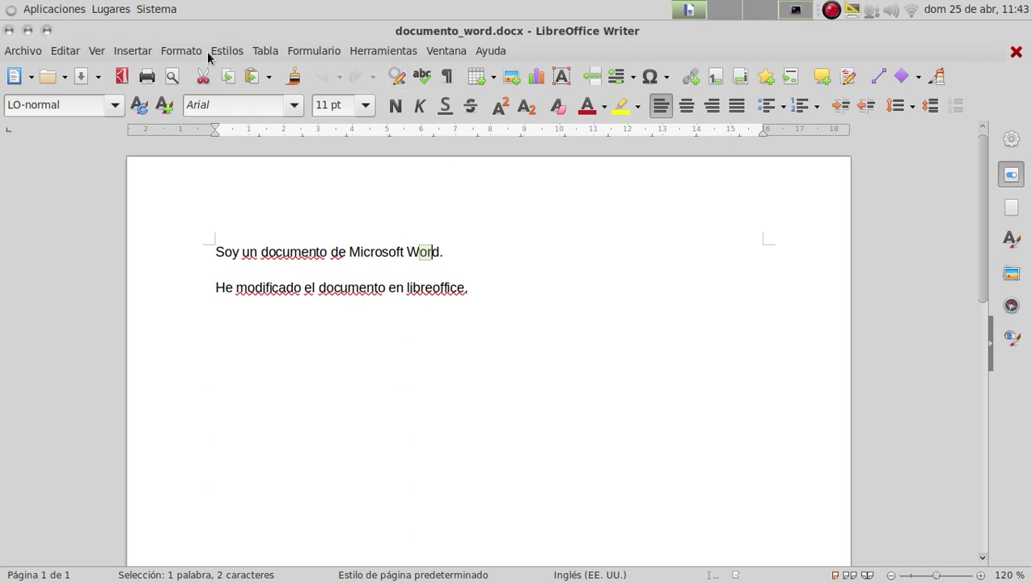
{"action": "left_click", "coordinate": [535, 295]}
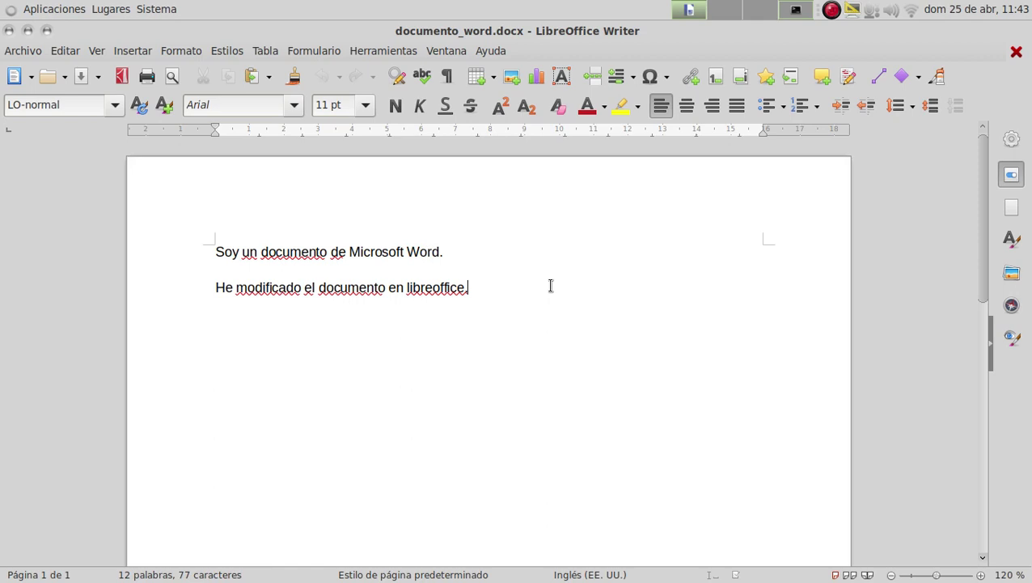
- Set the language of the word "libreoffice" in the second line to Español (España)
{"action": "right_click", "coordinate": [518, 265]}
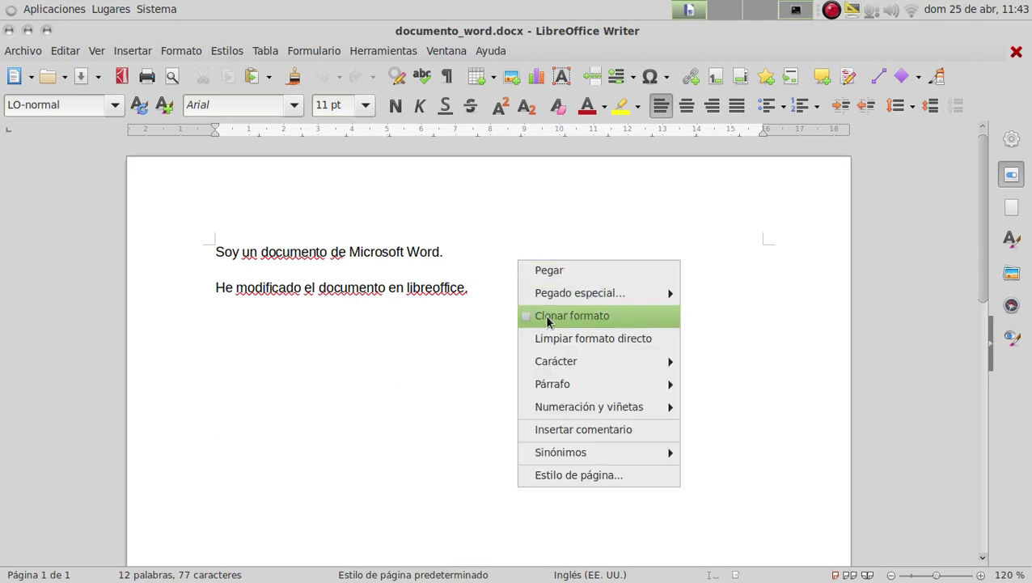
{"action": "left_click", "coordinate": [439, 357]}
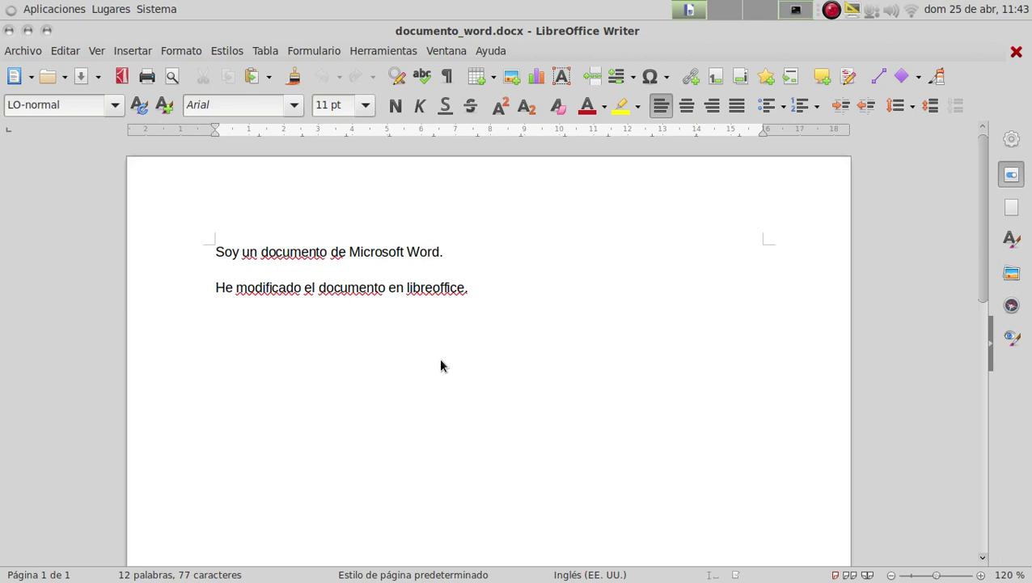
{"action": "right_click", "coordinate": [424, 287]}
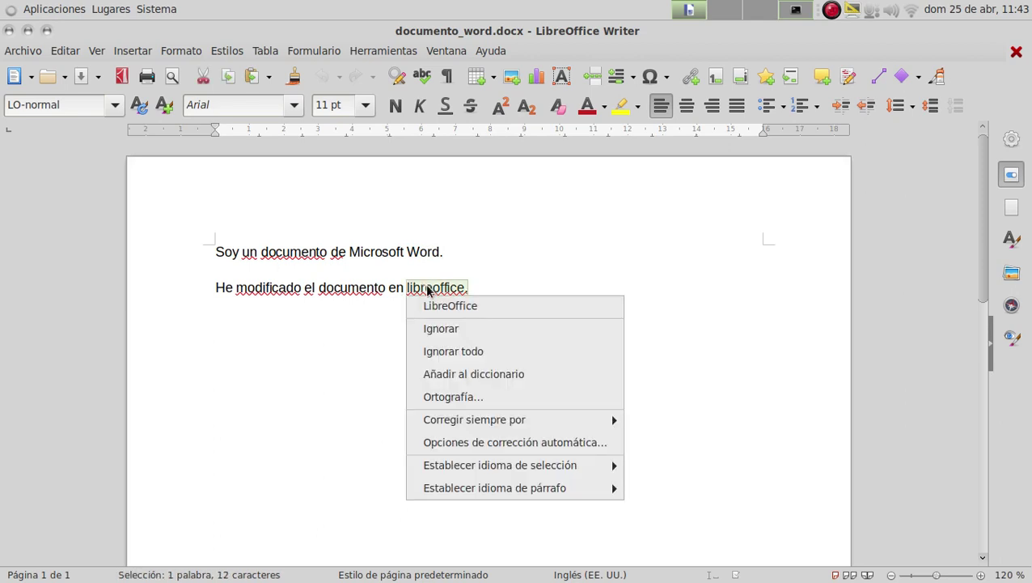
{"action": "mouse_move", "coordinate": [484, 419]}
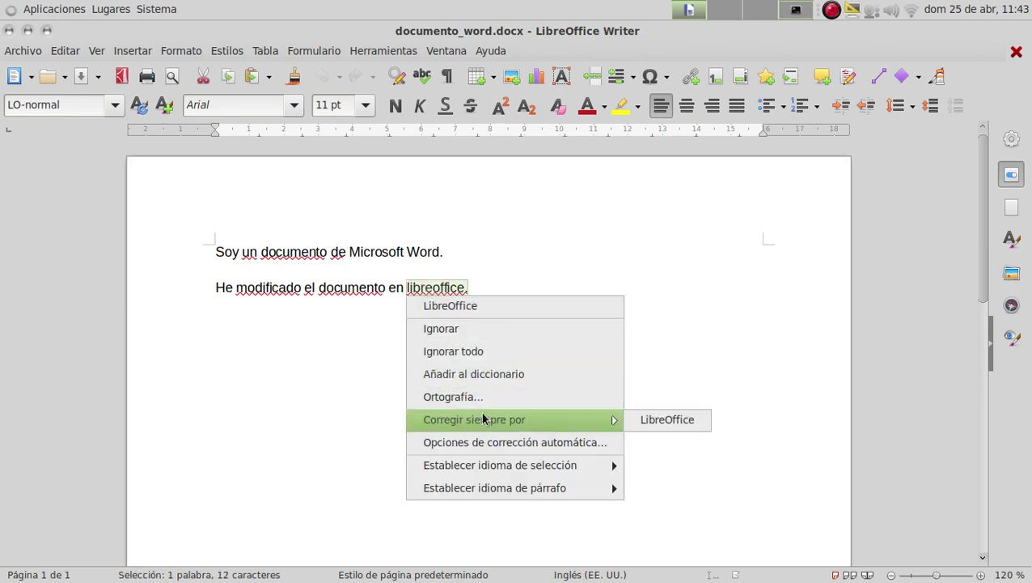
{"action": "mouse_move", "coordinate": [500, 468]}
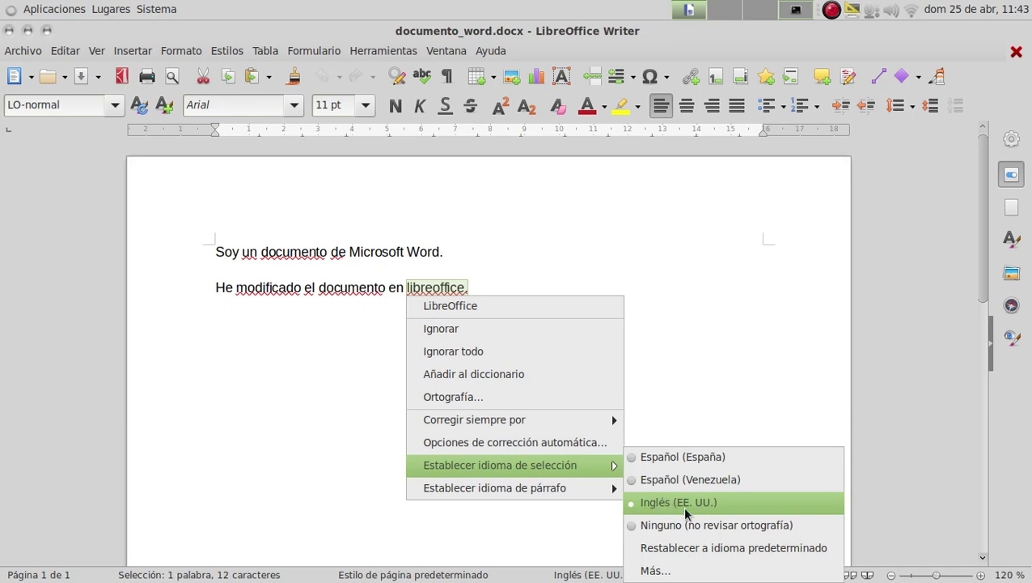
{"action": "left_click", "coordinate": [654, 459]}
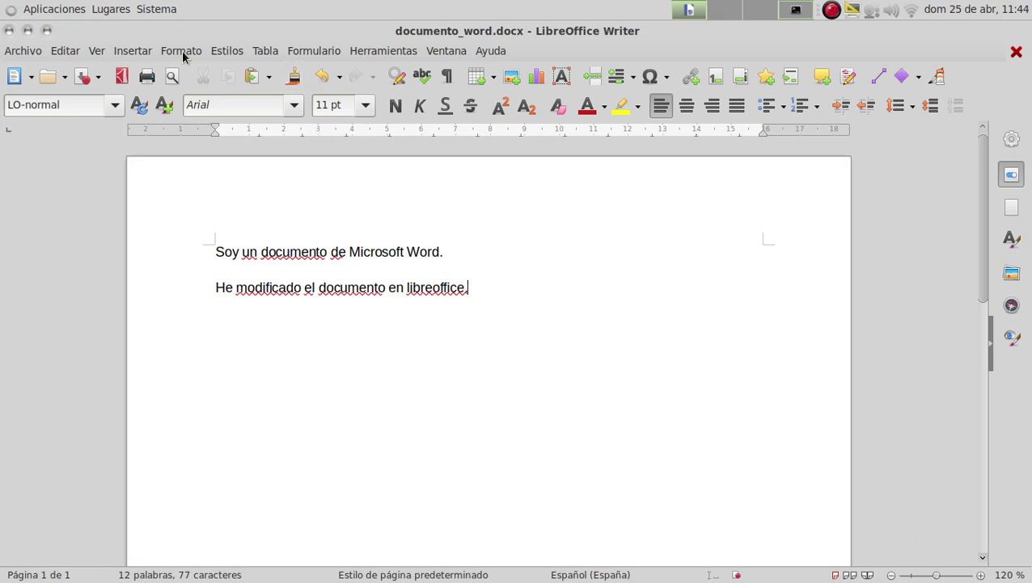
- Set the language of the word "un" in the first line to Español (Uruguay) in the spelling check, then close the check
{"action": "left_click", "coordinate": [314, 252]}
{"action": "right_click", "coordinate": [311, 251]}
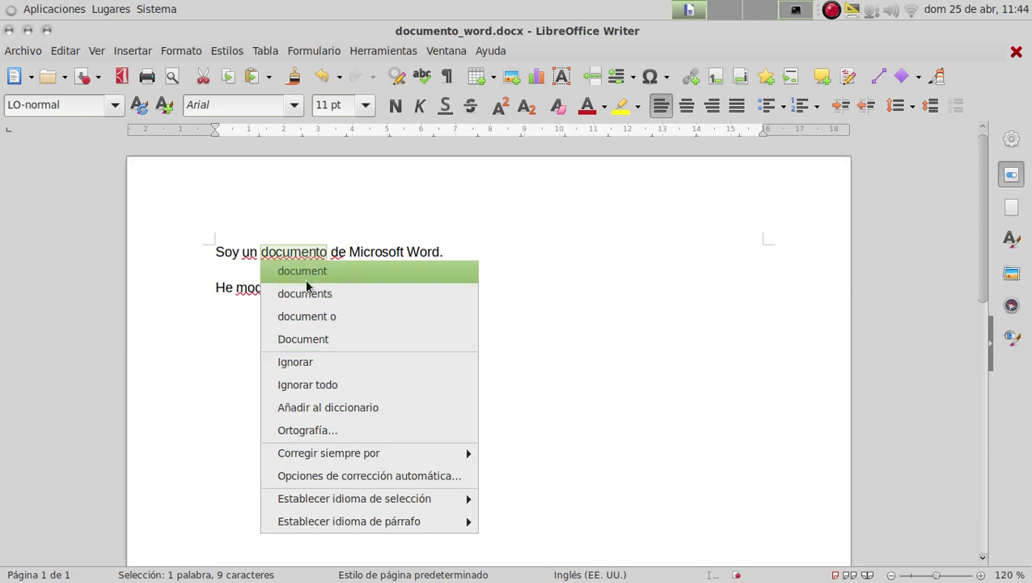
{"action": "left_click", "coordinate": [336, 430]}
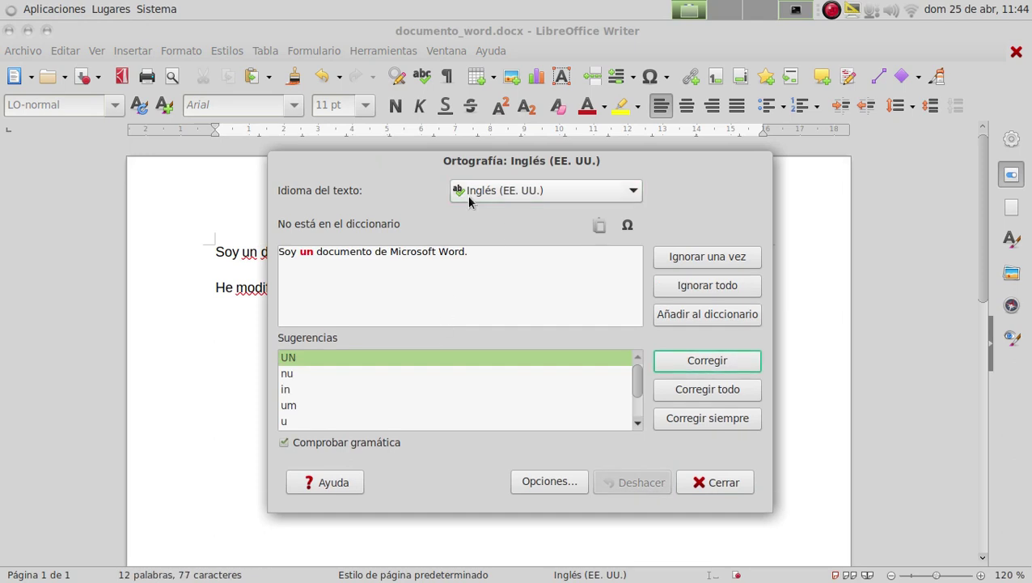
{"action": "left_click", "coordinate": [633, 191]}
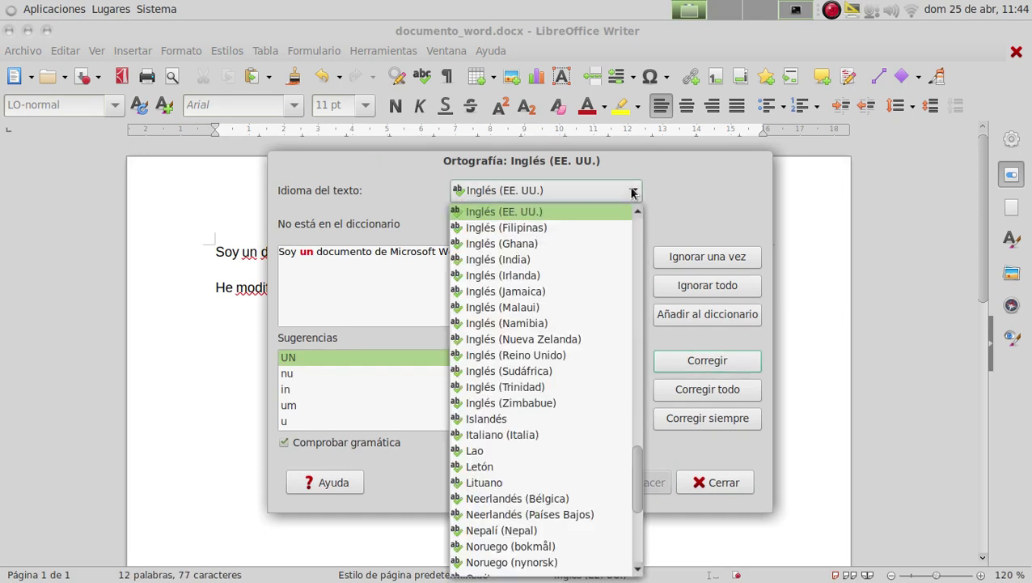
{"action": "scroll", "coordinate": [576, 387], "scroll_direction": "down", "scroll_amount": 5}
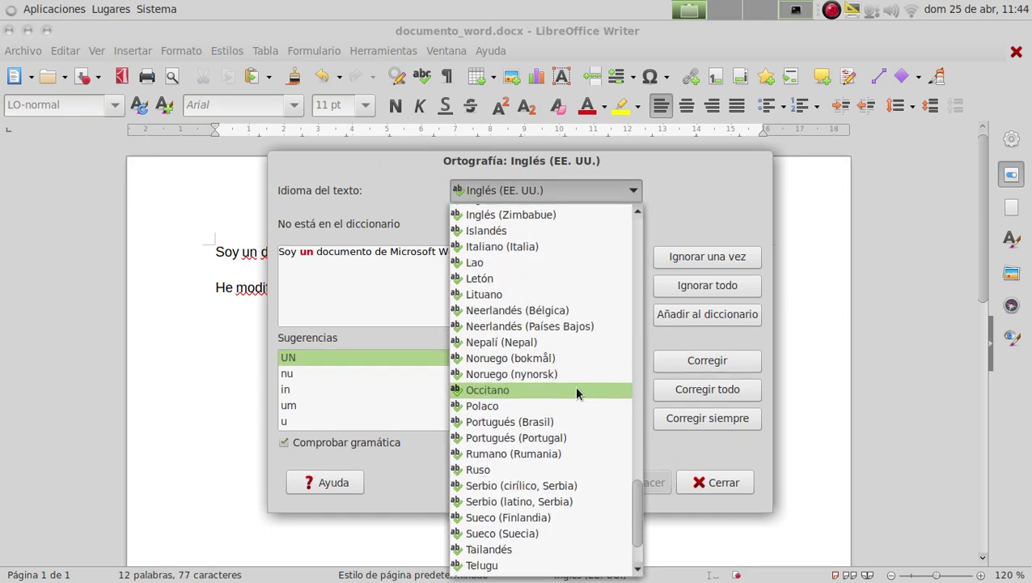
{"action": "scroll", "coordinate": [576, 392], "scroll_direction": "up", "scroll_amount": 1}
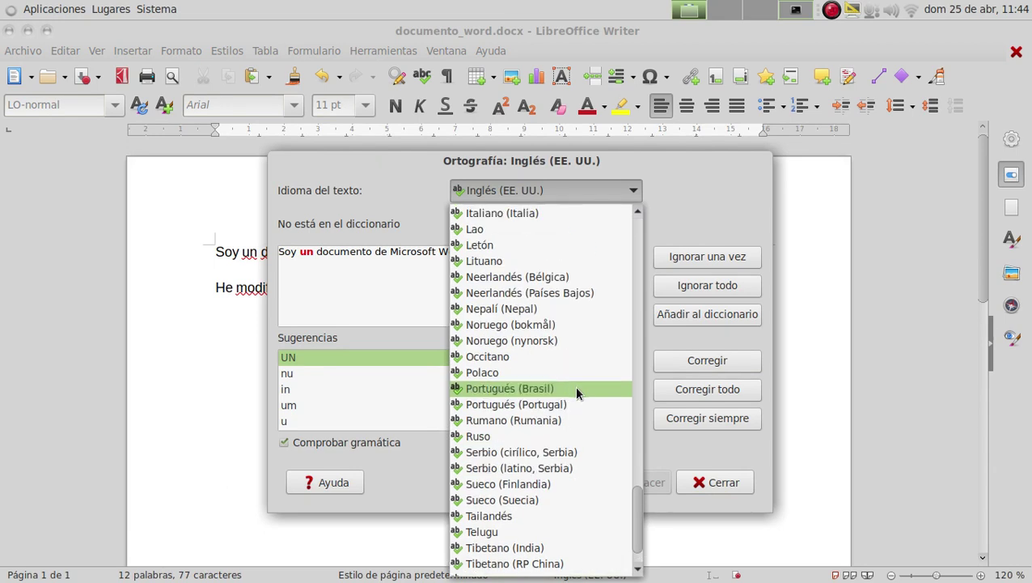
{"action": "scroll", "coordinate": [538, 455], "scroll_direction": "up", "scroll_amount": 14}
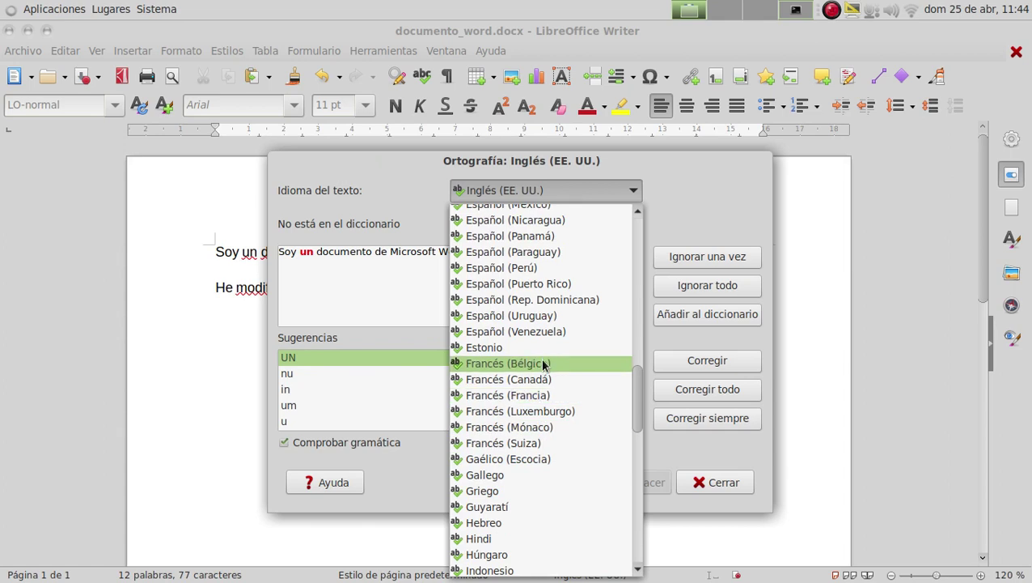
{"action": "scroll", "coordinate": [540, 341], "scroll_direction": "up", "scroll_amount": 1}
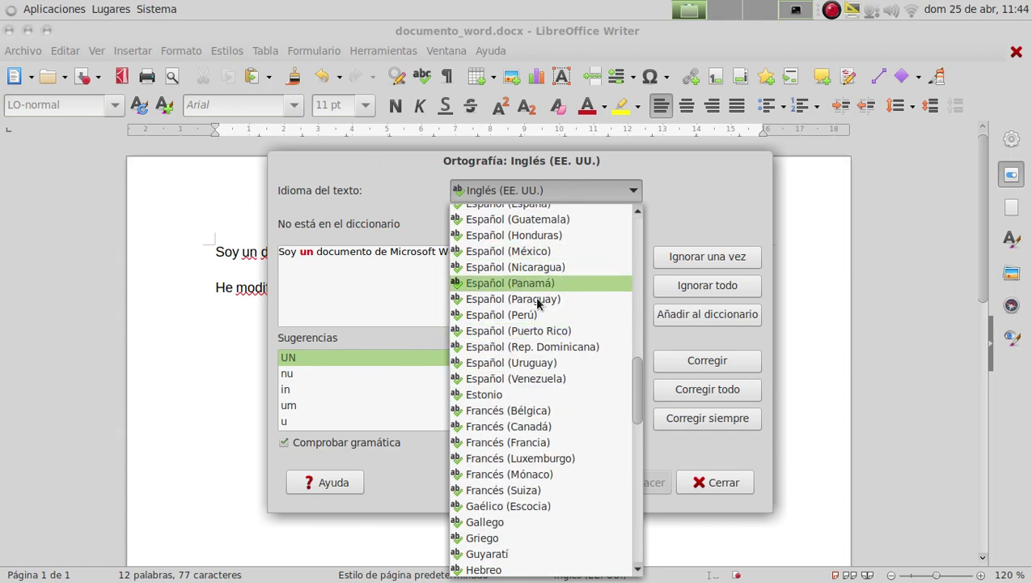
{"action": "left_click", "coordinate": [543, 362]}
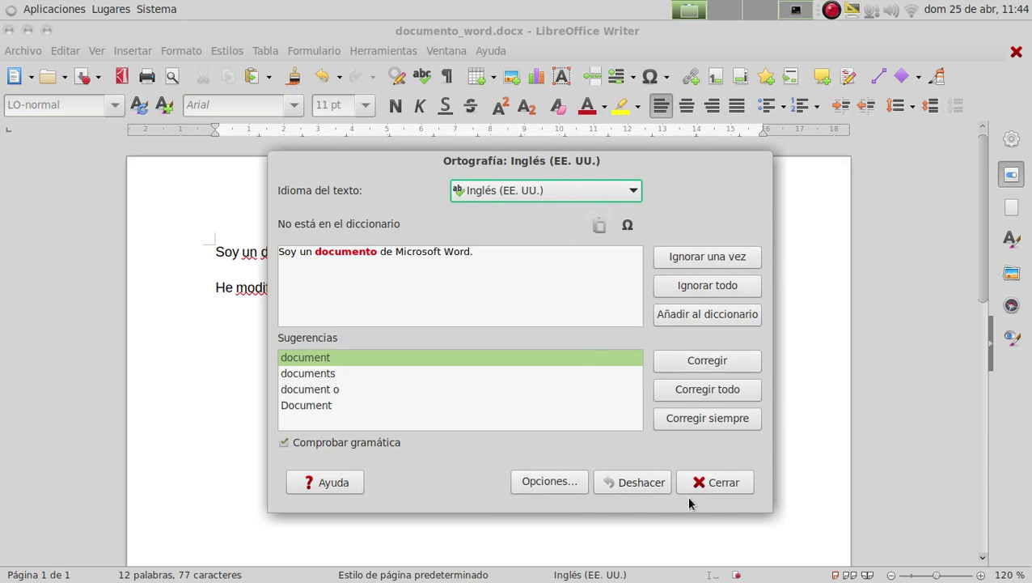
{"action": "left_click", "coordinate": [721, 483]}
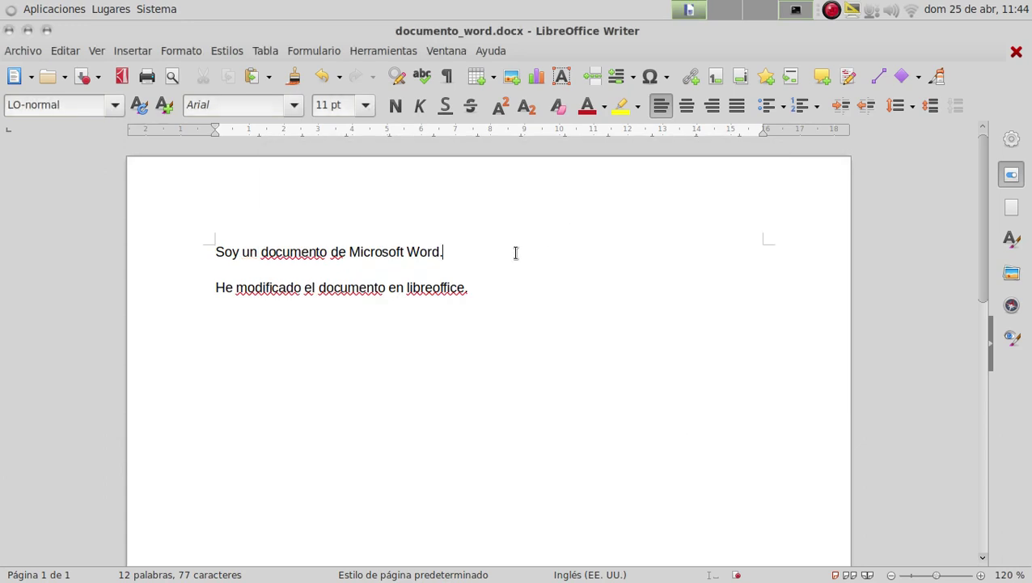
- Set the language for all of the document's text to Español (España)
{"action": "left_click", "coordinate": [356, 51]}
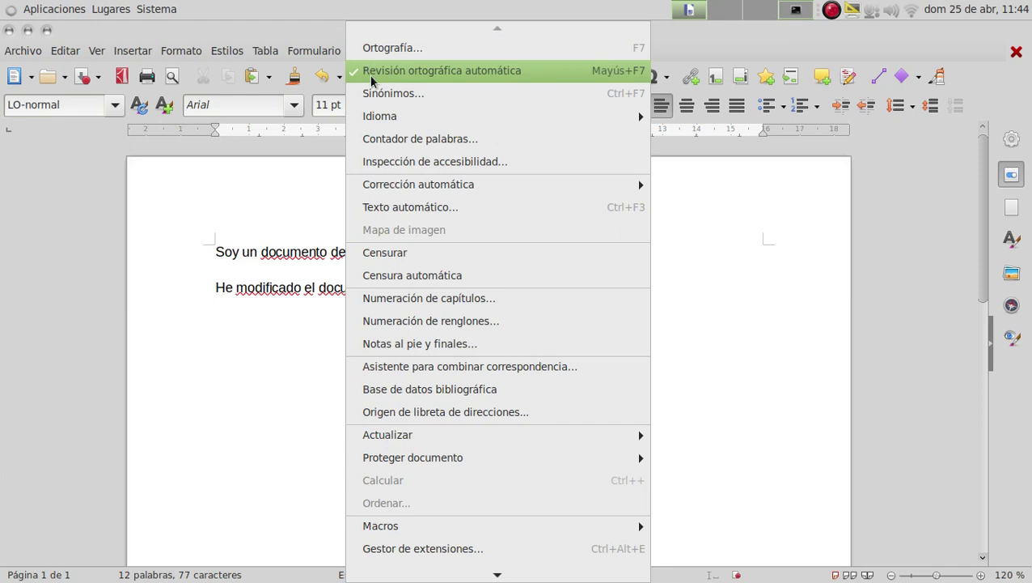
{"action": "mouse_move", "coordinate": [402, 118]}
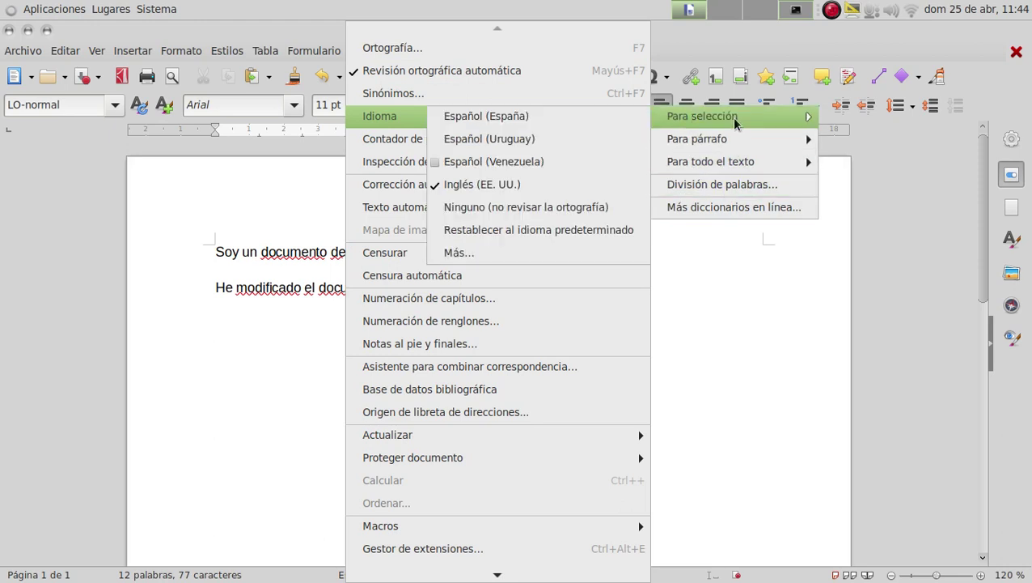
{"action": "mouse_move", "coordinate": [736, 142]}
{"action": "mouse_move", "coordinate": [736, 162]}
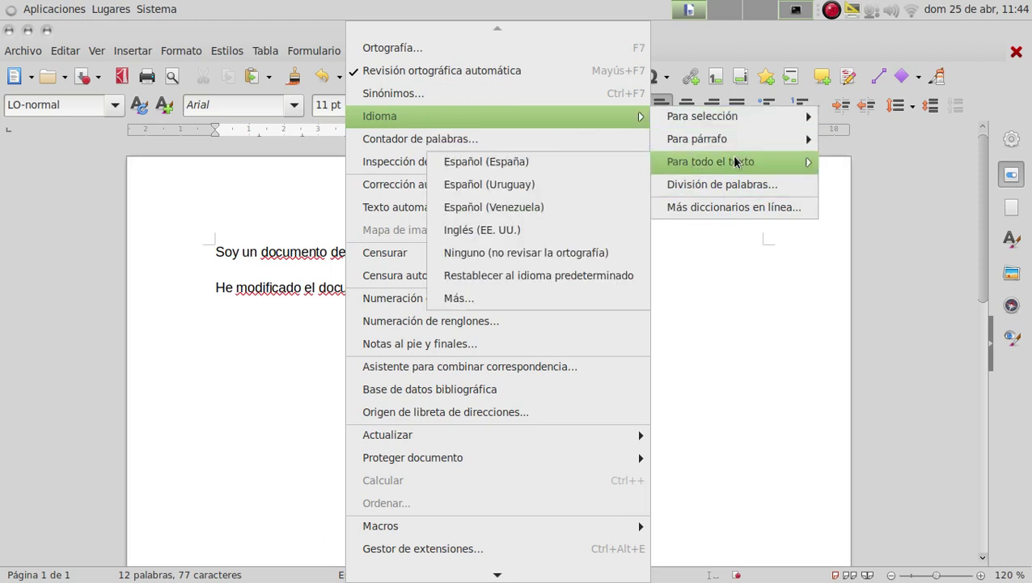
{"action": "left_click", "coordinate": [580, 163]}
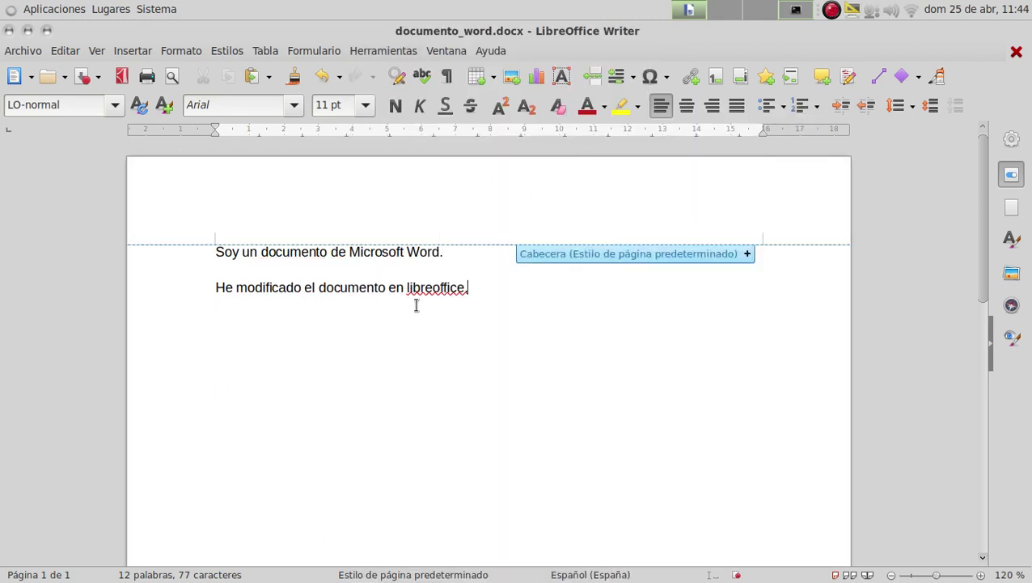
- Close documento_word.docx, saving its changes in Word 2007-365 format, and reopen it from the Office folder with the cursor ending the second line
{"action": "left_click", "coordinate": [9, 31]}
{"action": "left_click", "coordinate": [638, 368]}
{"action": "left_click", "coordinate": [640, 385]}
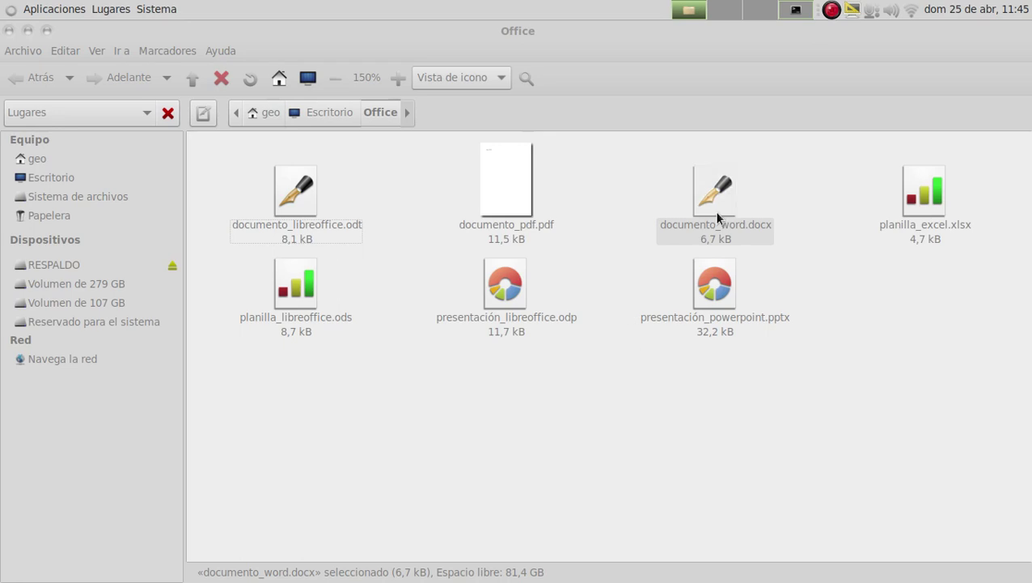
{"action": "double_click", "coordinate": [712, 201]}
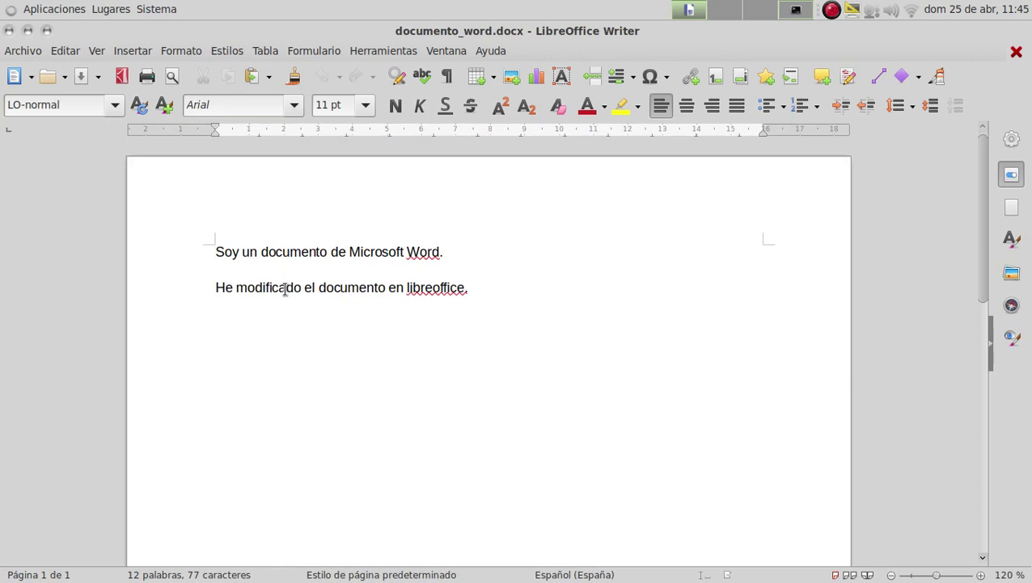
{"action": "left_click", "coordinate": [506, 290]}
- Open the Idiomas page of the LibreOffice options, under Configuración de idiomas
{"action": "left_click", "coordinate": [375, 52]}
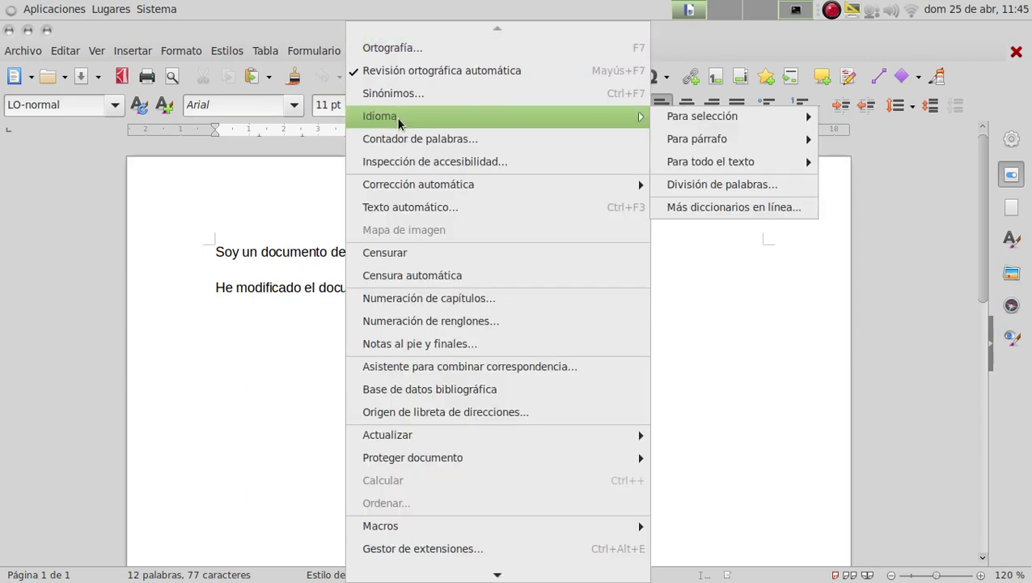
{"action": "mouse_move", "coordinate": [777, 167]}
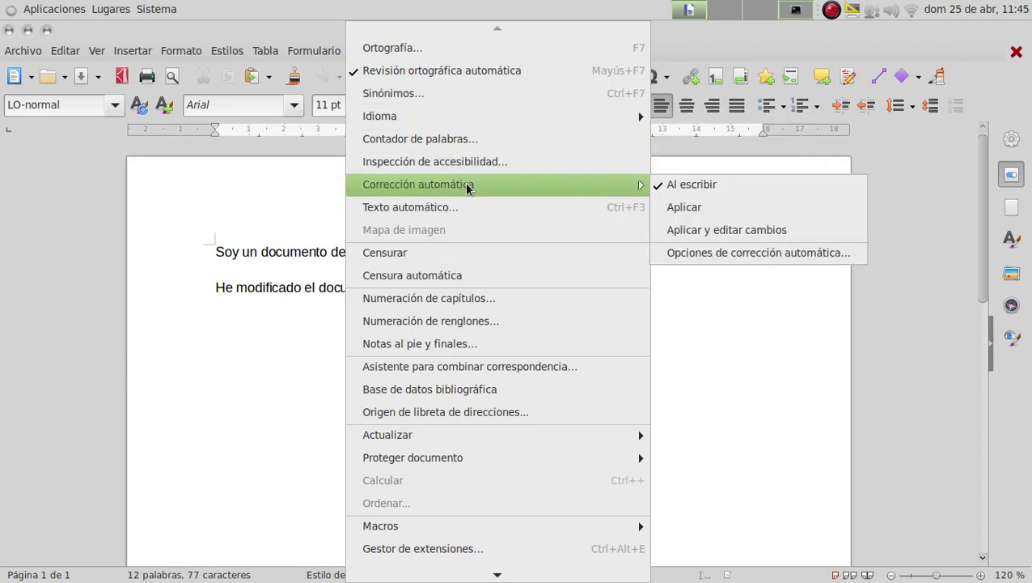
{"action": "mouse_move", "coordinate": [454, 576]}
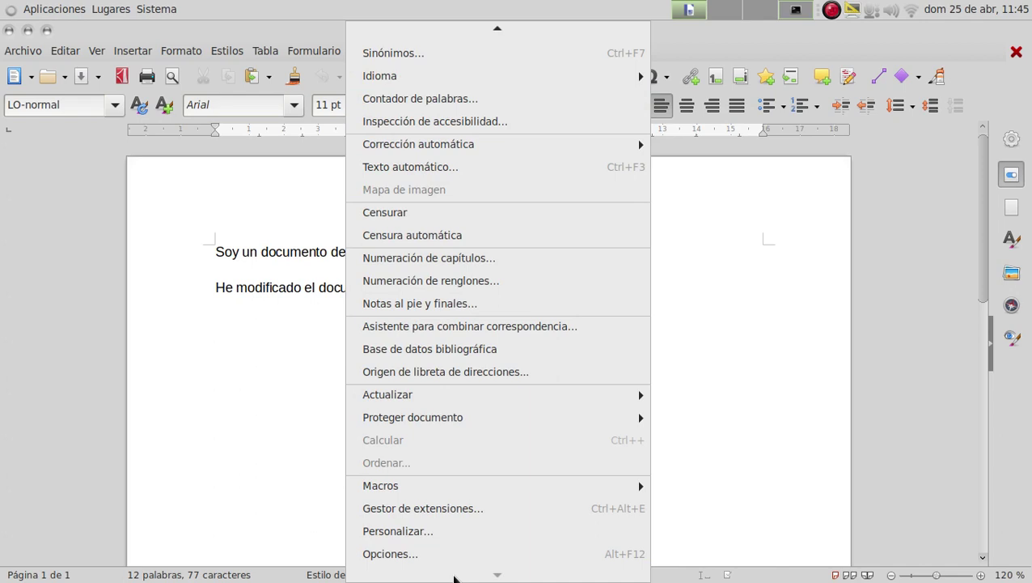
{"action": "left_click", "coordinate": [413, 555]}
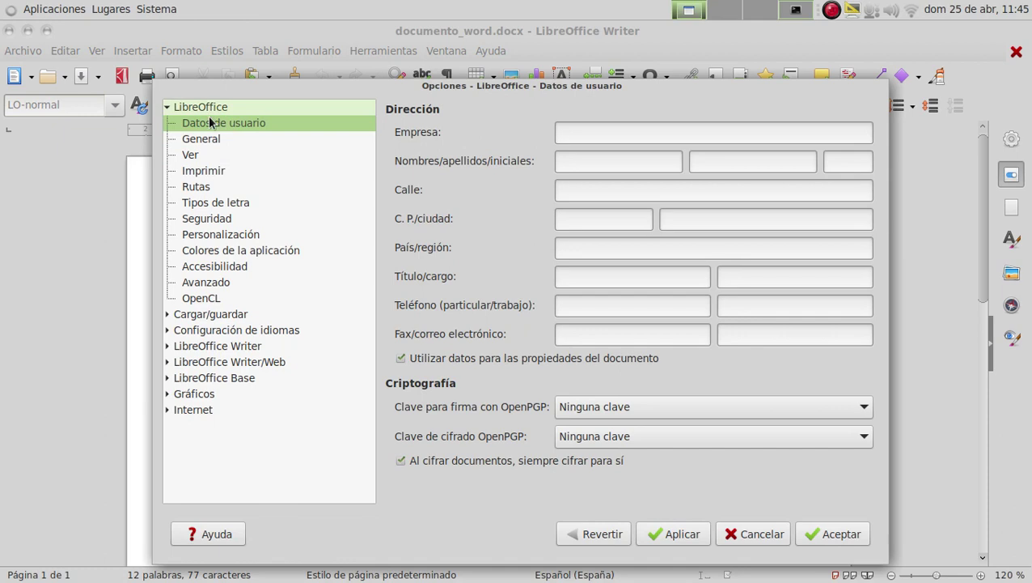
{"action": "left_click", "coordinate": [214, 140]}
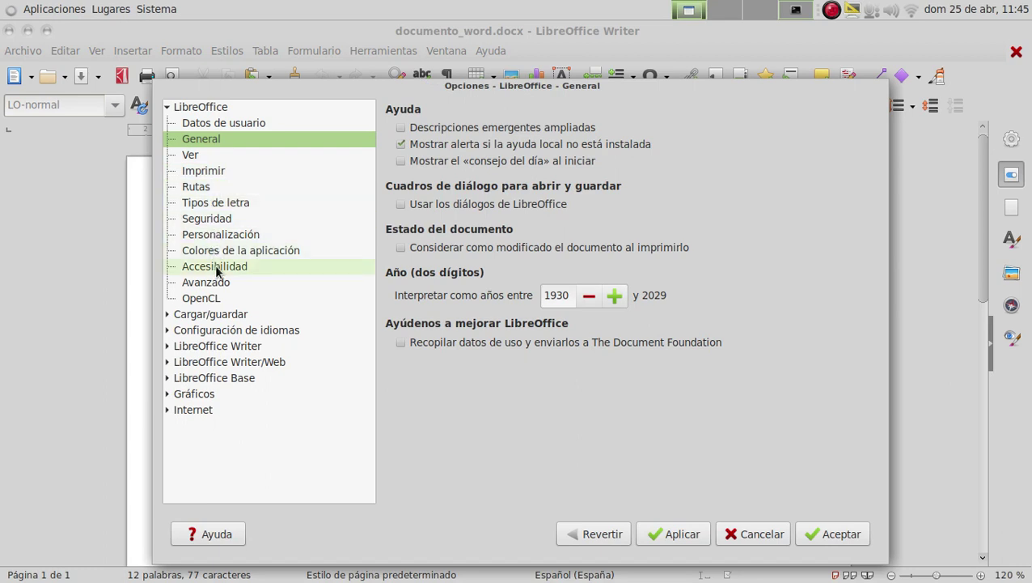
{"action": "left_click", "coordinate": [240, 331]}
{"action": "left_click", "coordinate": [167, 331]}
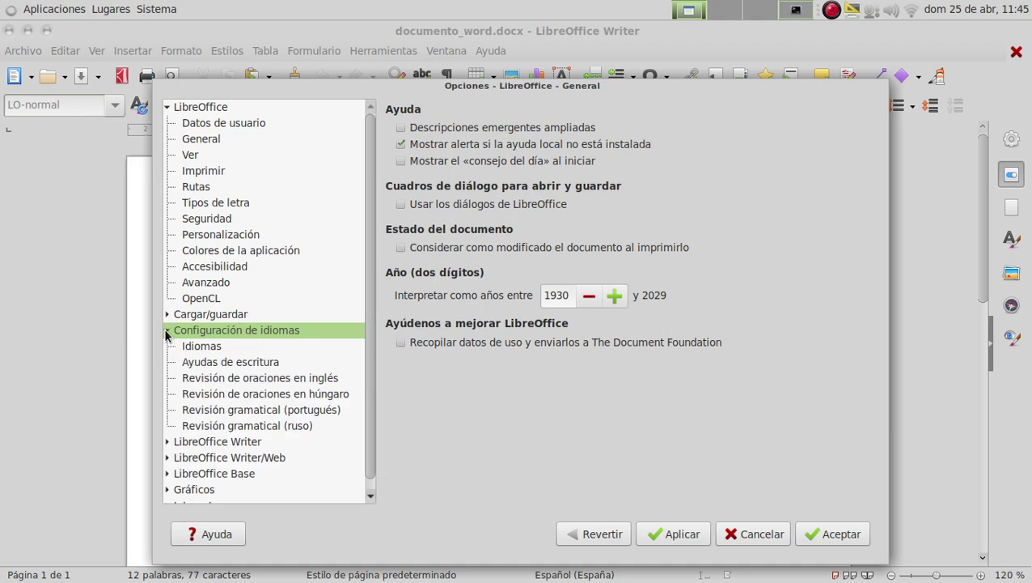
{"action": "left_click", "coordinate": [208, 348]}
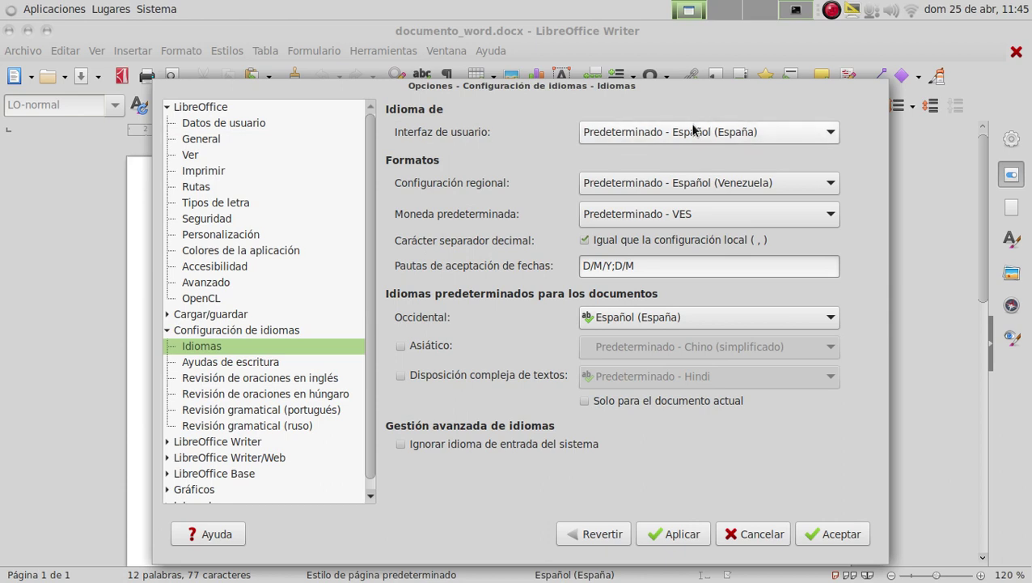
- Set the Configuración regional to Español (Uruguay), apply it and accept the options
{"action": "left_click", "coordinate": [826, 186]}
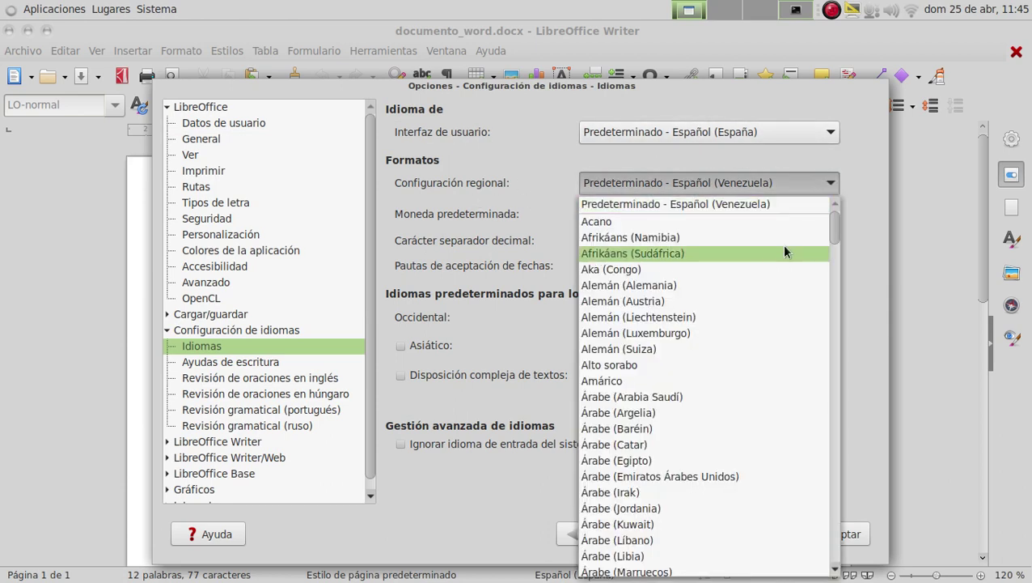
{"action": "scroll", "coordinate": [755, 370], "scroll_direction": "down", "scroll_amount": 4}
{"action": "scroll", "coordinate": [752, 364], "scroll_direction": "down", "scroll_amount": 20}
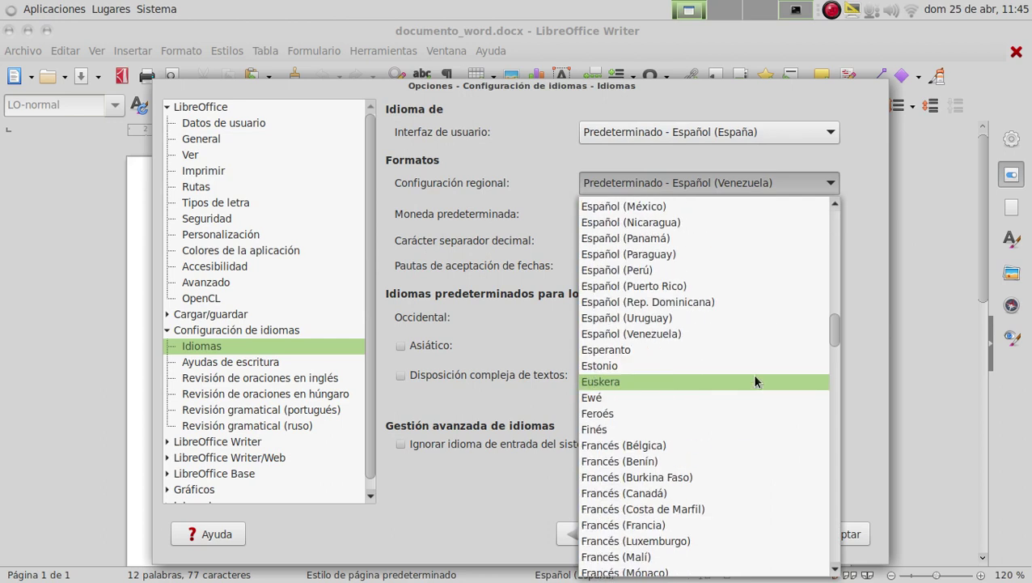
{"action": "left_click", "coordinate": [700, 318]}
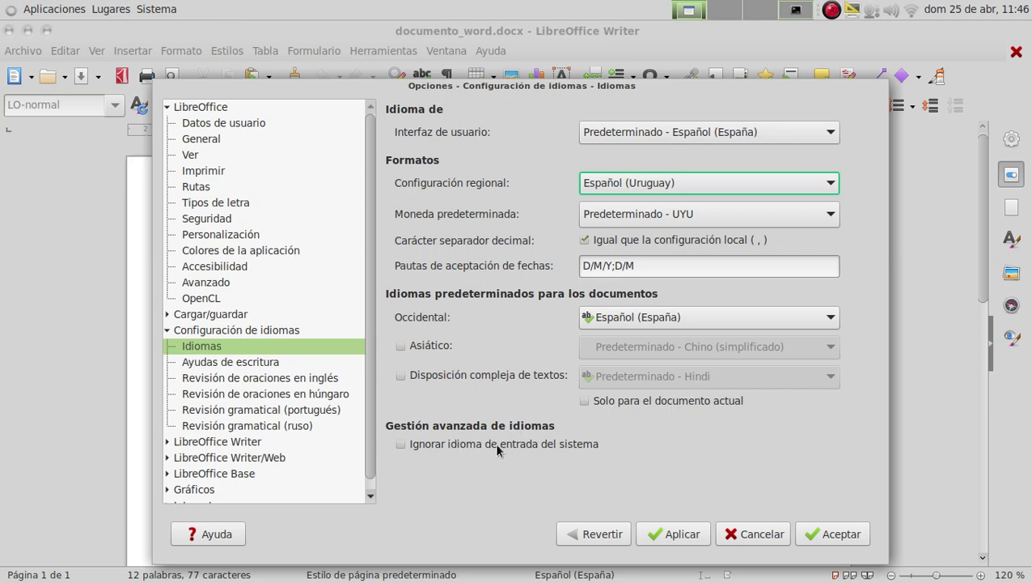
{"action": "left_click", "coordinate": [668, 534]}
{"action": "left_click", "coordinate": [678, 537]}
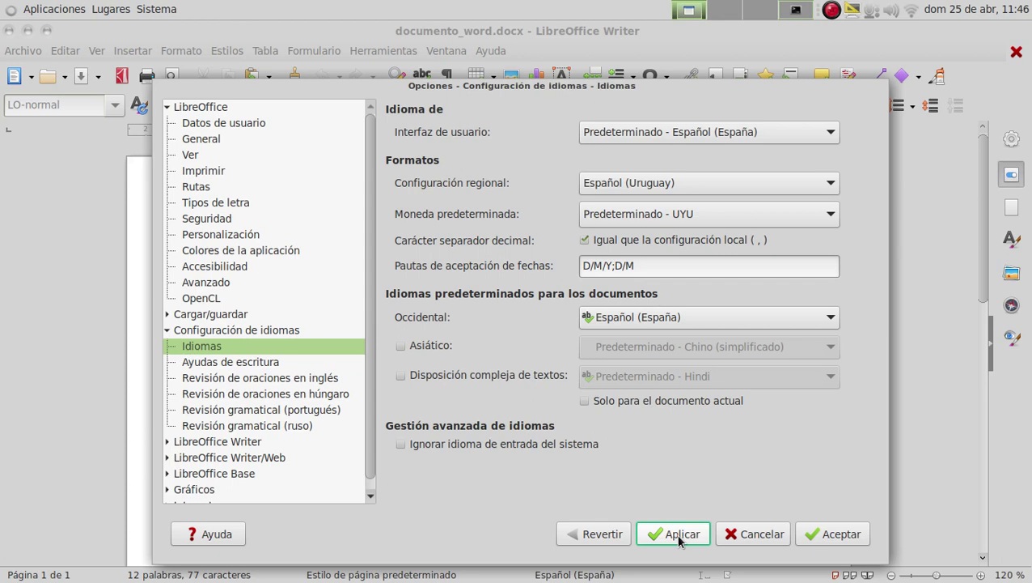
{"action": "left_click", "coordinate": [841, 534]}
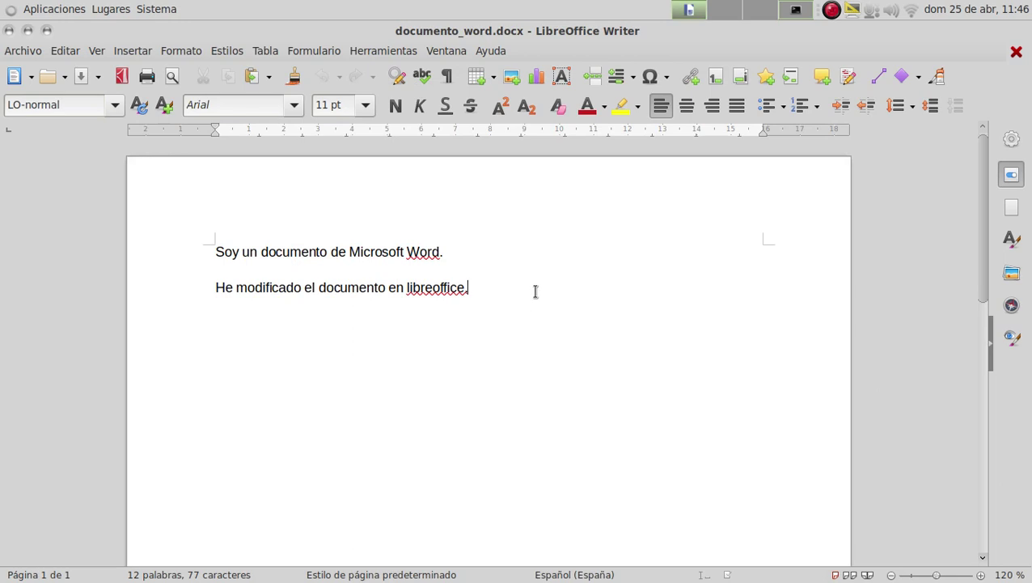
- Add the line "Otra parte del documento." below the second sentence
{"action": "key", "text": "Return"}
{"action": "type", "text": "Otra"}
{"action": "type", "text": " parte del "}
{"action": "type", "text": "docuemnto"}
{"action": "key", "text": "BackSpace"}
{"action": "key", "text": "BackSpace"}
{"action": "key", "text": "BackSpace"}
{"action": "key", "text": "BackSpace"}
{"action": "key", "text": "BackSpace"}
{"action": "type", "text": "mento"}
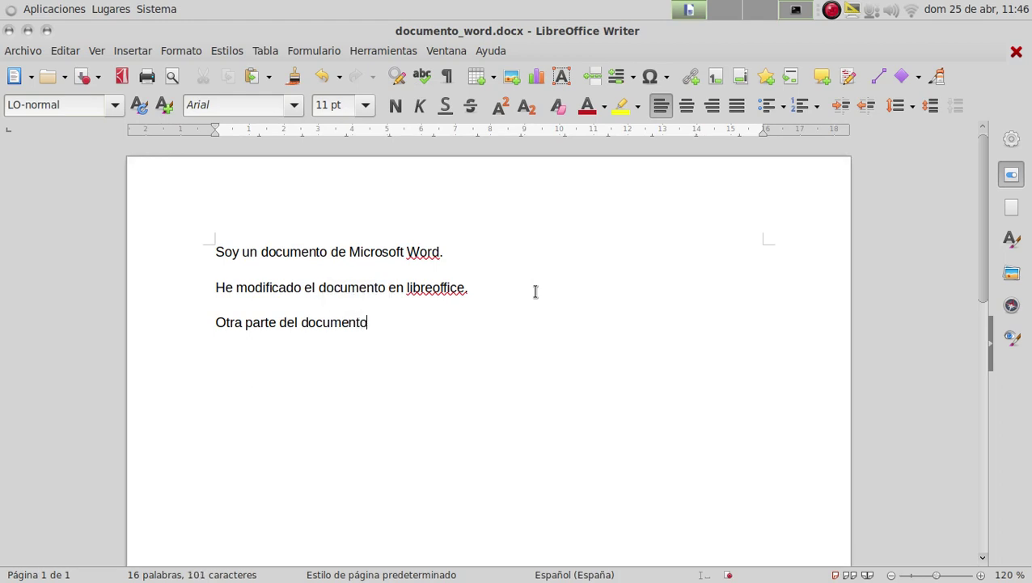
{"action": "type", "text": "."}
- Save documento_word.docx in Word 2007-365 format, keeping the new third line, and close it
{"action": "left_click", "coordinate": [83, 80]}
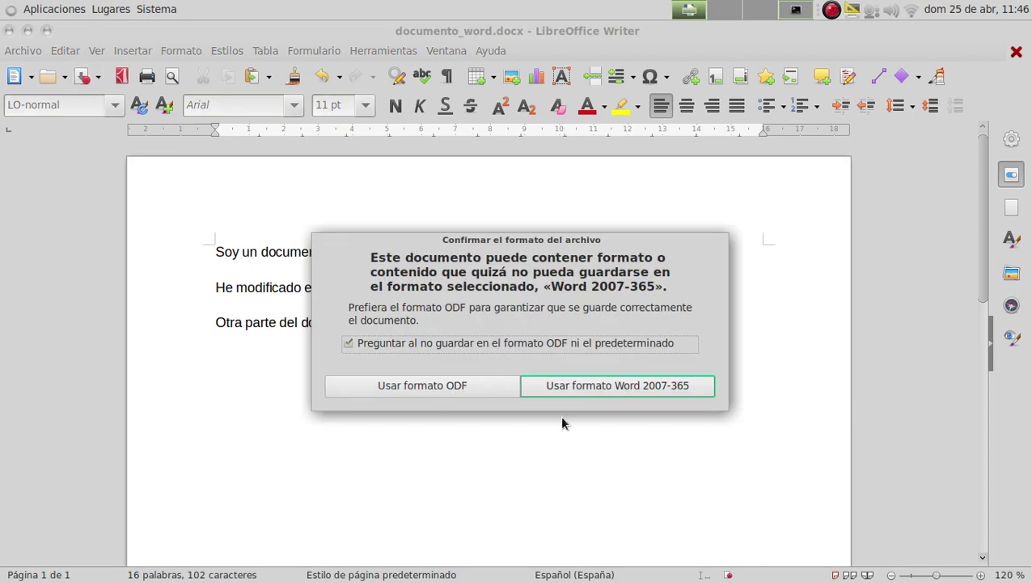
{"action": "left_click", "coordinate": [612, 387]}
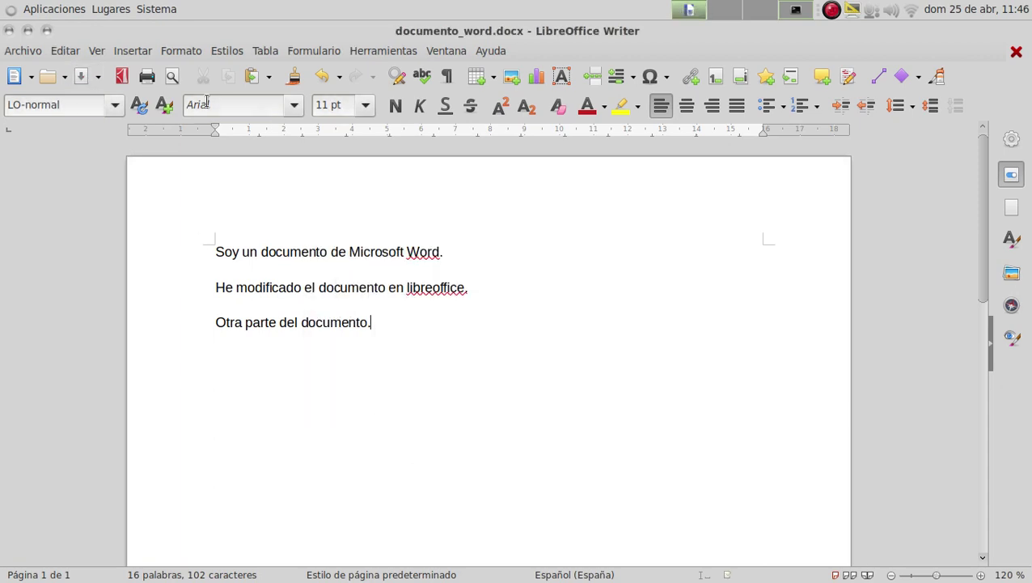
{"action": "left_click", "coordinate": [10, 31]}
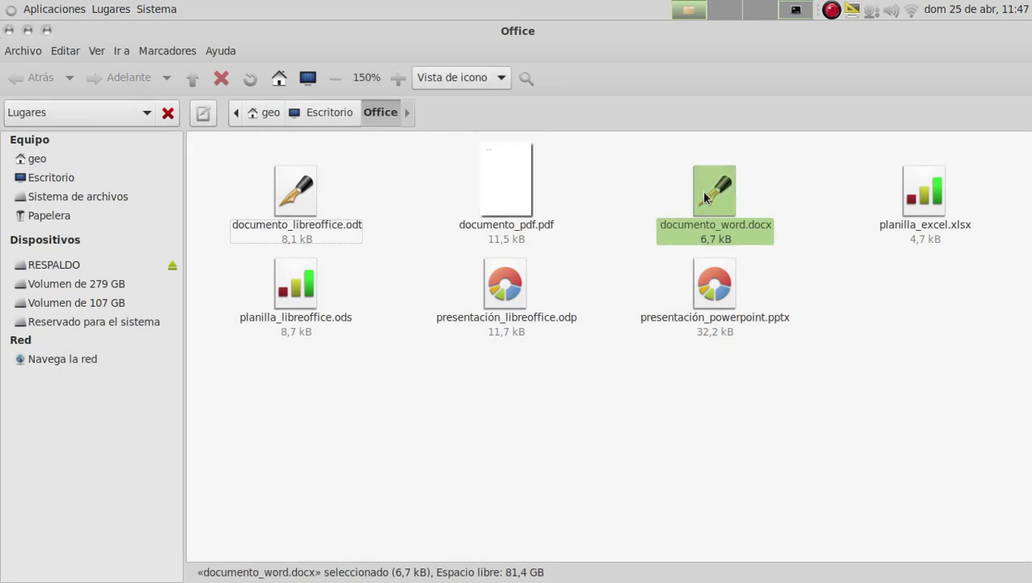
- Reopen documento_word.docx from the Office folder and check its three saved lines of text
{"action": "double_click", "coordinate": [705, 198]}
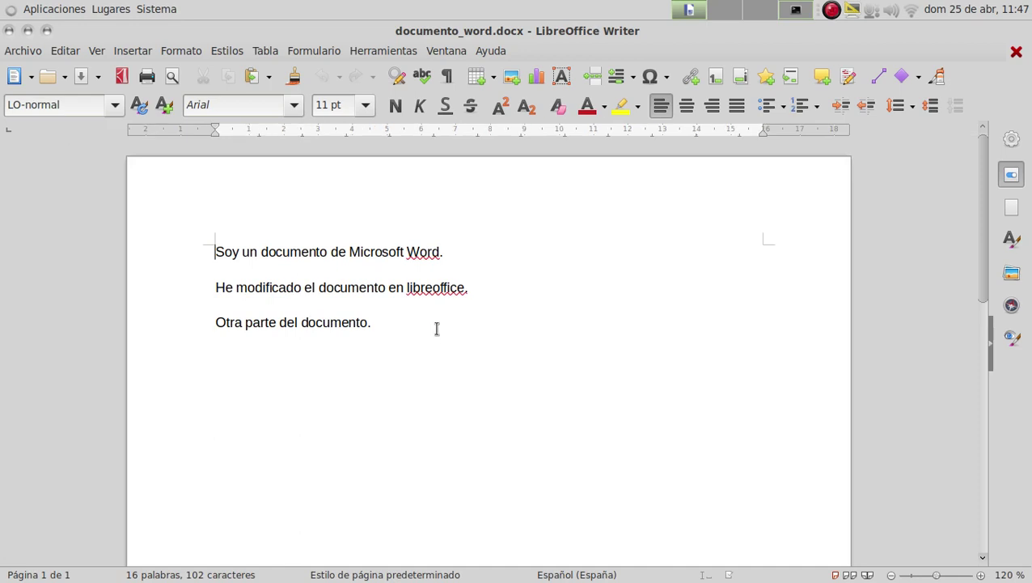
{"action": "left_click_drag", "start_coordinate": [419, 325], "coordinate": [212, 239]}
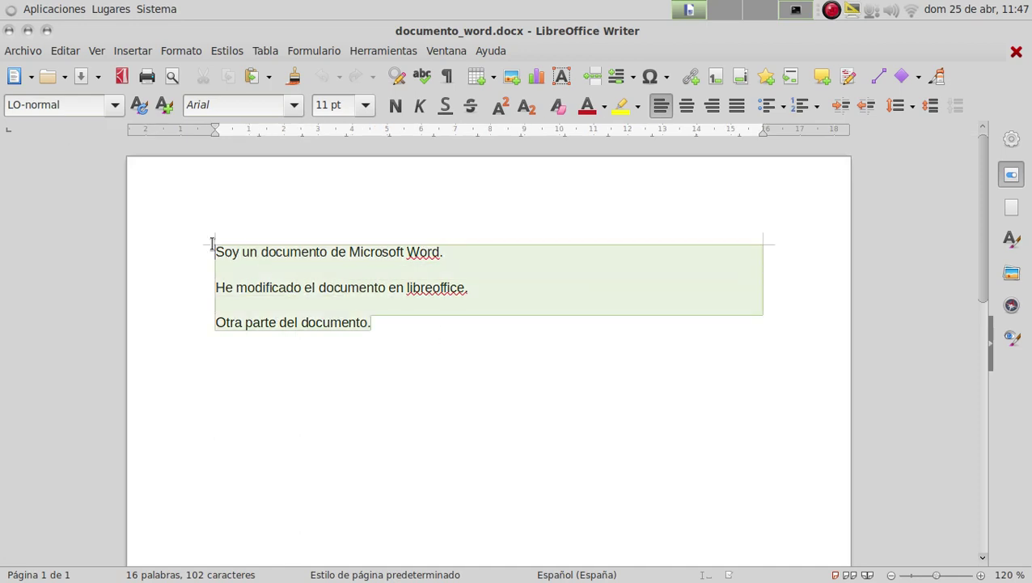
- Add a blank line below the third sentence of documento_word.docx and close the document without saving the change
{"action": "left_click", "coordinate": [420, 333]}
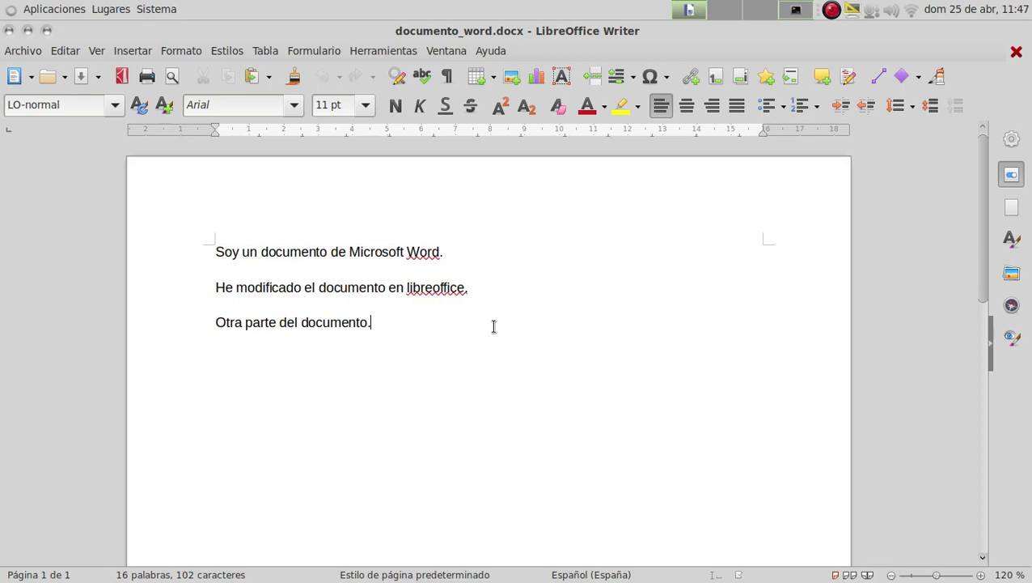
{"action": "key", "text": "Return"}
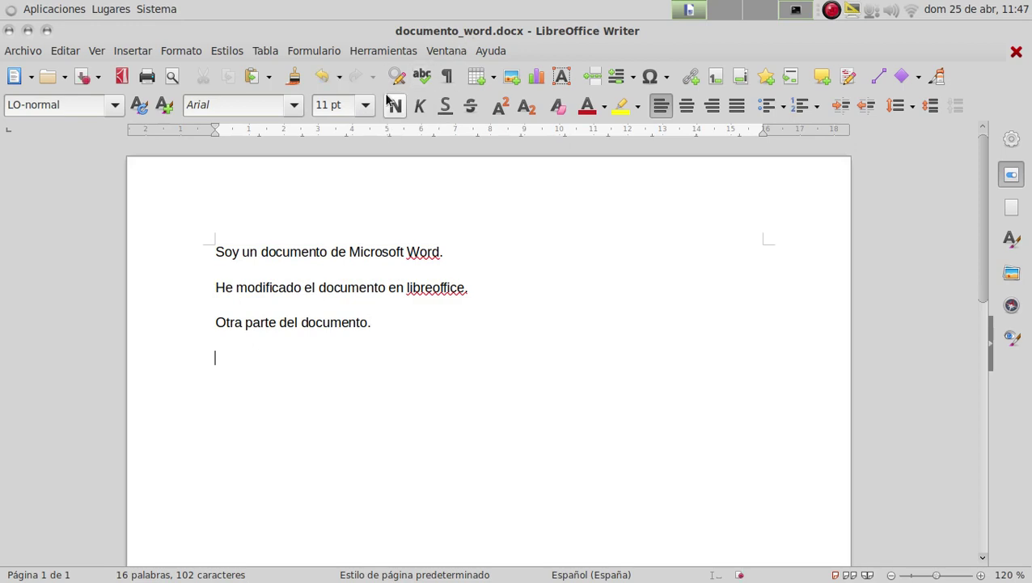
{"action": "left_click", "coordinate": [9, 29]}
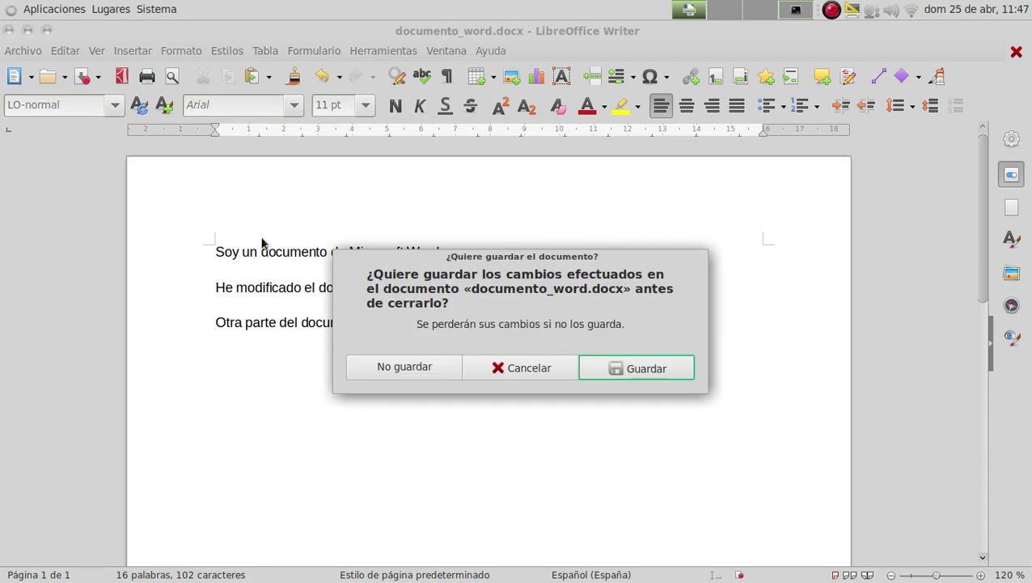
{"action": "left_click", "coordinate": [389, 367]}
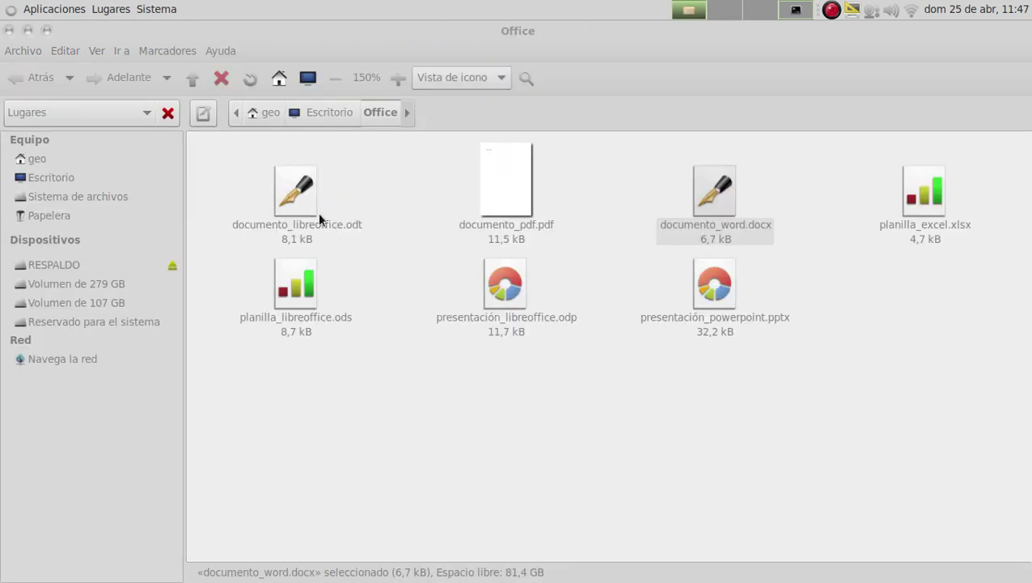
- Open documento_libreoffice.odt from the Office folder and add the line "Esto es una prueba de ortografia." below the first sentence
{"action": "left_click", "coordinate": [299, 202]}
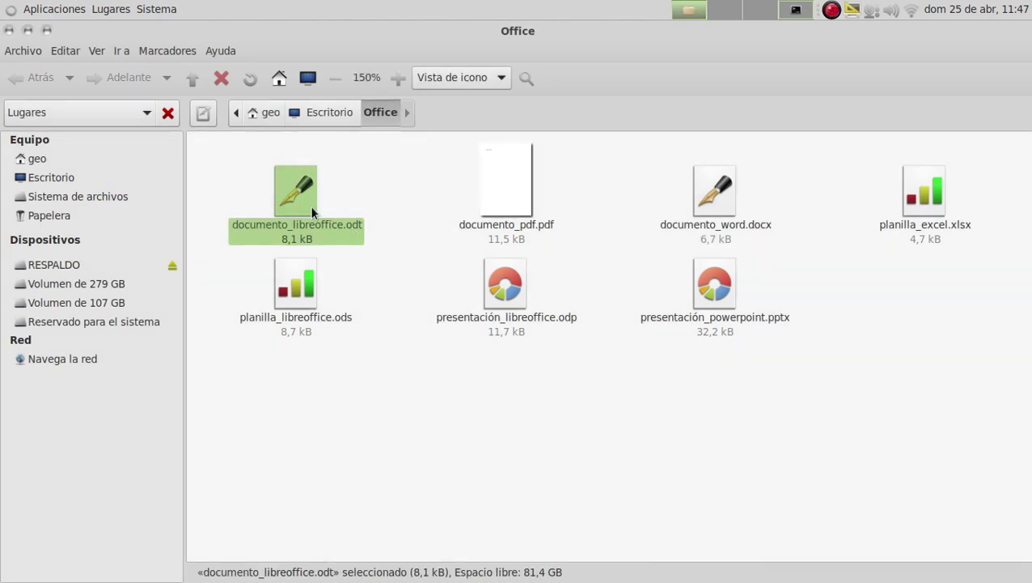
{"action": "double_click", "coordinate": [301, 206]}
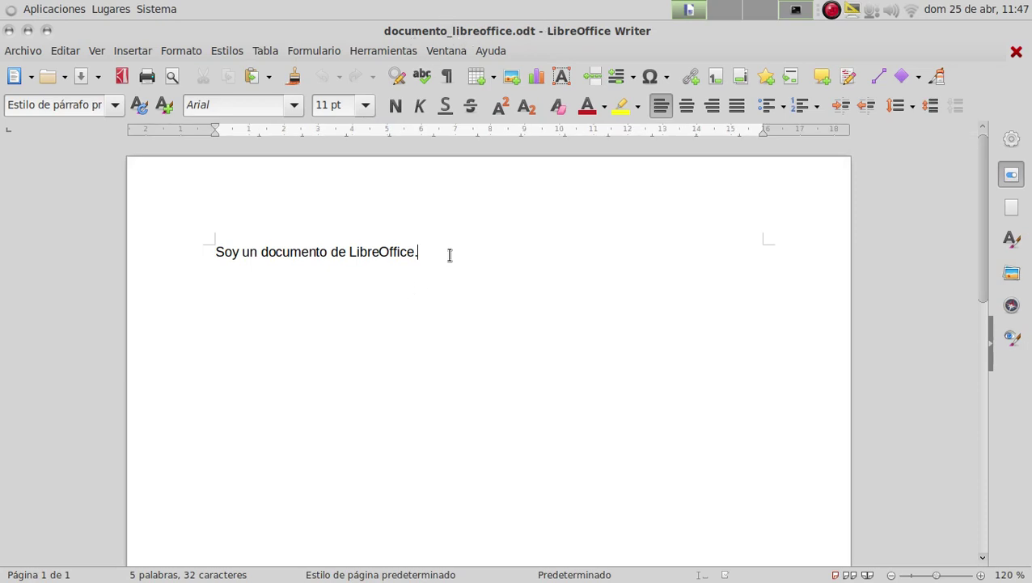
{"action": "key", "text": "Return"}
{"action": "type", "text": "Esto es un"}
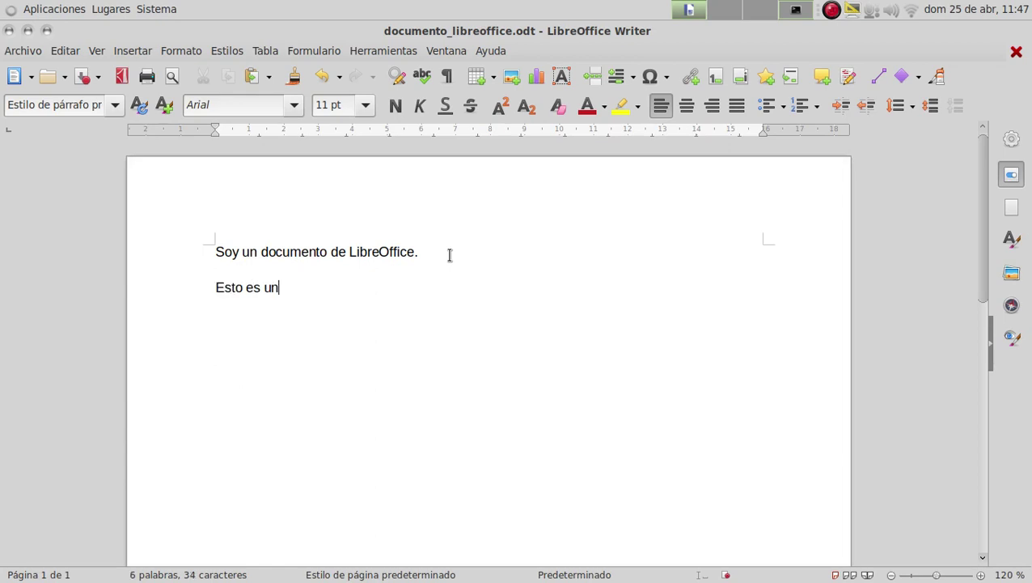
{"action": "type", "text": "a prueba de "}
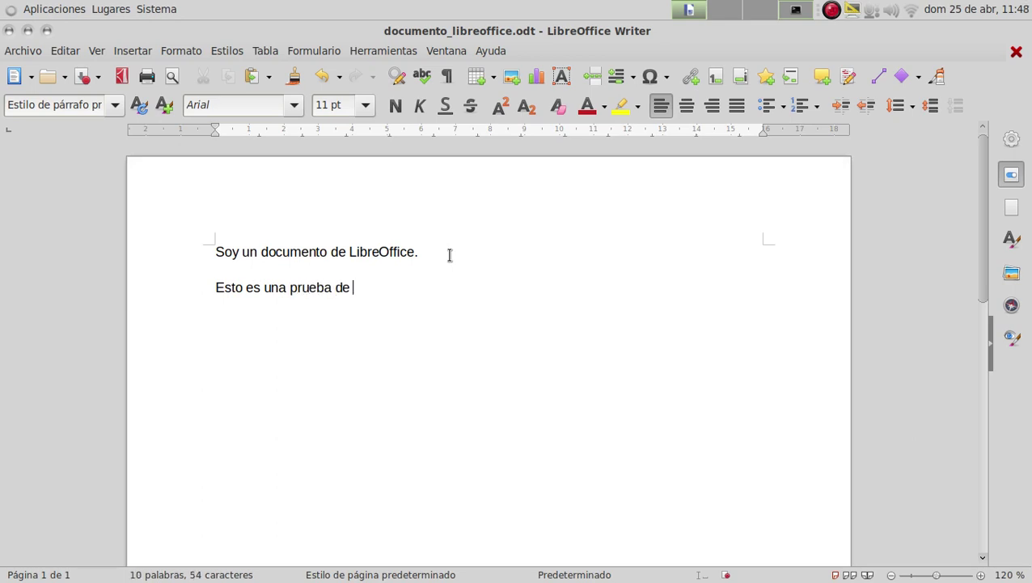
{"action": "type", "text": "ortografia."}
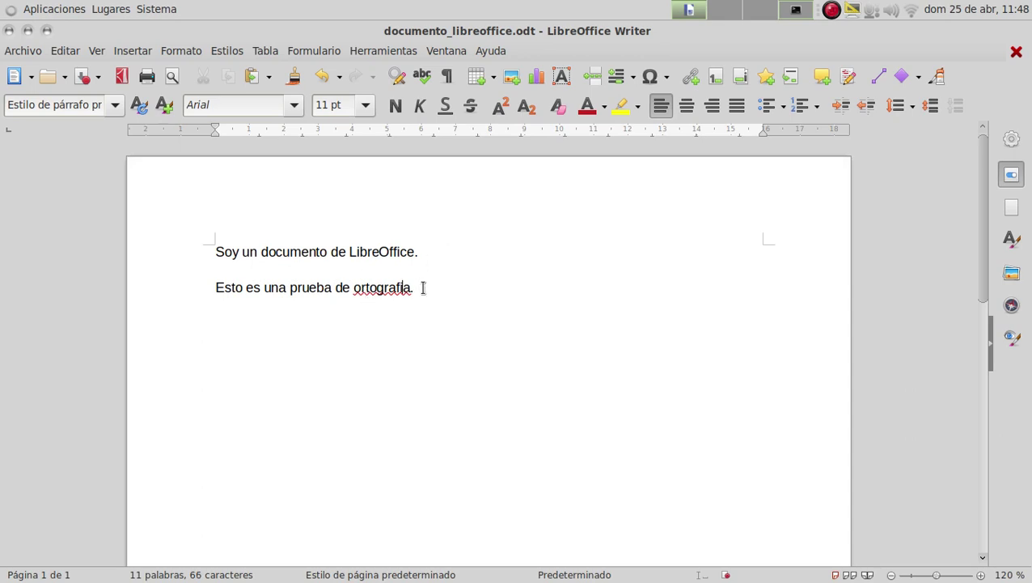
- Correct the misspelled word "ortografia" in the second sentence to "ortografía"
{"action": "key", "text": "Left"}
{"action": "key", "text": "Left"}
{"action": "key", "text": "Left"}
{"action": "key", "text": "BackSpace"}
{"action": "type", "text": "í"}
- Review the two sentences of documento_libreoffice.odt, save the document and close it
{"action": "left_click_drag", "start_coordinate": [184, 261], "coordinate": [461, 336]}
{"action": "left_click", "coordinate": [459, 336]}
{"action": "left_click_drag", "start_coordinate": [445, 292], "coordinate": [198, 253]}
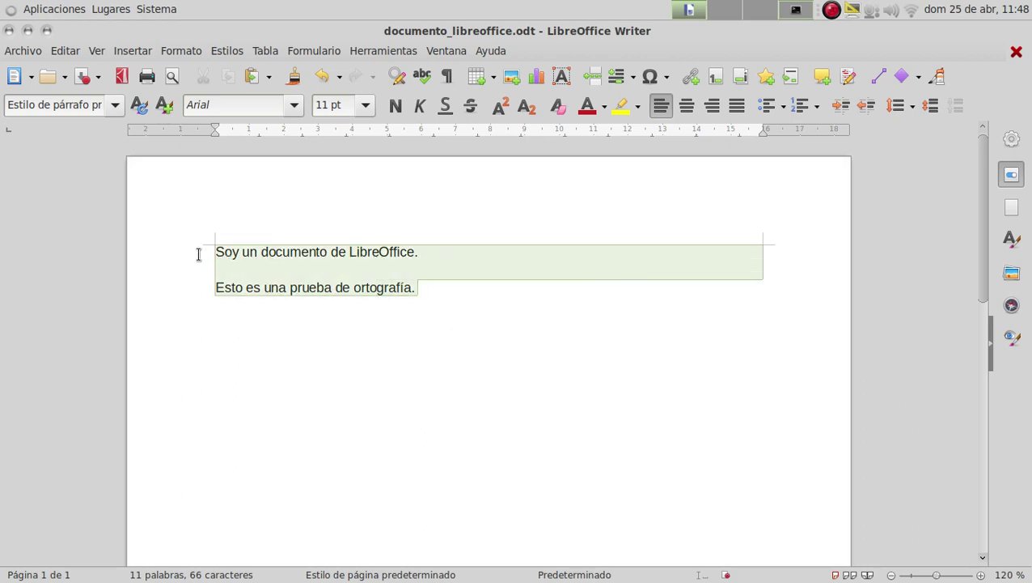
{"action": "left_click", "coordinate": [502, 336]}
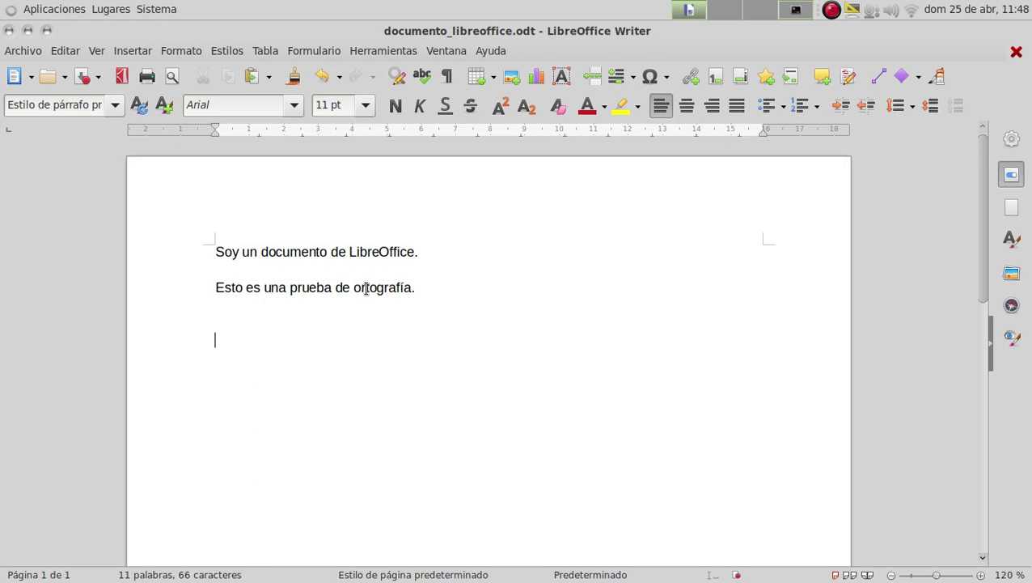
{"action": "left_click", "coordinate": [425, 305]}
{"action": "left_click", "coordinate": [394, 345]}
{"action": "left_click", "coordinate": [82, 78]}
{"action": "left_click", "coordinate": [10, 32]}
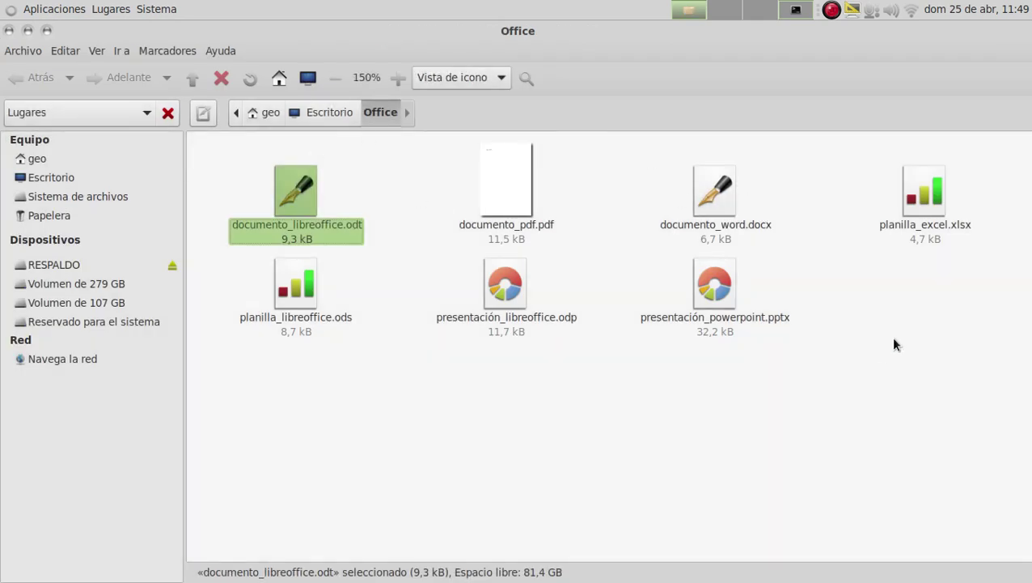
- Open planilla_excel.xlsx from the Office folder and inspect the sentence in cell A2 and the neighbouring cells
{"action": "left_click", "coordinate": [929, 204]}
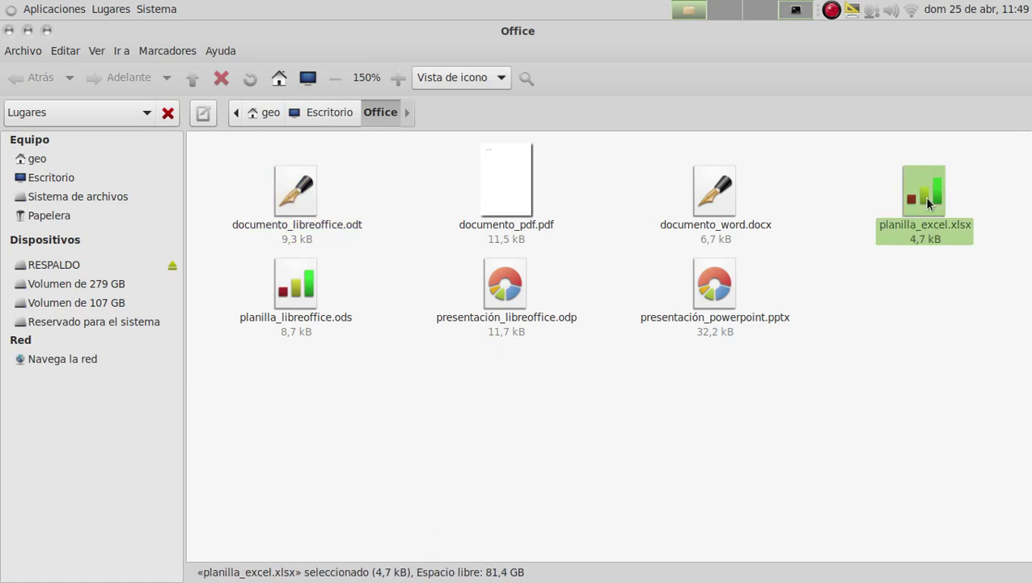
{"action": "left_click", "coordinate": [288, 280]}
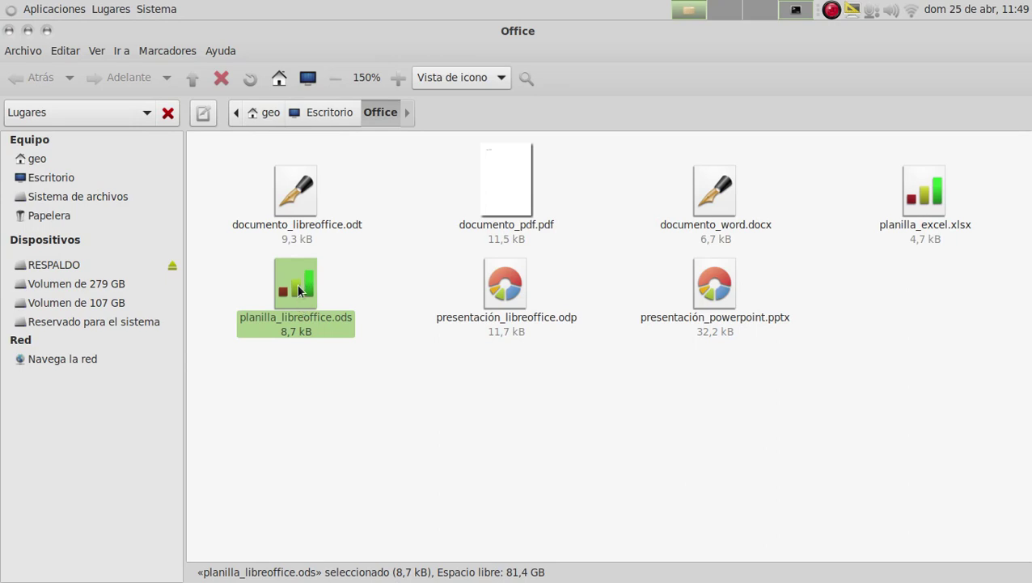
{"action": "double_click", "coordinate": [932, 198]}
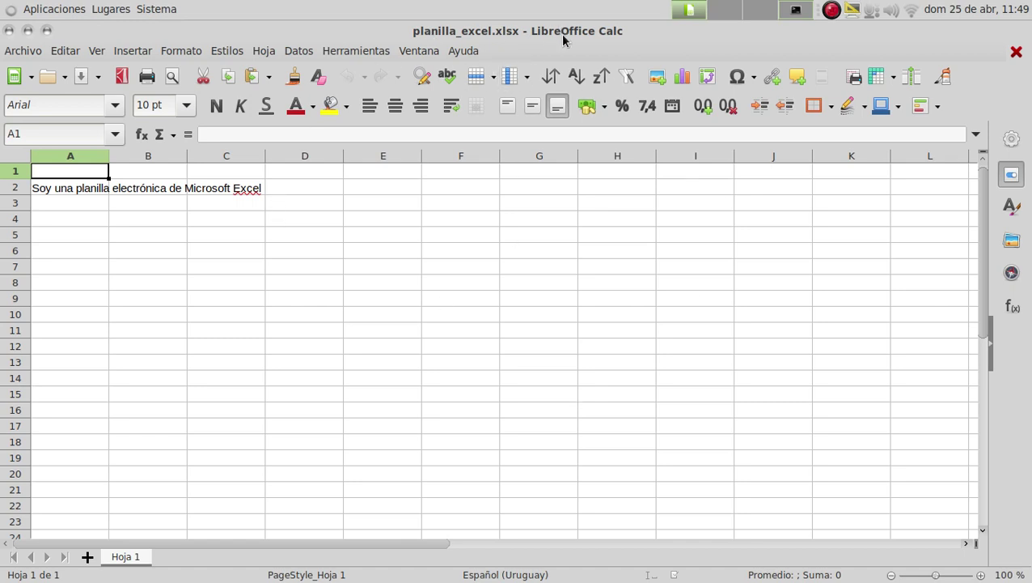
{"action": "left_click", "coordinate": [88, 191]}
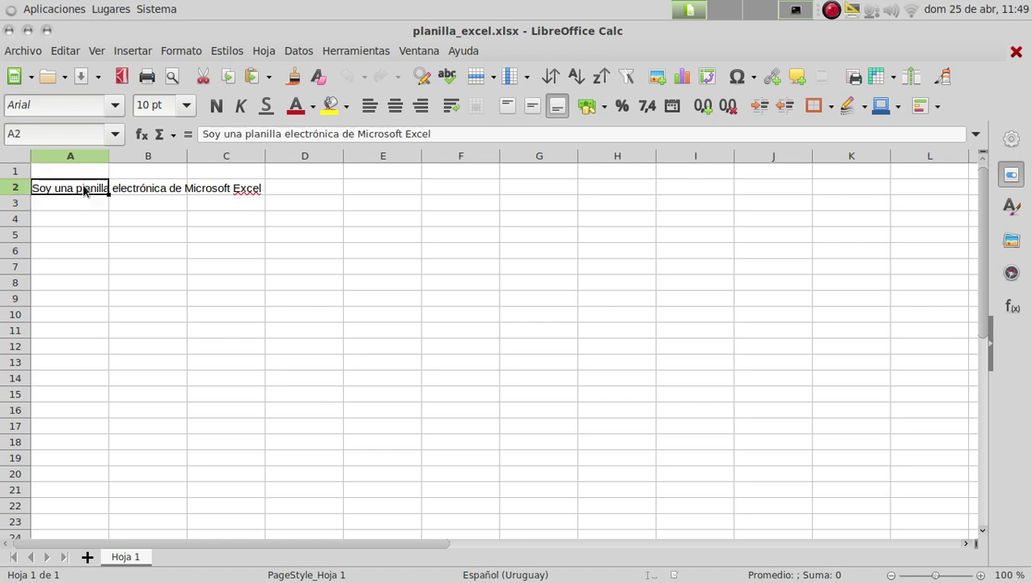
{"action": "left_click", "coordinate": [249, 191]}
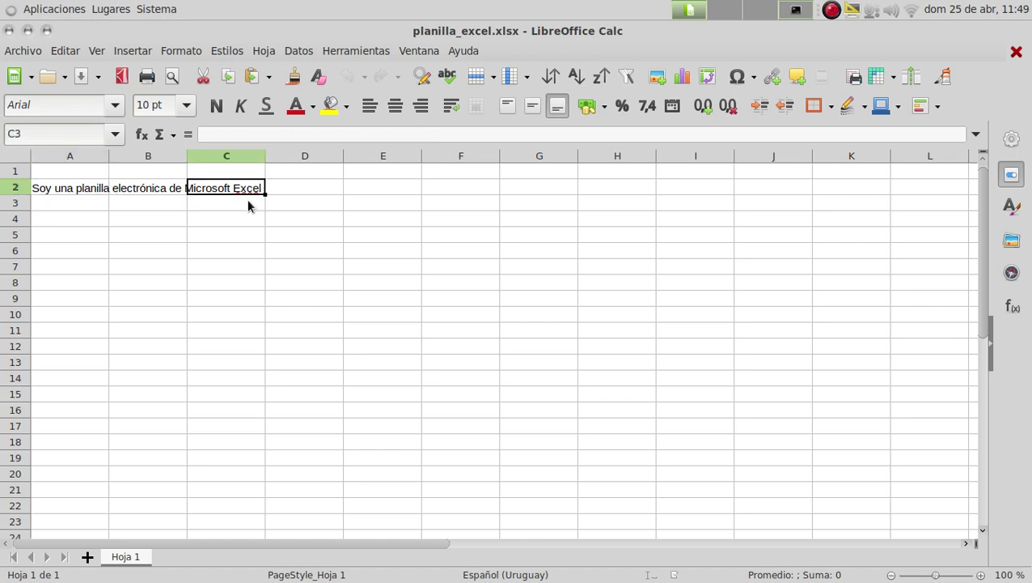
{"action": "left_click", "coordinate": [248, 204]}
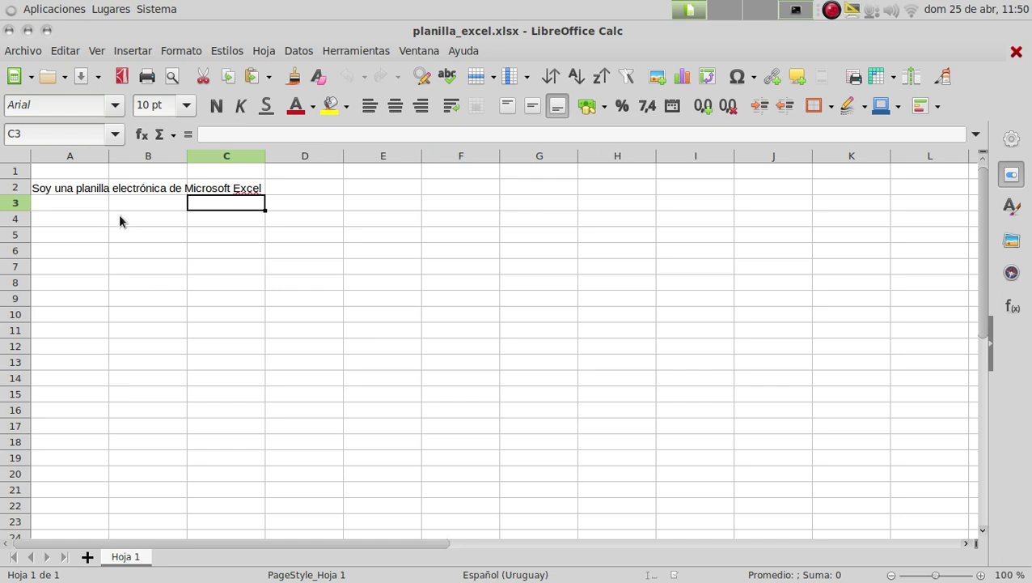
- Delete the sentence in cell A2 and enter "Documento de Excel modificado" in cell A3
{"action": "left_click", "coordinate": [45, 193]}
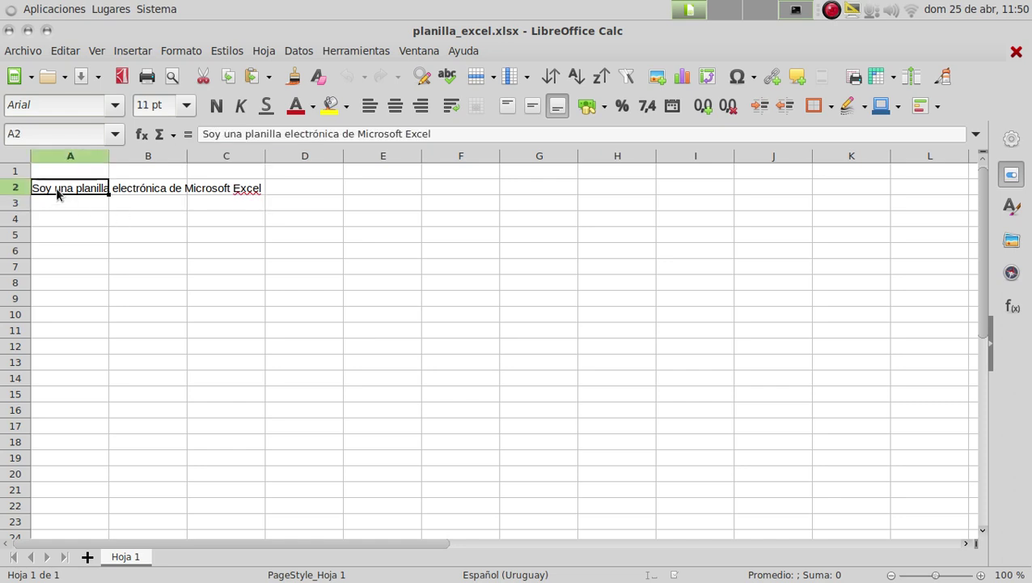
{"action": "key", "text": "Delete"}
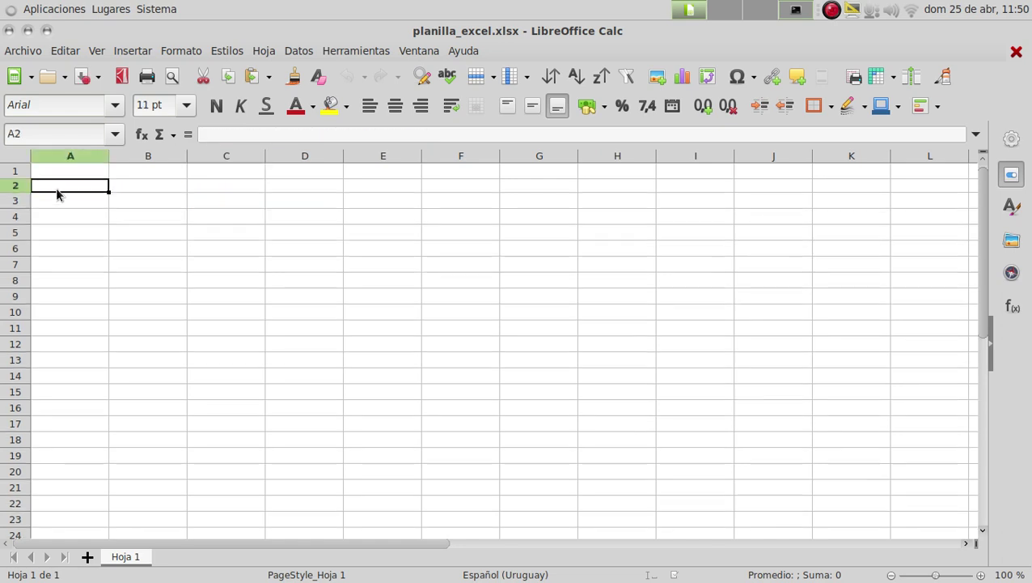
{"action": "key", "text": "Down"}
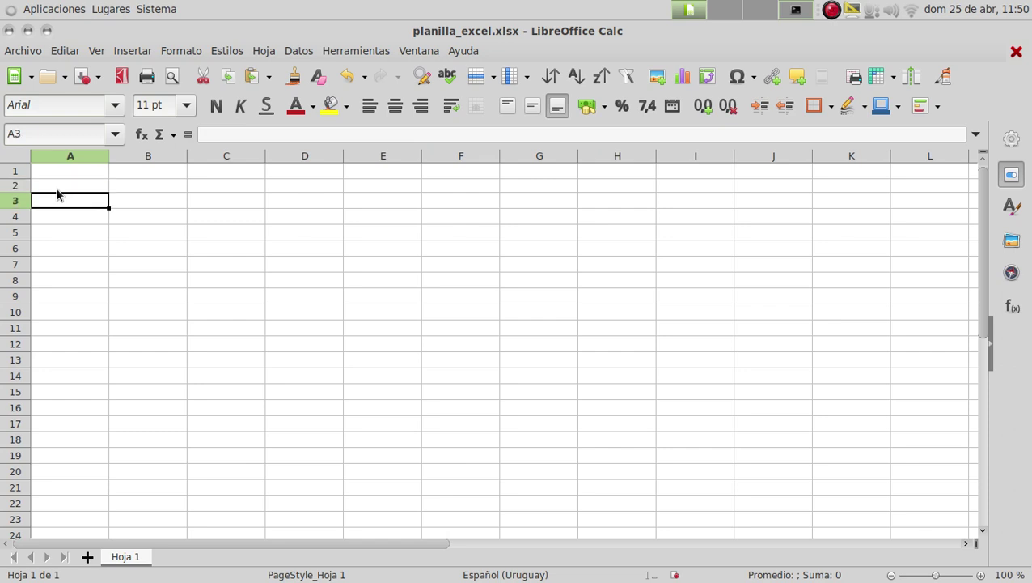
{"action": "type", "text": "he"}
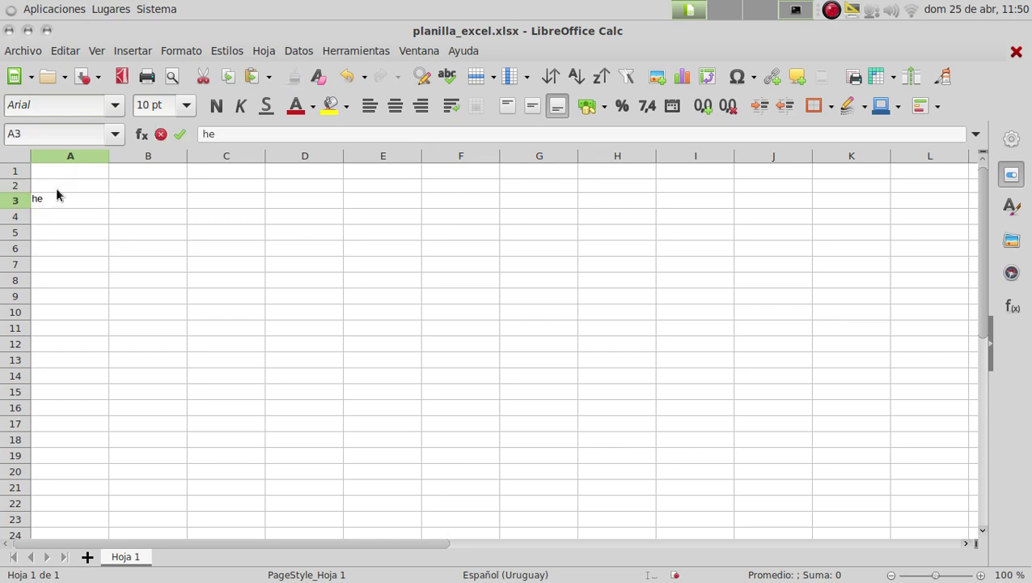
{"action": "key", "text": "BackSpace"}
{"action": "key", "text": "BackSpace"}
{"action": "key", "text": "BackSpace"}
{"action": "type", "text": "Documento de Excel modificado"}
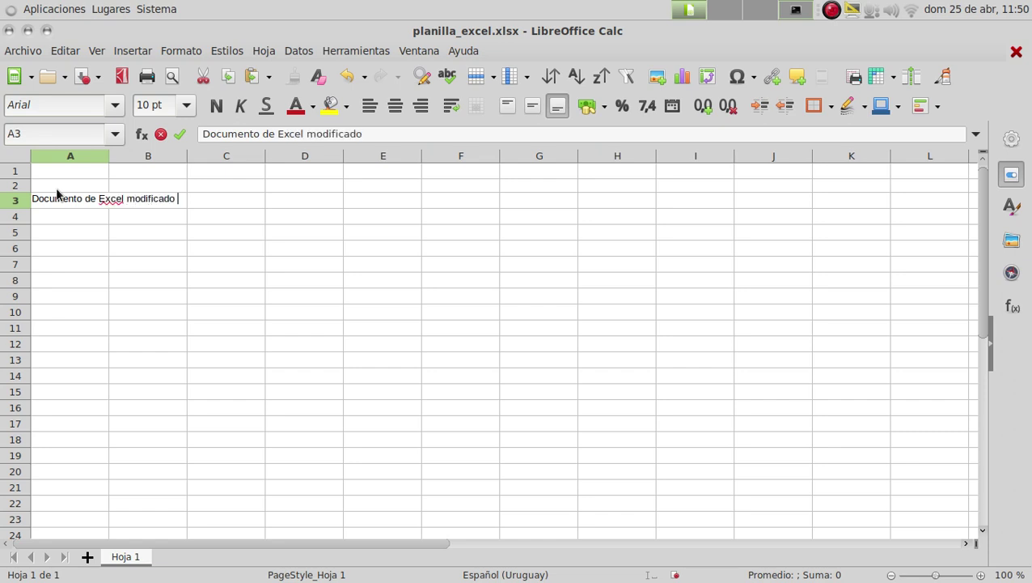
{"action": "key", "text": "Return"}
{"action": "key", "text": "Return"}
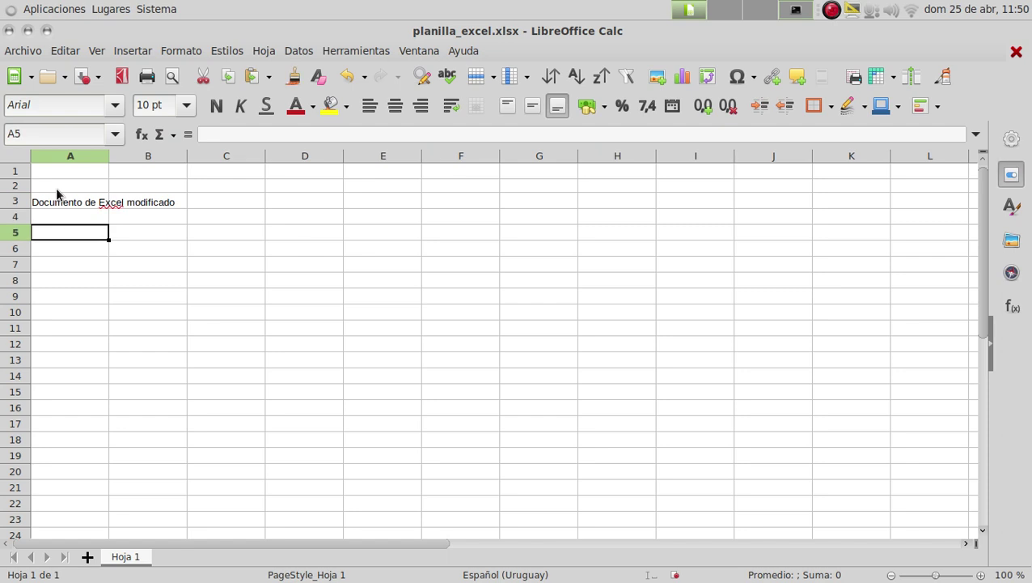
- Enter the number 2 in cell B5 and the number 3 in cell C5
{"action": "key", "text": "Tab"}
{"action": "type", "text": "2"}
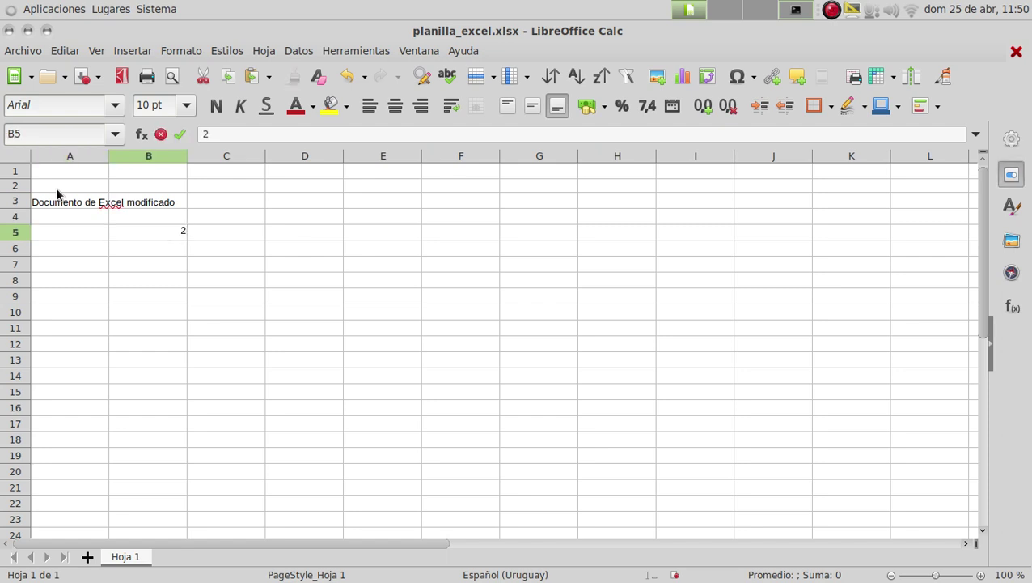
{"action": "key", "text": "Tab"}
{"action": "type", "text": "3"}
{"action": "key", "text": "Tab"}
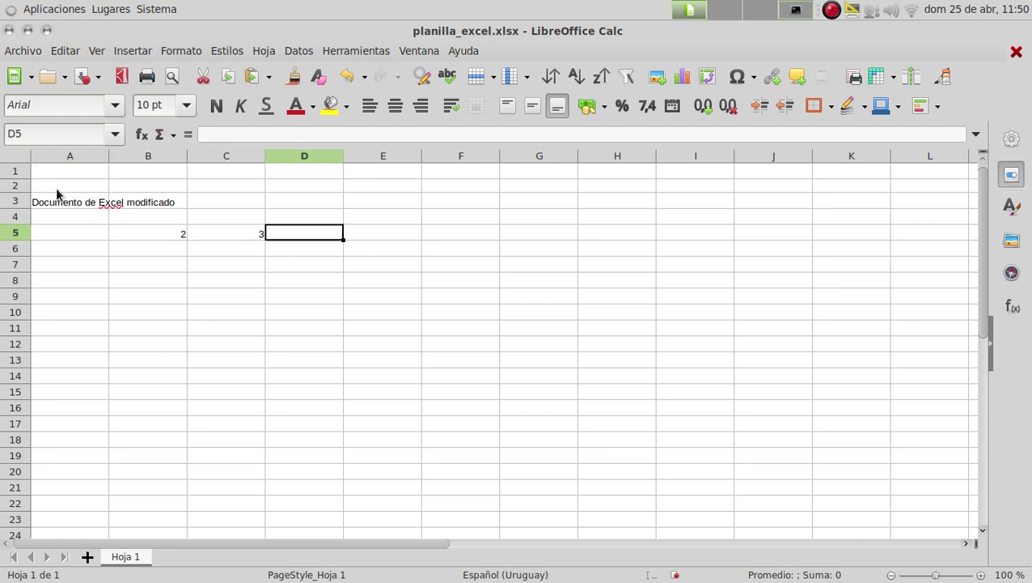
- Enter the formula =B5+C5 in cell D5 and check it
{"action": "type", "text": "="}
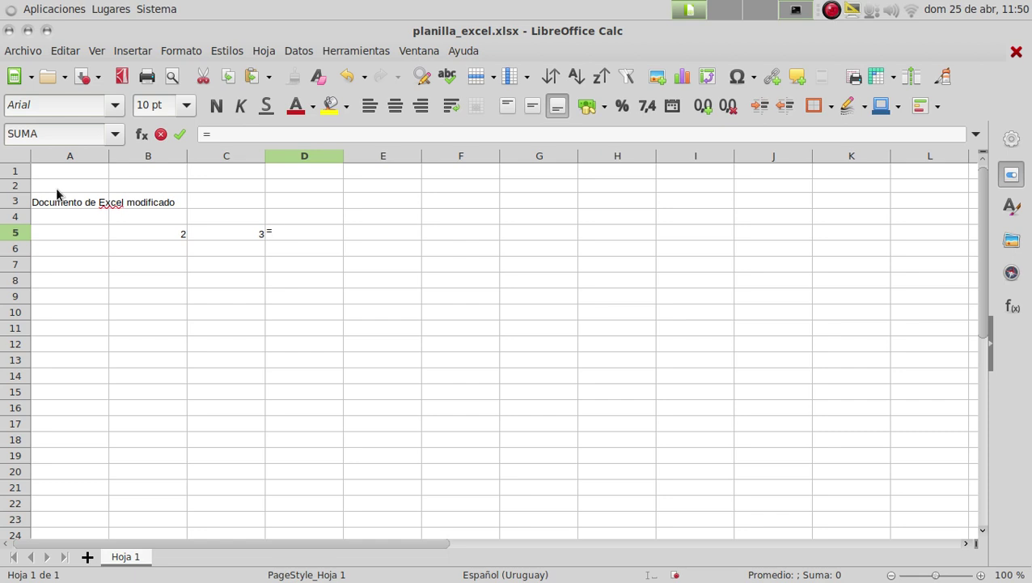
{"action": "key", "text": "Left"}
{"action": "key", "text": "Left"}
{"action": "type", "text": "+"}
{"action": "key", "text": "Left"}
{"action": "key", "text": "Left"}
{"action": "key", "text": "Left"}
{"action": "key", "text": "Right"}
{"action": "key", "text": "Right"}
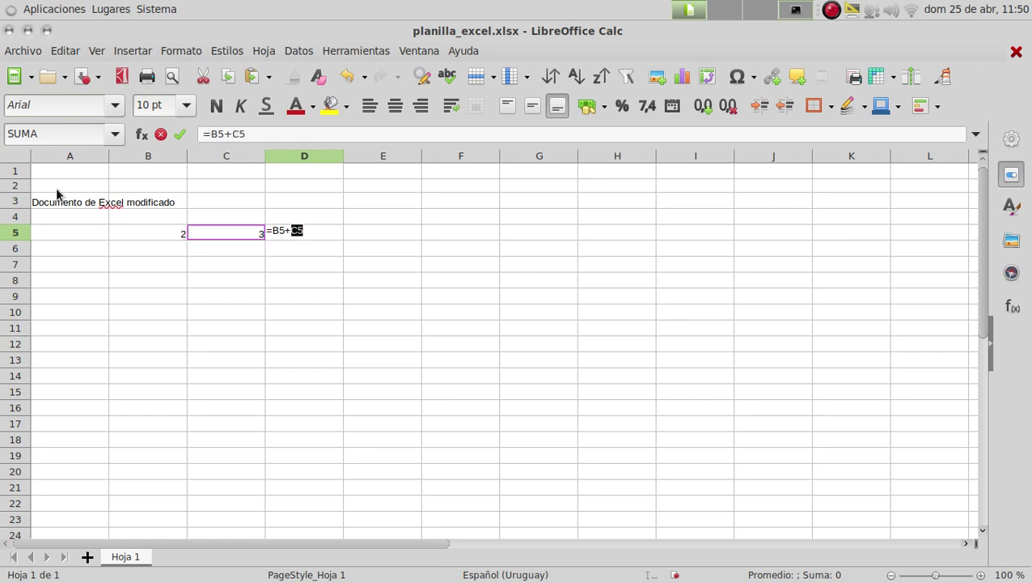
{"action": "key", "text": "Return"}
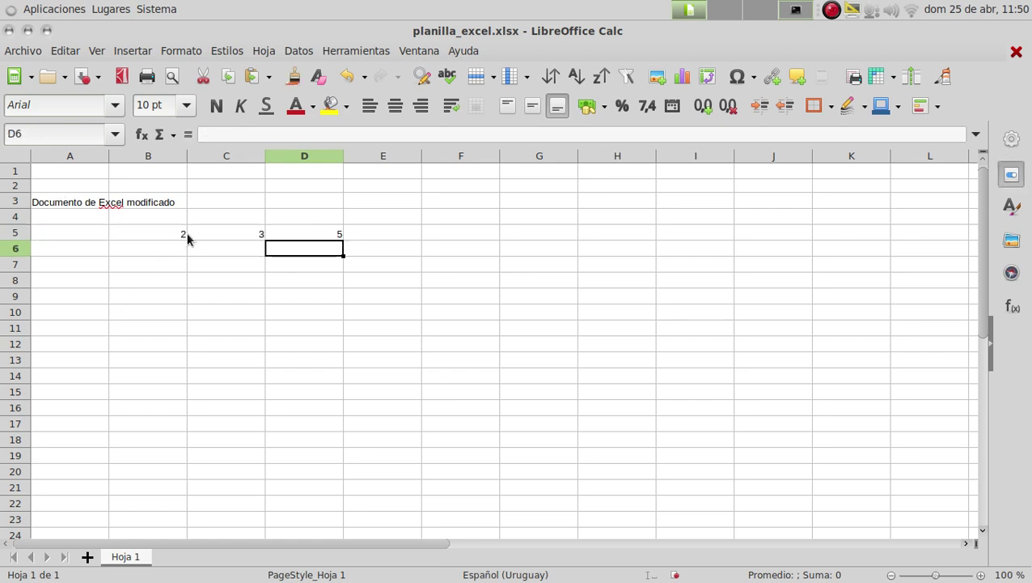
{"action": "left_click", "coordinate": [313, 232]}
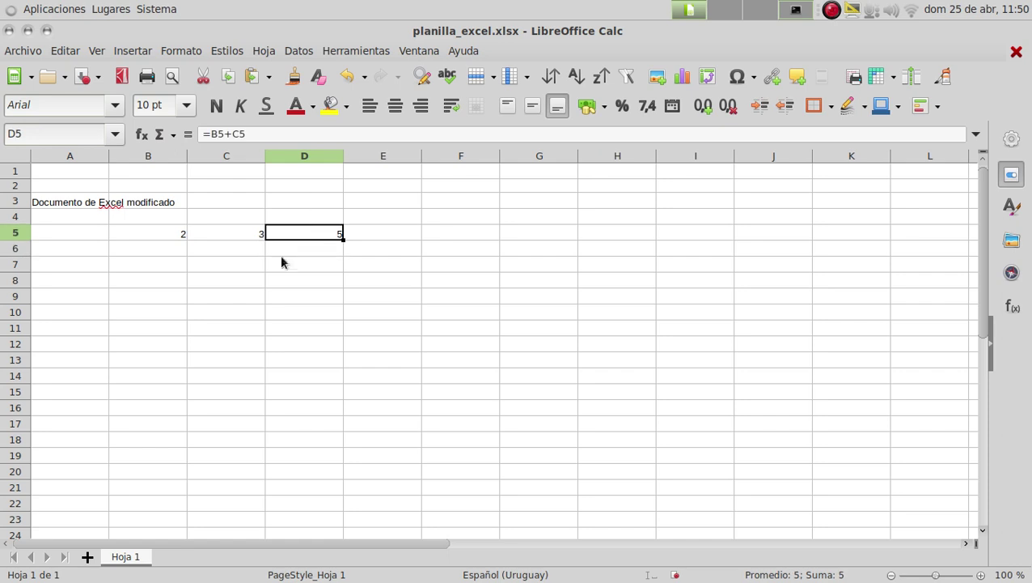
{"action": "left_click", "coordinate": [495, 412]}
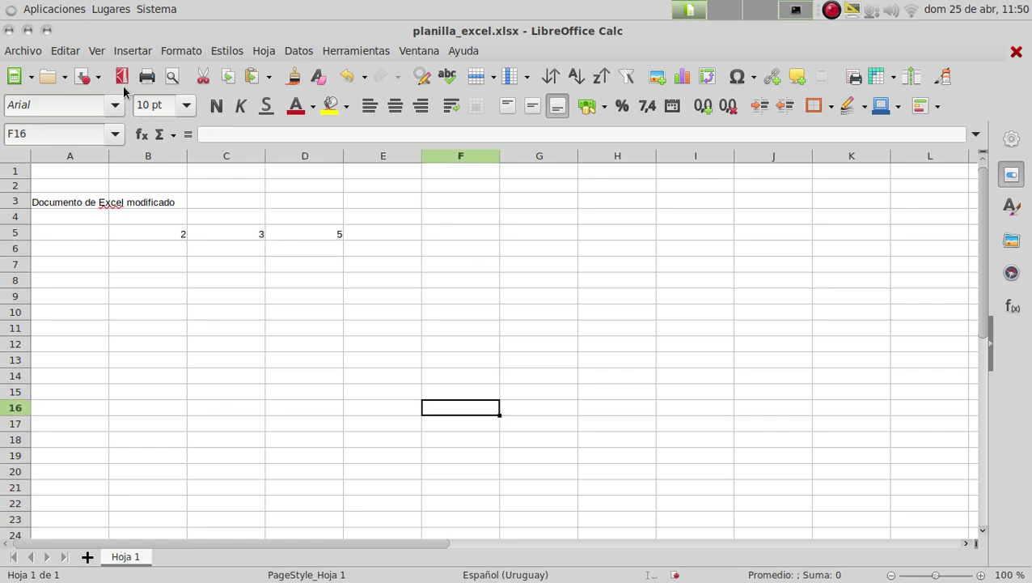
- Save planilla_excel.xlsx in Excel 2007-365 format and close it
{"action": "left_click", "coordinate": [81, 78]}
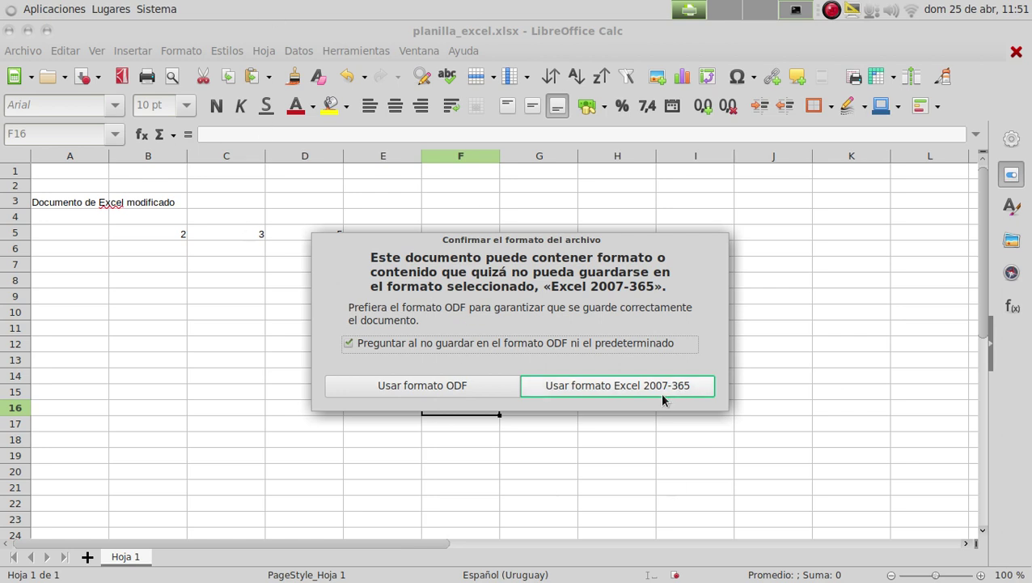
{"action": "left_click", "coordinate": [614, 387]}
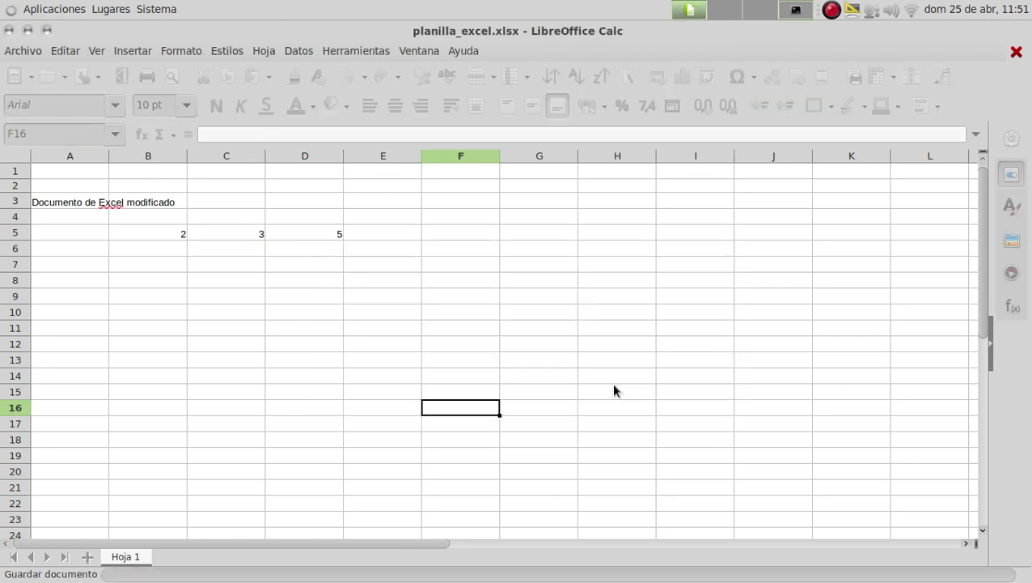
{"action": "left_click", "coordinate": [9, 31]}
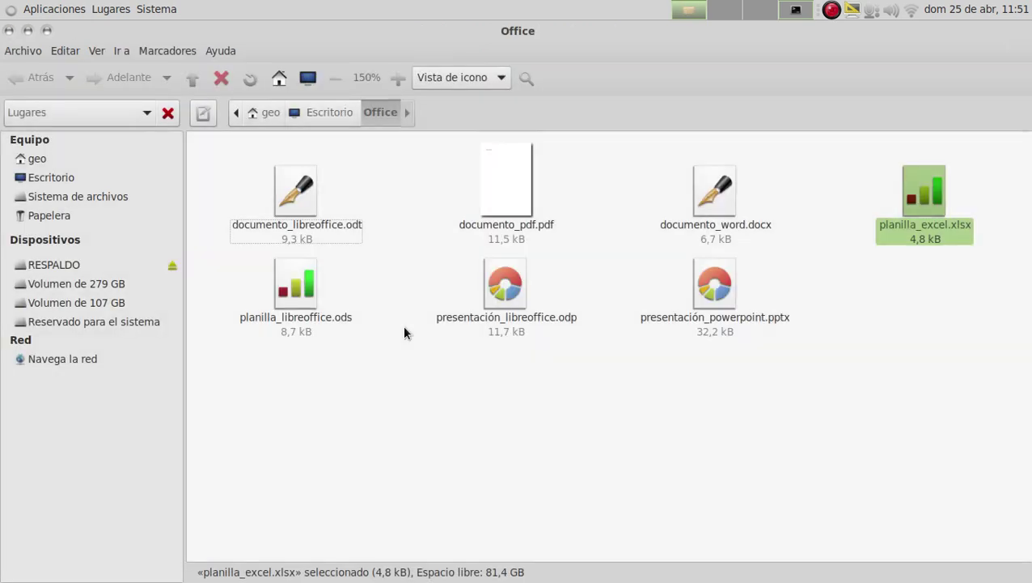
- Reopen planilla_excel.xlsx from the Office folder and check the saved text and numbers
{"action": "left_click", "coordinate": [989, 364]}
{"action": "double_click", "coordinate": [924, 196]}
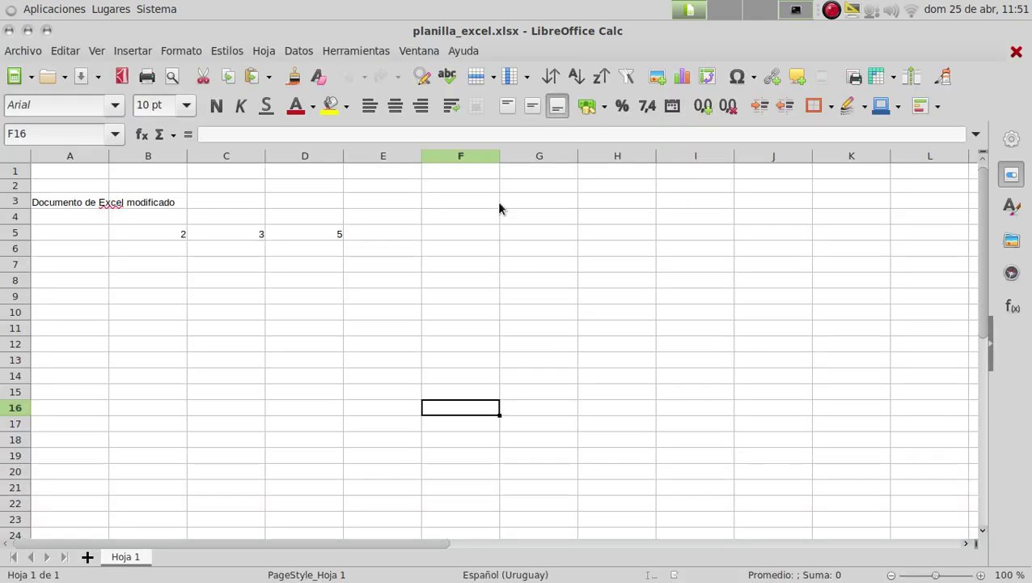
- Check the saved text in cell A3, the numbers in row 5 and the formula in cell D5
{"action": "left_click_drag", "start_coordinate": [155, 235], "coordinate": [339, 235]}
{"action": "left_click", "coordinate": [303, 293]}
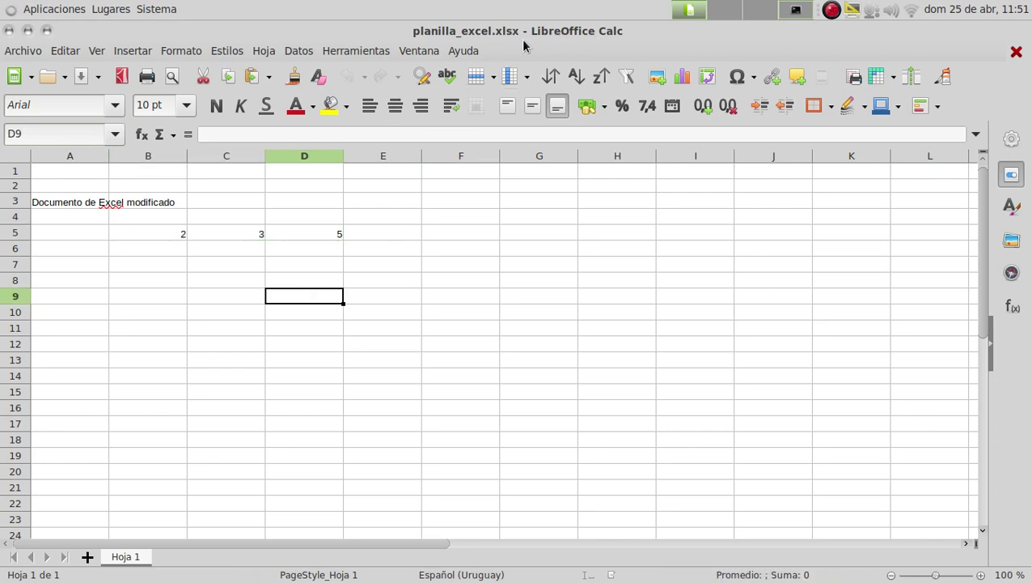
{"action": "left_click", "coordinate": [65, 201]}
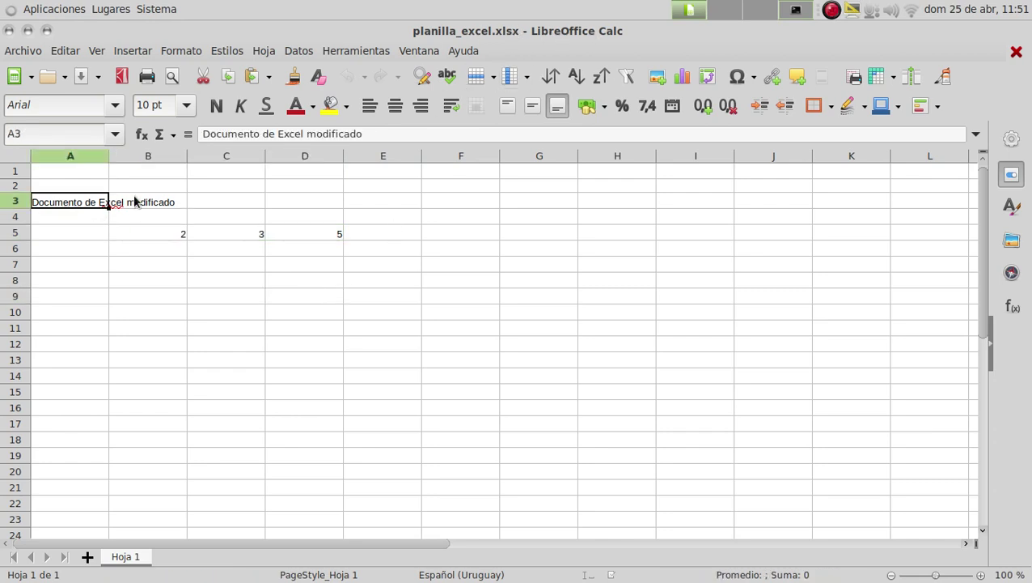
{"action": "left_click", "coordinate": [335, 235]}
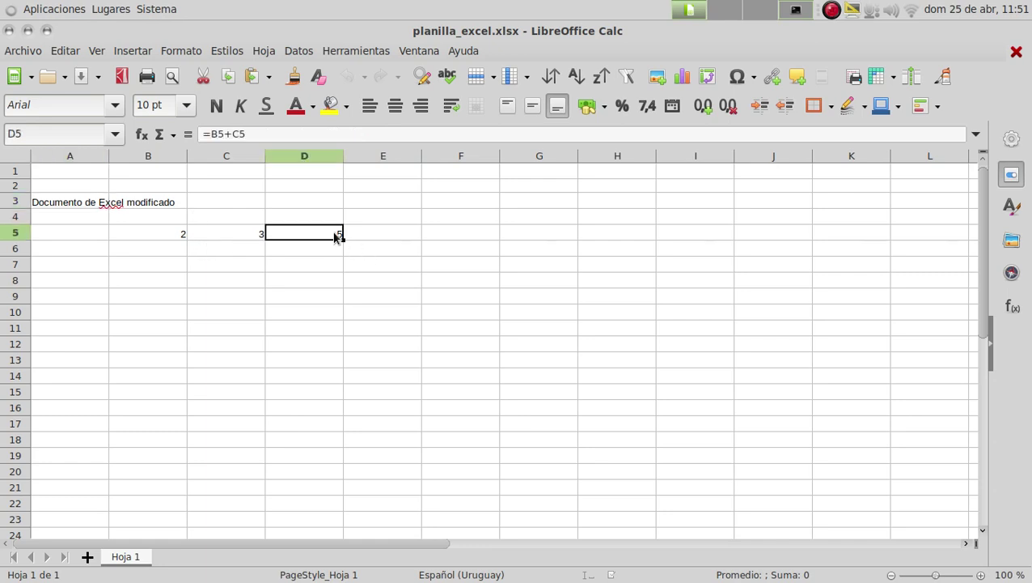
{"action": "left_click_drag", "start_coordinate": [183, 235], "coordinate": [213, 236]}
{"action": "left_click", "coordinate": [244, 263]}
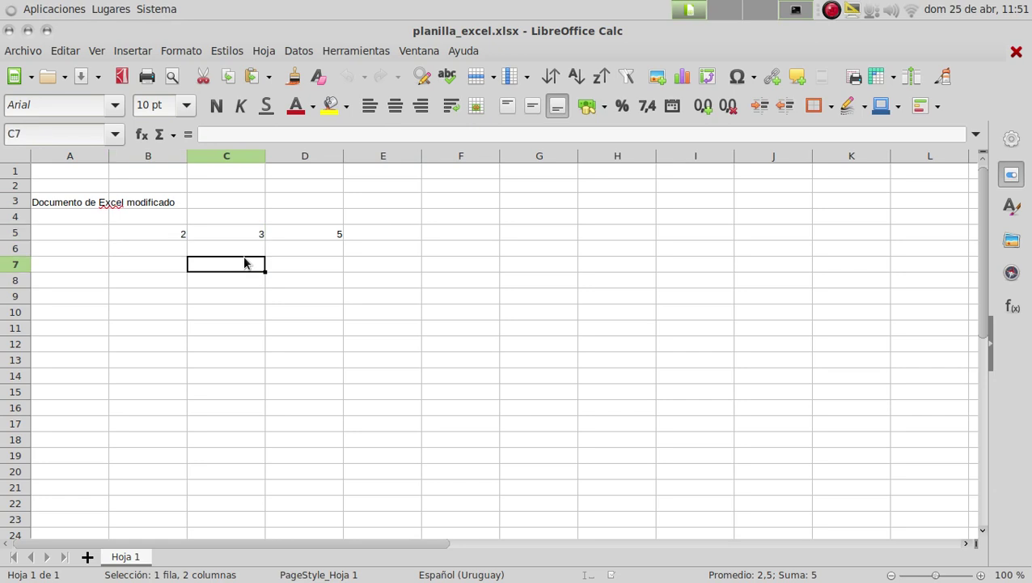
- Close planilla_excel.xlsx and open planilla_libreoffice.ods from the Office folder, selecting its text in cell A2
{"action": "left_click", "coordinate": [8, 31]}
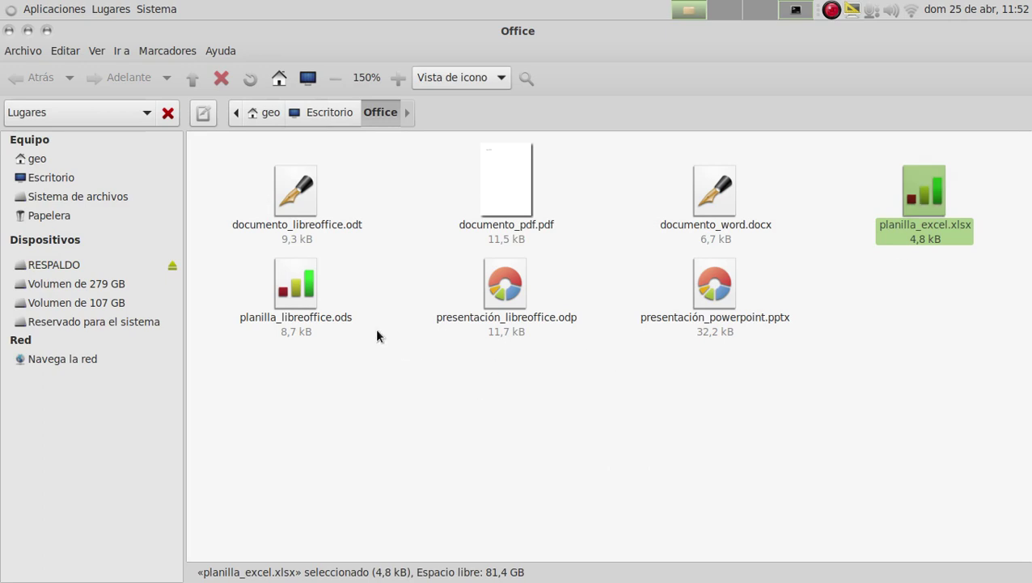
{"action": "double_click", "coordinate": [306, 289]}
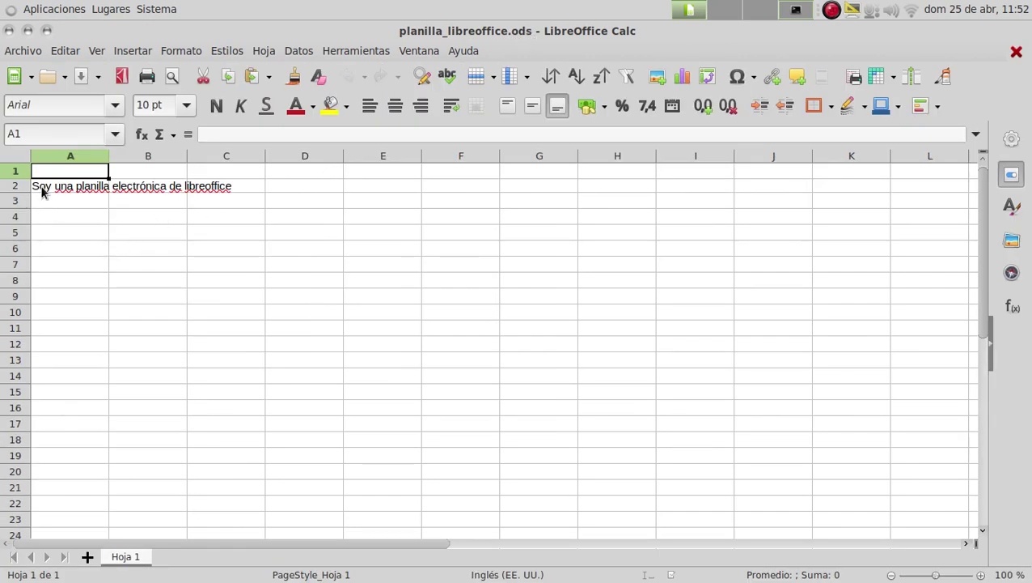
{"action": "left_click", "coordinate": [68, 189]}
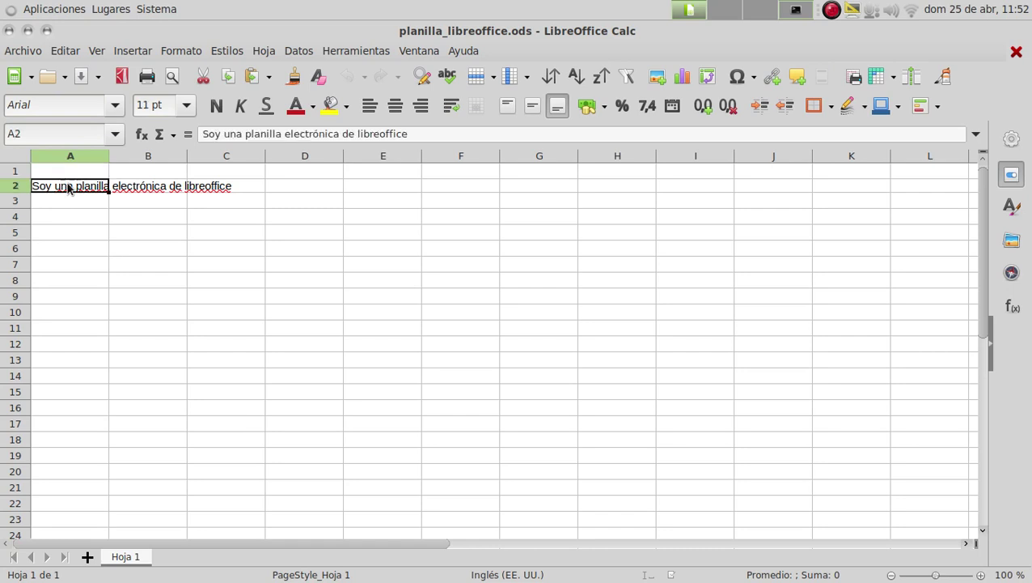
- Open the Idiomas settings under Configuración de idiomas in the LibreOffice options
{"action": "left_click", "coordinate": [338, 53]}
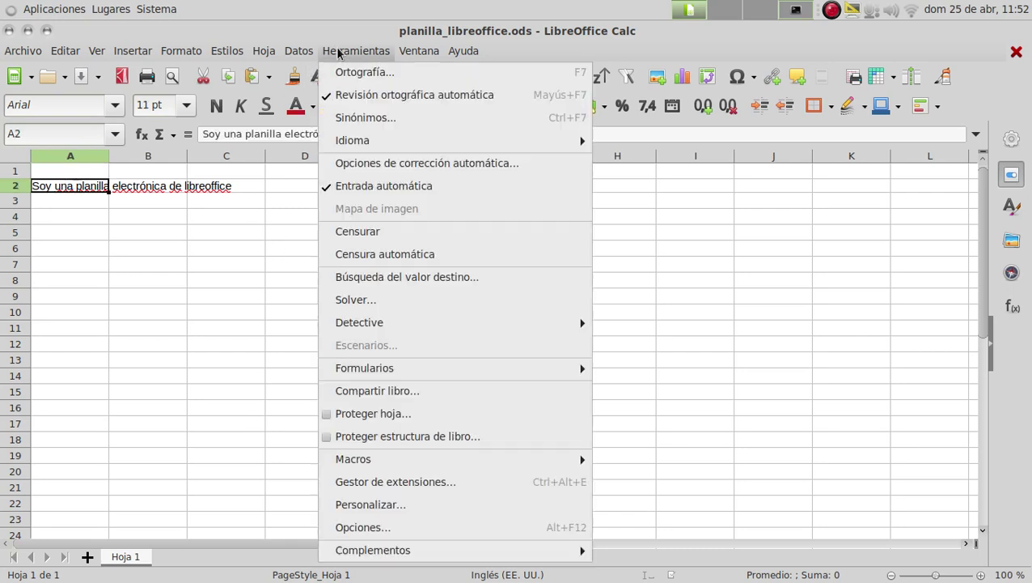
{"action": "left_click", "coordinate": [361, 526]}
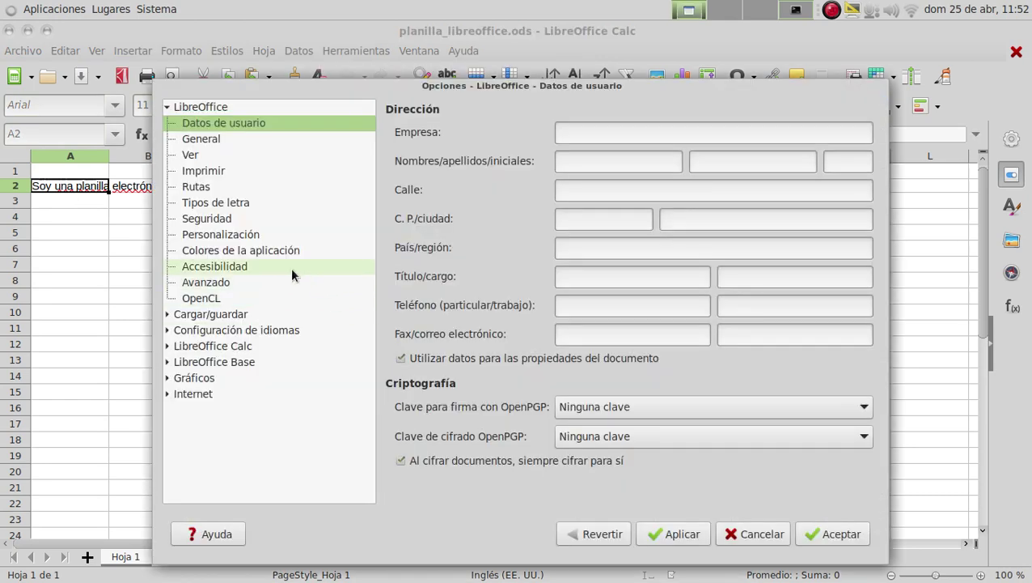
{"action": "left_click", "coordinate": [224, 332]}
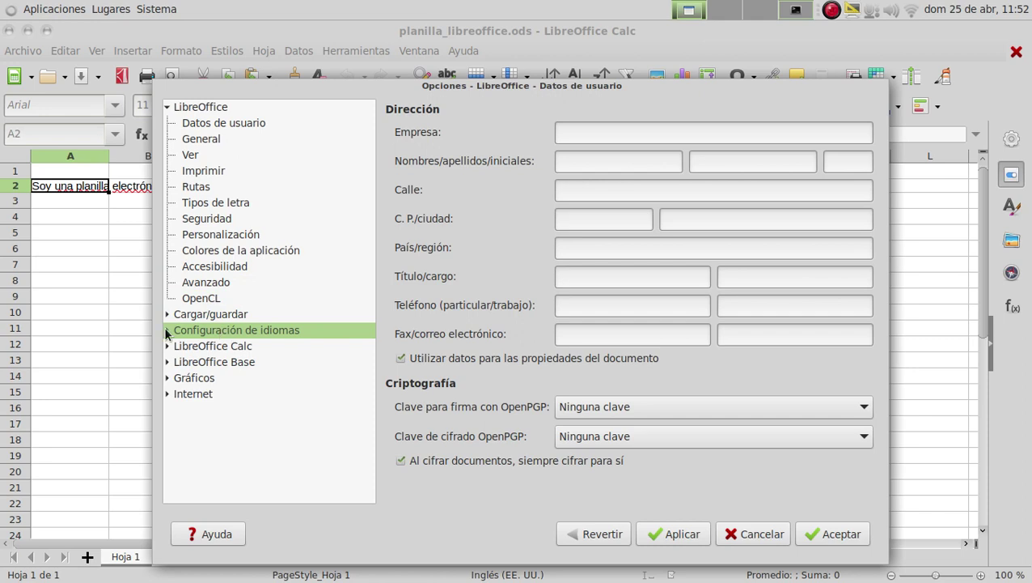
{"action": "left_click", "coordinate": [168, 332]}
{"action": "left_click", "coordinate": [188, 346]}
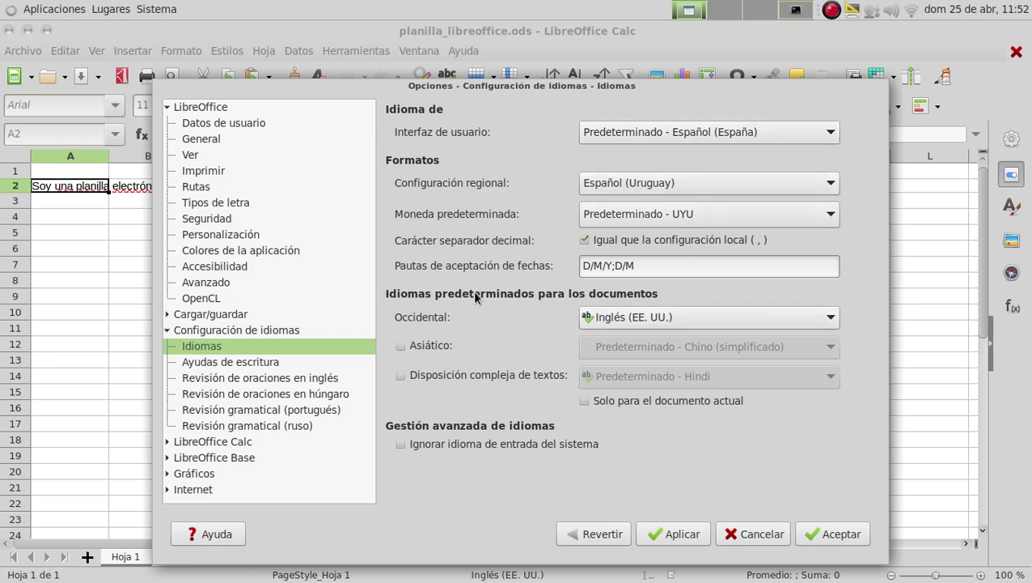
- Set the default Western document language to Español (Uruguay)
{"action": "left_click", "coordinate": [832, 321]}
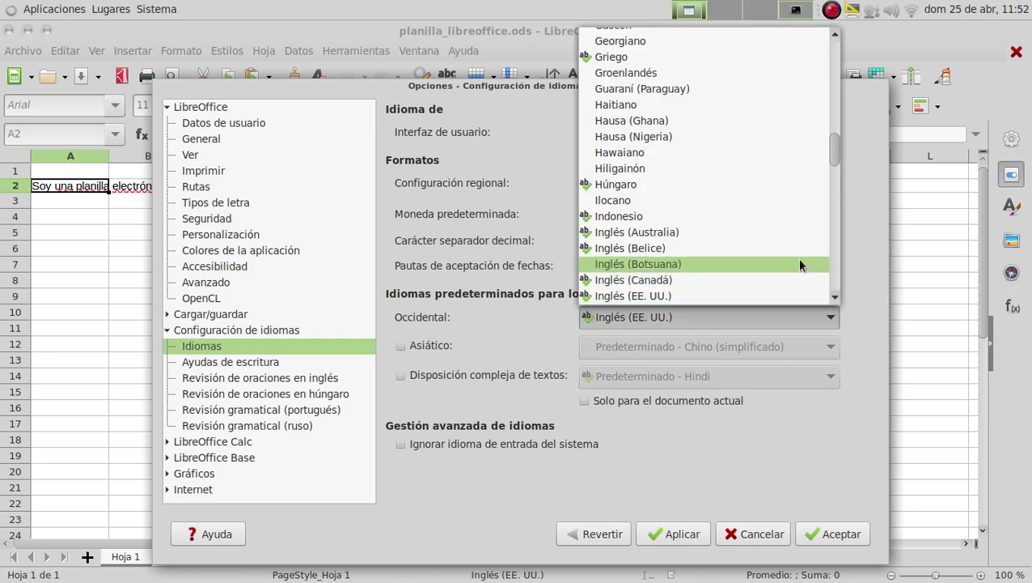
{"action": "scroll", "coordinate": [799, 266], "scroll_direction": "down", "scroll_amount": 7}
{"action": "scroll", "coordinate": [799, 265], "scroll_direction": "down", "scroll_amount": 18}
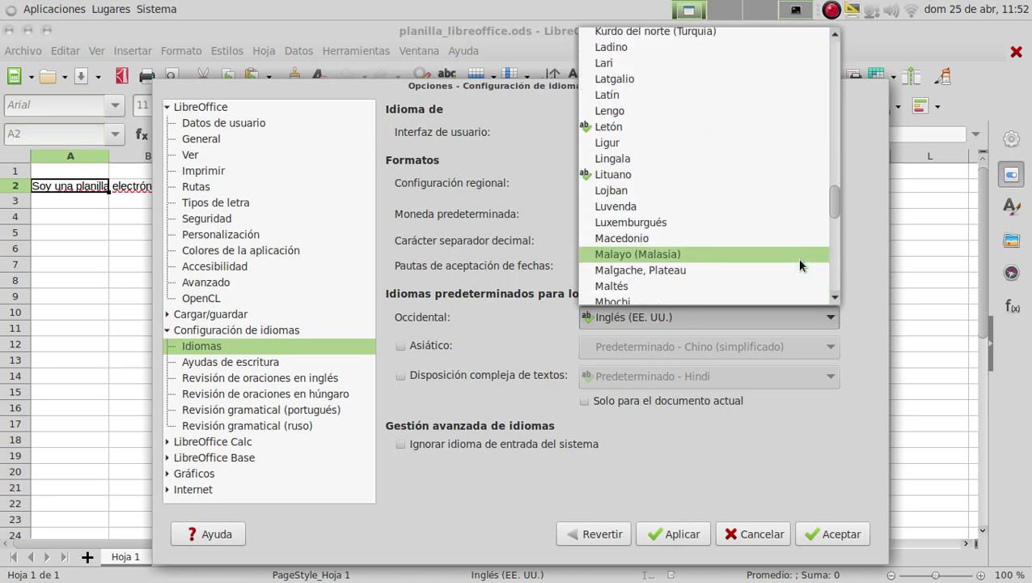
{"action": "scroll", "coordinate": [799, 266], "scroll_direction": "down", "scroll_amount": 5}
{"action": "scroll", "coordinate": [800, 265], "scroll_direction": "up", "scroll_amount": 9}
{"action": "scroll", "coordinate": [799, 264], "scroll_direction": "up", "scroll_amount": 20}
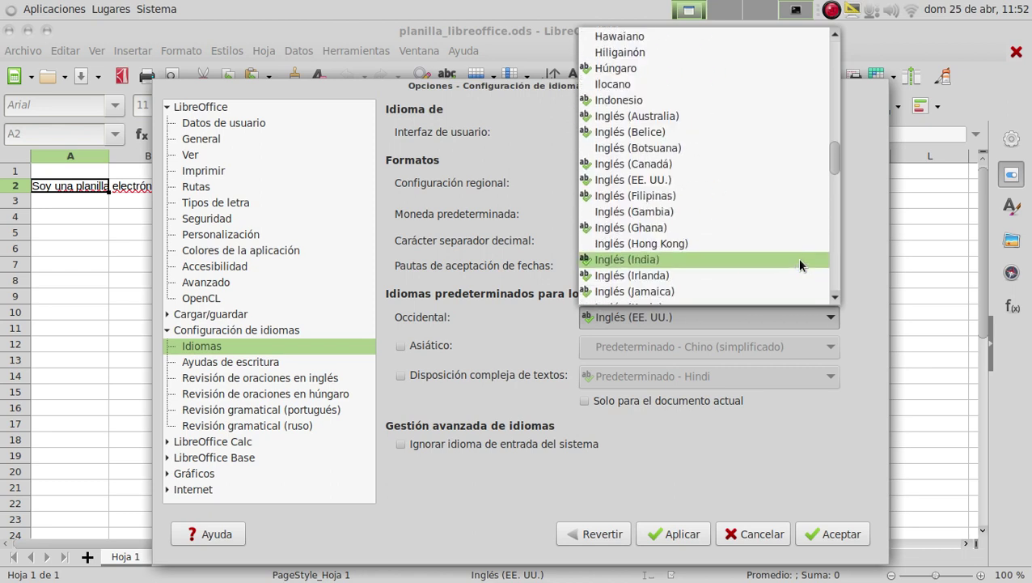
{"action": "scroll", "coordinate": [797, 257], "scroll_direction": "up", "scroll_amount": 8}
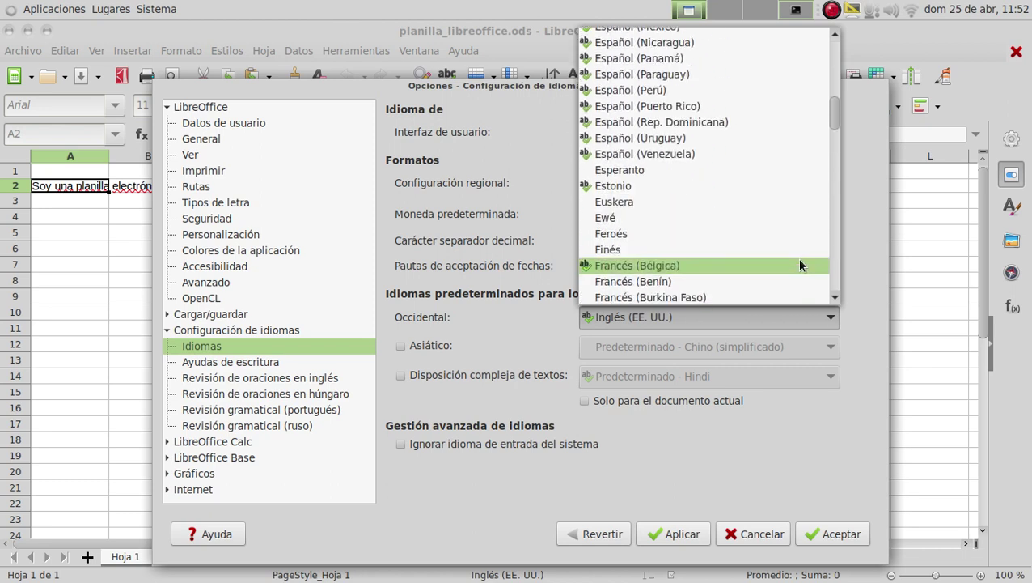
{"action": "left_click", "coordinate": [647, 138]}
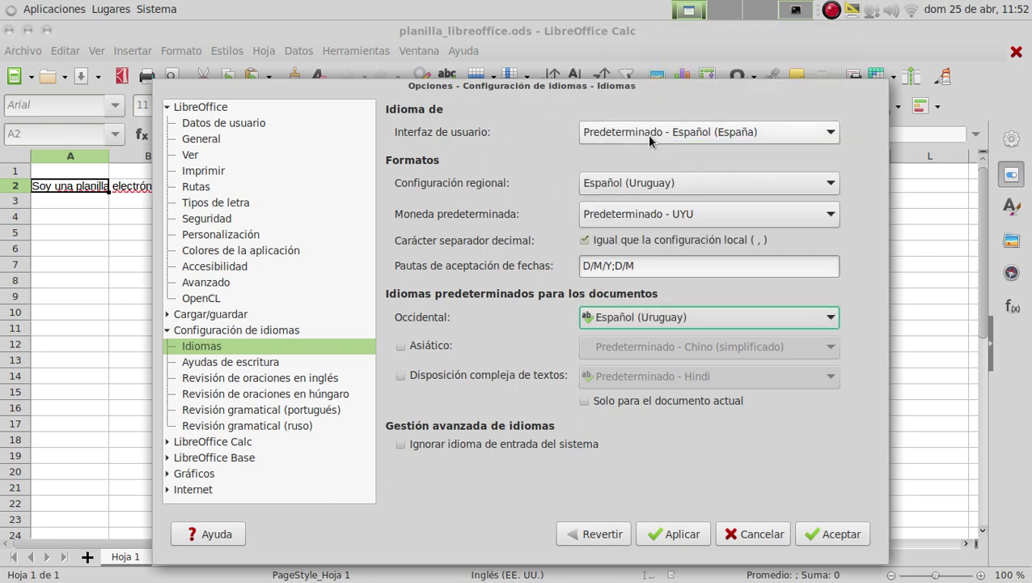
- Set the default Western document language to Español (España), apply it and accept the options
{"action": "left_click", "coordinate": [704, 315]}
{"action": "scroll", "coordinate": [691, 214], "scroll_direction": "up", "scroll_amount": 3}
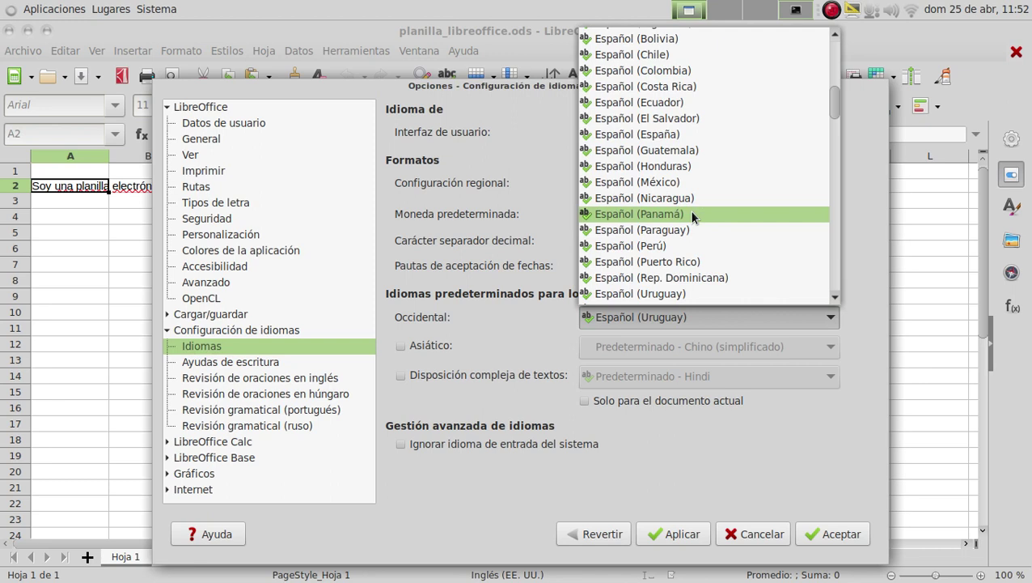
{"action": "left_click", "coordinate": [677, 135]}
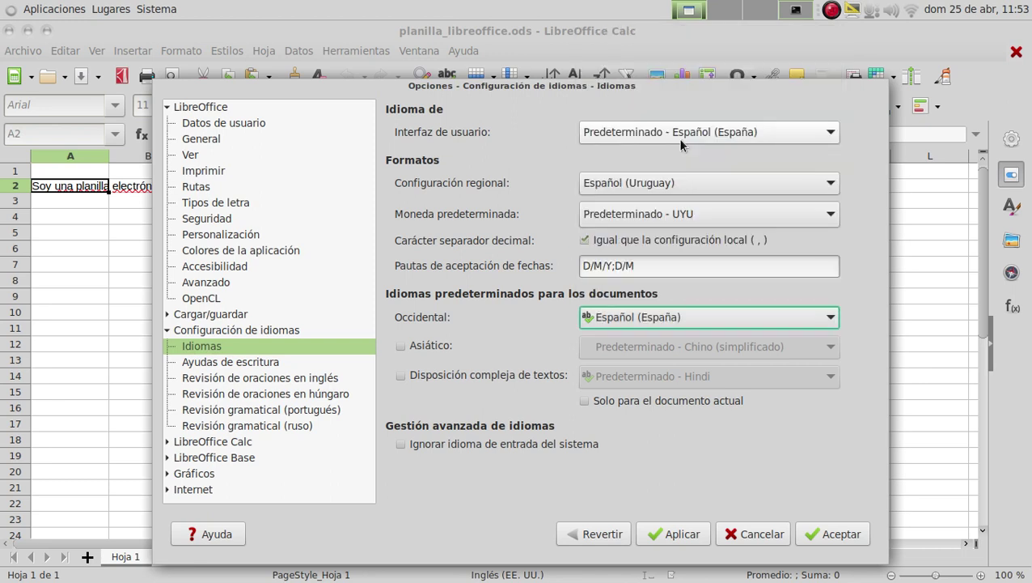
{"action": "left_click", "coordinate": [668, 534]}
{"action": "left_click", "coordinate": [824, 534]}
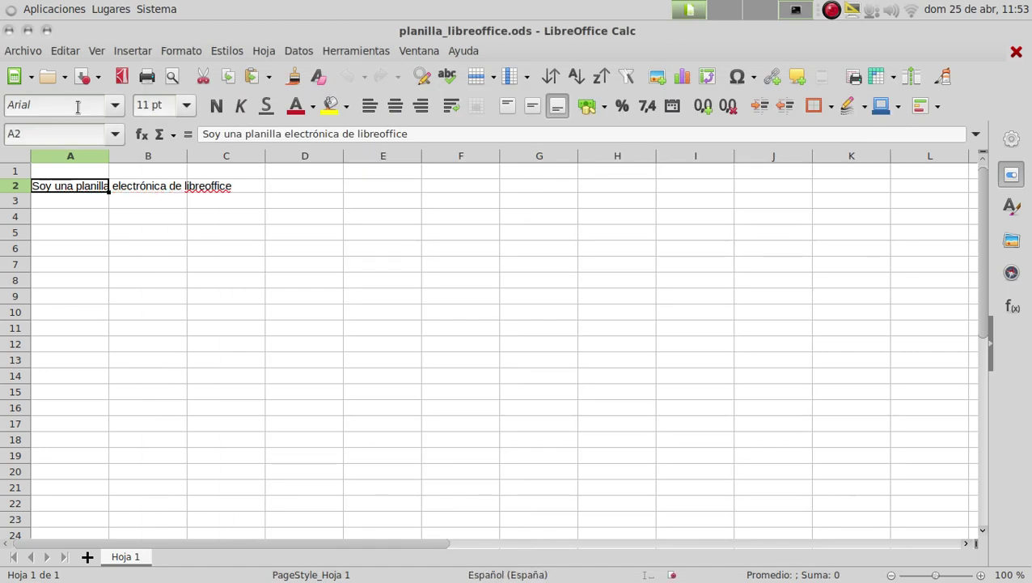
- Examine the text in cell A2 and the rest of the sheet for spelling marks under the new language
{"action": "left_click", "coordinate": [125, 202]}
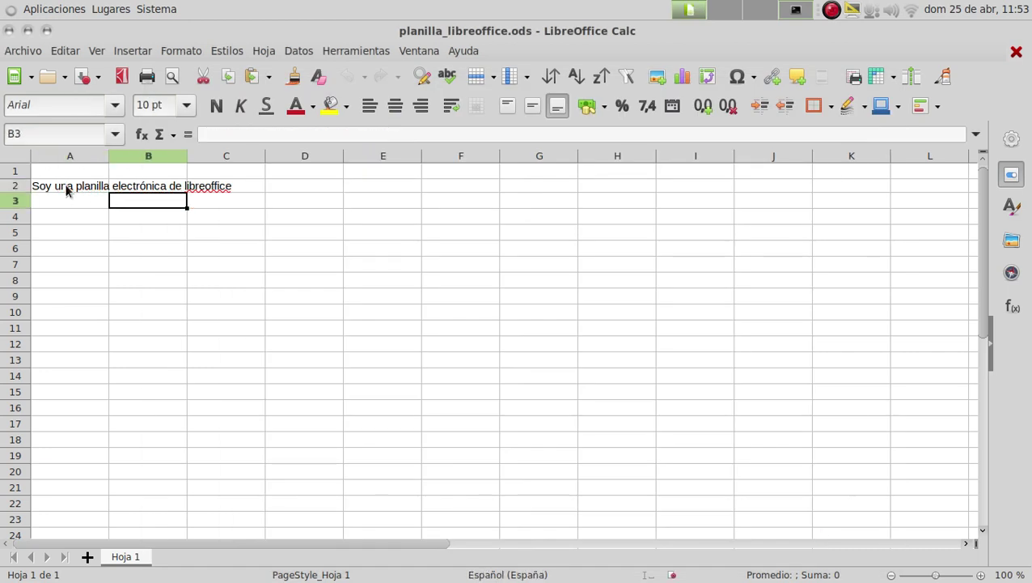
{"action": "left_click", "coordinate": [68, 187]}
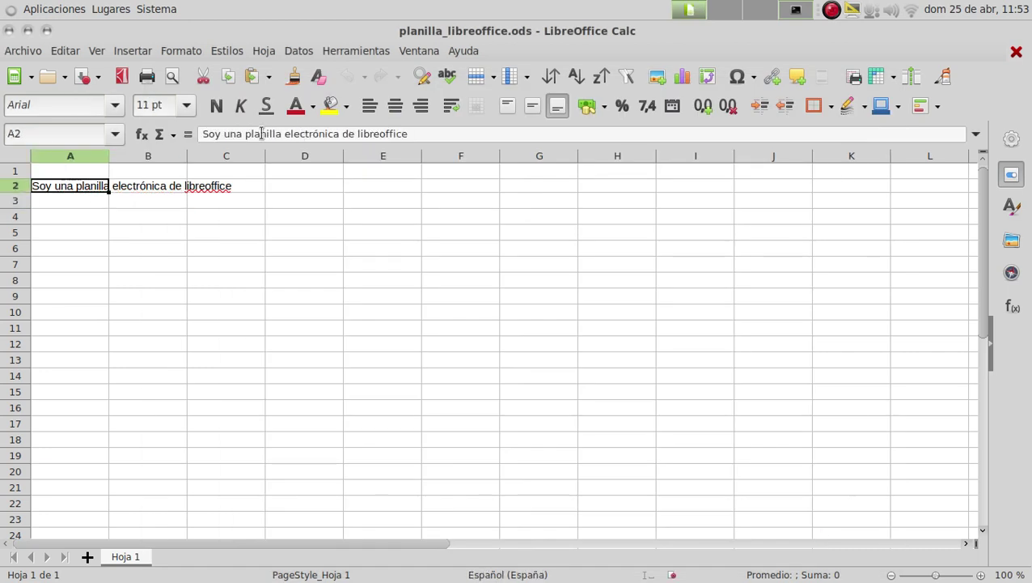
{"action": "double_click", "coordinate": [222, 135]}
{"action": "left_click", "coordinate": [191, 236]}
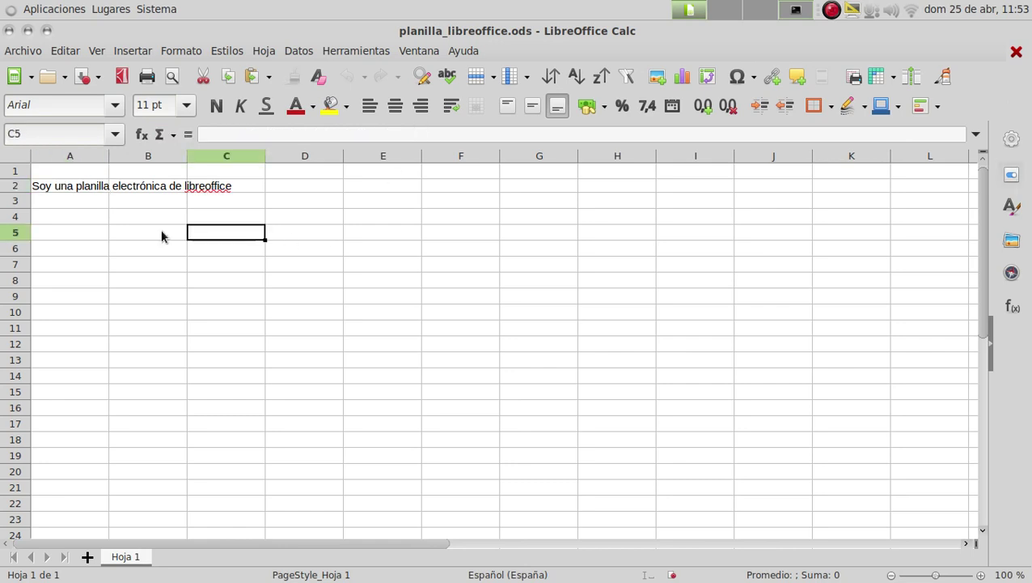
{"action": "left_click", "coordinate": [65, 189]}
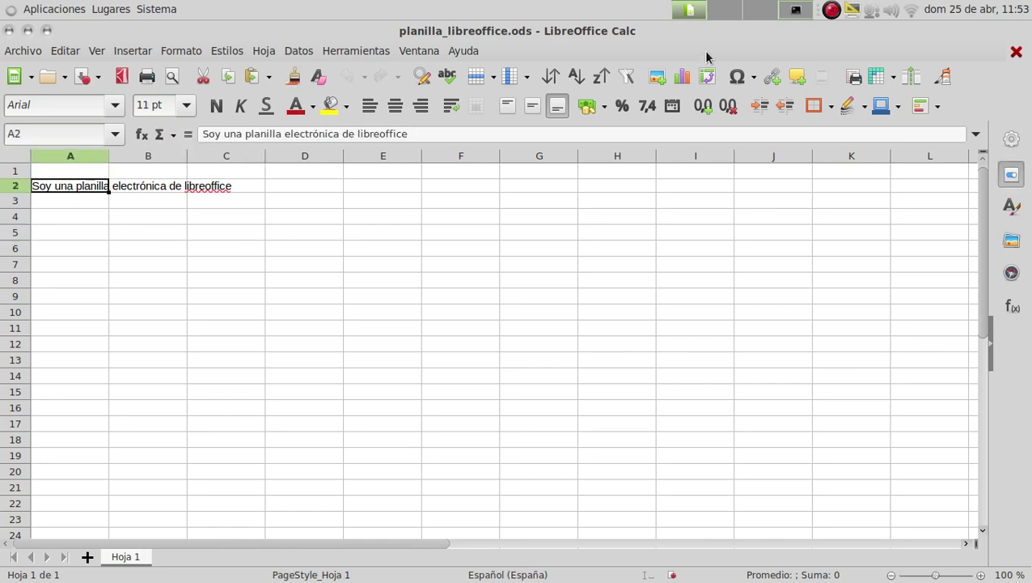
{"action": "left_click", "coordinate": [247, 293]}
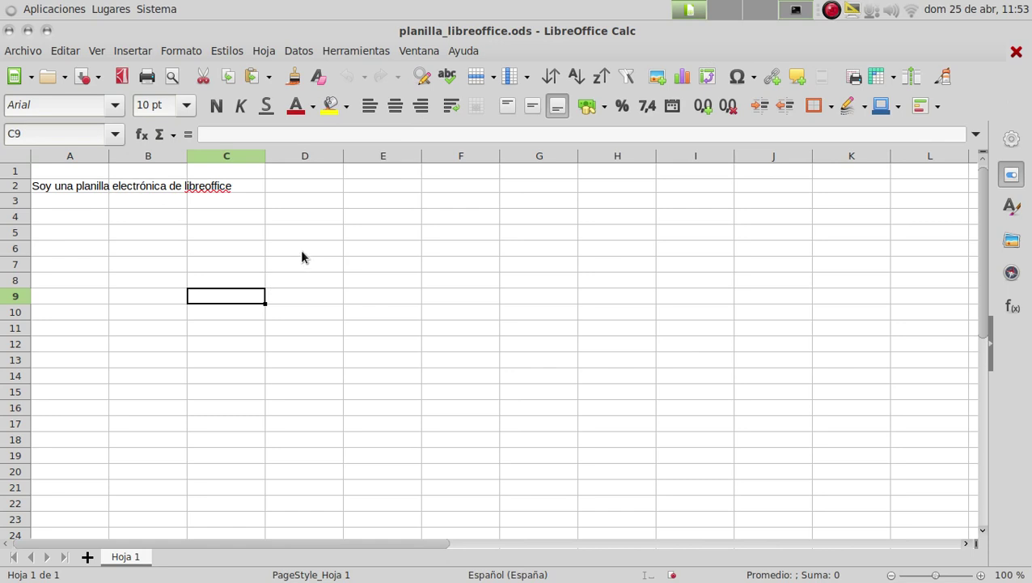
{"action": "left_click", "coordinate": [286, 254]}
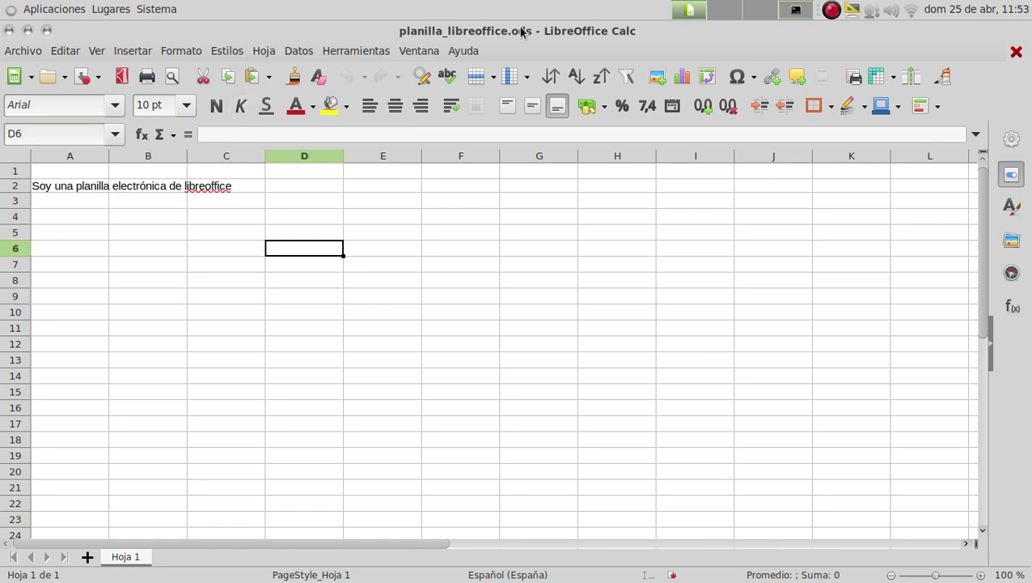
{"action": "left_click", "coordinate": [175, 270]}
{"action": "left_click_drag", "start_coordinate": [52, 174], "coordinate": [721, 476]}
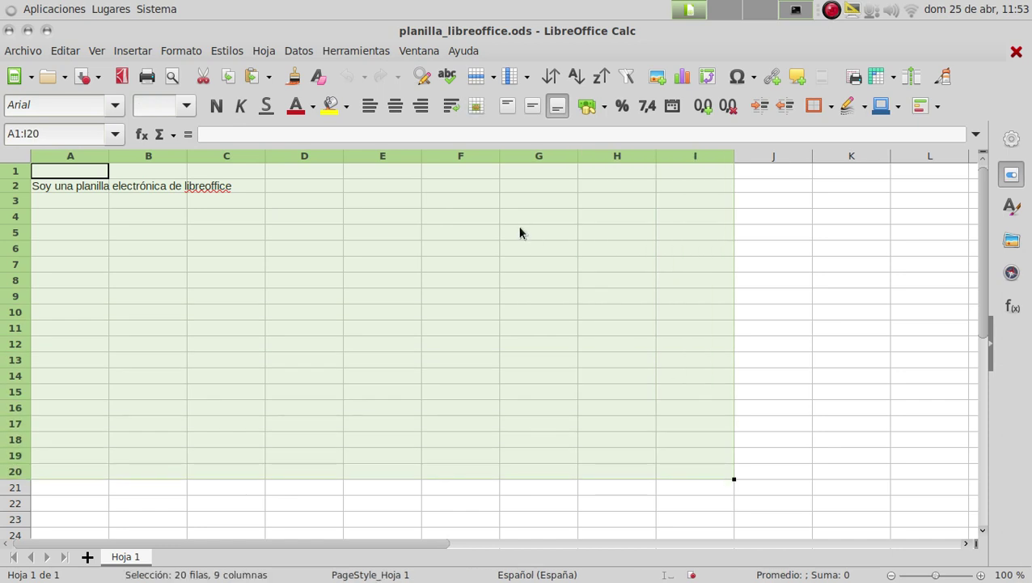
{"action": "left_click", "coordinate": [521, 232]}
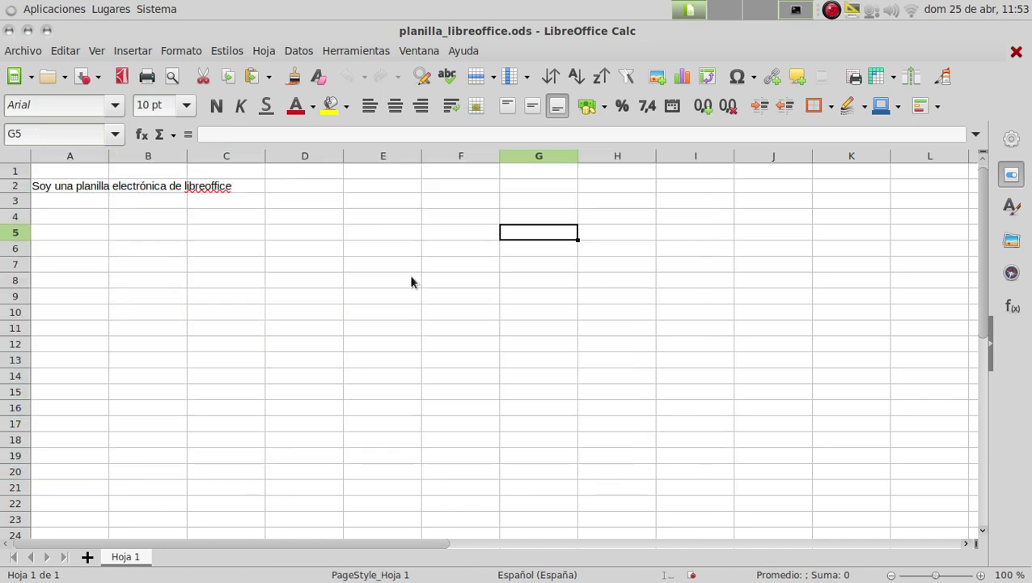
- Delete the text in cell A2 of planilla_libreoffice.ods
{"action": "left_click", "coordinate": [242, 253]}
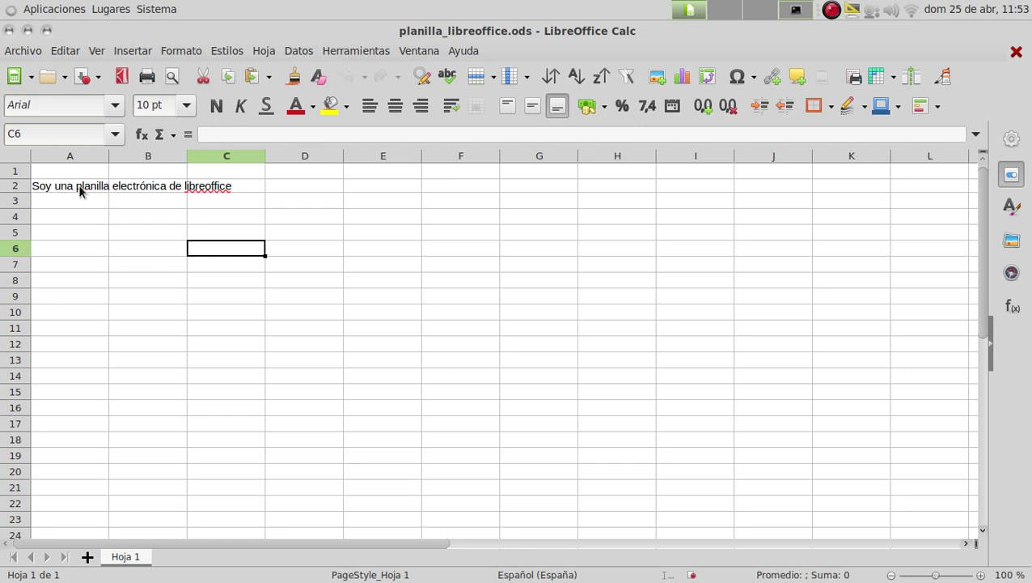
{"action": "left_click", "coordinate": [77, 186]}
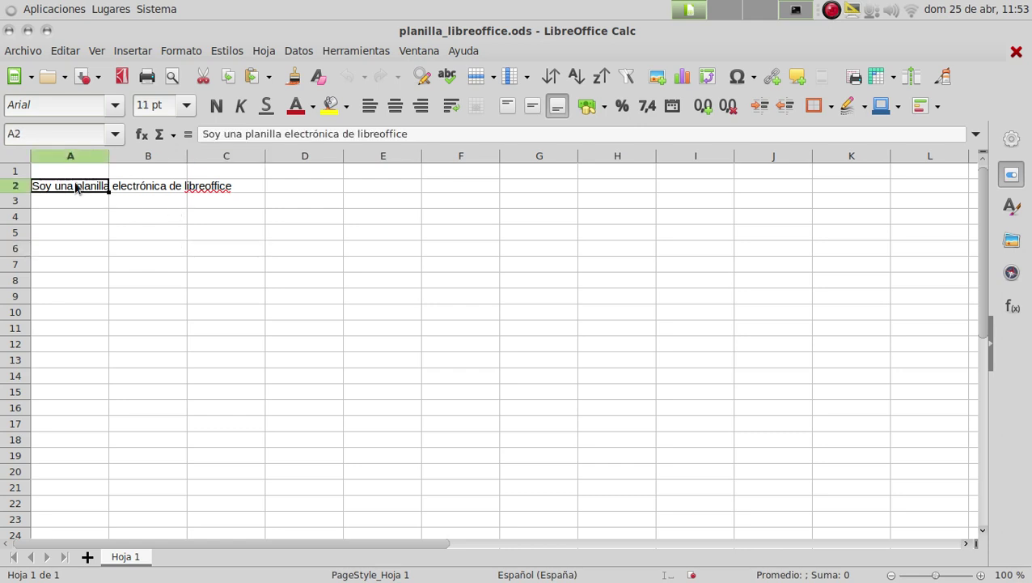
{"action": "key", "text": "Delete"}
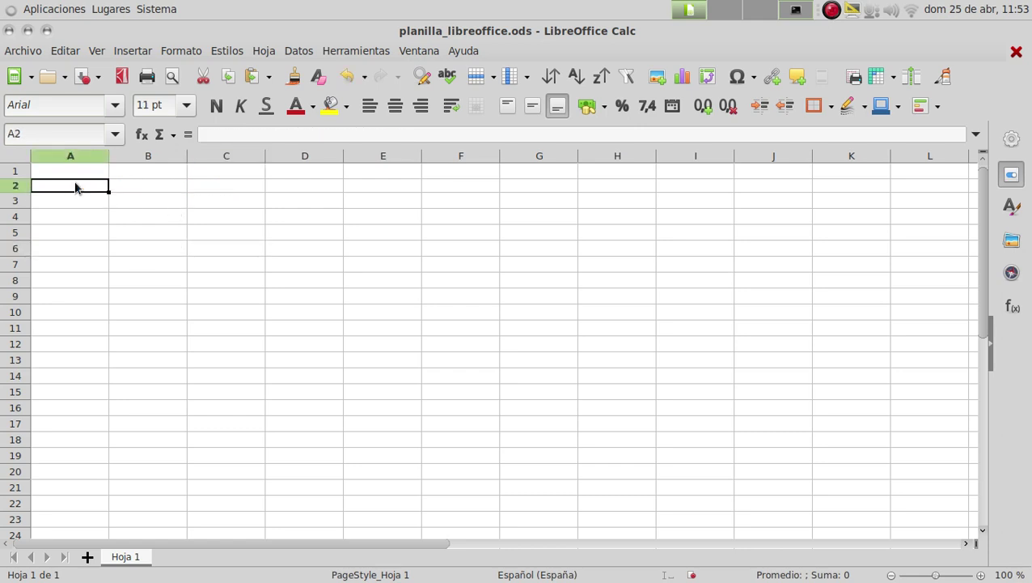
- Enter the column headings Nombre in cell A1 and edad in cell B1, and return to cell A2
{"action": "key", "text": "Up"}
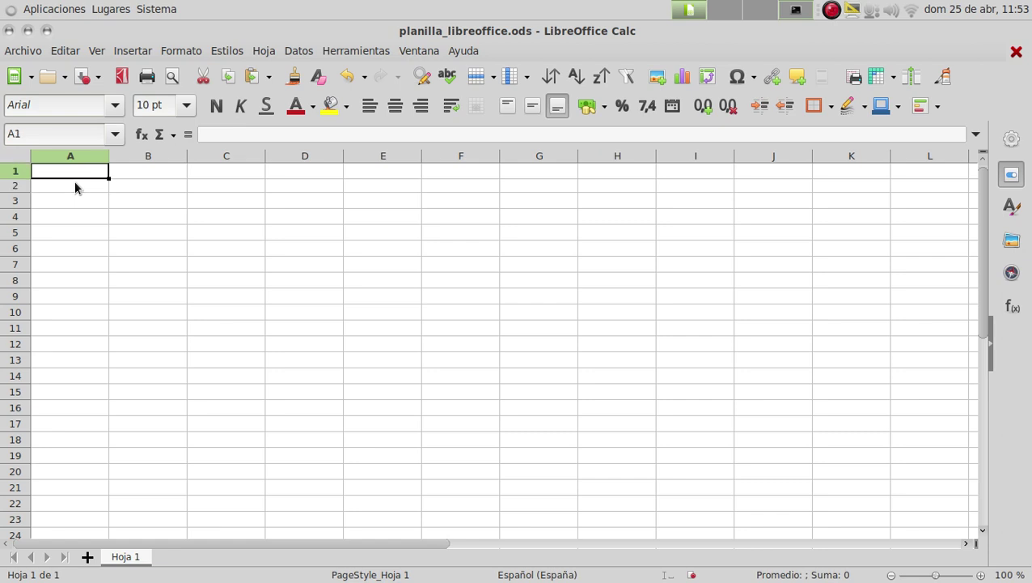
{"action": "type", "text": "Nombre"}
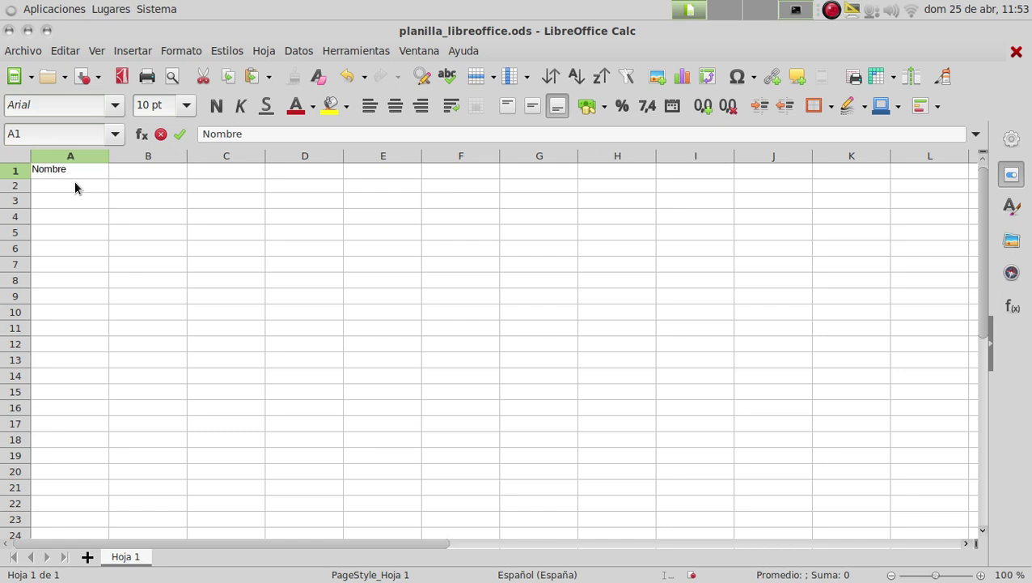
{"action": "key", "text": "Tab"}
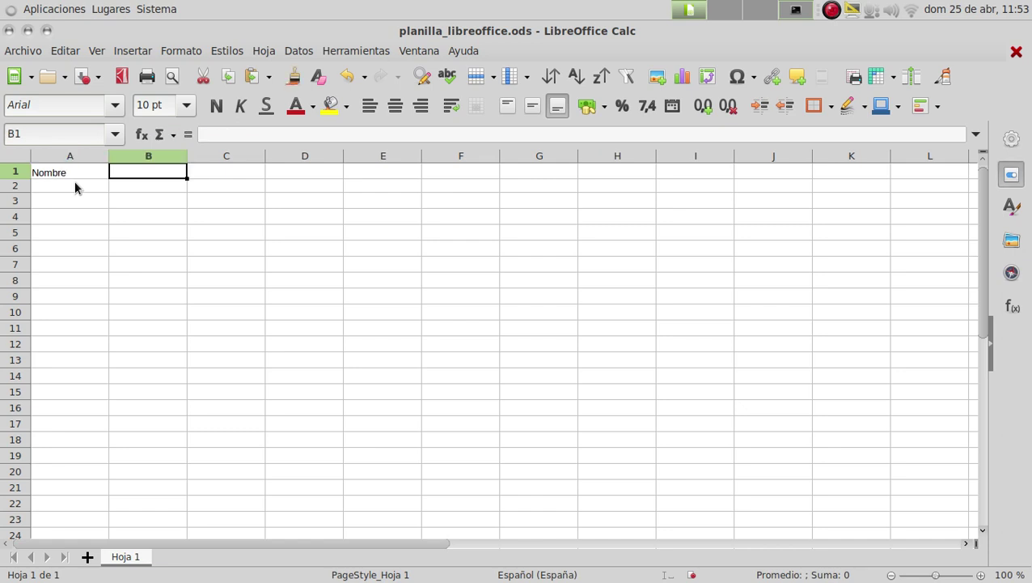
{"action": "type", "text": "edad"}
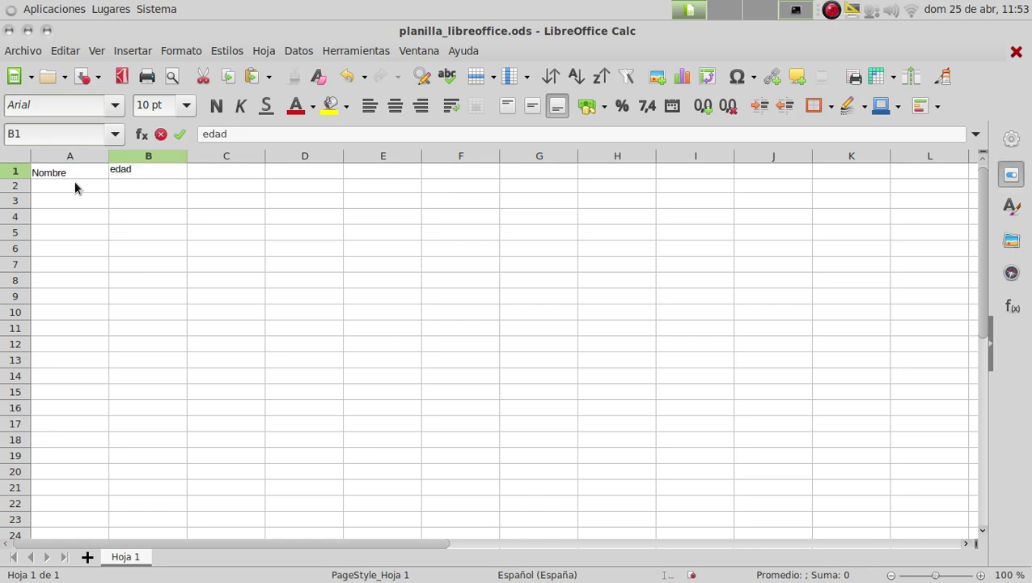
{"action": "key", "text": "Tab"}
{"action": "key", "text": "Down"}
{"action": "key", "text": "Left"}
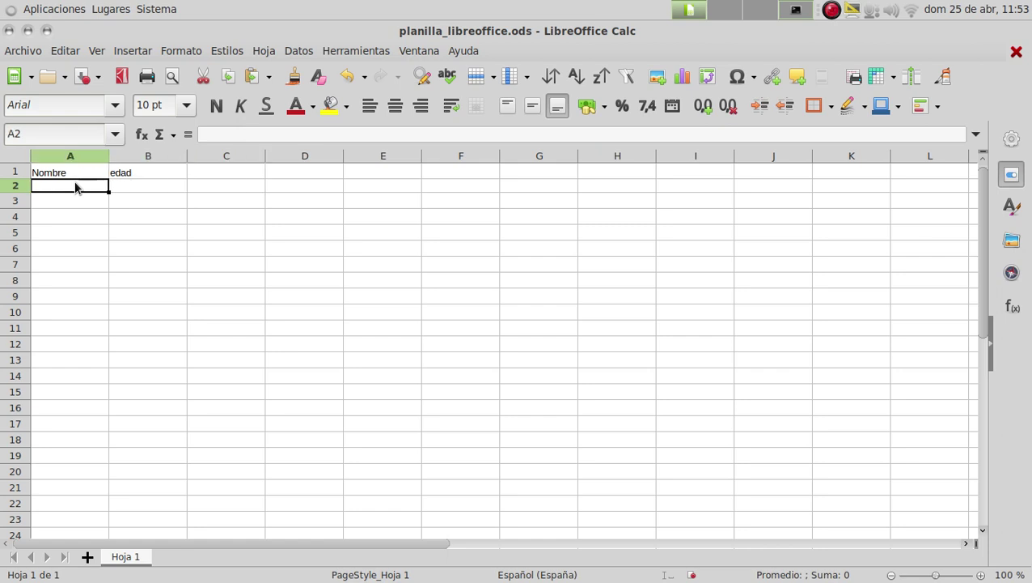
- Enter the column heading tel in cell C1
{"action": "key", "text": "Up"}
{"action": "key", "text": "Right"}
{"action": "type", "text": "tel"}
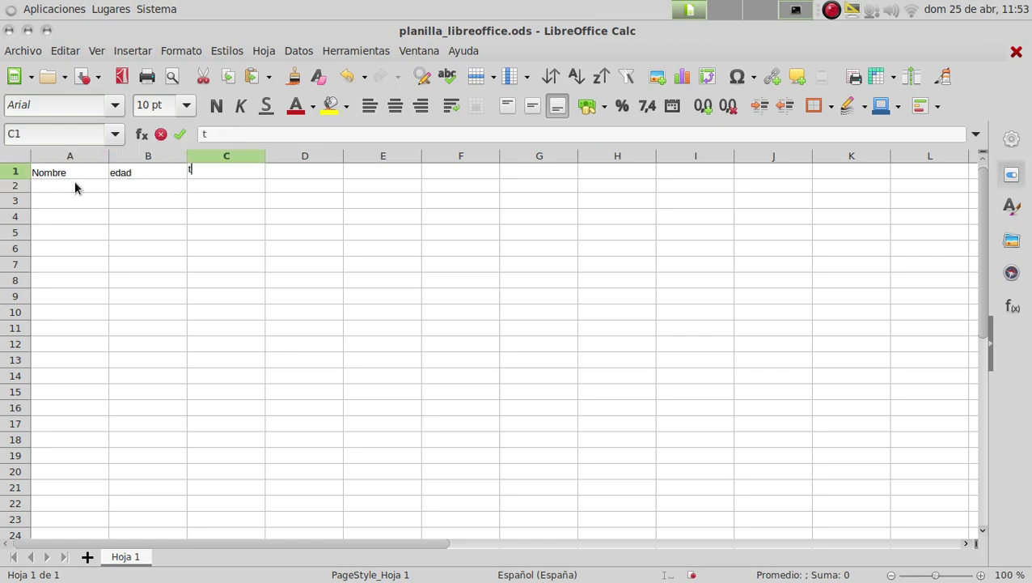
{"action": "key", "text": "Return"}
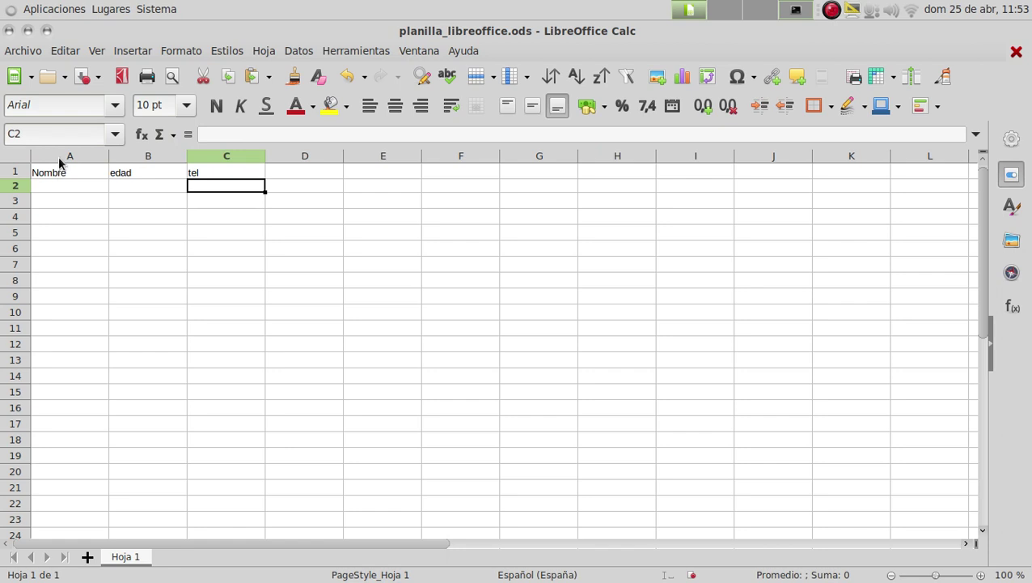
{"action": "left_click", "coordinate": [72, 158]}
{"action": "left_click", "coordinate": [161, 159]}
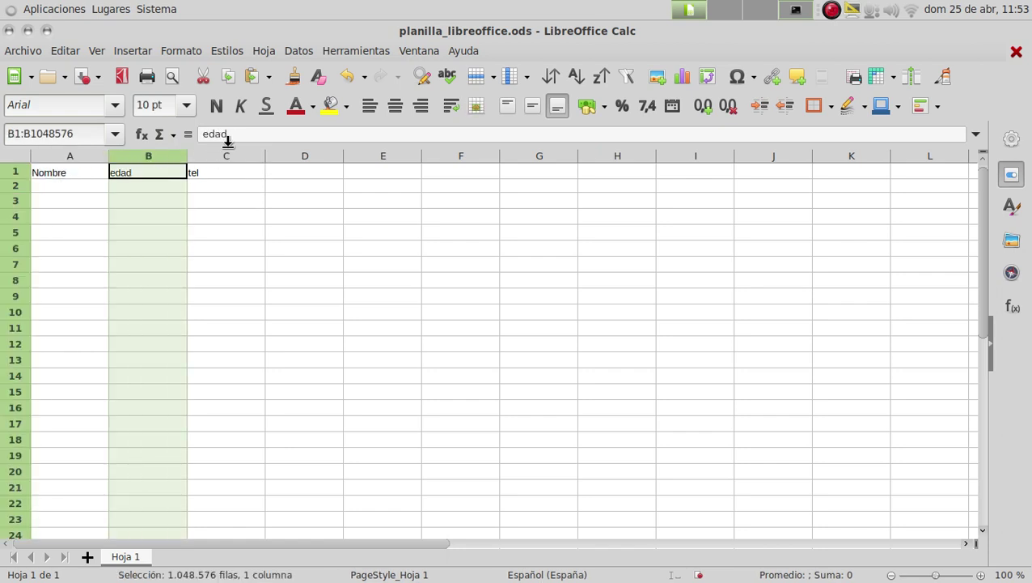
{"action": "left_click", "coordinate": [227, 157]}
{"action": "left_click", "coordinate": [185, 185]}
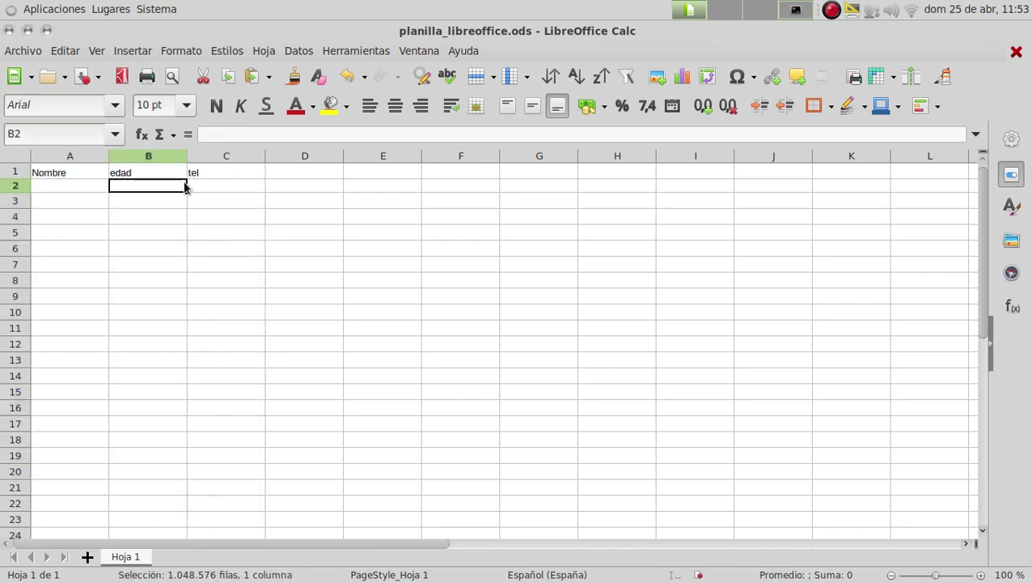
{"action": "left_click", "coordinate": [16, 186]}
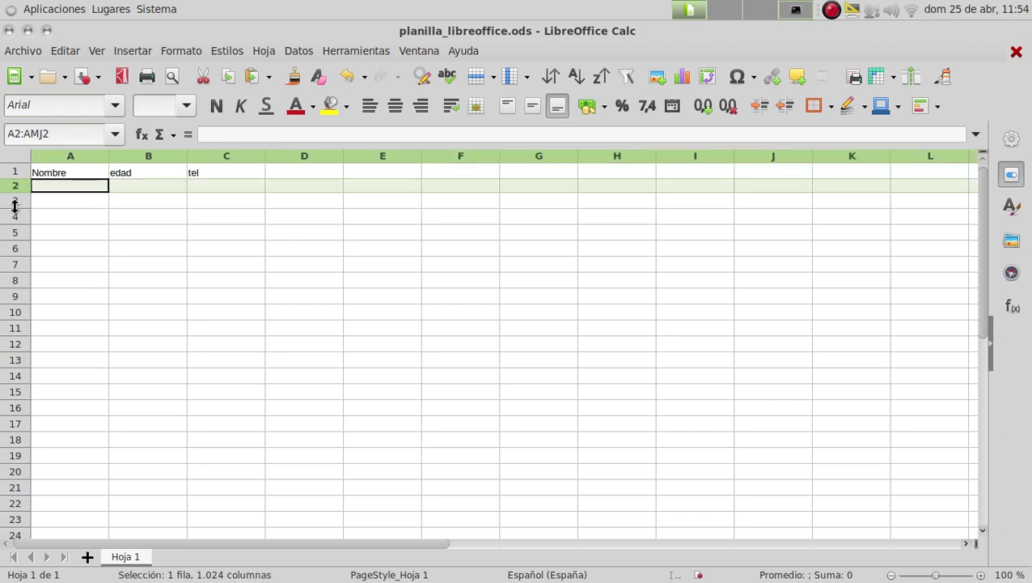
{"action": "left_click", "coordinate": [51, 209]}
- Fill row 2 with a sample first name in A2, 34 in B2 and the placeholder text dfdfdfd in C2
{"action": "left_click", "coordinate": [54, 188]}
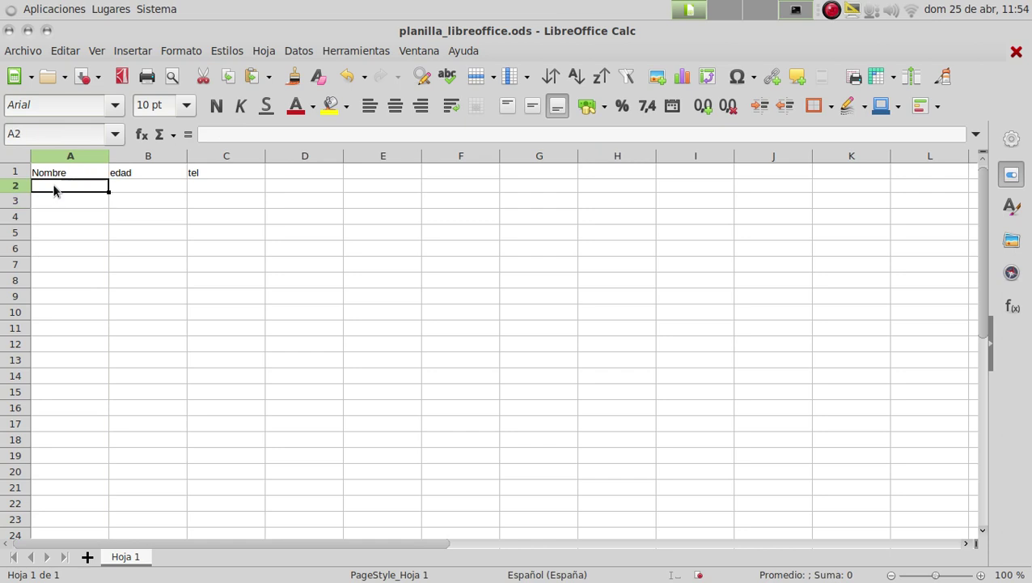
{"action": "type", "text": "pepe"}
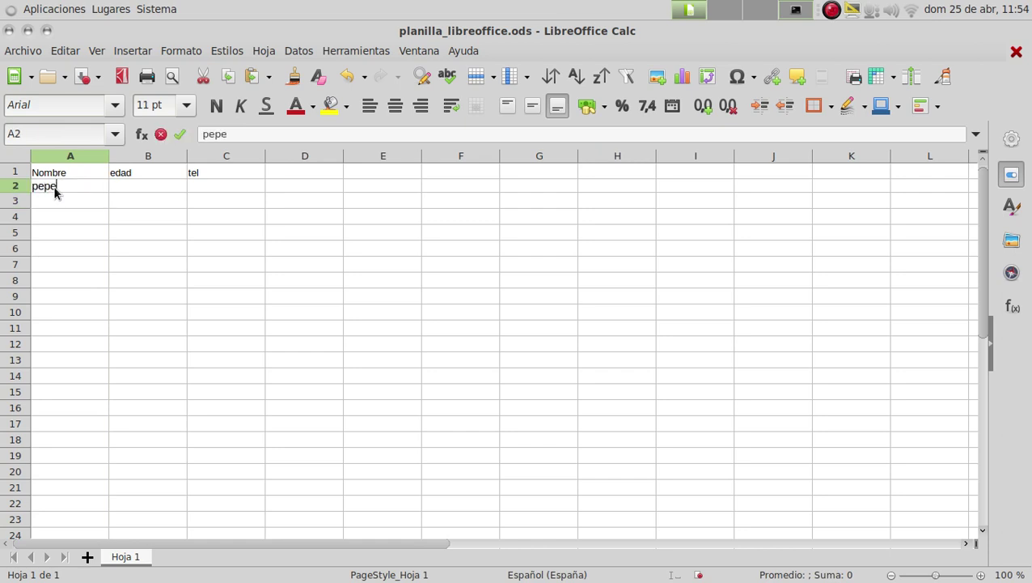
{"action": "key", "text": "Tab"}
{"action": "type", "text": "34"}
{"action": "key", "text": "Tab"}
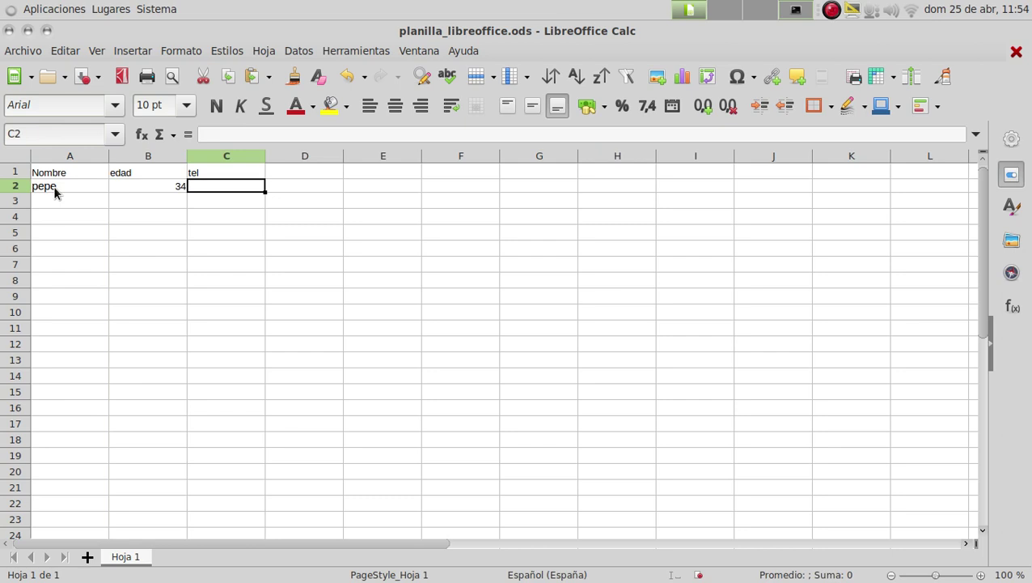
{"action": "type", "text": "dfdfdfd"}
{"action": "key", "text": "Return"}
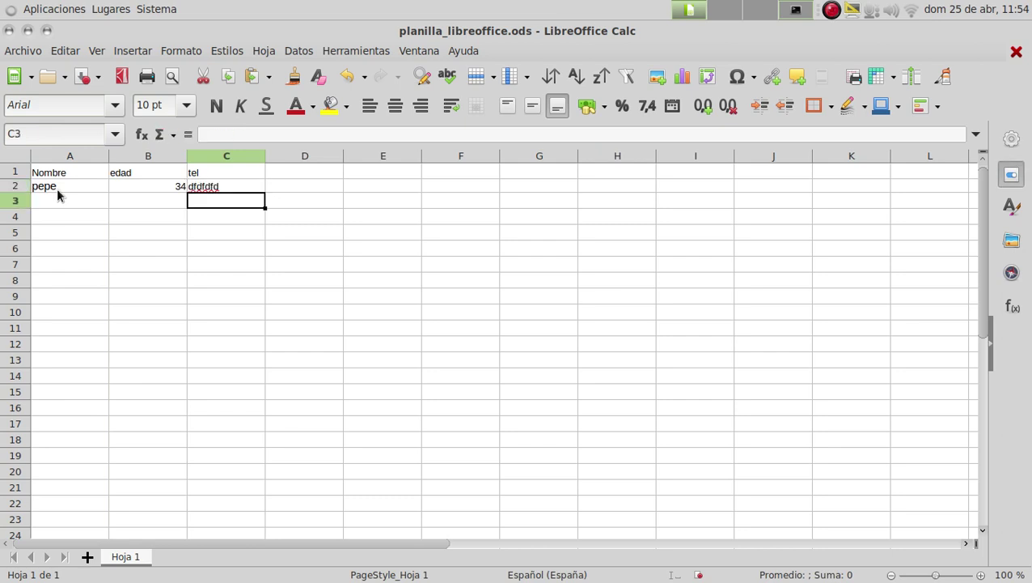
- Close the planilla_libreoffice.ods spreadsheet and return to the Office folder
{"action": "left_click", "coordinate": [25, 50]}
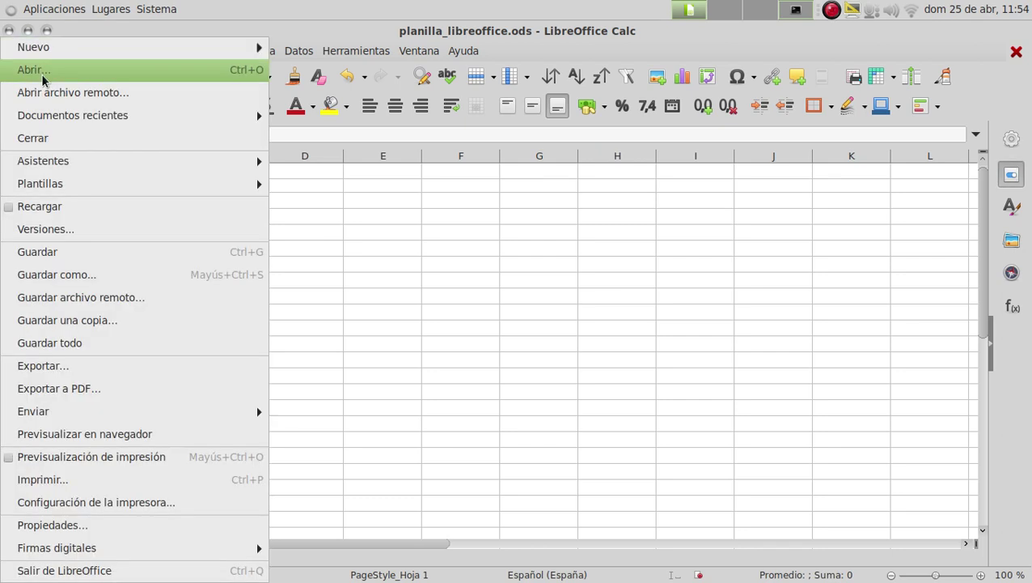
{"action": "left_click", "coordinate": [521, 357]}
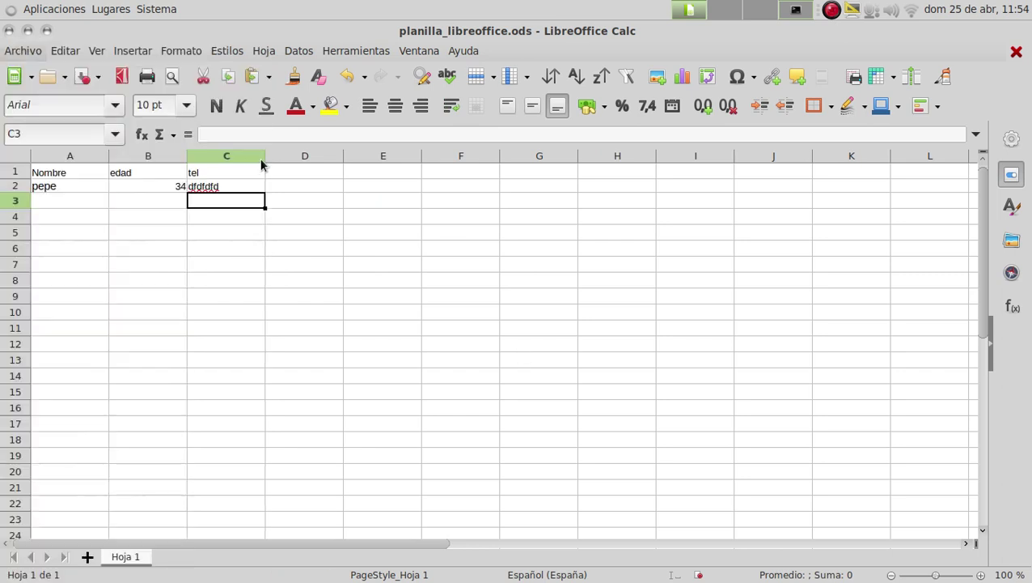
{"action": "left_click", "coordinate": [9, 30]}
{"action": "left_click", "coordinate": [643, 372]}
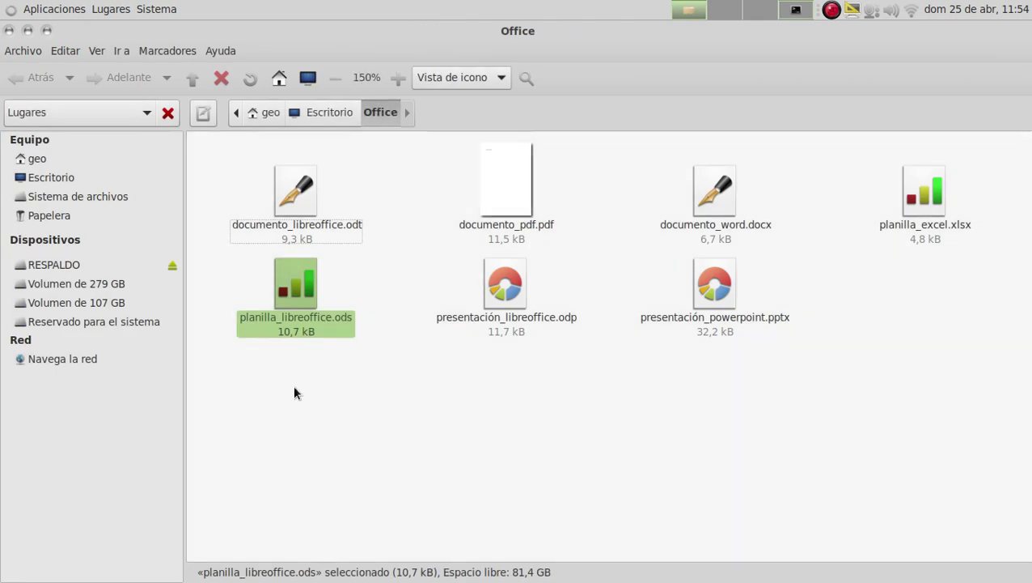
{"action": "left_click", "coordinate": [295, 381]}
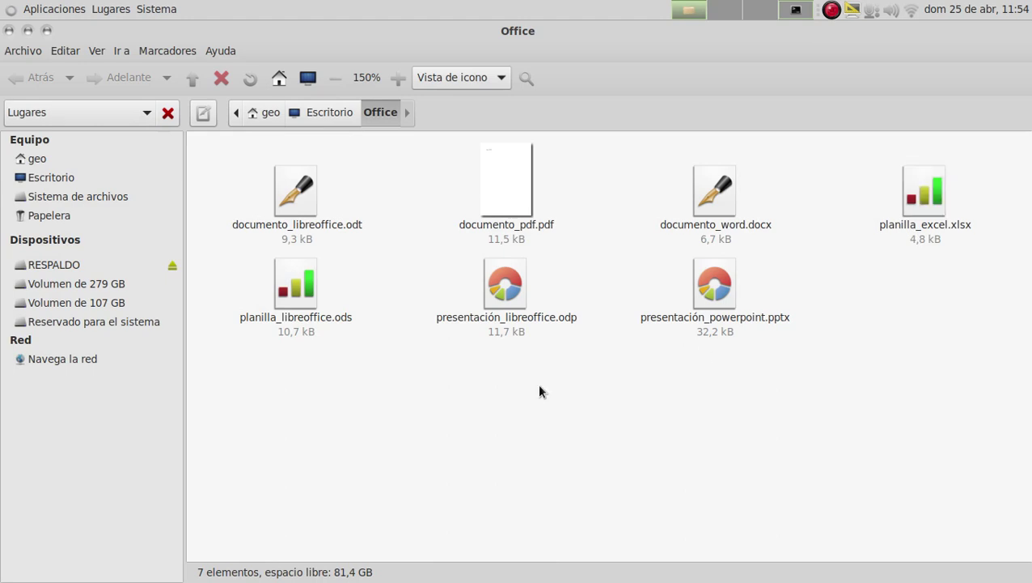
{"action": "left_click", "coordinate": [299, 299]}
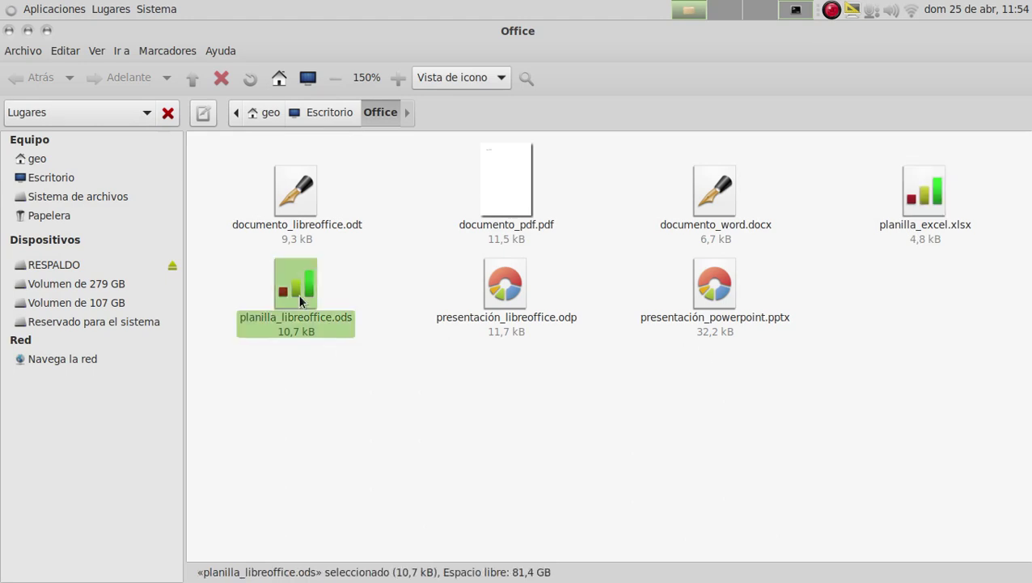
{"action": "left_click", "coordinate": [478, 380]}
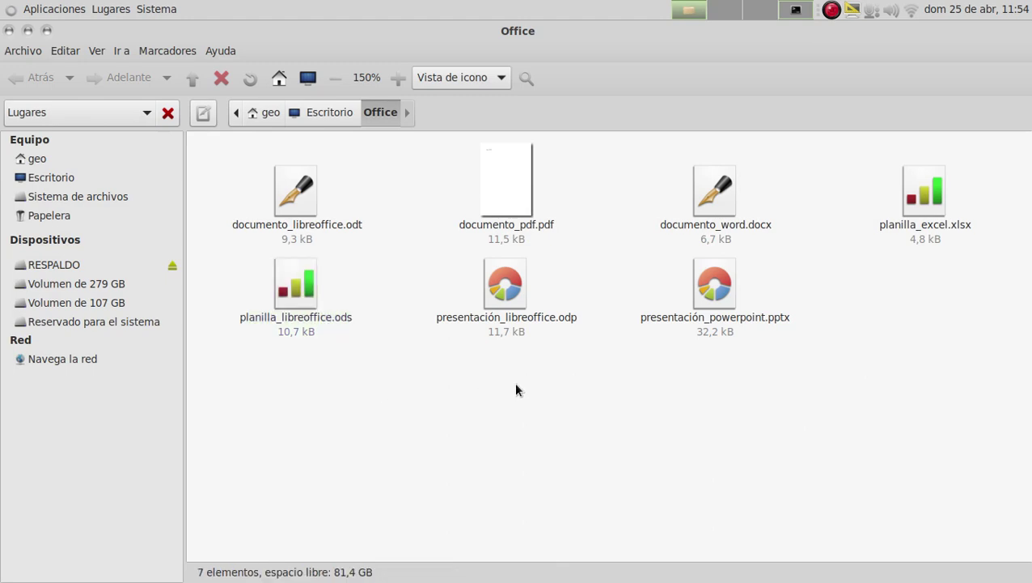
{"action": "left_click_drag", "start_coordinate": [768, 385], "coordinate": [543, 348]}
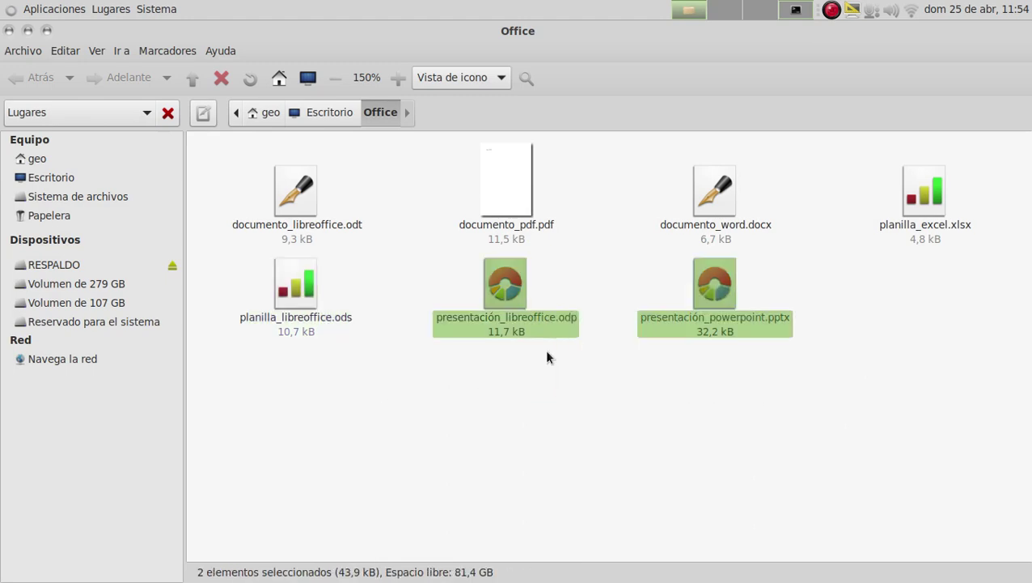
{"action": "left_click", "coordinate": [614, 414]}
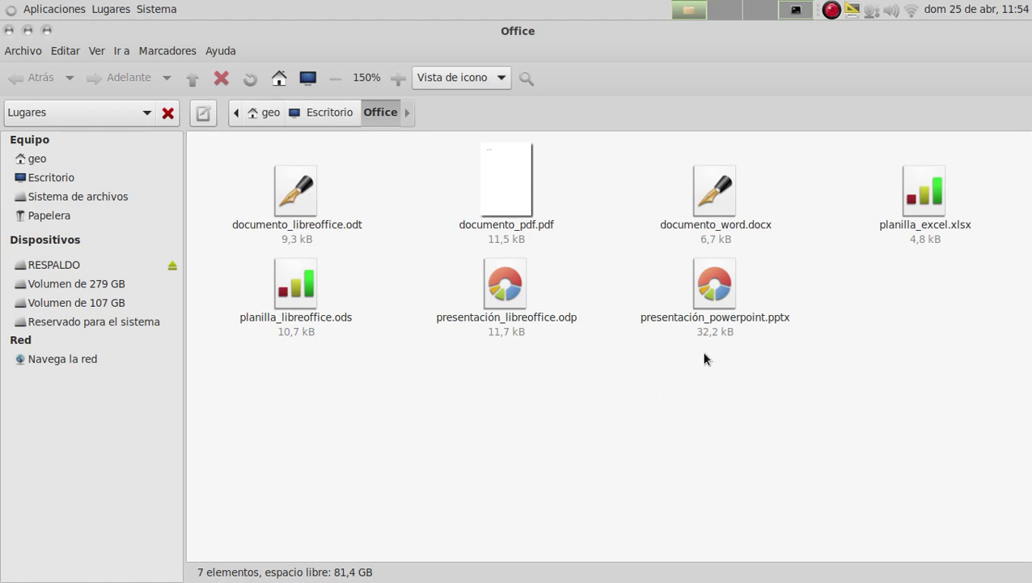
- Open presentación_powerpoint.pptx from the Office folder and hide its slide properties sidebar
{"action": "double_click", "coordinate": [715, 280]}
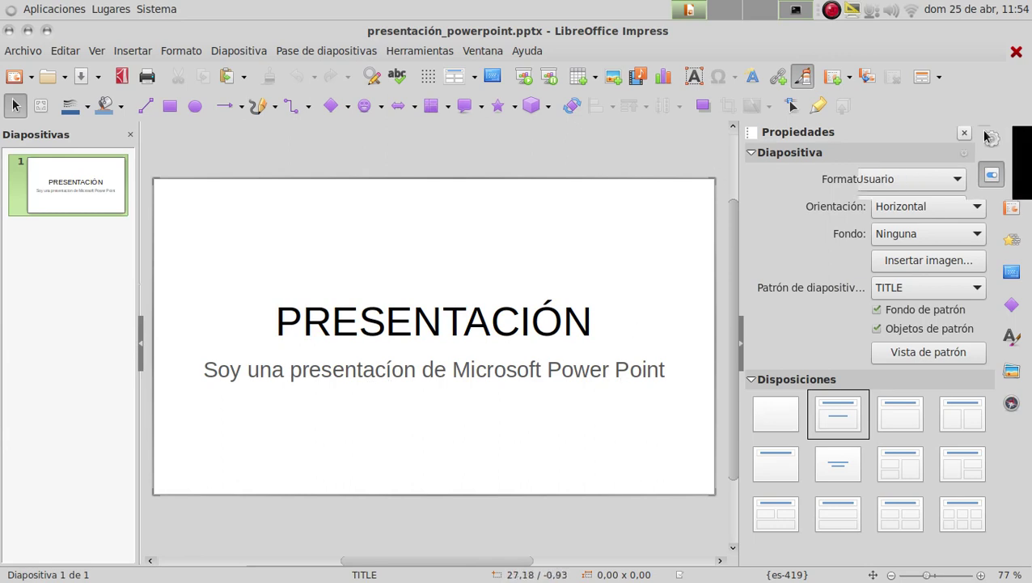
{"action": "left_click", "coordinate": [985, 135]}
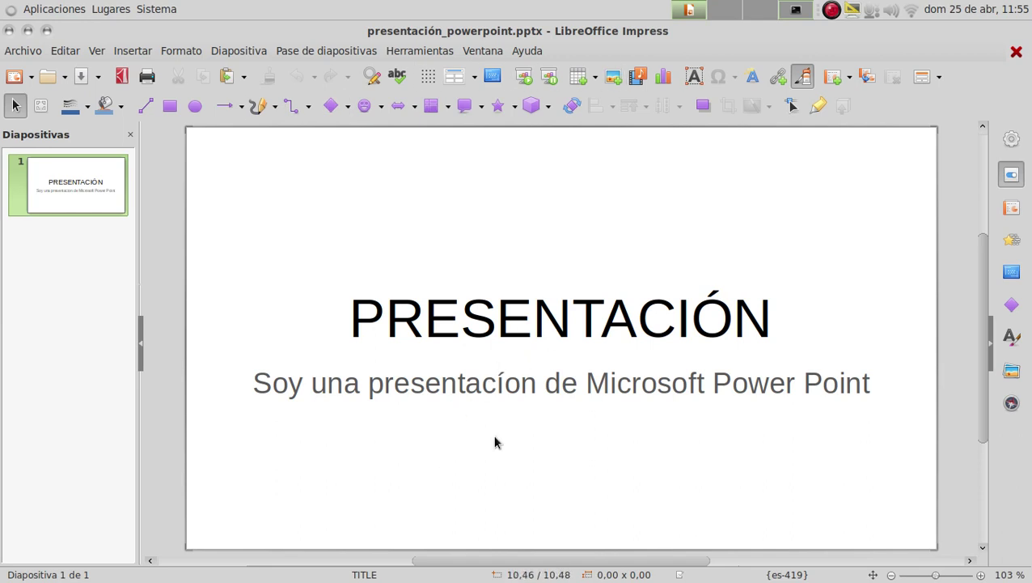
- Play presentación_powerpoint.pptx as a slideshow from the first slide to the end, exit it and close the presentation
{"action": "left_click", "coordinate": [525, 77]}
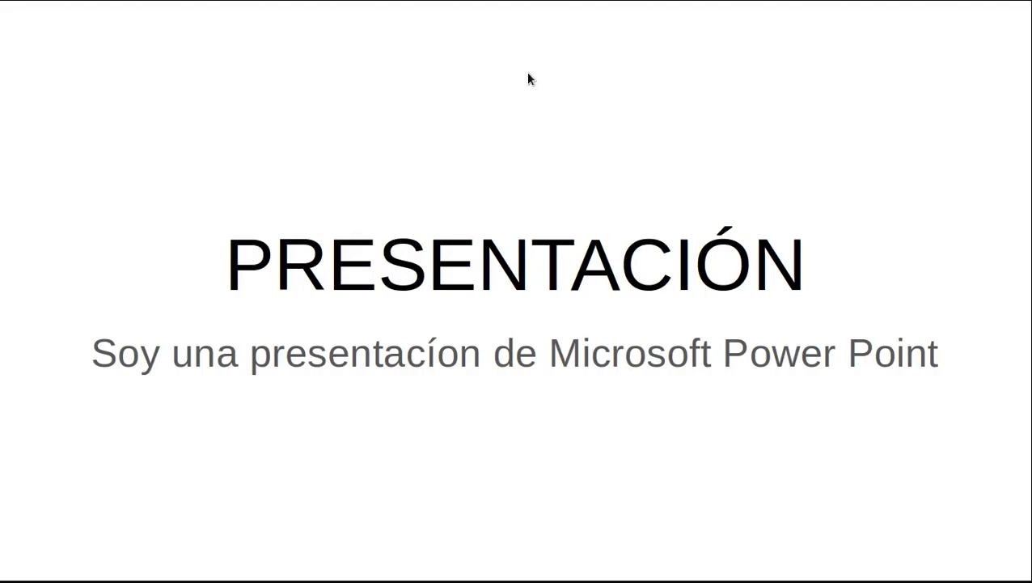
{"action": "left_click", "coordinate": [526, 174]}
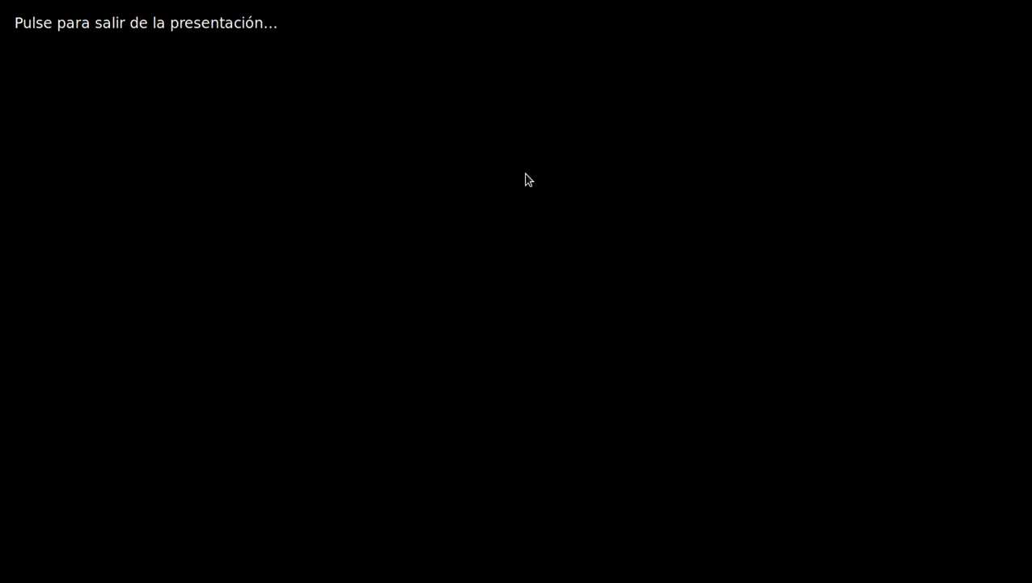
{"action": "left_click", "coordinate": [527, 178]}
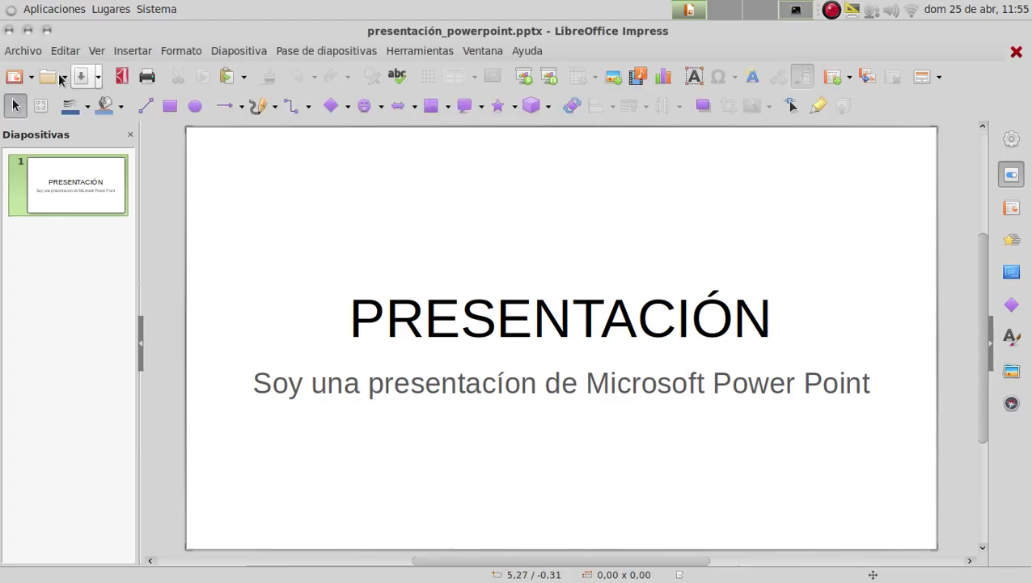
{"action": "left_click", "coordinate": [9, 30]}
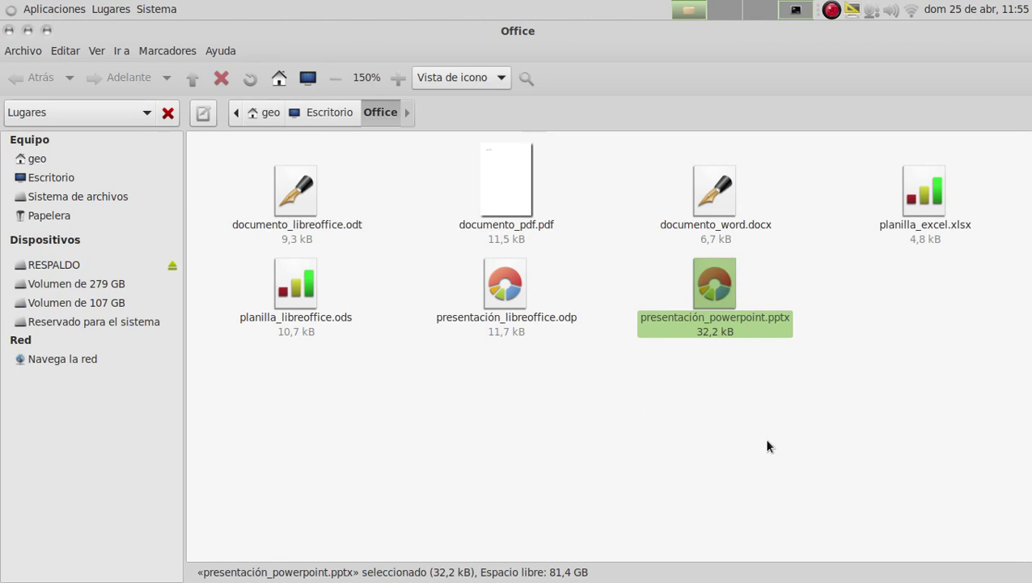
{"action": "left_click", "coordinate": [767, 446]}
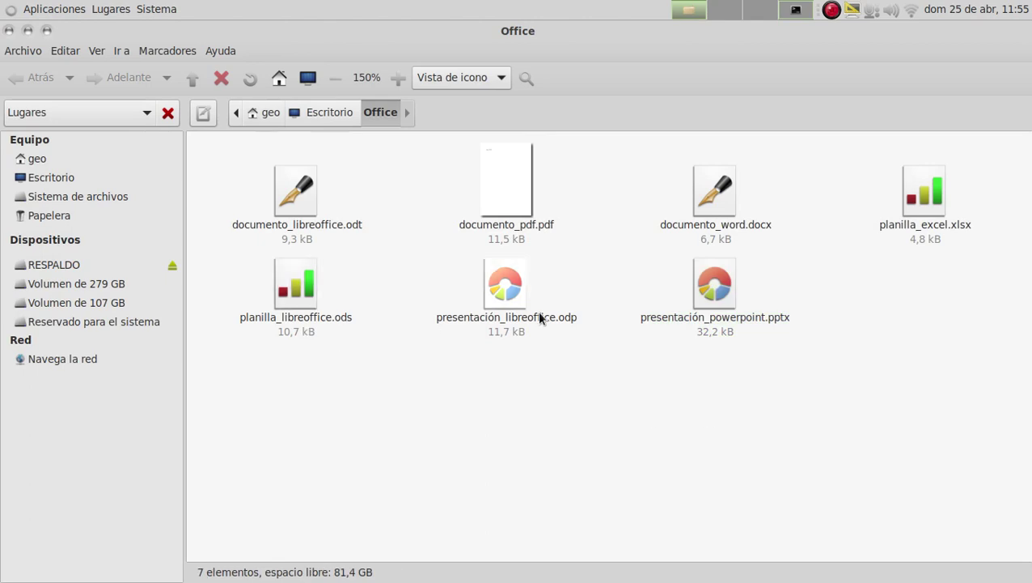
- Open presentación_libreoffice.odp from the Office folder in LibreOffice Impress
{"action": "left_click", "coordinate": [504, 296]}
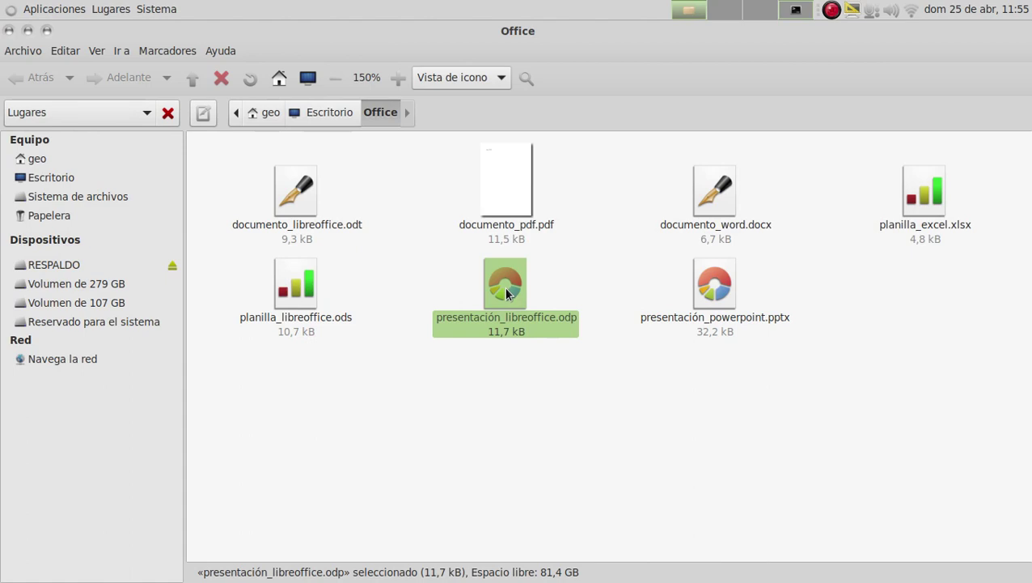
{"action": "right_click", "coordinate": [507, 293]}
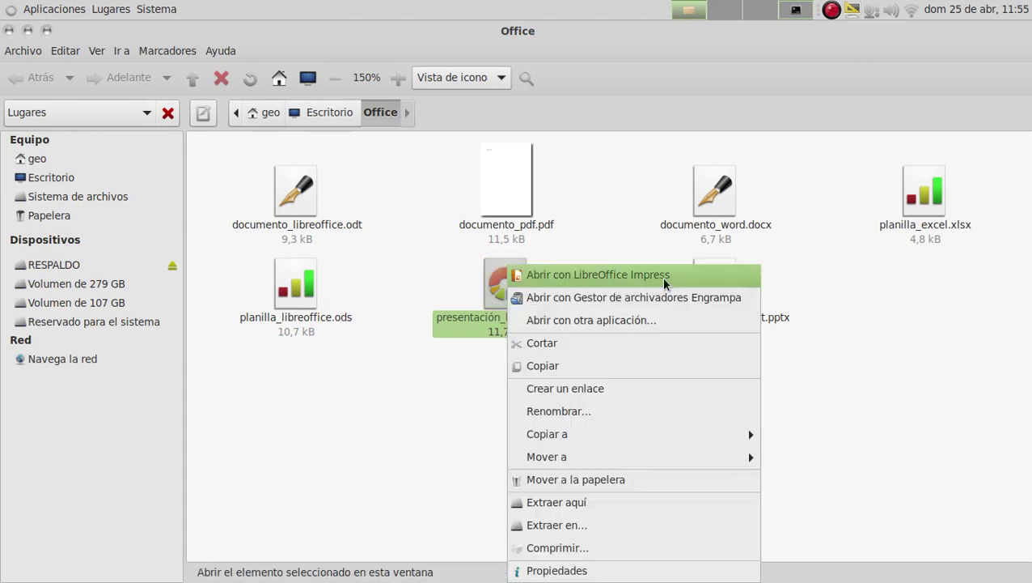
{"action": "left_click", "coordinate": [488, 334]}
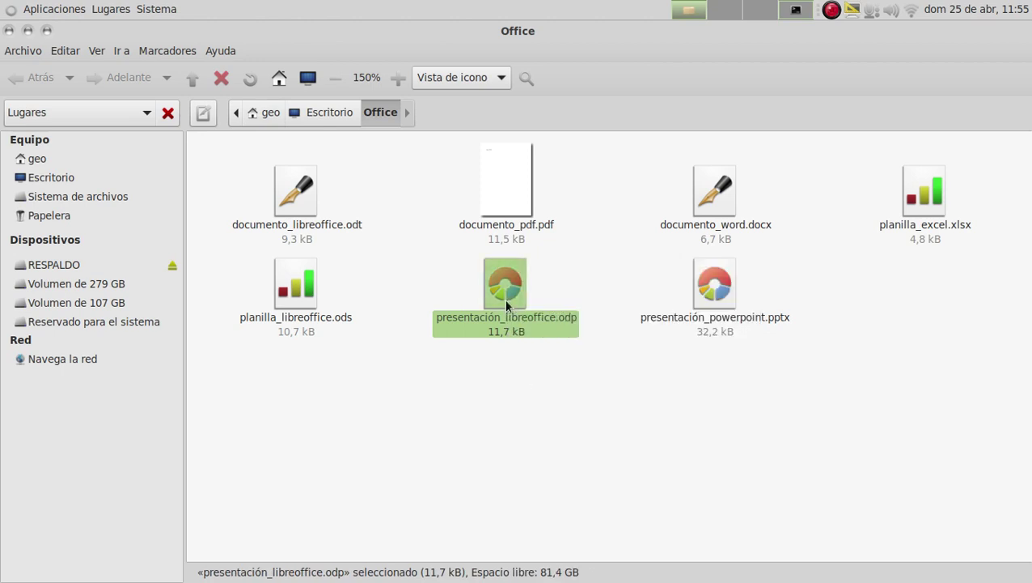
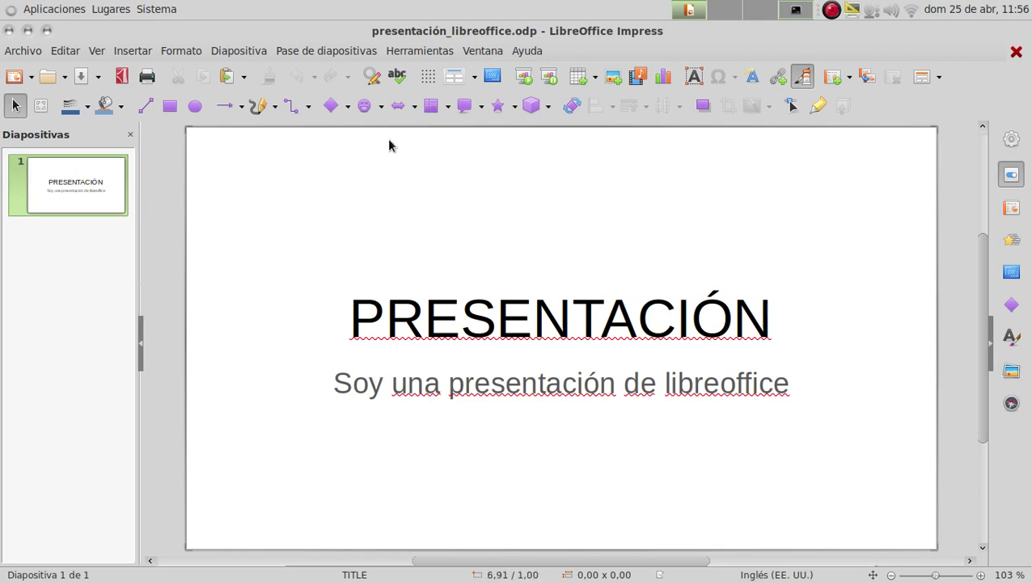
- Open the language settings (Idiomas) in the LibreOffice options
{"action": "left_click", "coordinate": [400, 51]}
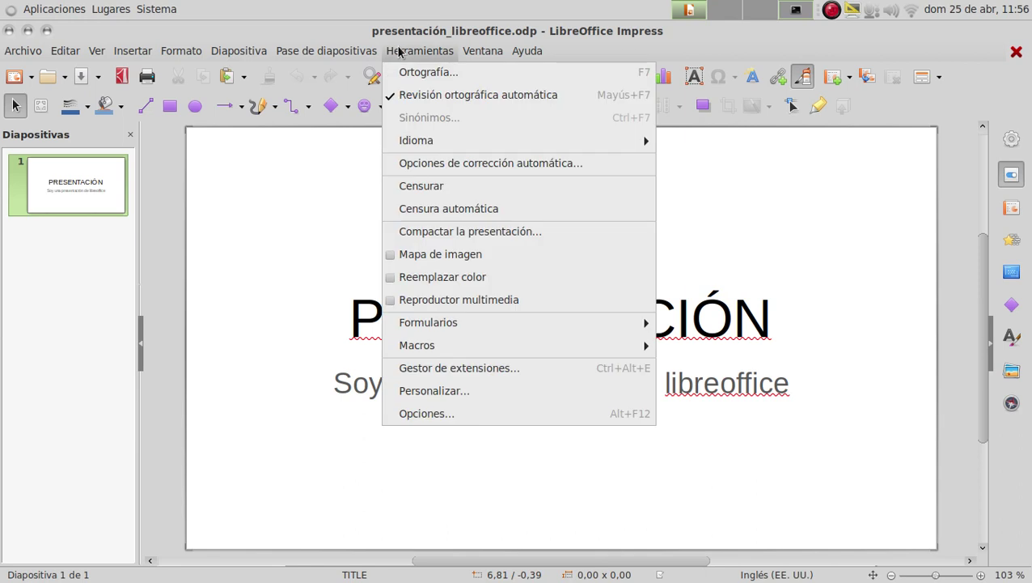
{"action": "left_click", "coordinate": [449, 414]}
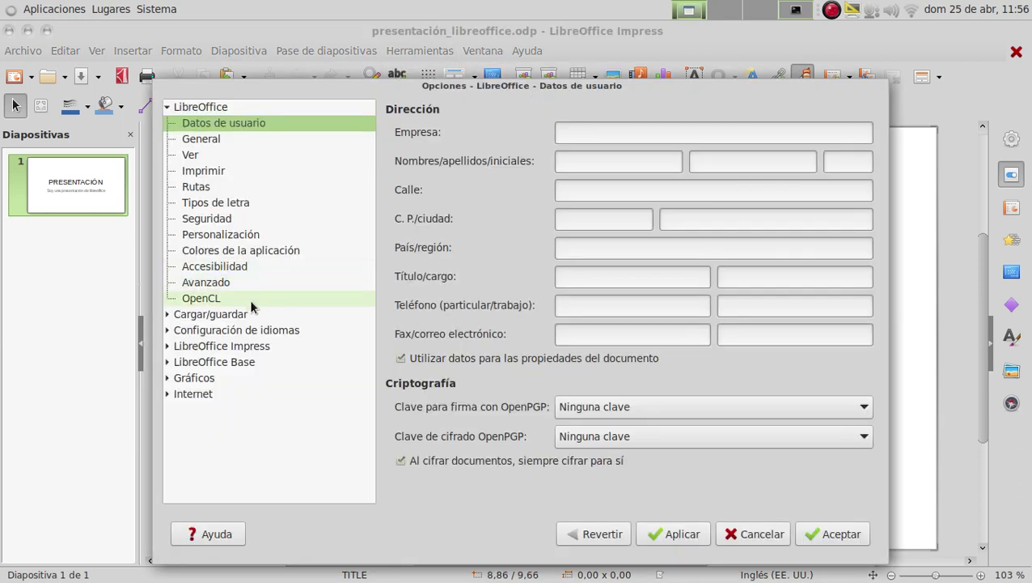
{"action": "left_click", "coordinate": [167, 331]}
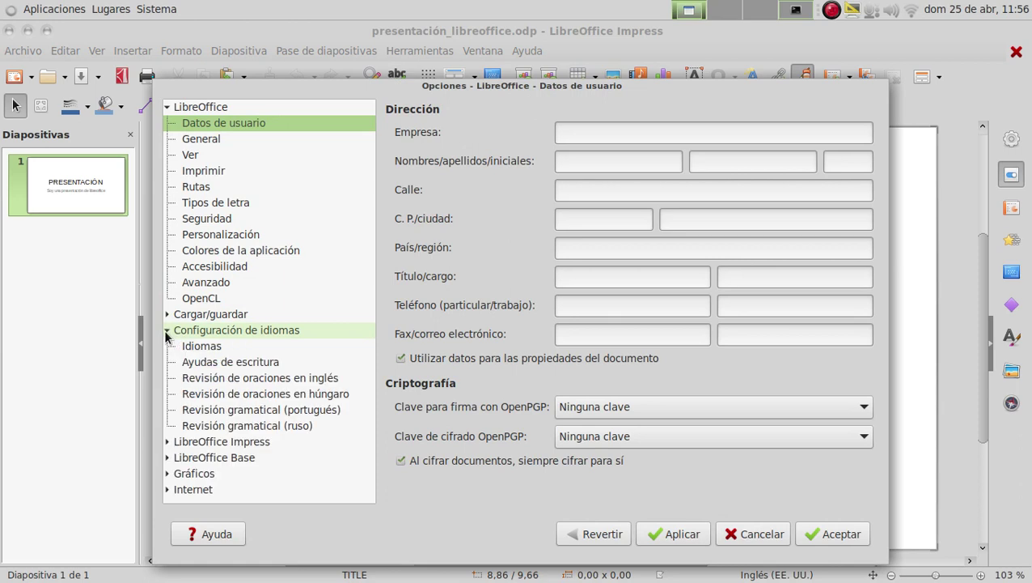
{"action": "left_click", "coordinate": [179, 348]}
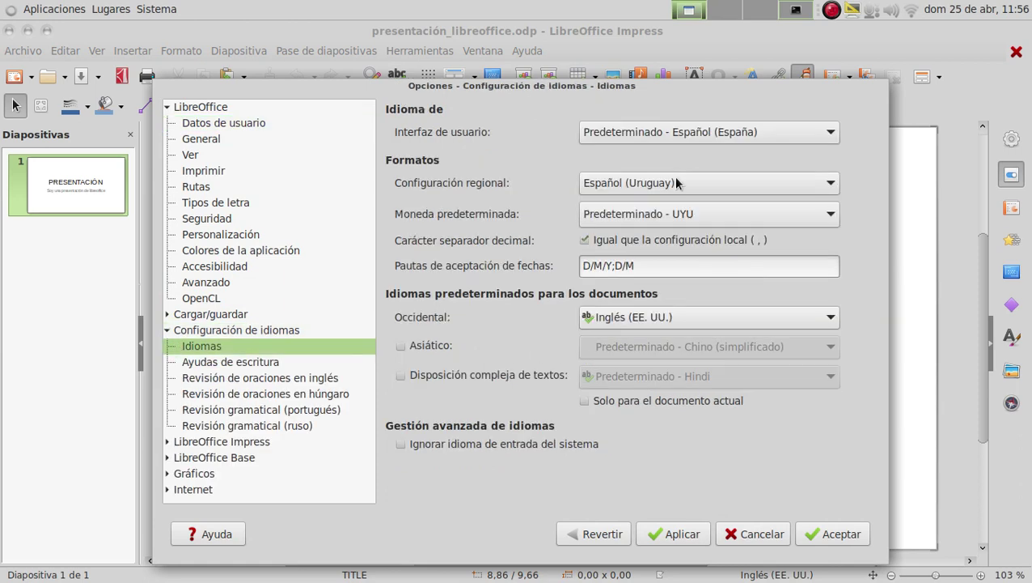
- Try to set the default Western document language to Español (España) and apply it
{"action": "left_click", "coordinate": [668, 317]}
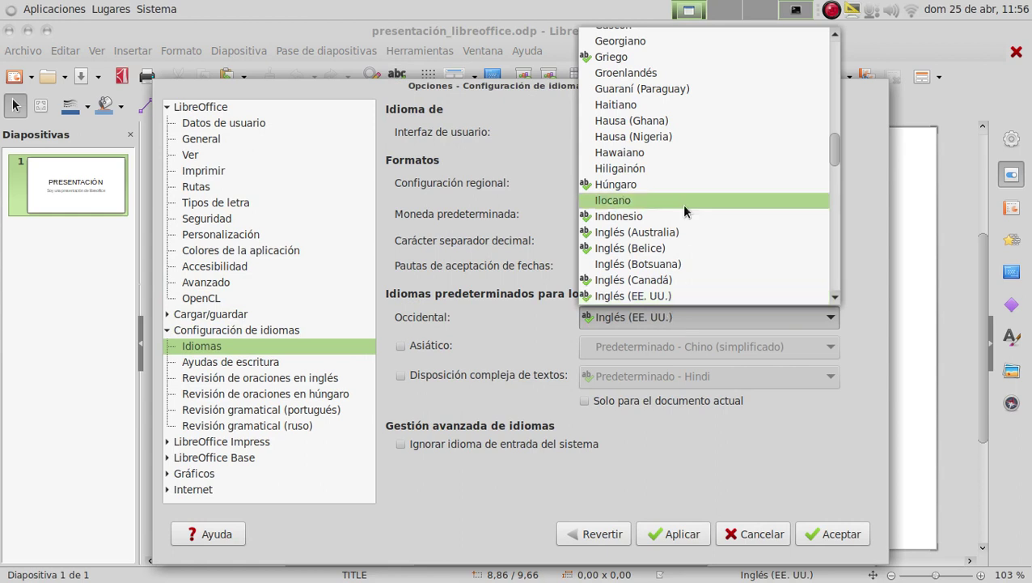
{"action": "scroll", "coordinate": [681, 204], "scroll_direction": "up", "scroll_amount": 6}
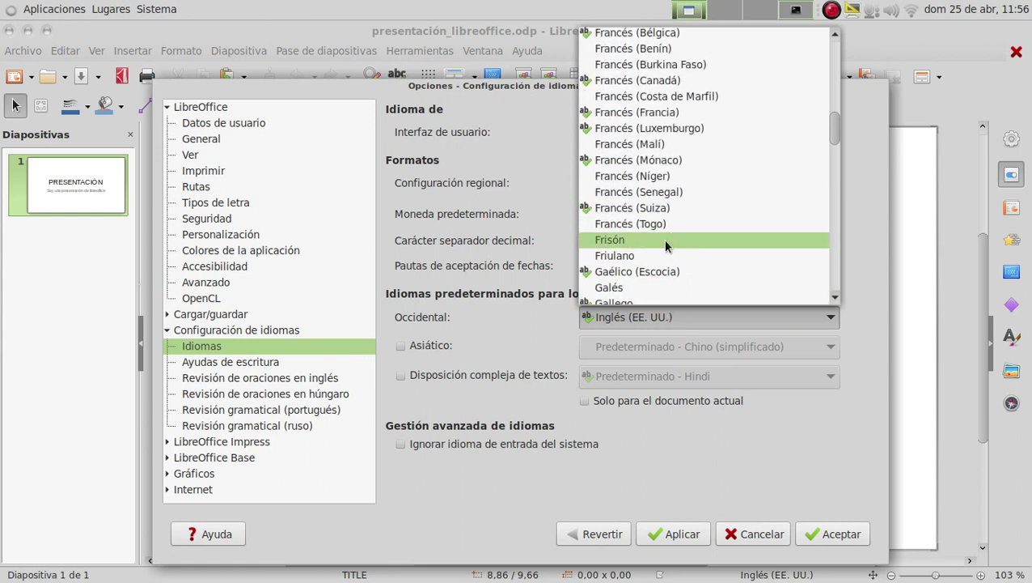
{"action": "scroll", "coordinate": [657, 252], "scroll_direction": "up", "scroll_amount": 5}
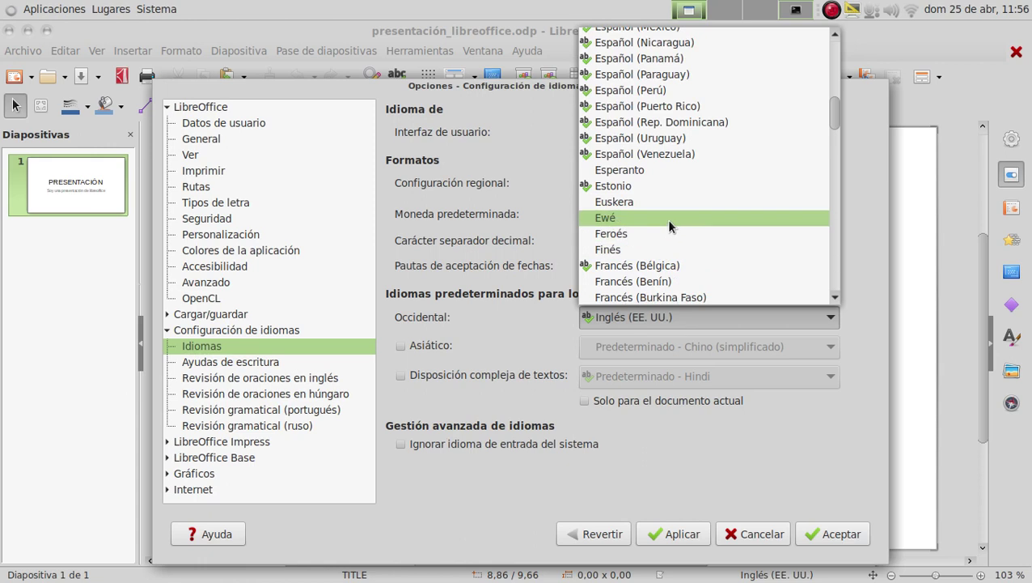
{"action": "scroll", "coordinate": [667, 210], "scroll_direction": "up", "scroll_amount": 5}
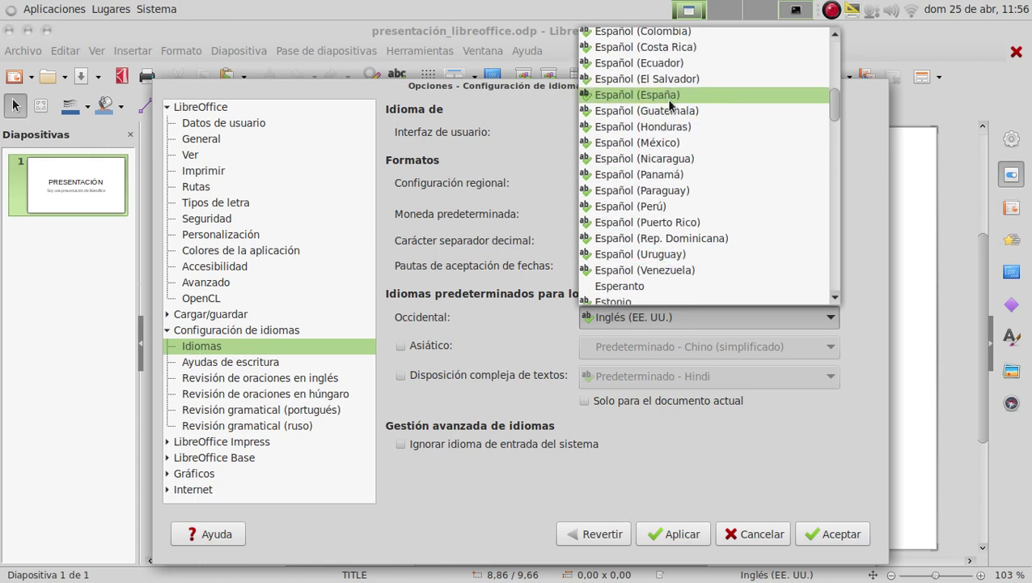
{"action": "left_click", "coordinate": [670, 96]}
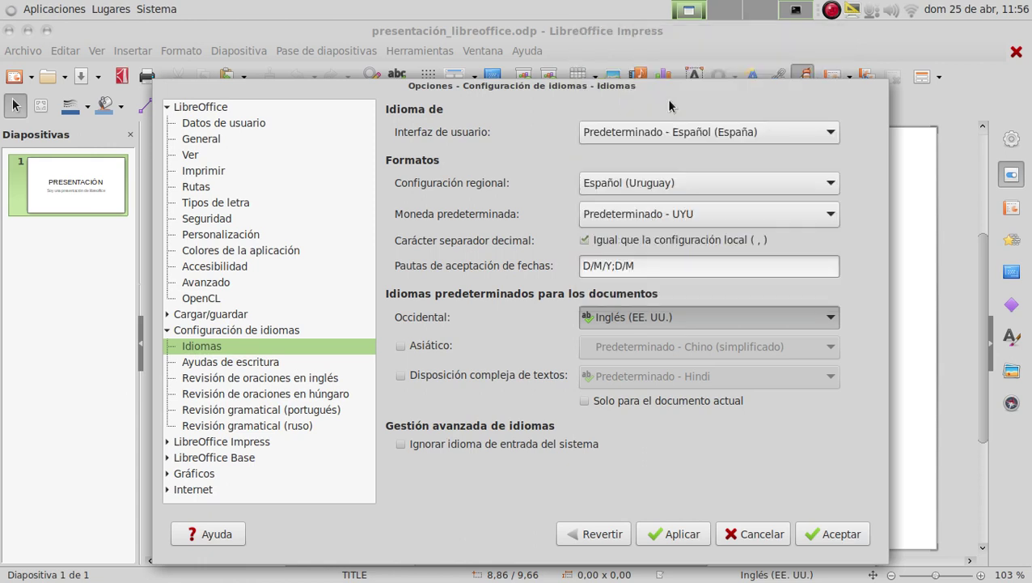
{"action": "left_click", "coordinate": [682, 534]}
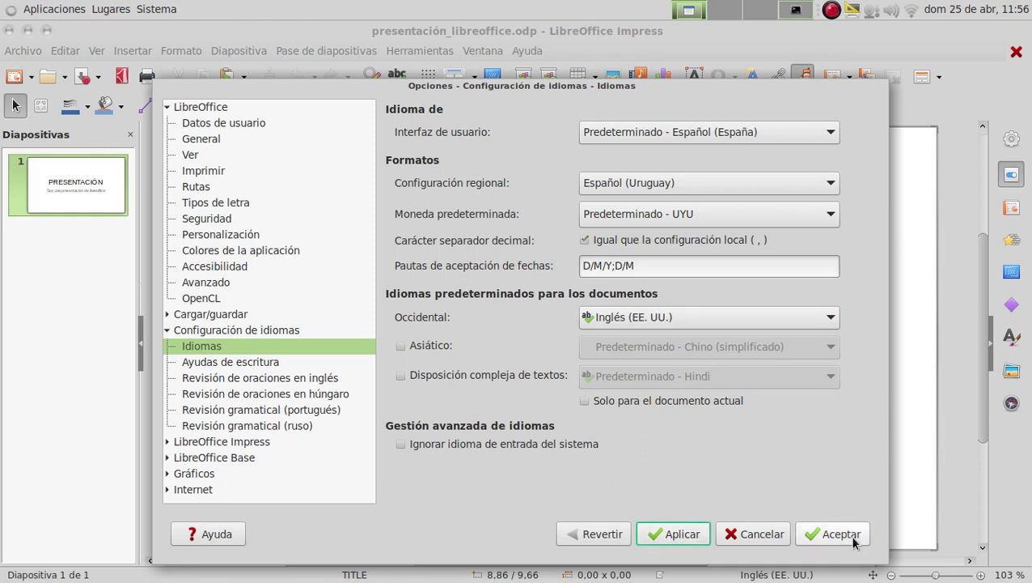
- Choose Español (España) as the default Western language for documents, apply it and accept the options
{"action": "left_click", "coordinate": [651, 317]}
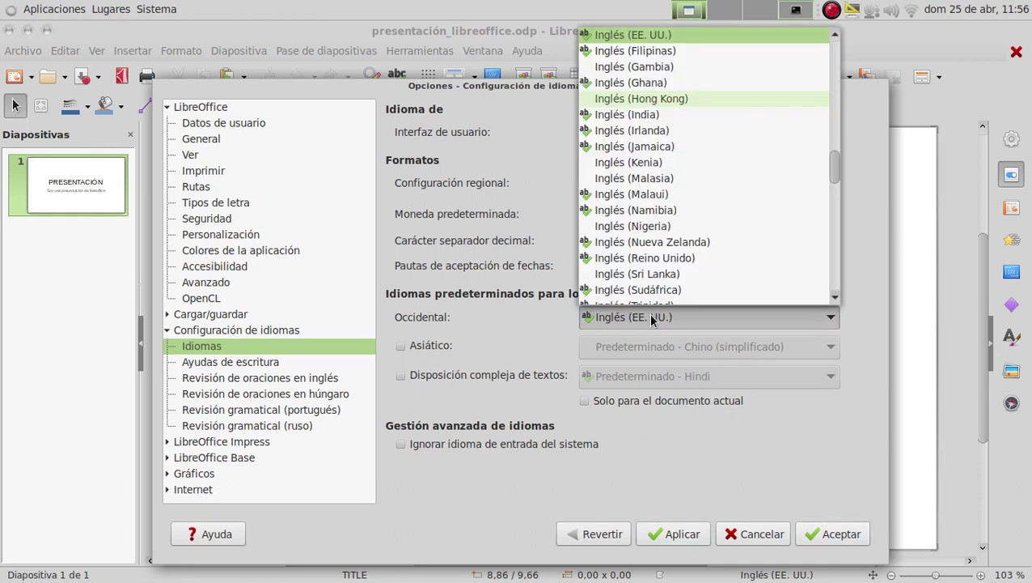
{"action": "scroll", "coordinate": [660, 197], "scroll_direction": "up", "scroll_amount": 3}
{"action": "scroll", "coordinate": [657, 193], "scroll_direction": "up", "scroll_amount": 15}
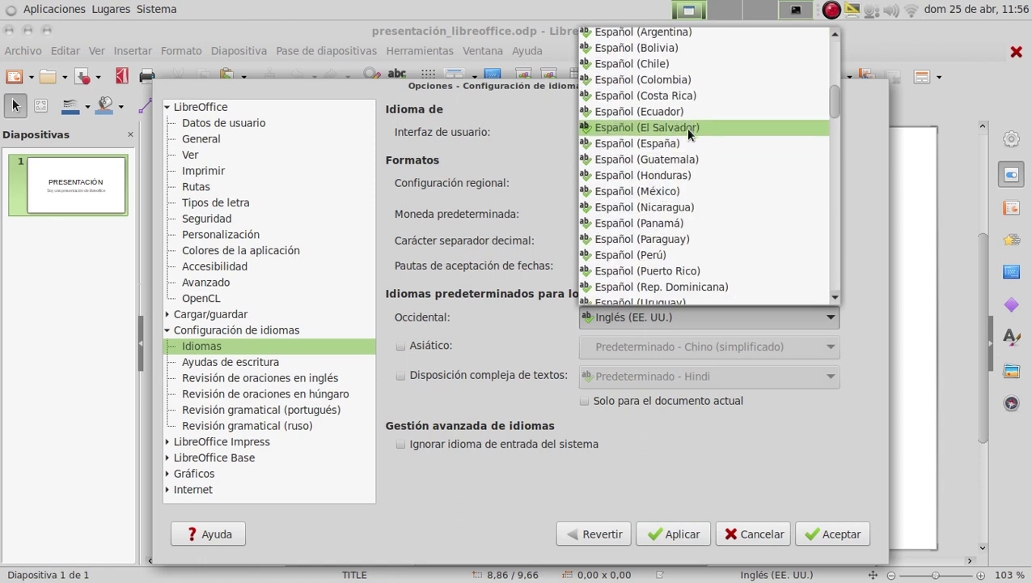
{"action": "left_click", "coordinate": [679, 143]}
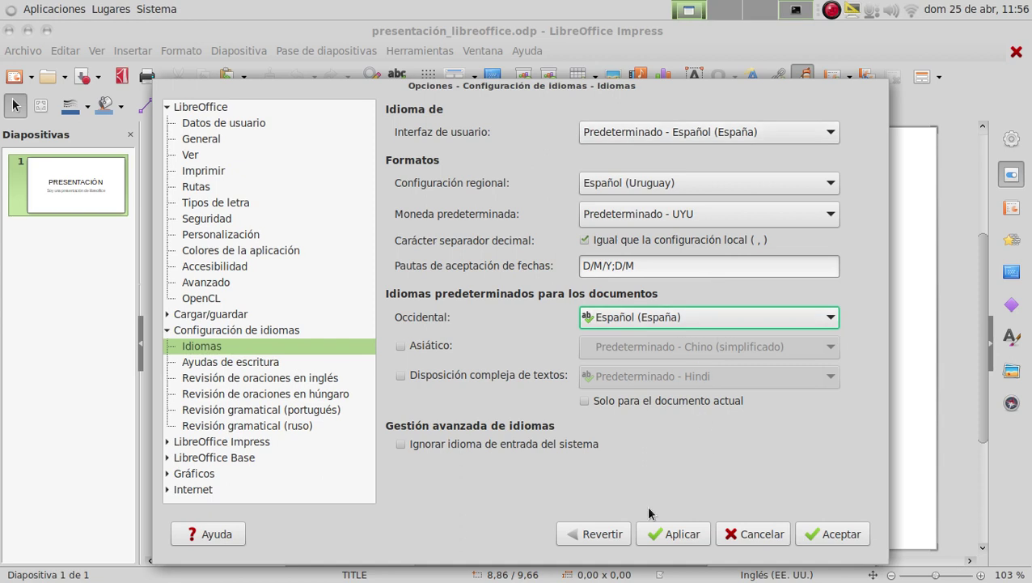
{"action": "left_click", "coordinate": [682, 532]}
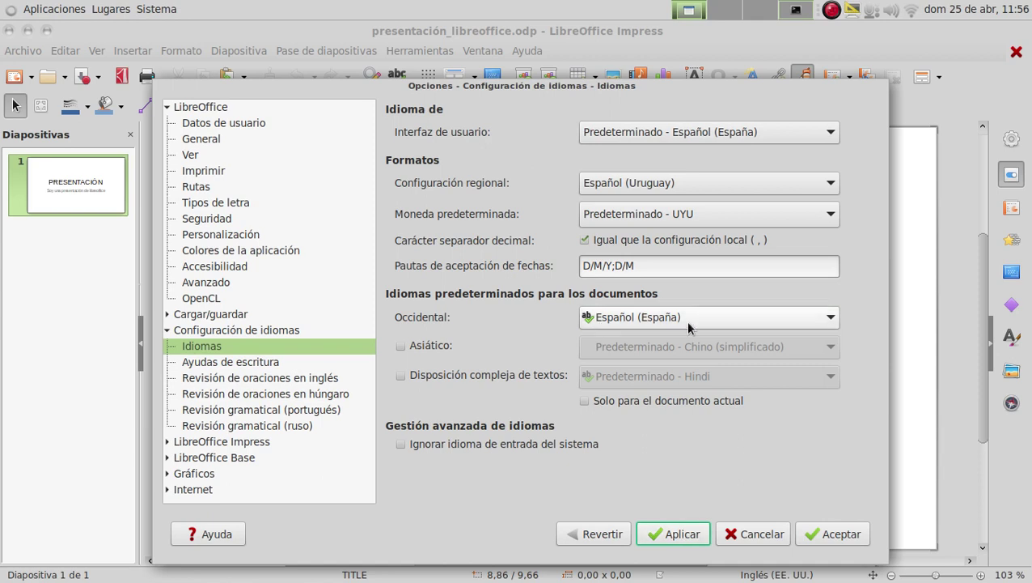
{"action": "left_click", "coordinate": [841, 534]}
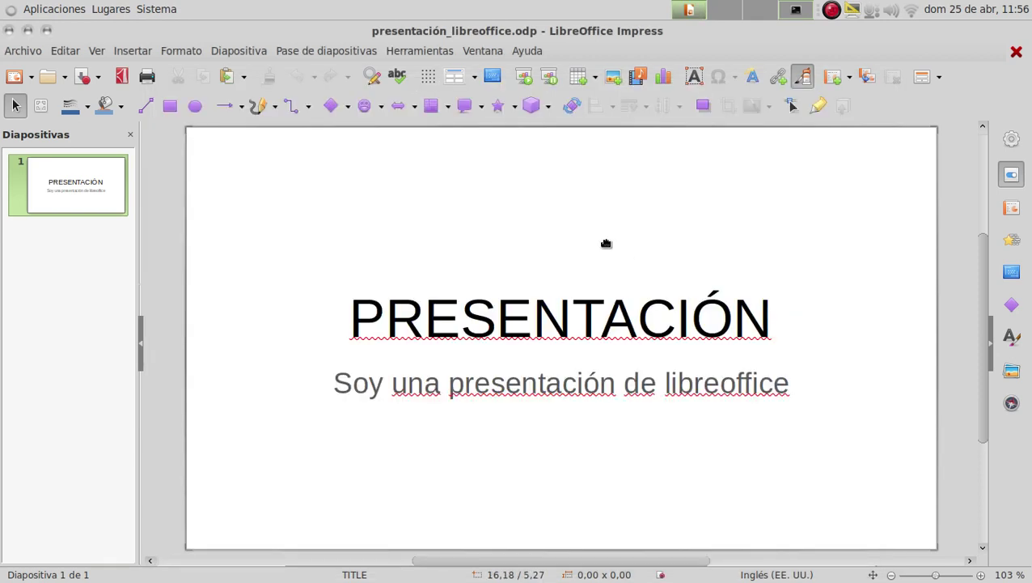
- Deselect the slide's subtitle text and save presentación_libreoffice.odp
{"action": "left_click", "coordinate": [558, 386]}
{"action": "left_click", "coordinate": [571, 458]}
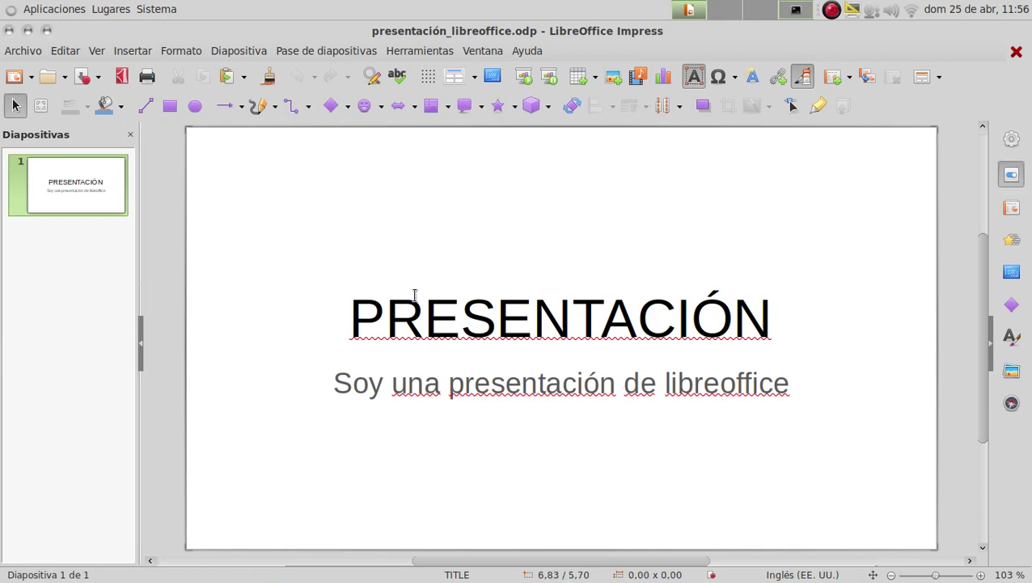
{"action": "left_click", "coordinate": [81, 80]}
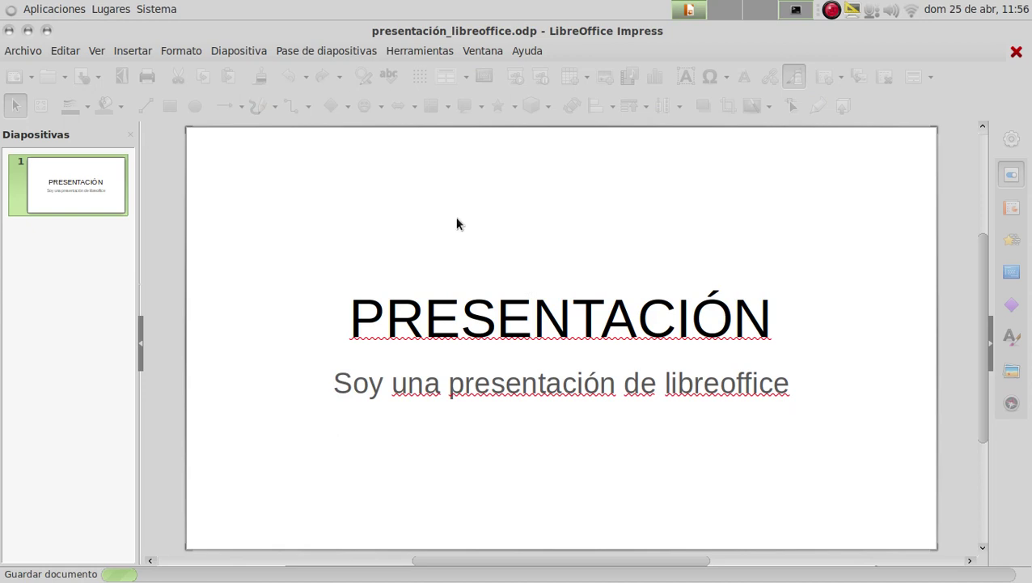
- Set the language of all text in the presentation to Español (España)
{"action": "left_click", "coordinate": [416, 53]}
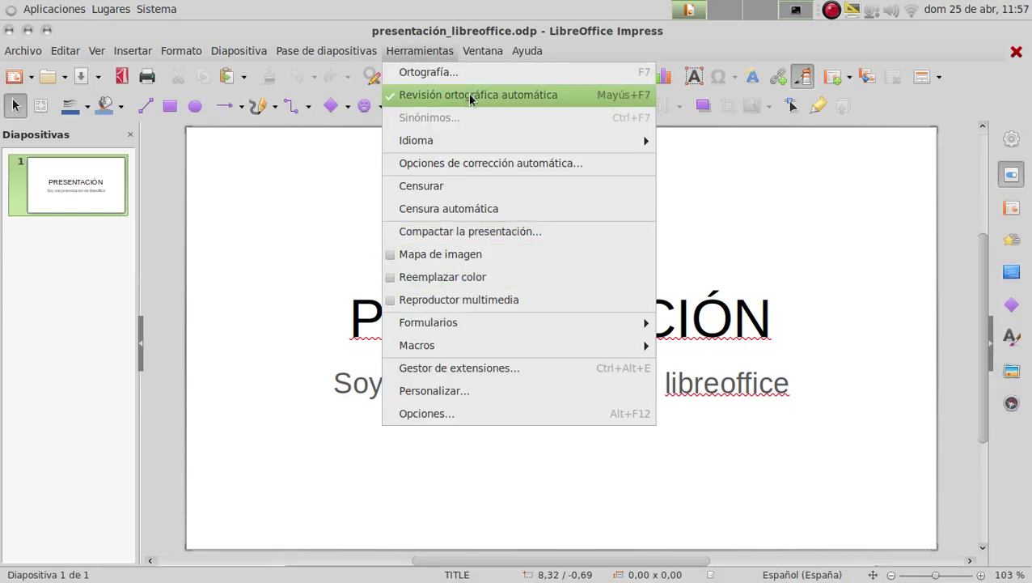
{"action": "mouse_move", "coordinate": [464, 147]}
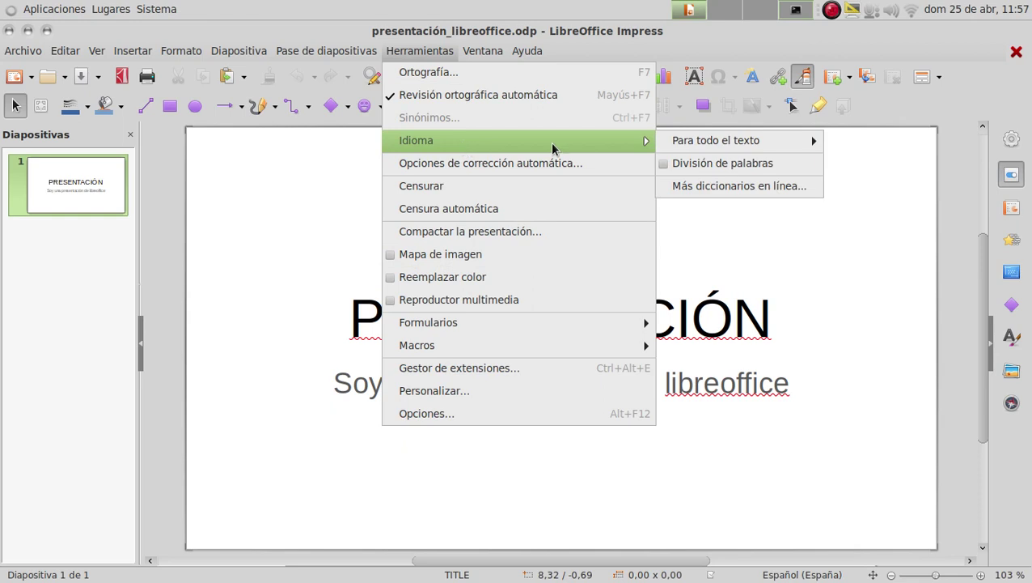
{"action": "mouse_move", "coordinate": [745, 144]}
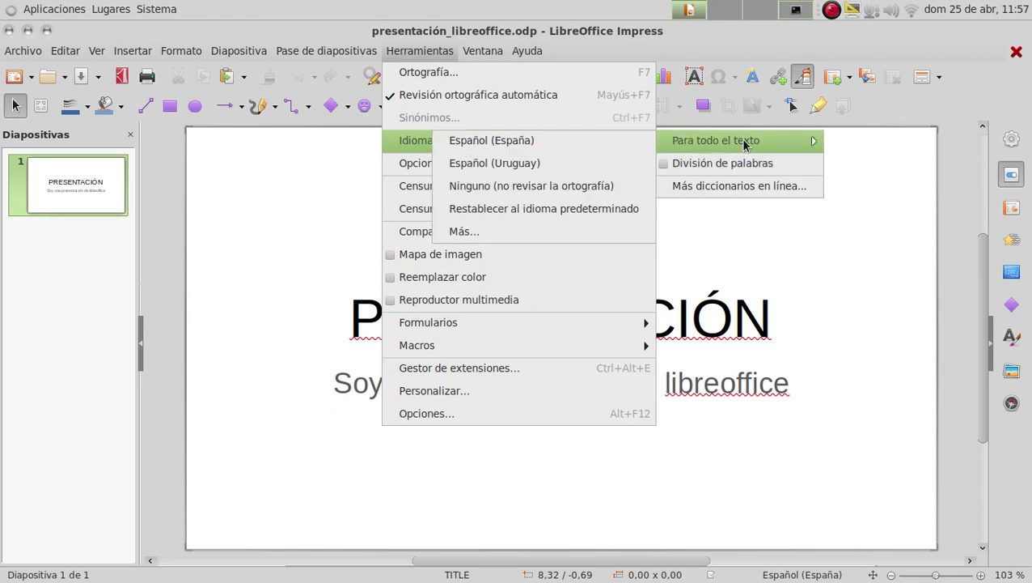
{"action": "left_click", "coordinate": [585, 143]}
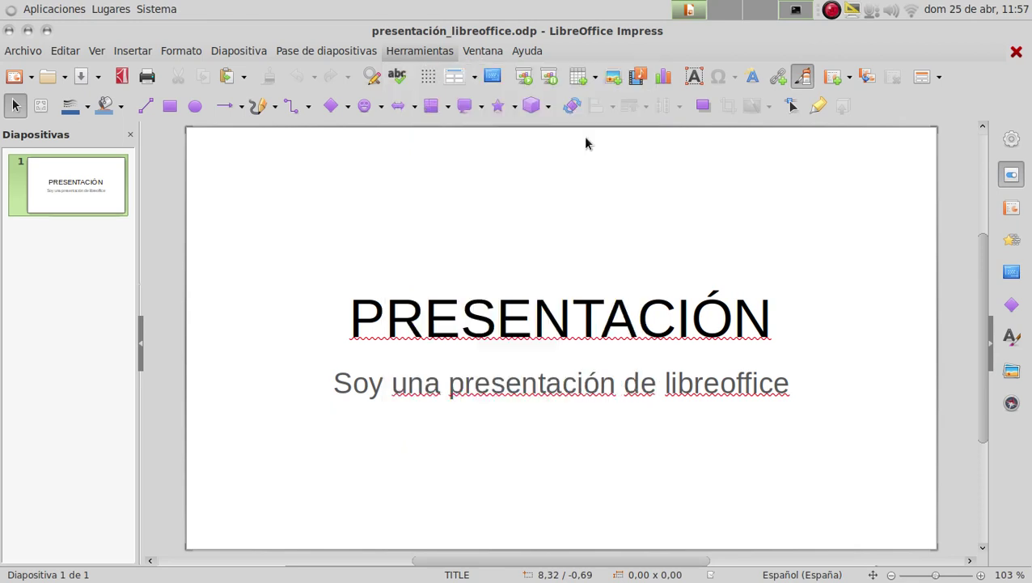
{"action": "left_click", "coordinate": [401, 51]}
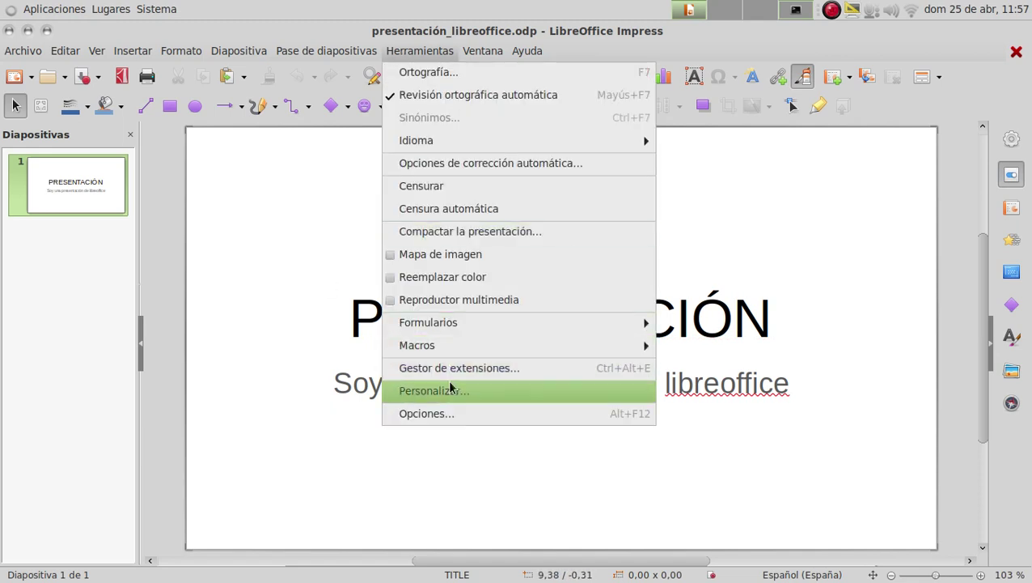
{"action": "left_click", "coordinate": [433, 413]}
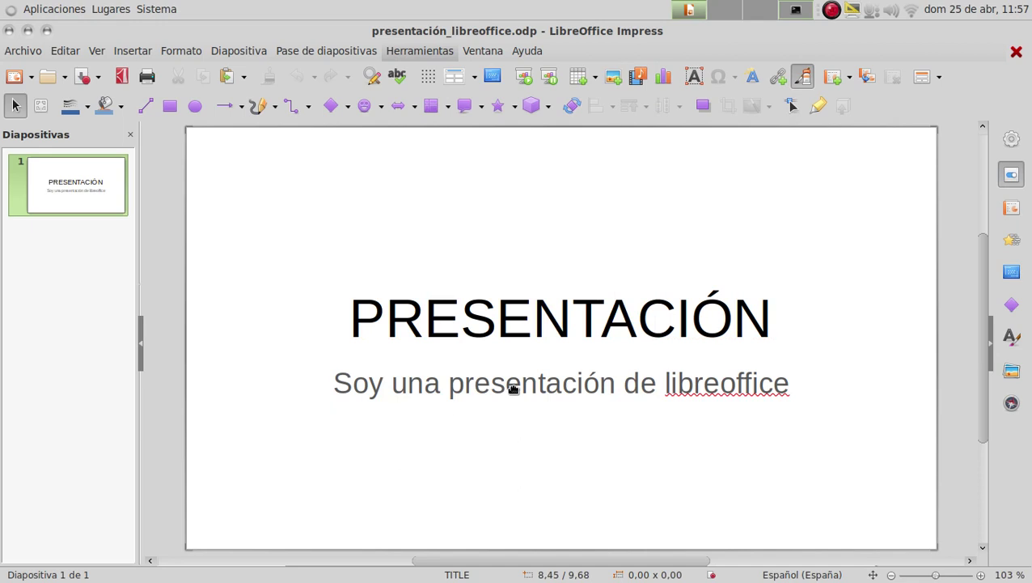
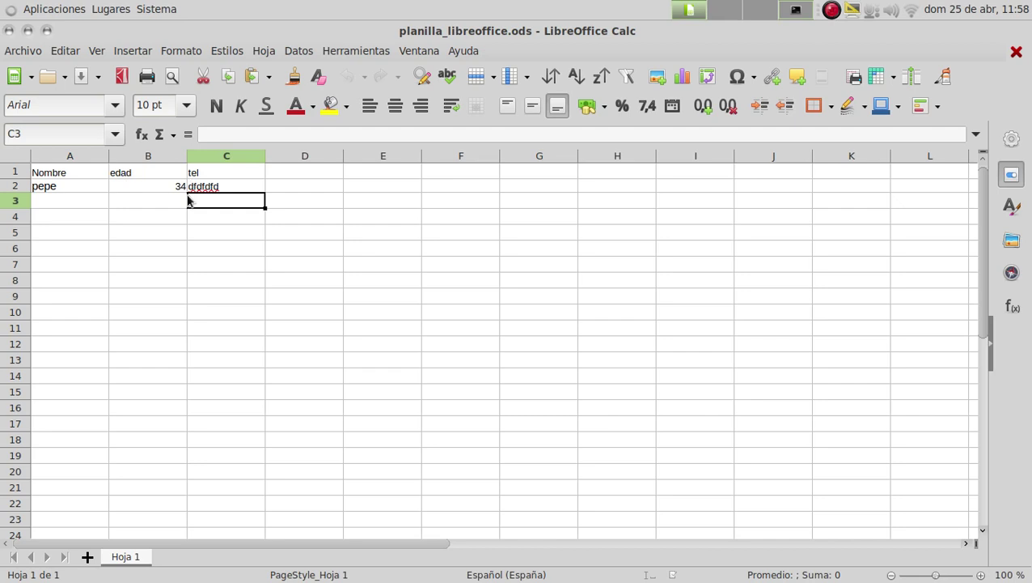
- Check the spelling marks on the cells in columns A to C of planilla_libreoffice.ods and close the spreadsheet
{"action": "left_click", "coordinate": [46, 175]}
{"action": "left_click_drag", "start_coordinate": [63, 177], "coordinate": [198, 177]}
{"action": "left_click", "coordinate": [211, 193]}
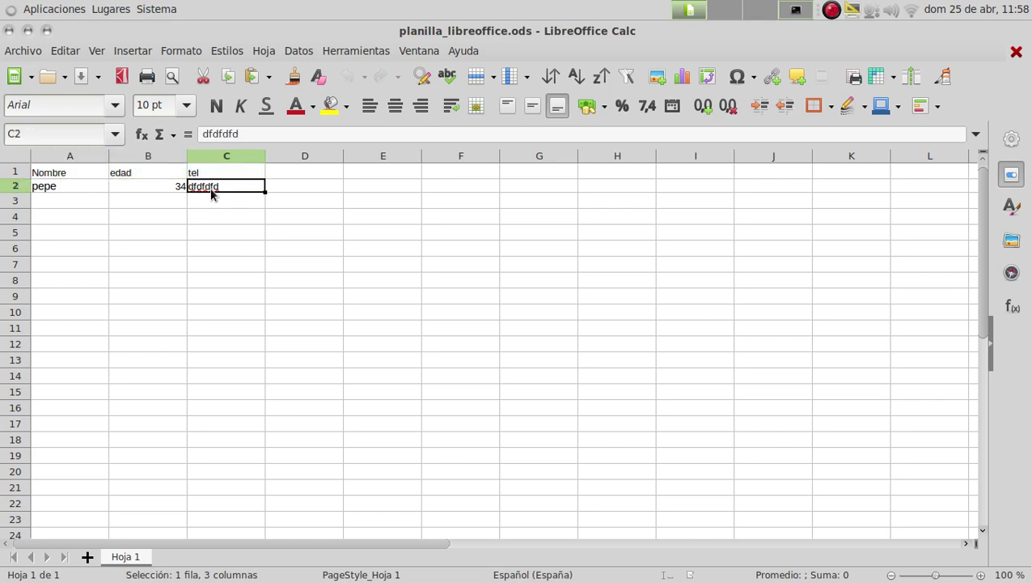
{"action": "left_click", "coordinate": [10, 30]}
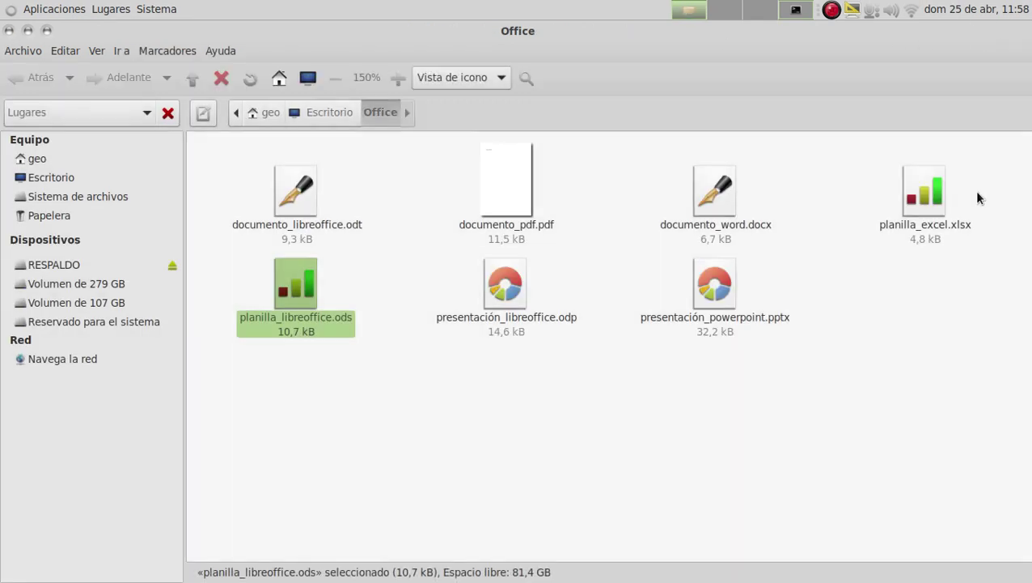
- Open planilla_excel.xlsx from the Office folder, inspect cells A3 and B3, and close it
{"action": "double_click", "coordinate": [937, 202]}
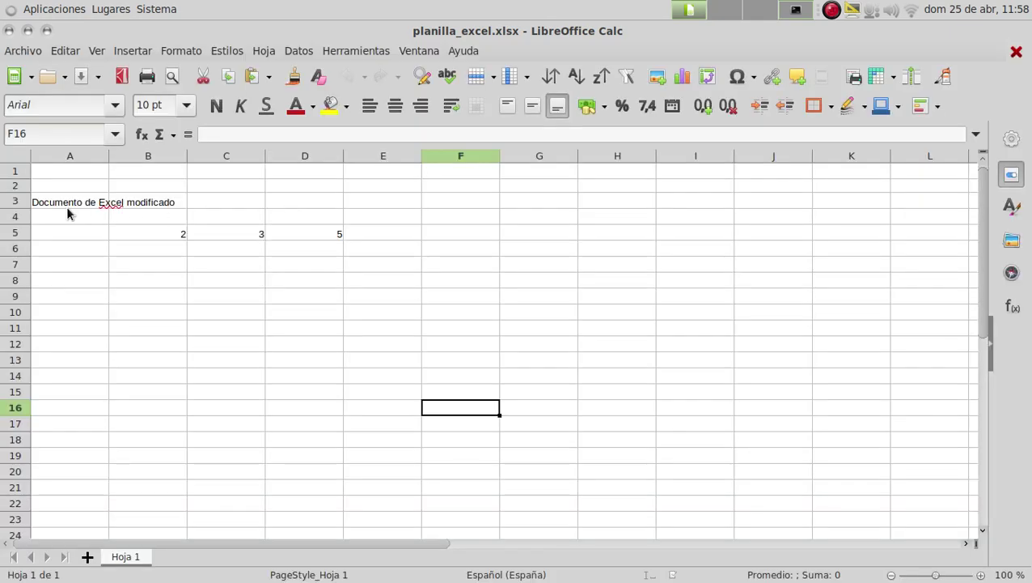
{"action": "left_click", "coordinate": [43, 206]}
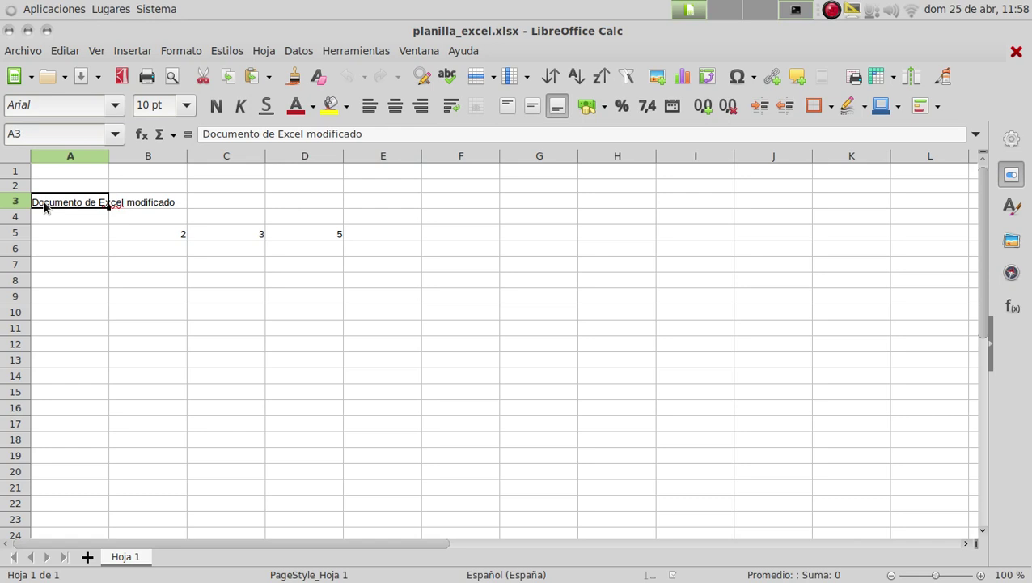
{"action": "left_click", "coordinate": [154, 208]}
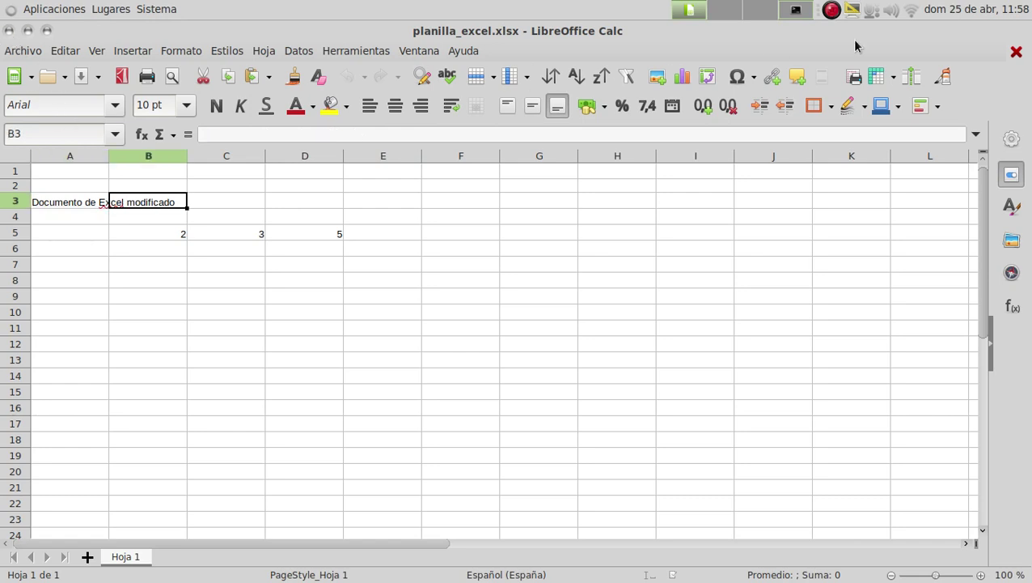
{"action": "left_click", "coordinate": [9, 30]}
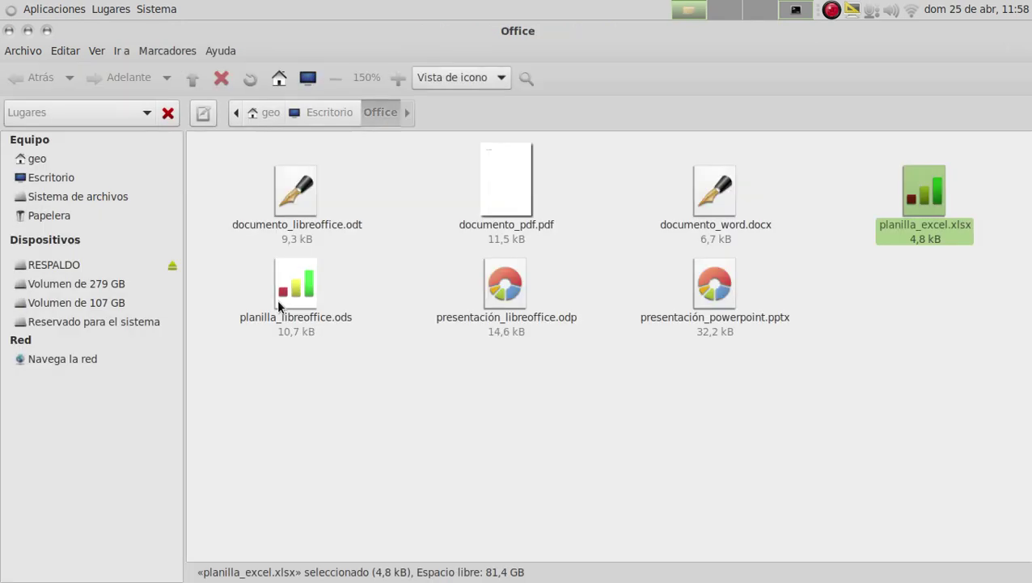
- Reopen planilla_libreoffice.ods for a check, close it and clear the file selection in the Office folder
{"action": "left_click", "coordinate": [286, 297]}
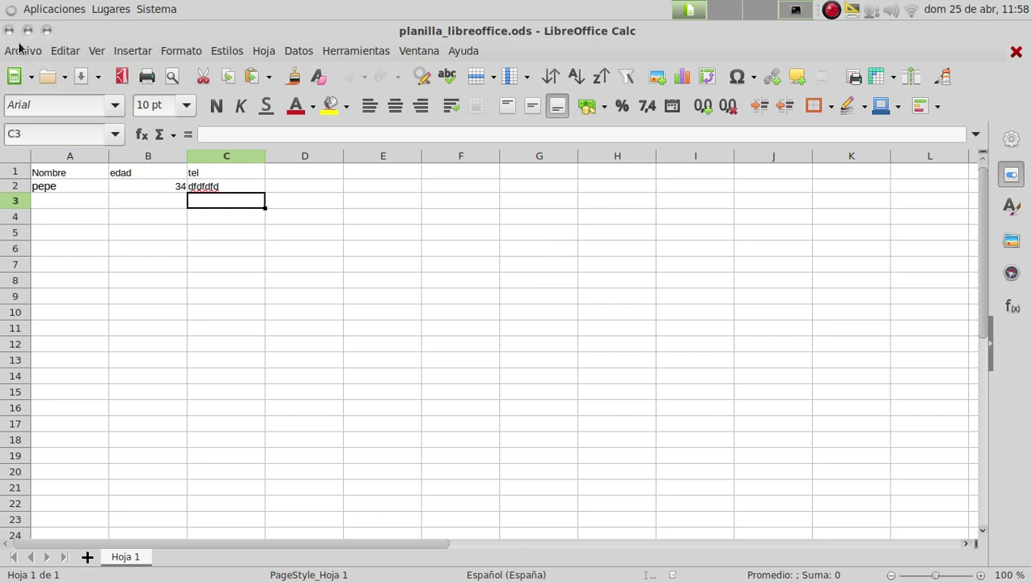
{"action": "left_click", "coordinate": [9, 30]}
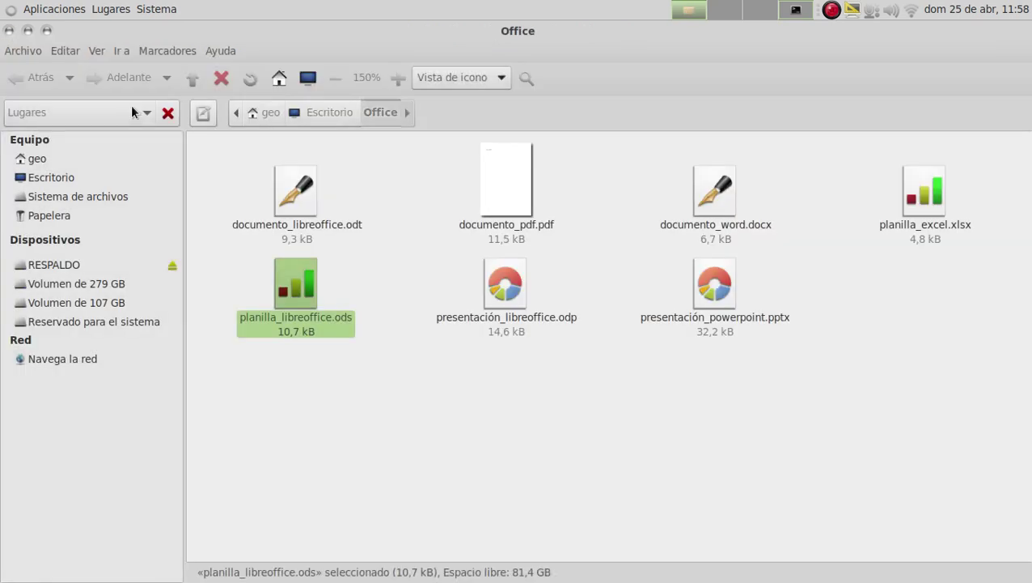
{"action": "left_click", "coordinate": [736, 380]}
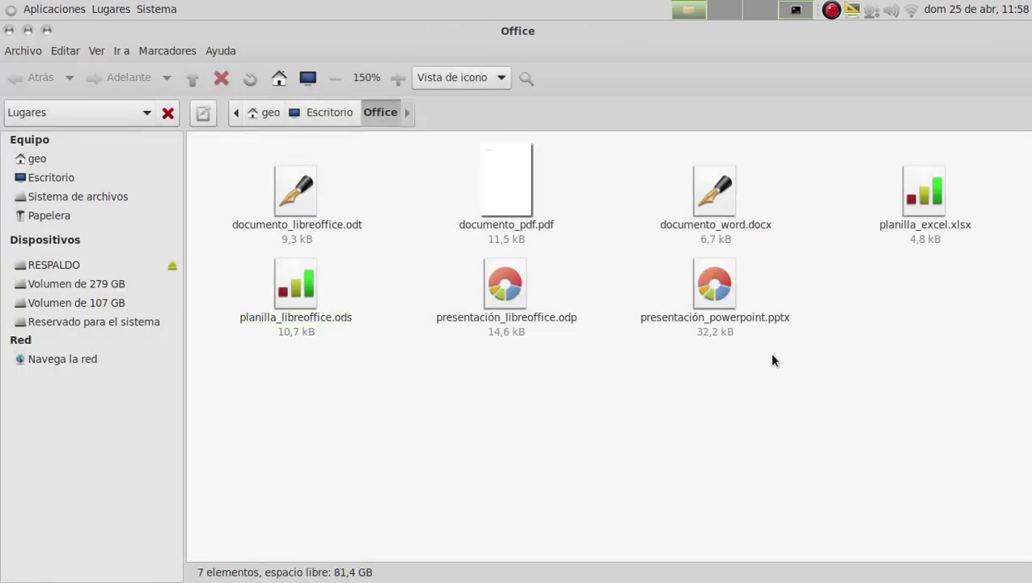
- Open presentación_powerpoint.pptx from the Office folder to check its text language
{"action": "left_click", "coordinate": [722, 294]}
{"action": "left_click", "coordinate": [510, 288]}
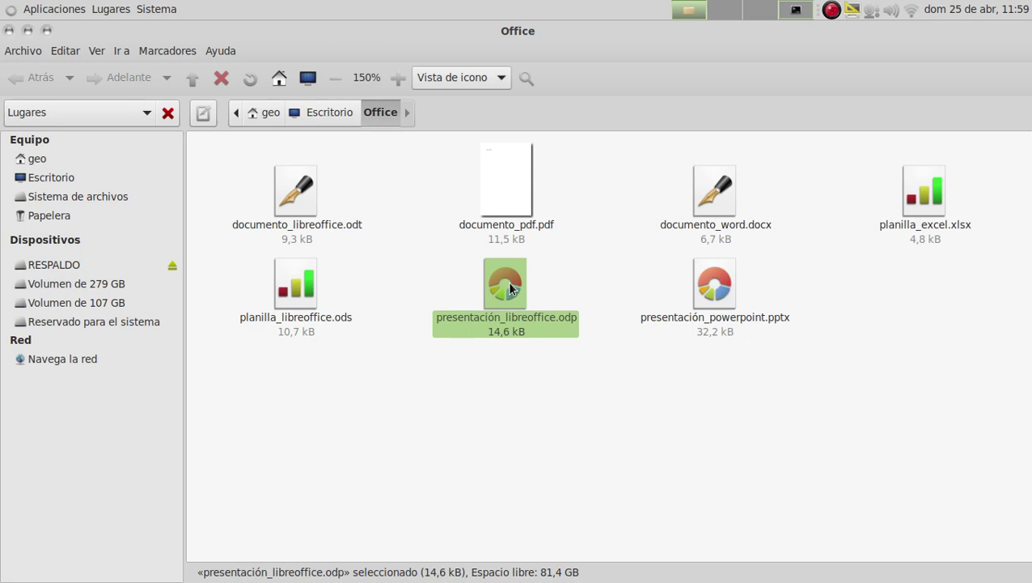
{"action": "double_click", "coordinate": [703, 290]}
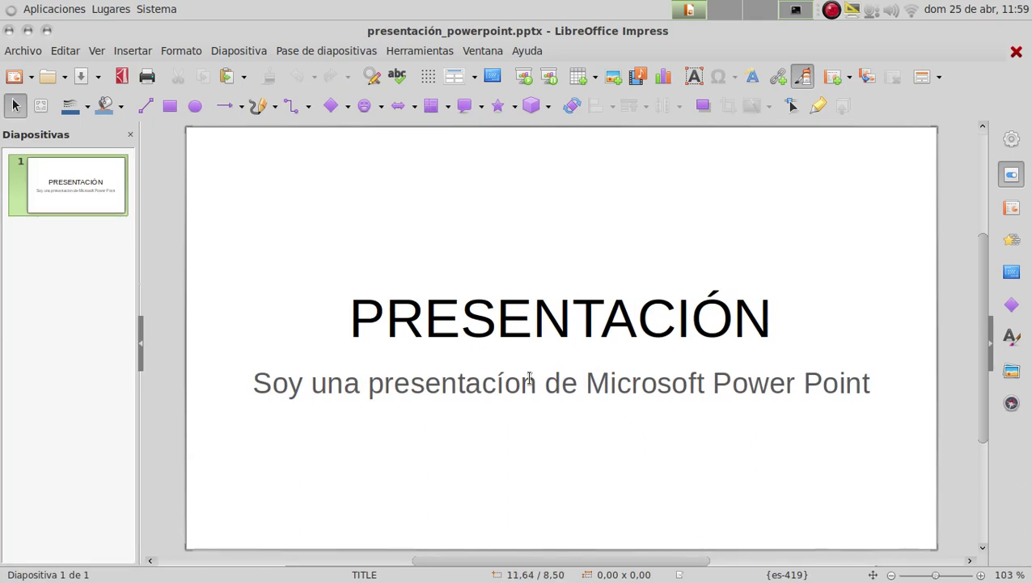
- Close presentación_powerpoint.pptx, open presentación_libreoffice.odp from the Office folder to check its text language, and close it
{"action": "left_click", "coordinate": [8, 30]}
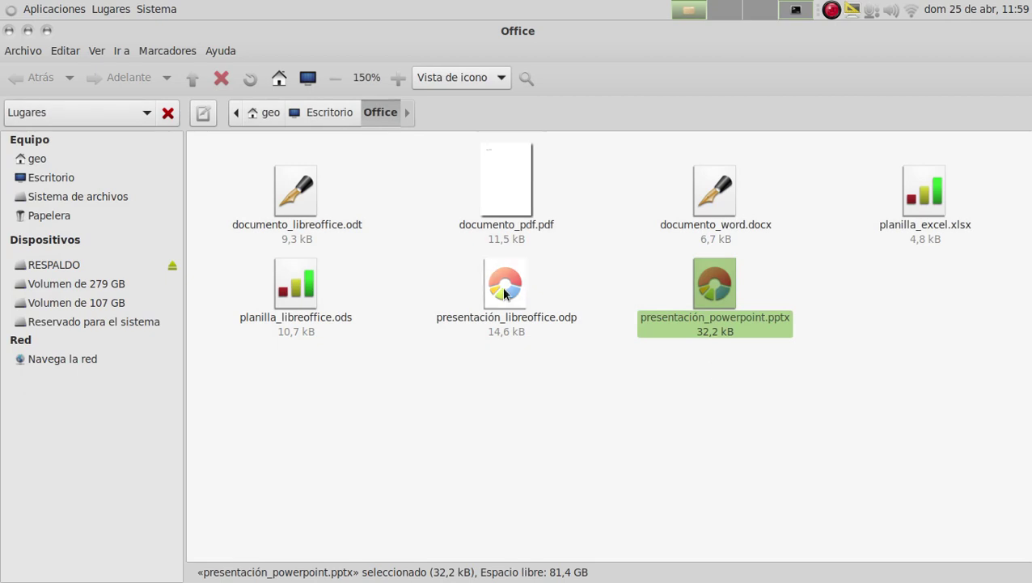
{"action": "double_click", "coordinate": [498, 285]}
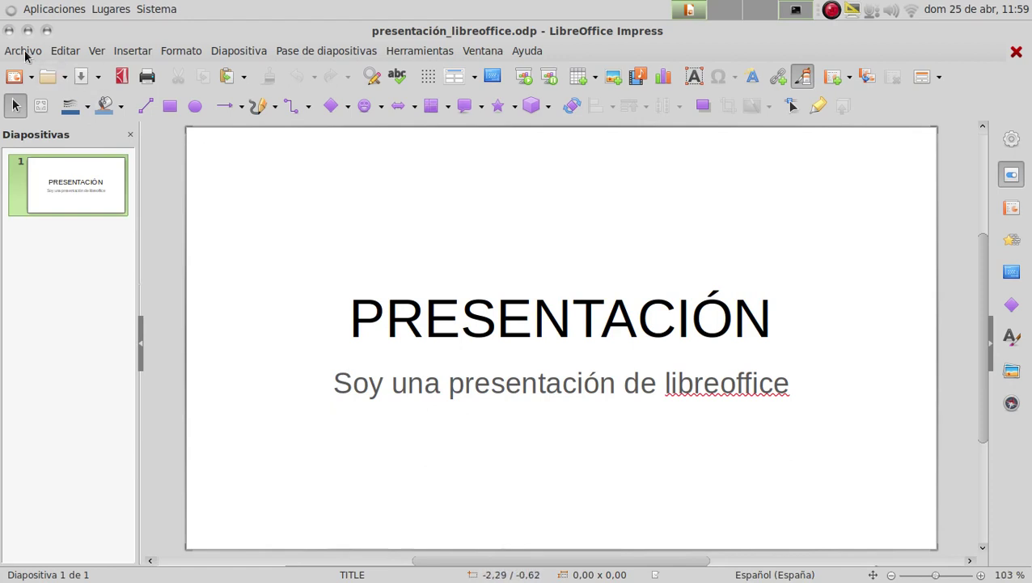
{"action": "left_click", "coordinate": [9, 31]}
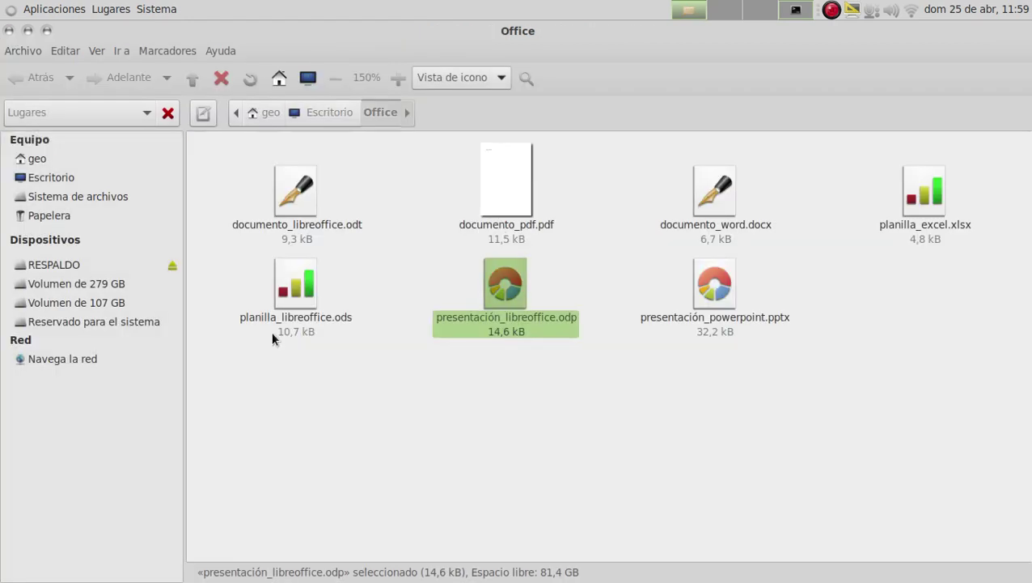
{"action": "left_click", "coordinate": [610, 451]}
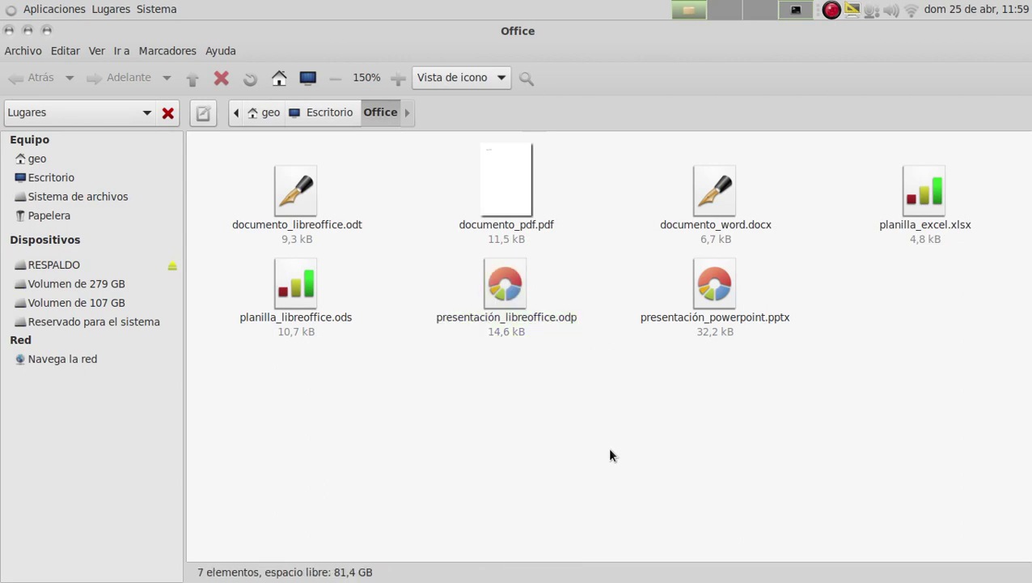
{"action": "left_click", "coordinate": [490, 204]}
{"action": "left_click", "coordinate": [624, 259]}
{"action": "left_click", "coordinate": [283, 194]}
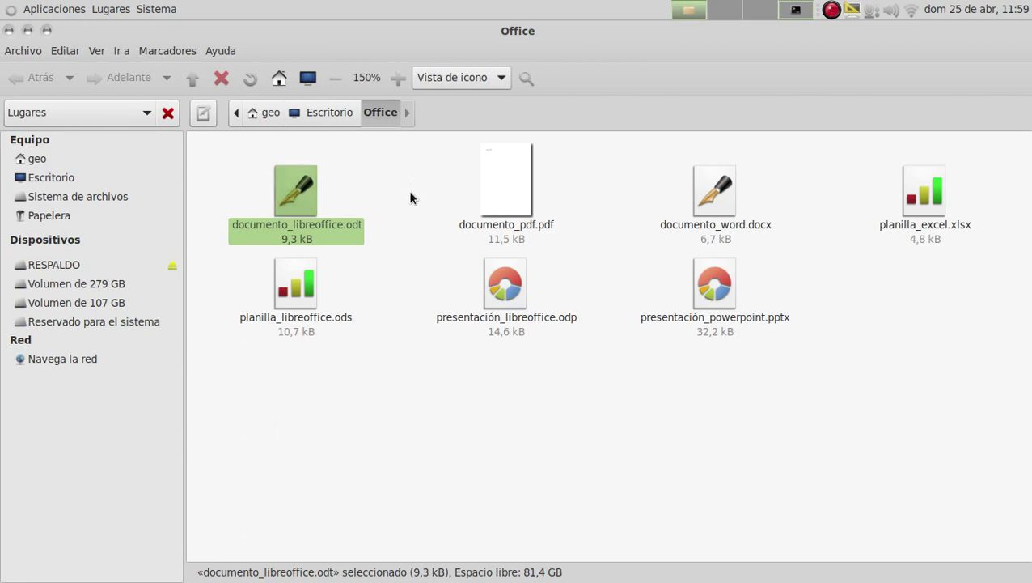
{"action": "left_click_drag", "start_coordinate": [749, 394], "coordinate": [511, 322]}
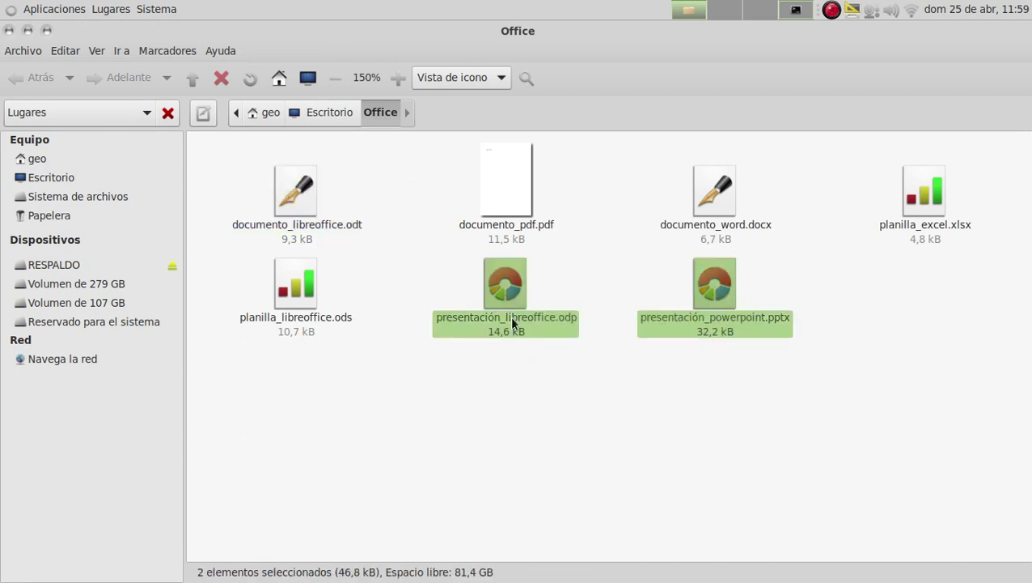
{"action": "left_click", "coordinate": [633, 429]}
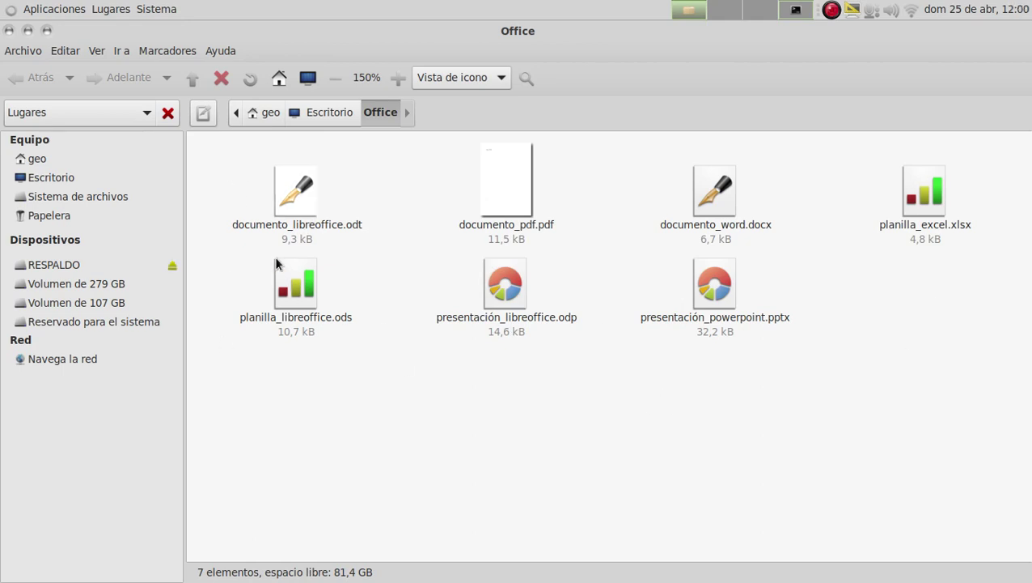
{"action": "left_click", "coordinate": [497, 191]}
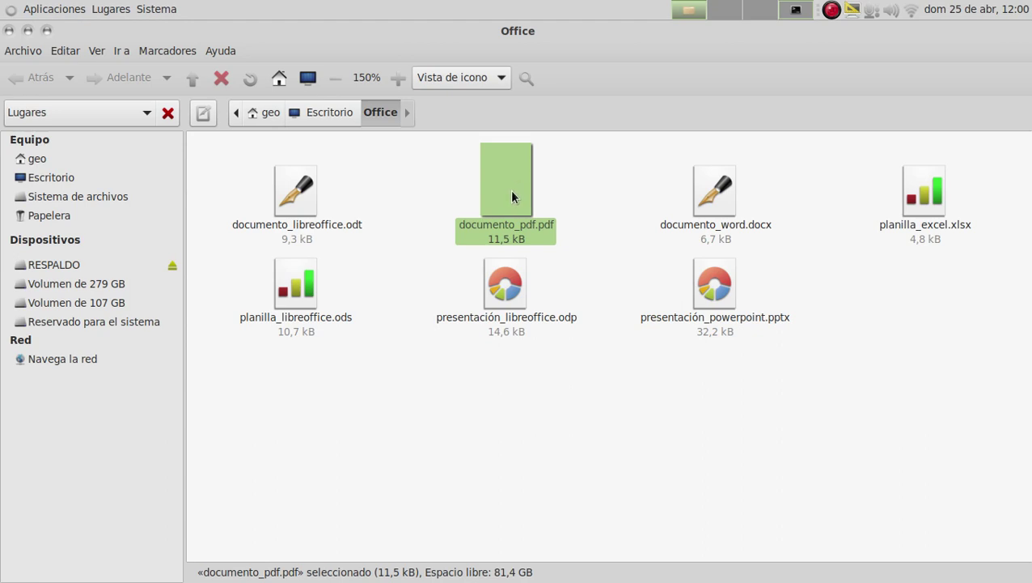
- Open documento_word.docx from the Office folder and review its three lines of text
{"action": "double_click", "coordinate": [717, 204]}
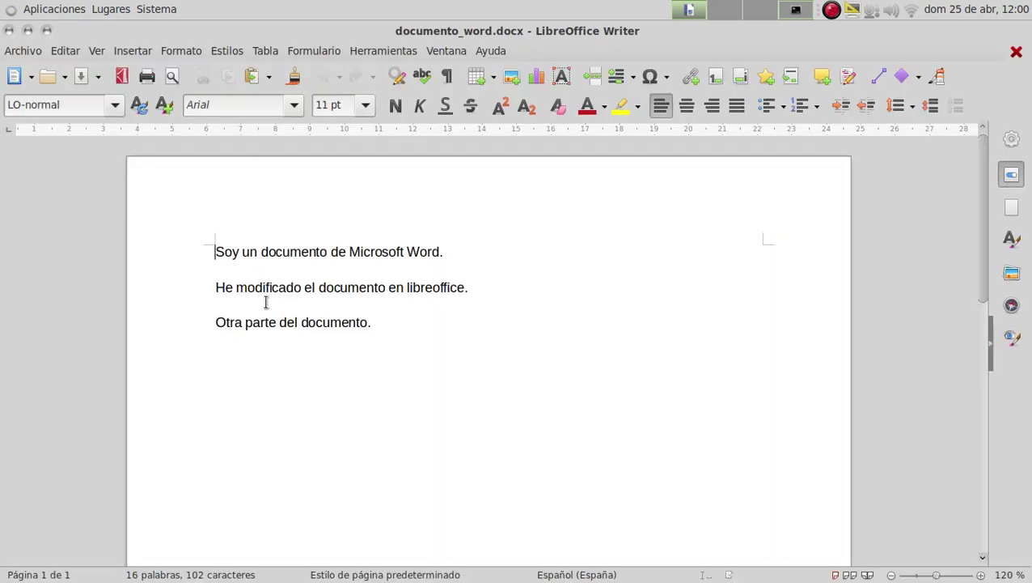
{"action": "left_click_drag", "start_coordinate": [413, 367], "coordinate": [215, 242]}
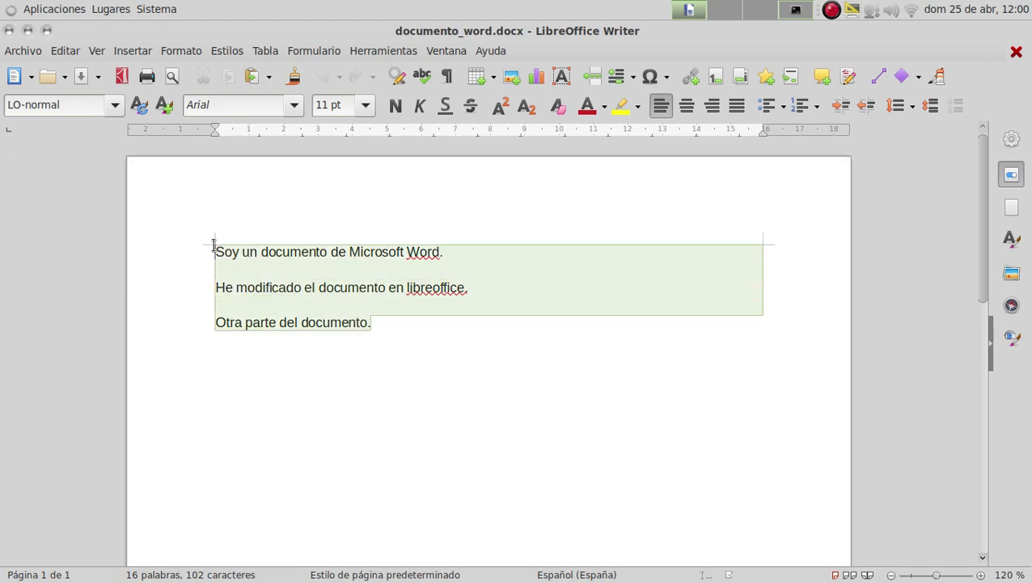
{"action": "left_click", "coordinate": [354, 298]}
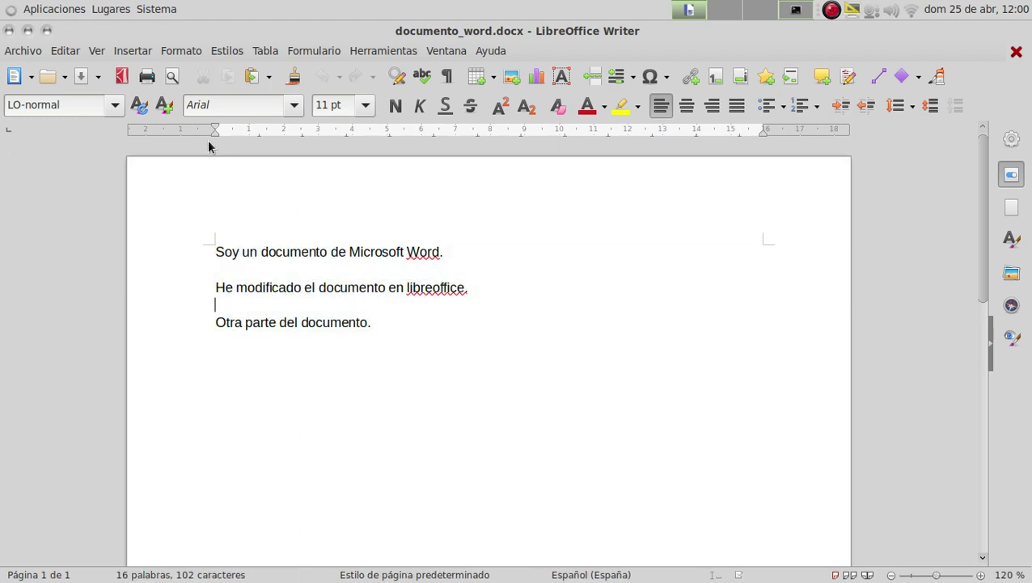
- Export documento_word.docx as a PDF named prueba in the Office folder and return to the folder window
{"action": "left_click", "coordinate": [118, 76]}
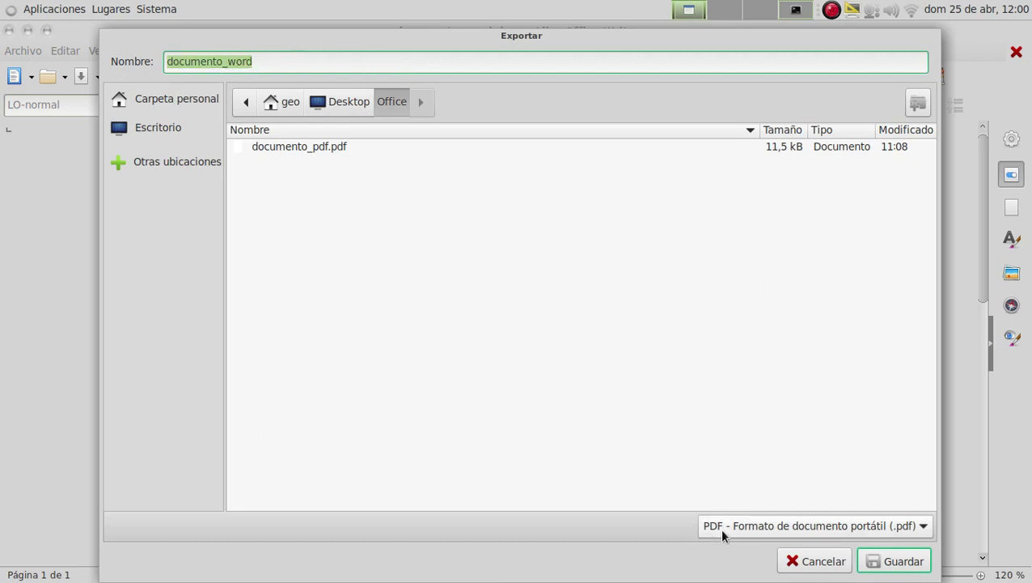
{"action": "left_click_drag", "start_coordinate": [309, 59], "coordinate": [147, 62]}
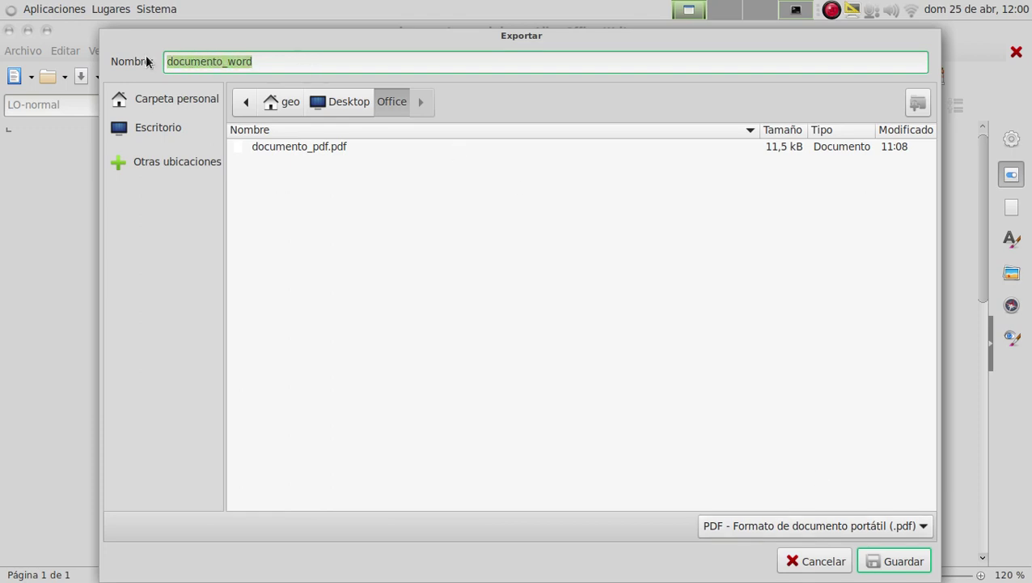
{"action": "type", "text": "pr"}
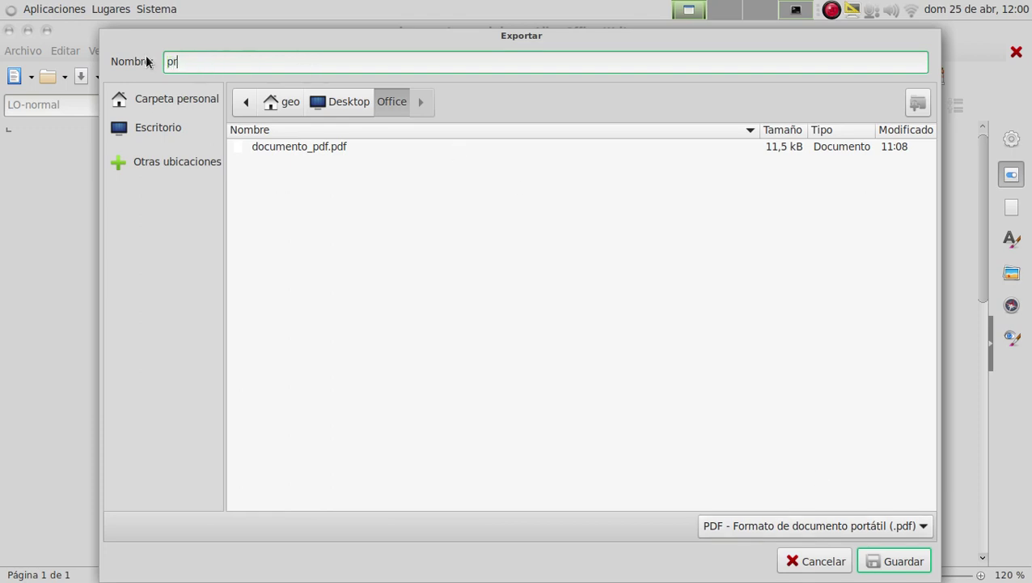
{"action": "type", "text": "ueba"}
{"action": "left_click", "coordinate": [895, 560]}
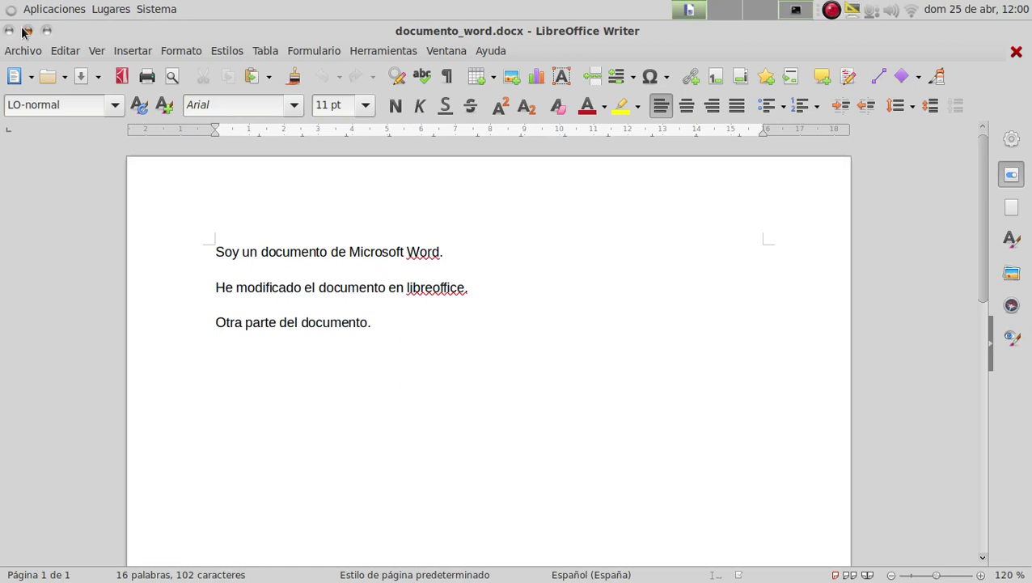
{"action": "key", "text": "ctrl+q"}
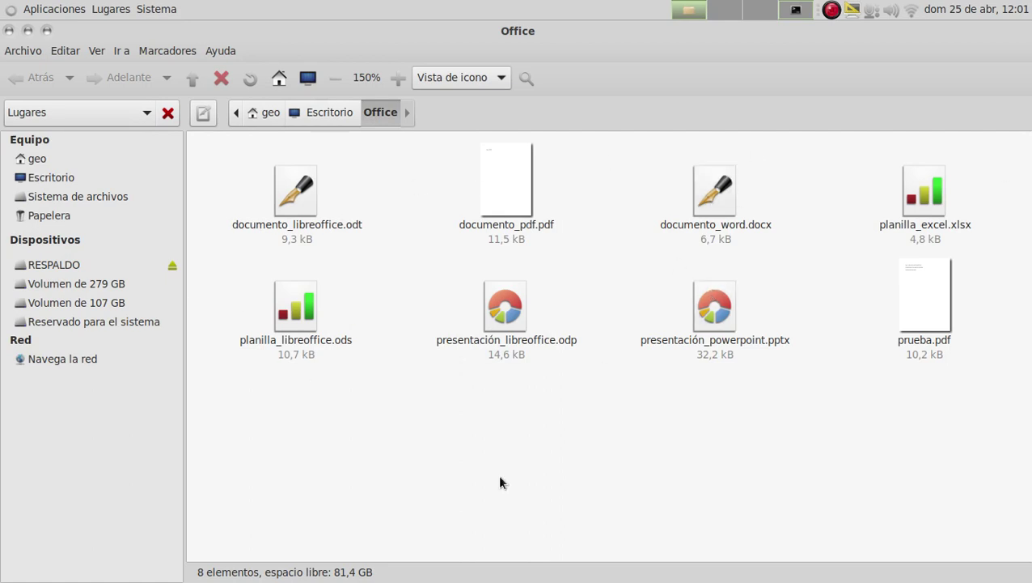
- Open prueba.pdf from the Office folder to check the exported text and close the document viewer
{"action": "double_click", "coordinate": [927, 304]}
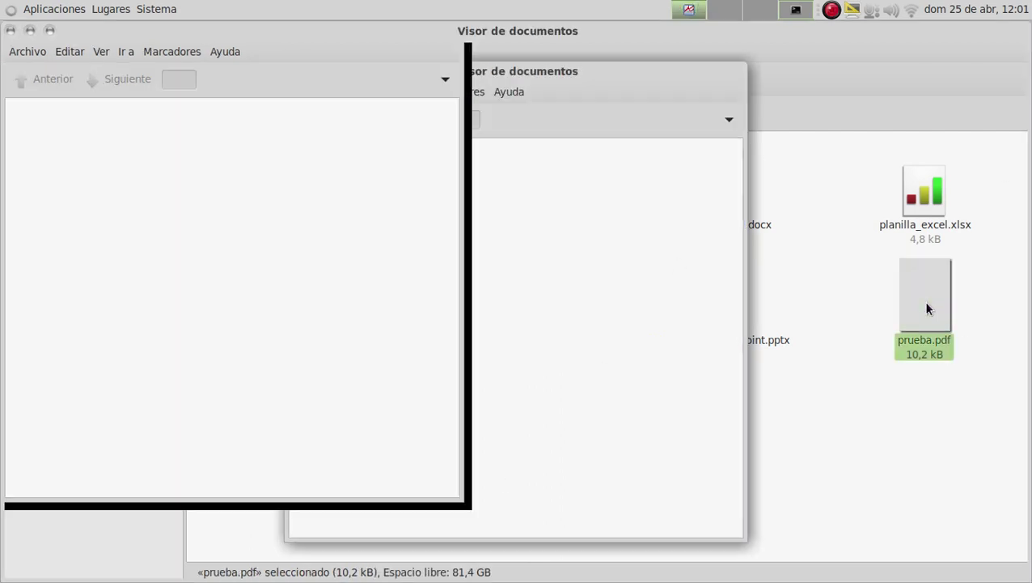
{"action": "left_click_drag", "start_coordinate": [265, 215], "coordinate": [515, 331]}
{"action": "left_click", "coordinate": [515, 330]}
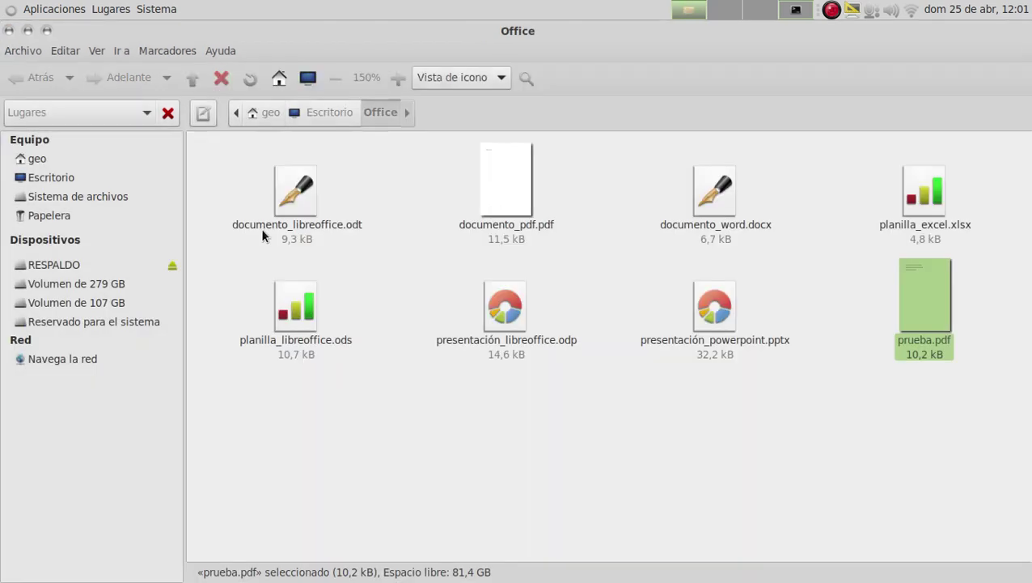
{"action": "left_click", "coordinate": [10, 30]}
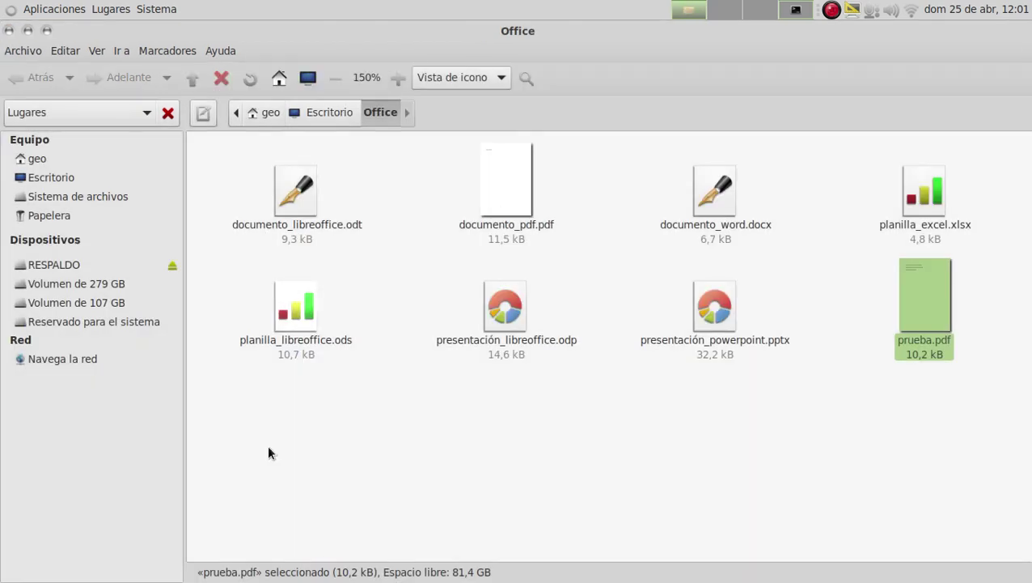
- Bring back documento_word.docx, export it as a PNG image named documento_word with the default image options, and close the document
{"action": "mouse_move", "coordinate": [763, 576]}
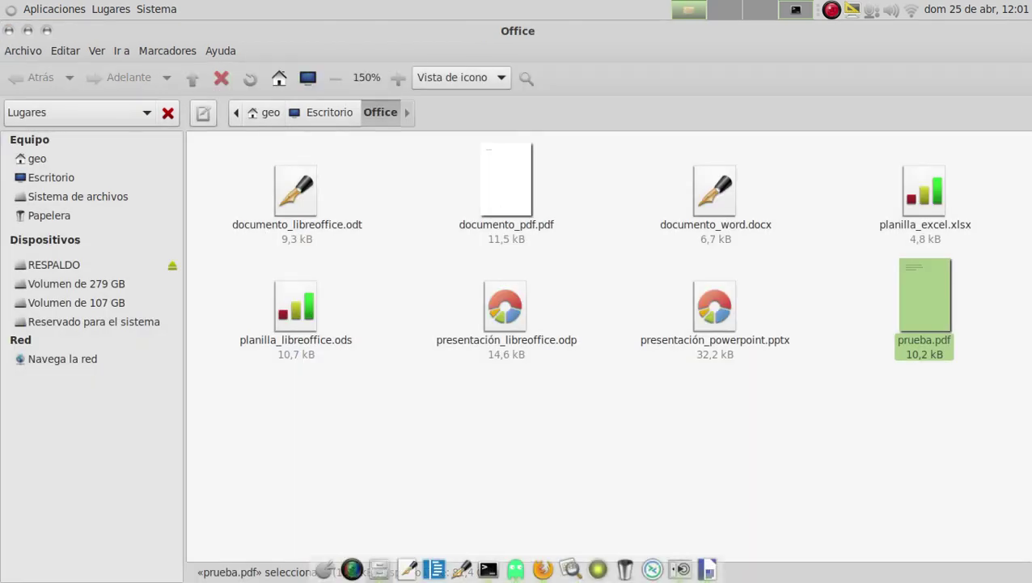
{"action": "left_click", "coordinate": [710, 570]}
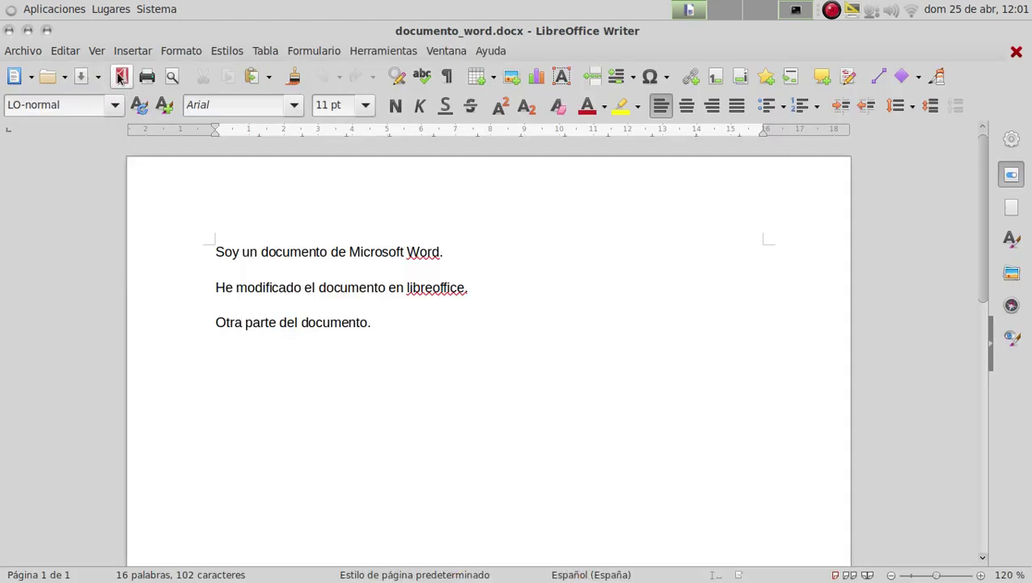
{"action": "left_click", "coordinate": [21, 51]}
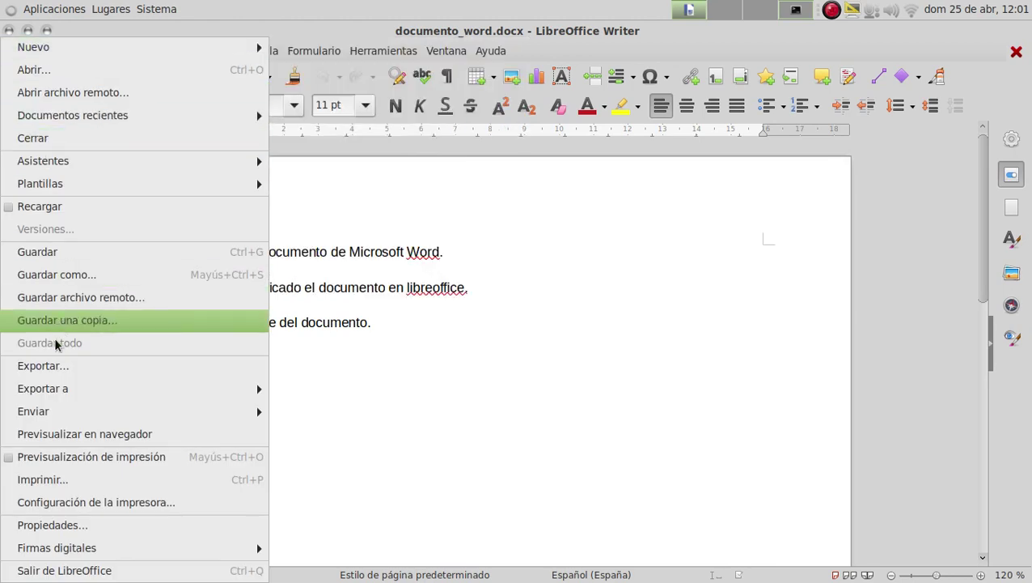
{"action": "mouse_move", "coordinate": [67, 390]}
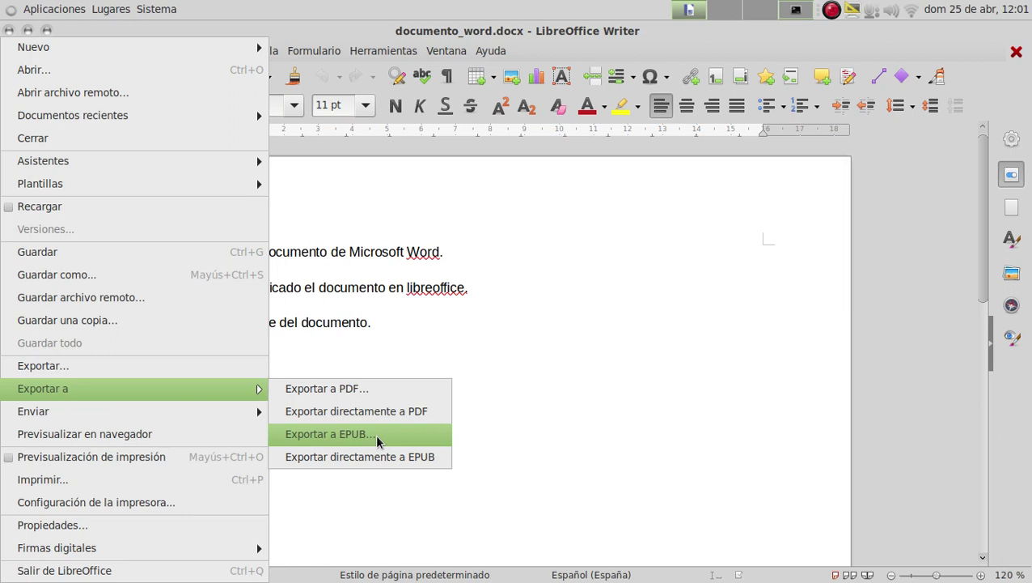
{"action": "left_click", "coordinate": [33, 368]}
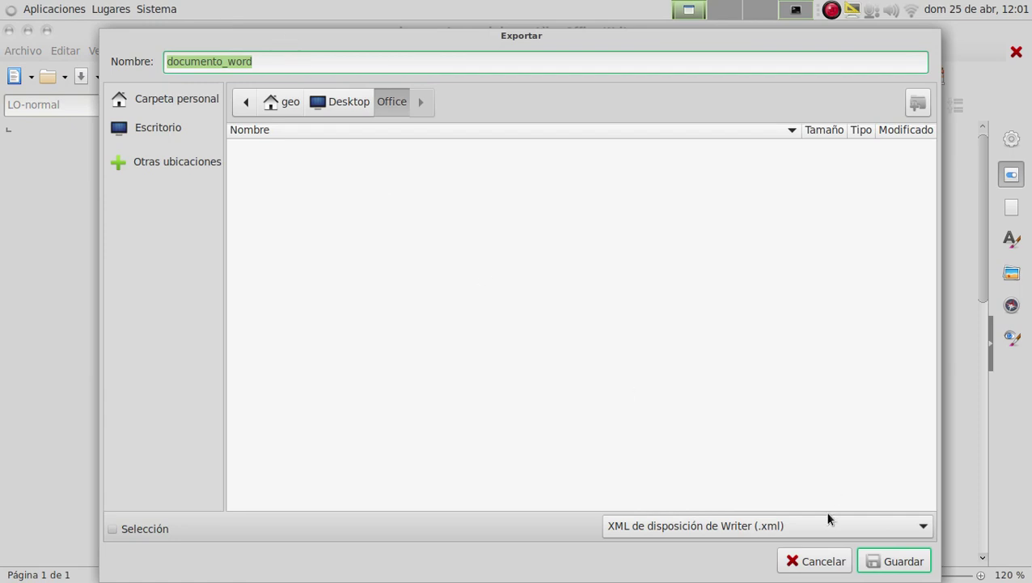
{"action": "left_click", "coordinate": [793, 526]}
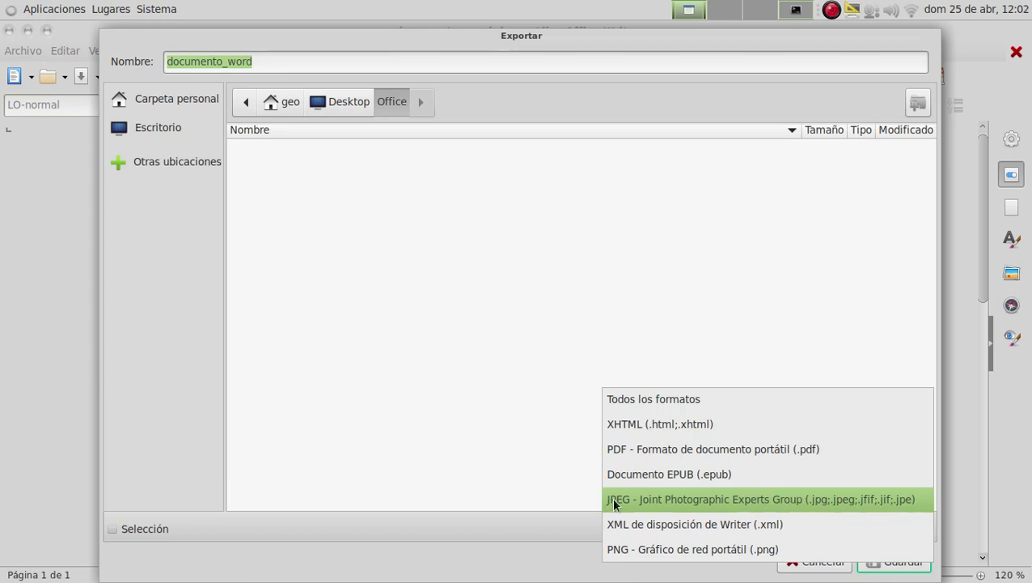
{"action": "left_click", "coordinate": [639, 549]}
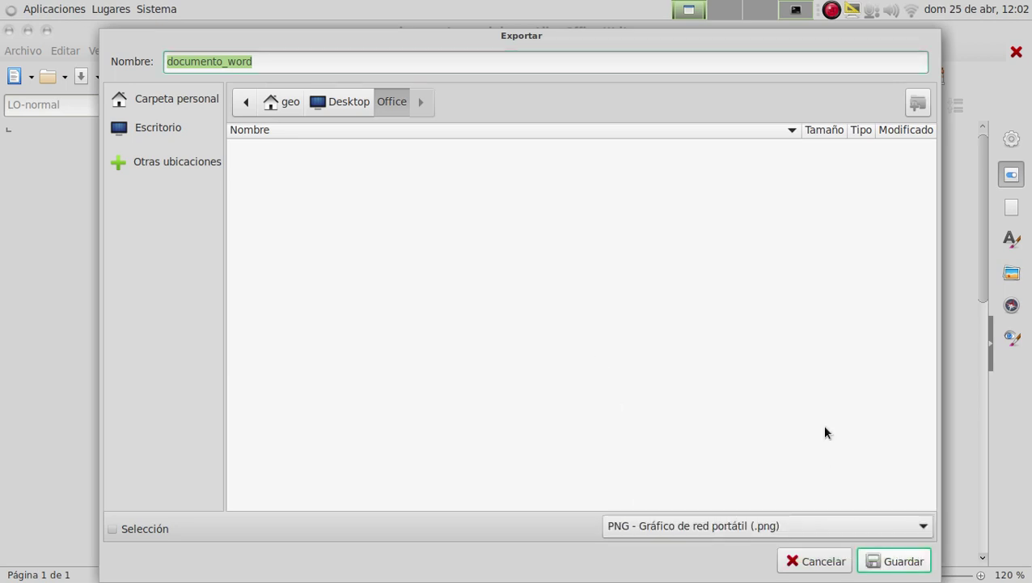
{"action": "left_click", "coordinate": [894, 560]}
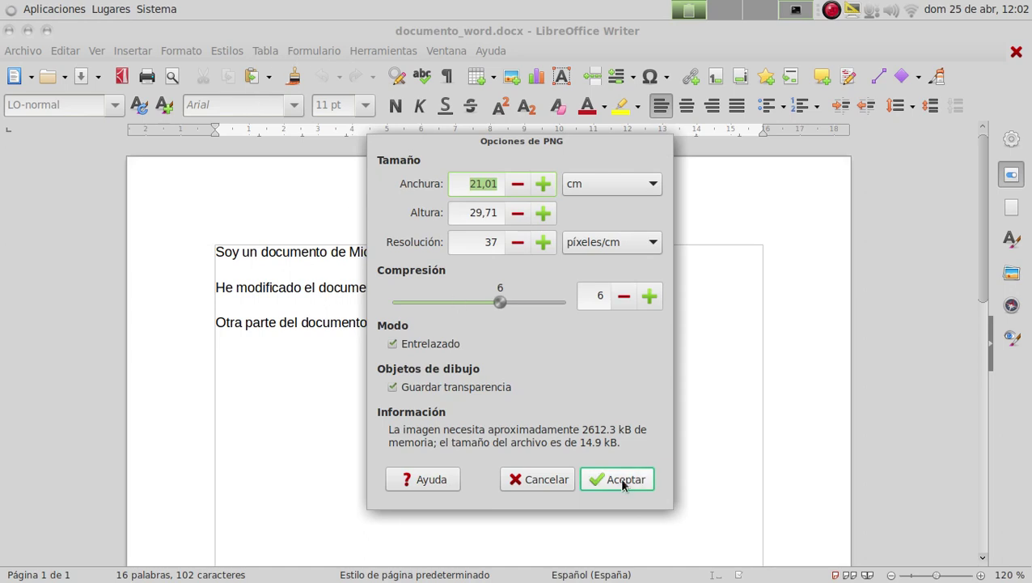
{"action": "left_click", "coordinate": [620, 479]}
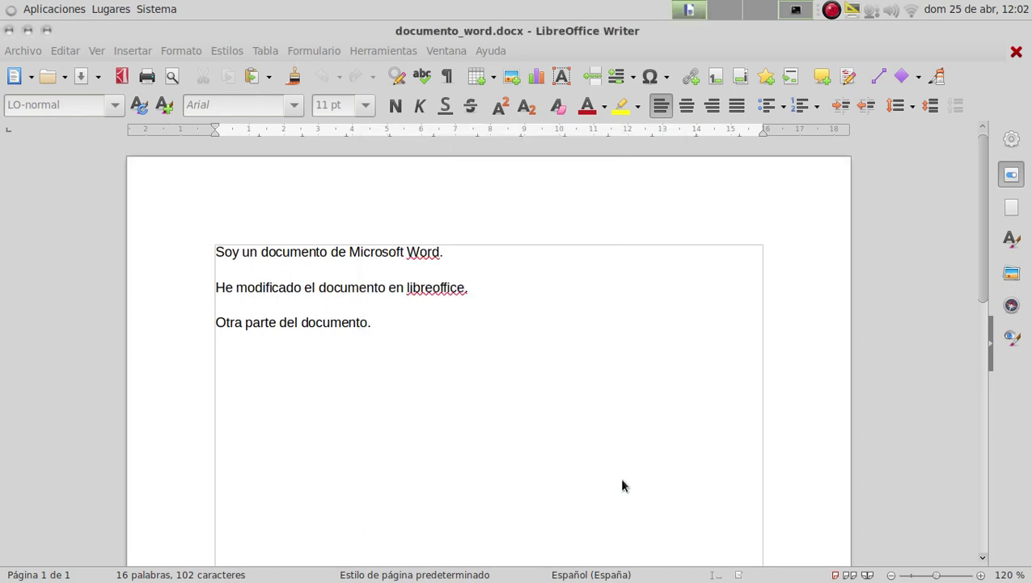
{"action": "left_click", "coordinate": [9, 30]}
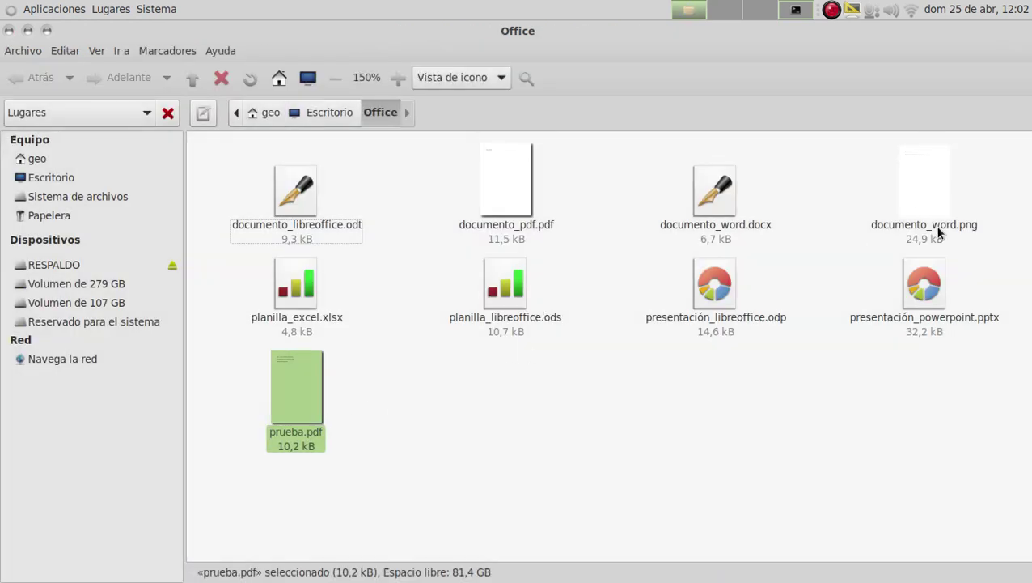
- Open documento_word.png with the Ojo de MATE image viewer, inspect its text maximized and enlarged, and close it
{"action": "left_click", "coordinate": [930, 203]}
{"action": "right_click", "coordinate": [924, 195]}
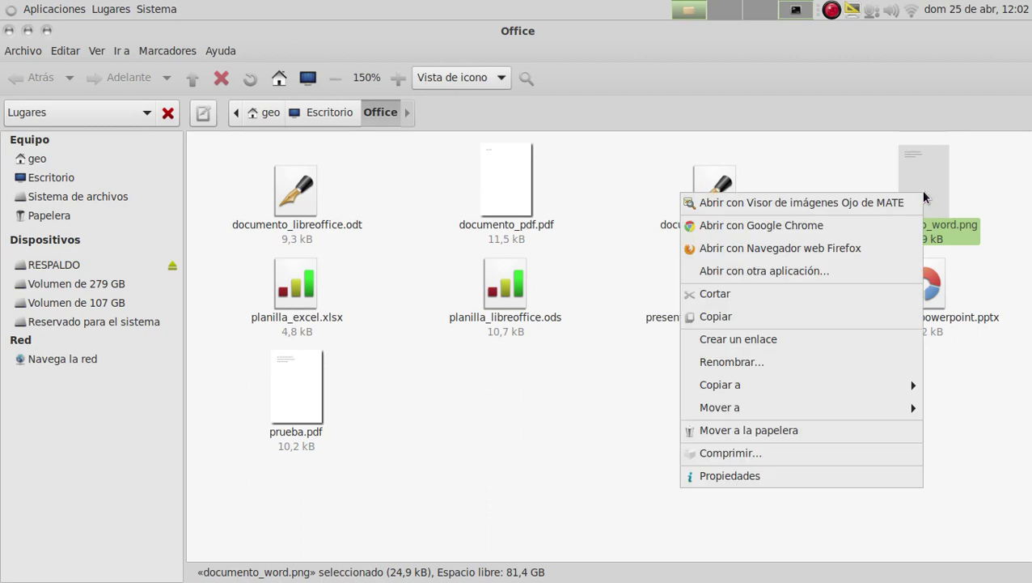
{"action": "left_click", "coordinate": [878, 203]}
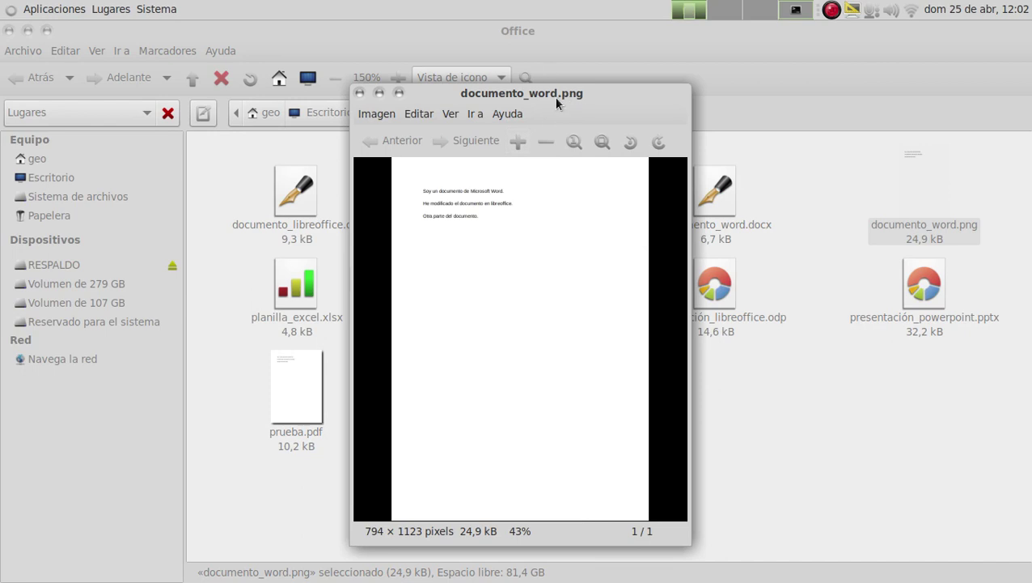
{"action": "scroll", "coordinate": [483, 254], "scroll_direction": "up", "scroll_amount": 5}
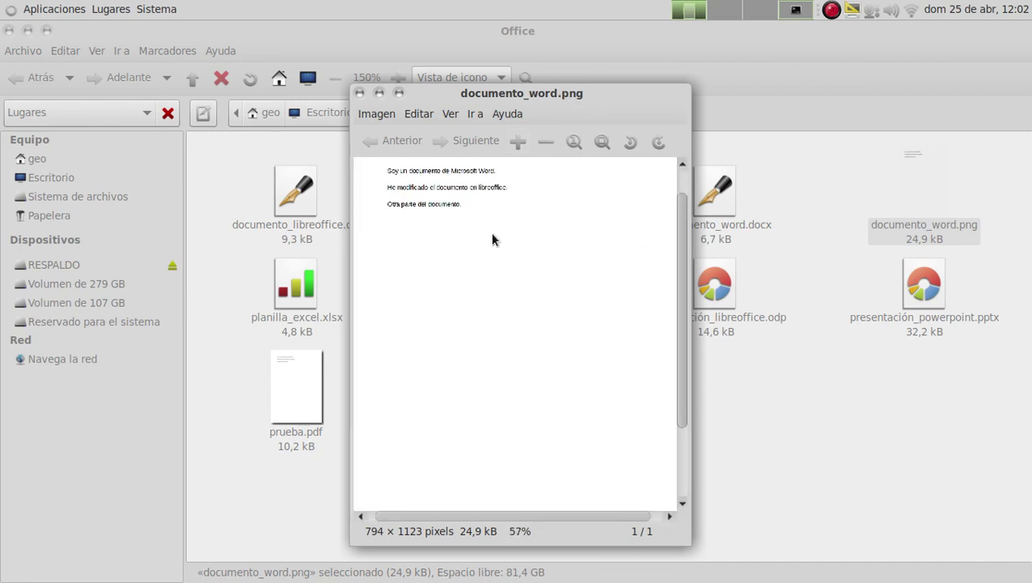
{"action": "scroll", "coordinate": [481, 253], "scroll_direction": "down", "scroll_amount": 2}
{"action": "double_click", "coordinate": [591, 95]}
{"action": "scroll", "coordinate": [506, 178], "scroll_direction": "up", "scroll_amount": 4}
{"action": "scroll", "coordinate": [506, 179], "scroll_direction": "down", "scroll_amount": 1}
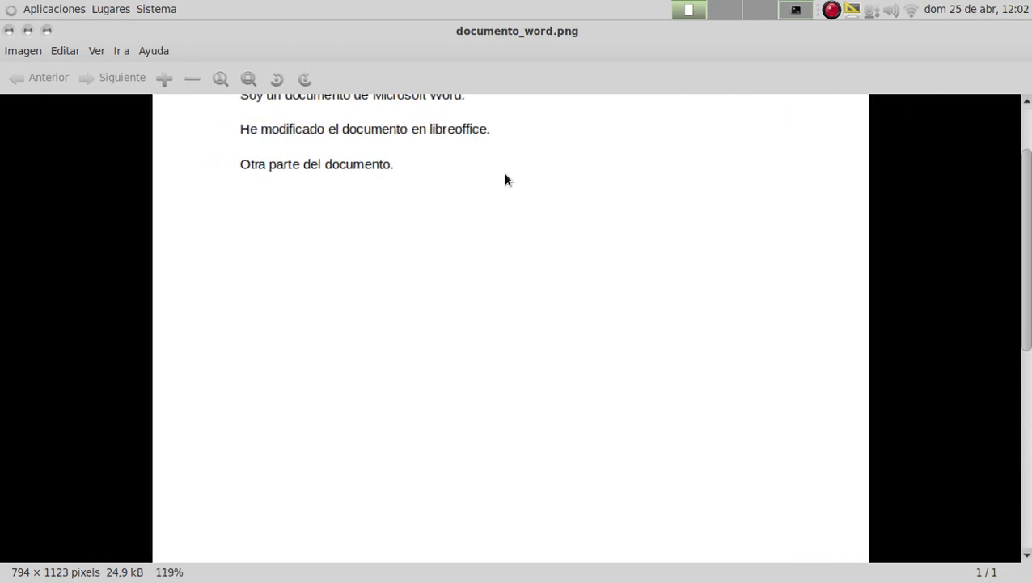
{"action": "left_click", "coordinate": [8, 30]}
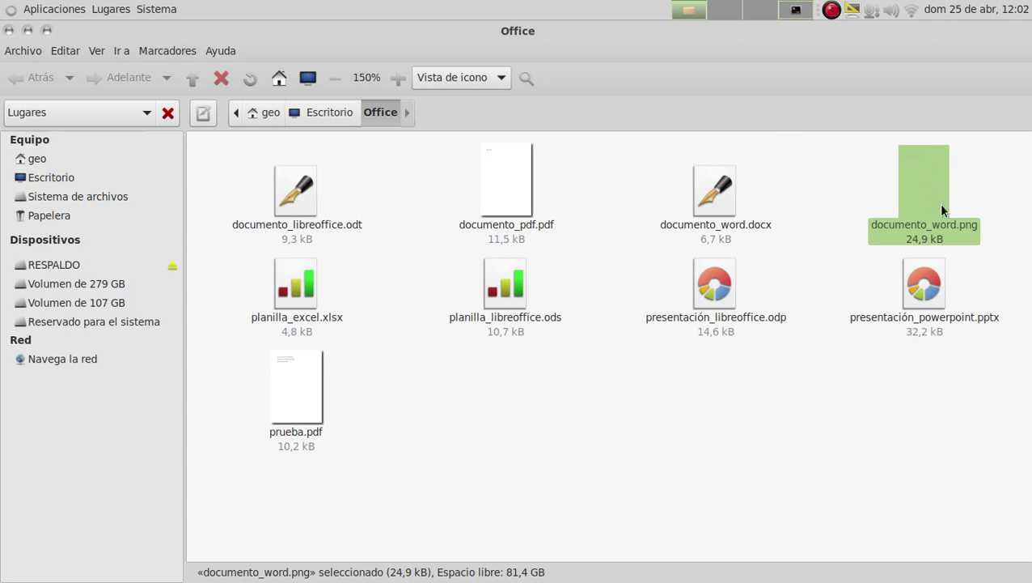
{"action": "left_click", "coordinate": [304, 397]}
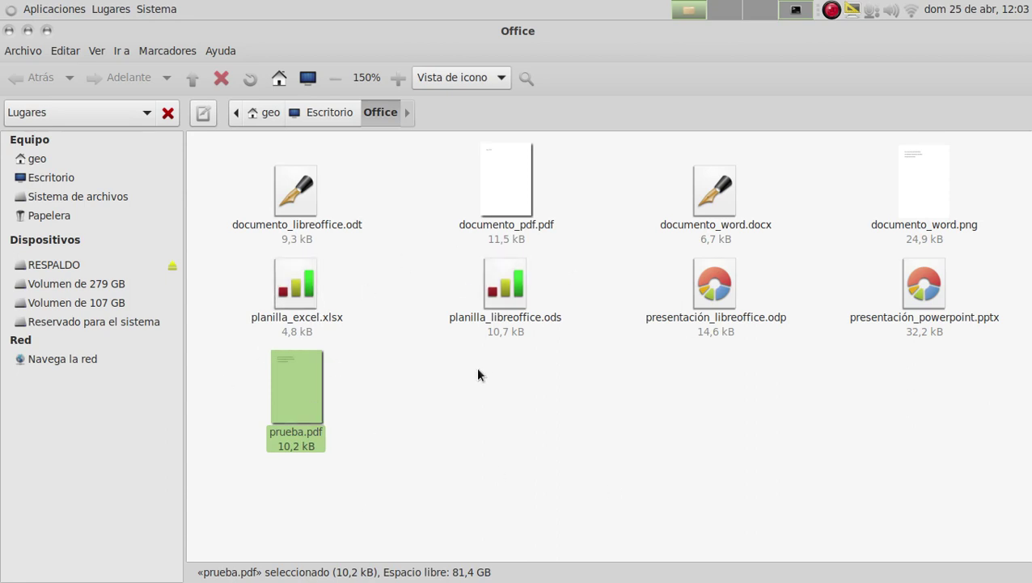
{"action": "left_click", "coordinate": [23, 51]}
{"action": "mouse_move", "coordinate": [79, 141]}
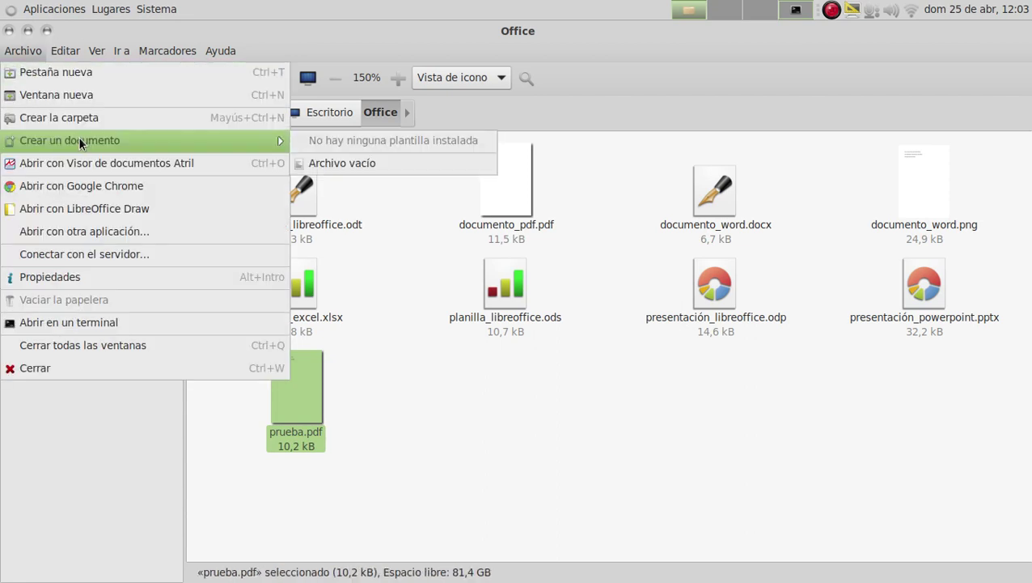
{"action": "left_click", "coordinate": [608, 430]}
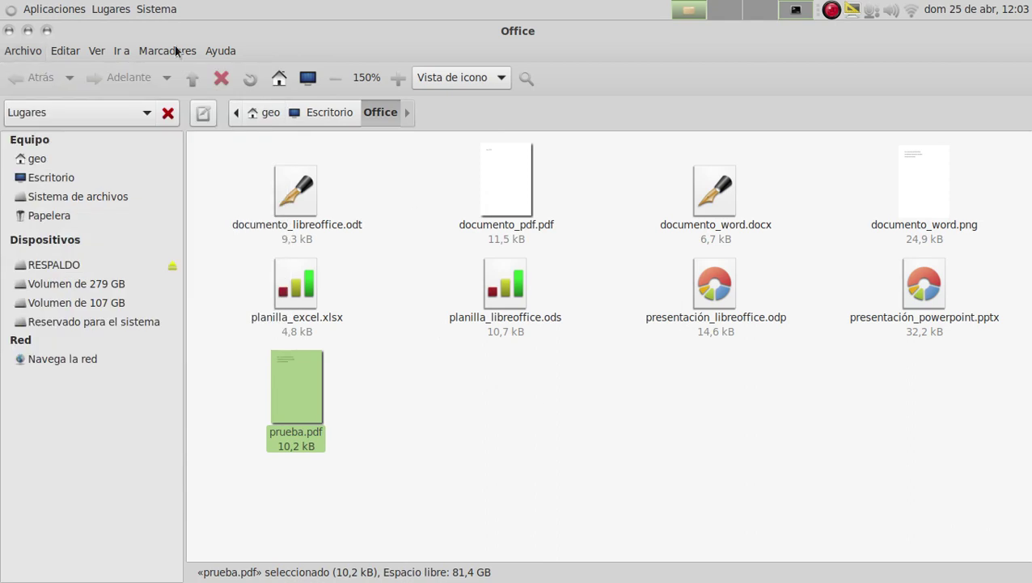
- Start a new LibreOffice Writer document and write "Fui hecho en Libreoffice pero con la intensión de ser guardado y modificado en Microsoft Word"
{"action": "left_click", "coordinate": [53, 9]}
{"action": "mouse_move", "coordinate": [57, 103]}
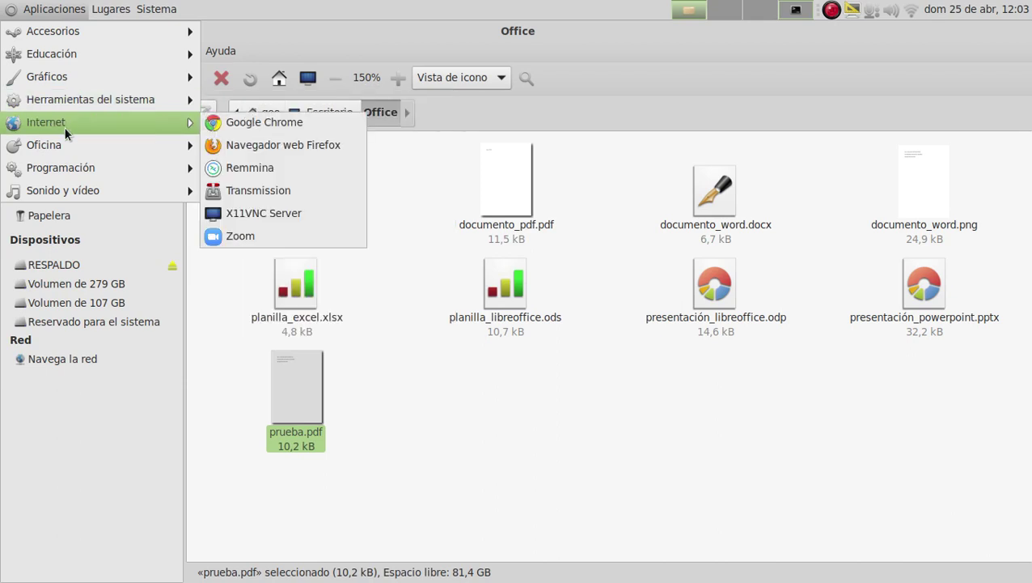
{"action": "mouse_move", "coordinate": [68, 142]}
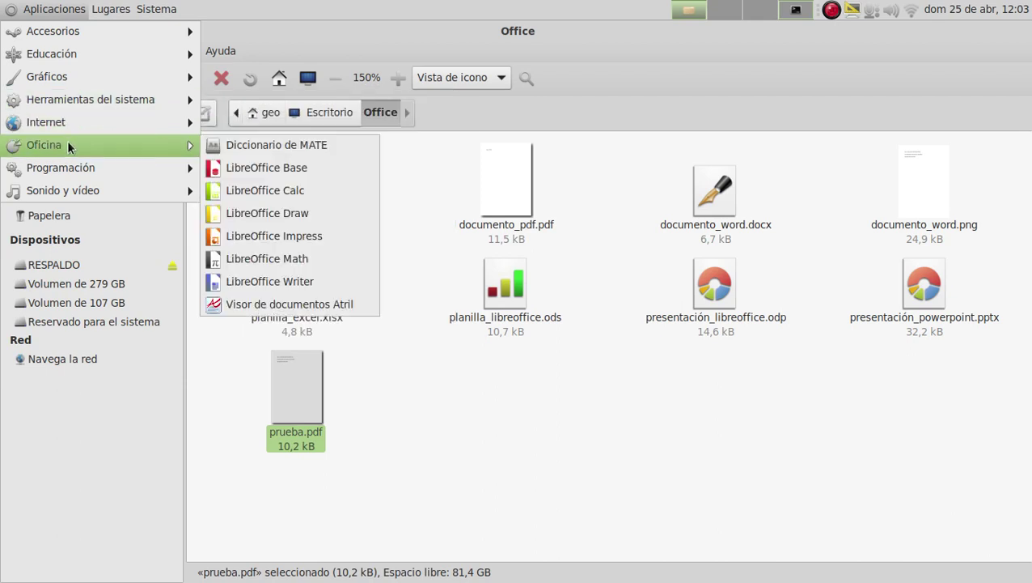
{"action": "left_click", "coordinate": [263, 281]}
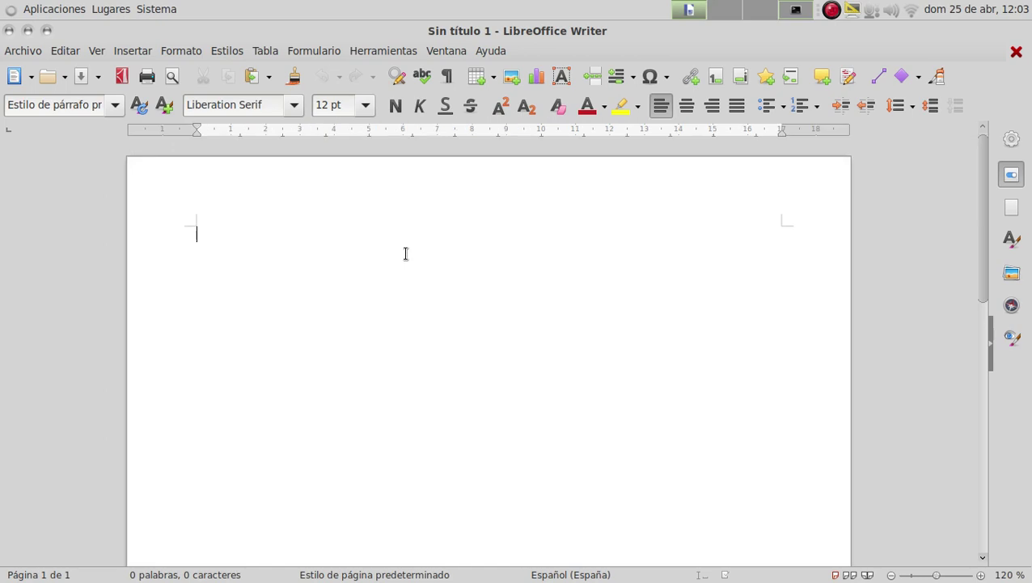
{"action": "type", "text": "Fui hecho "}
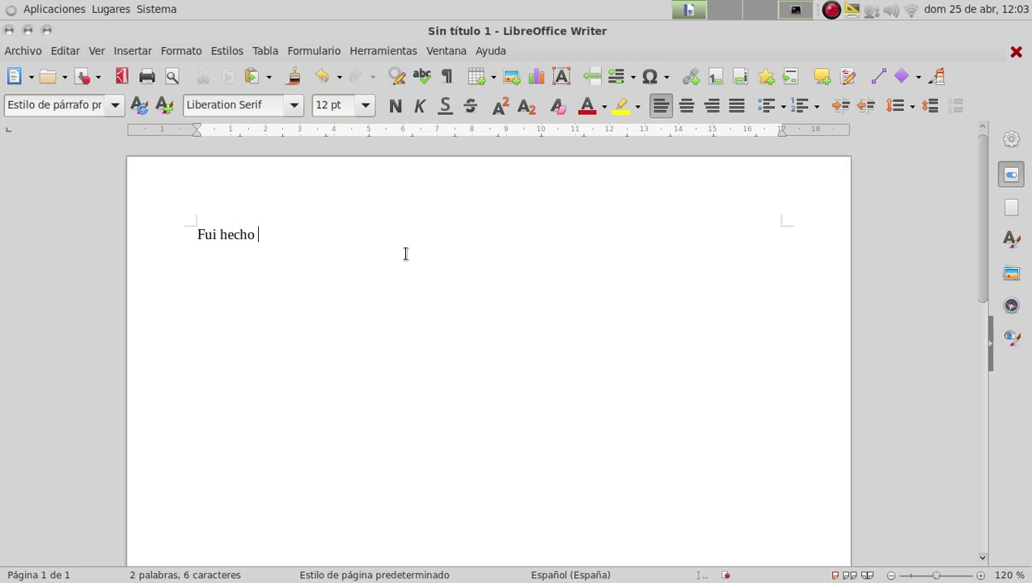
{"action": "type", "text": "en Libreoffice"}
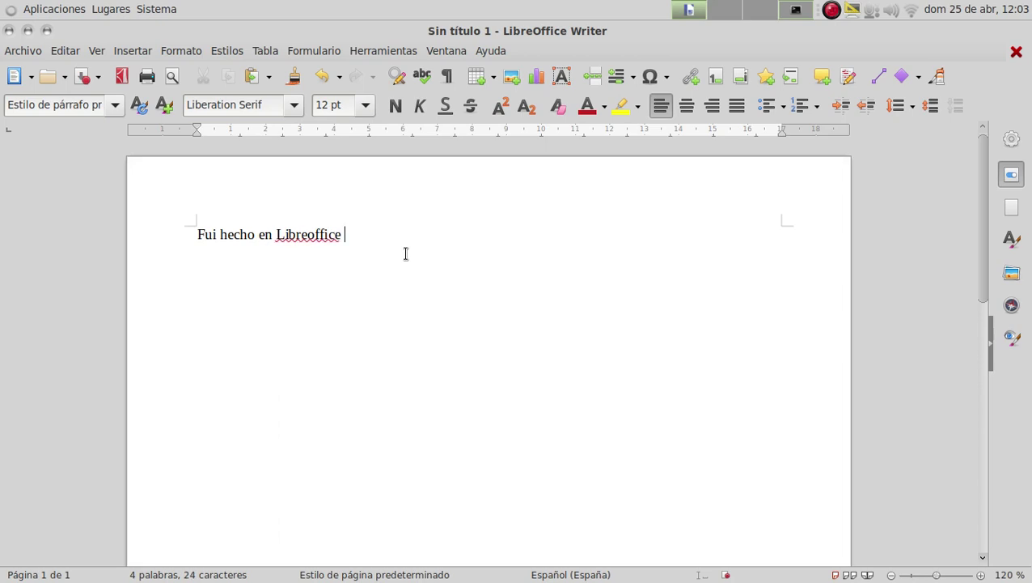
{"action": "type", "text": " pero con la inten"}
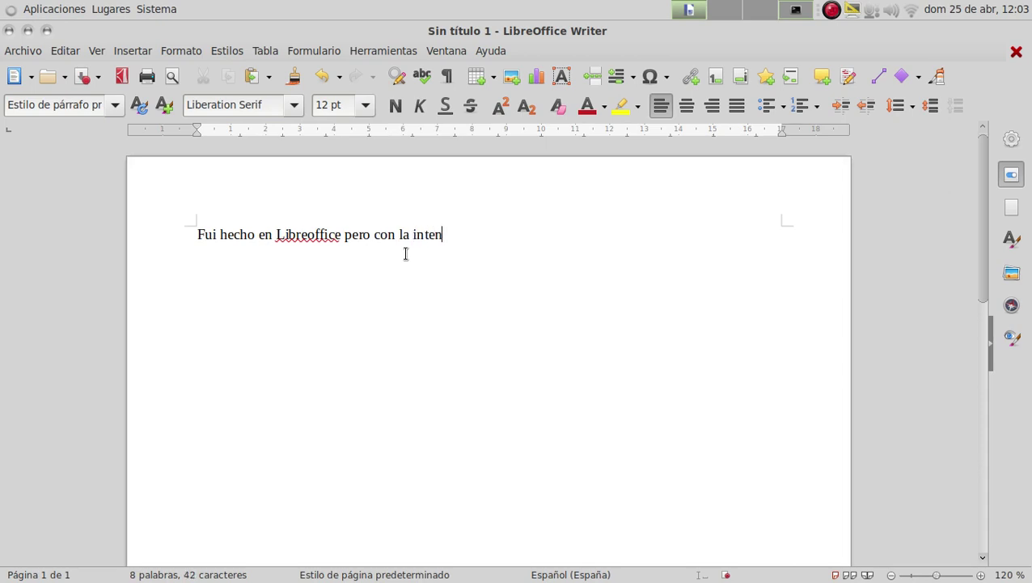
{"action": "type", "text": "sión de ser guardado "}
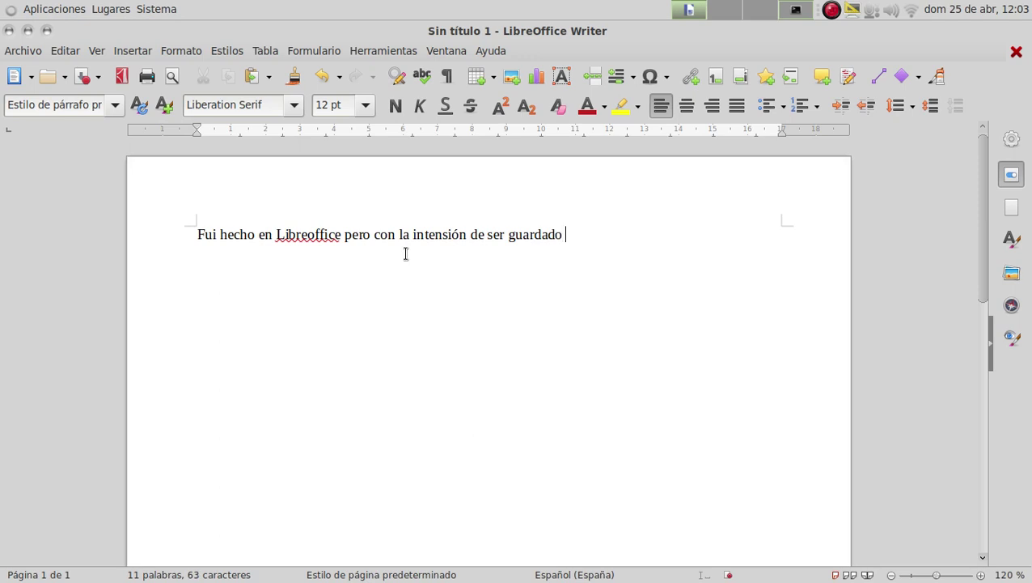
{"action": "type", "text": "y modificado en "}
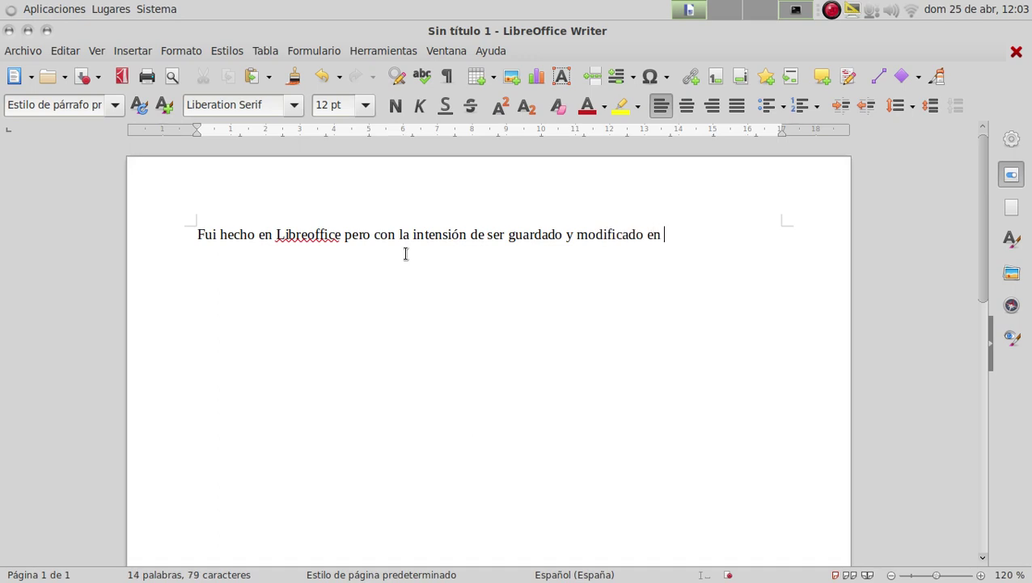
{"action": "type", "text": "Microsoft Word"}
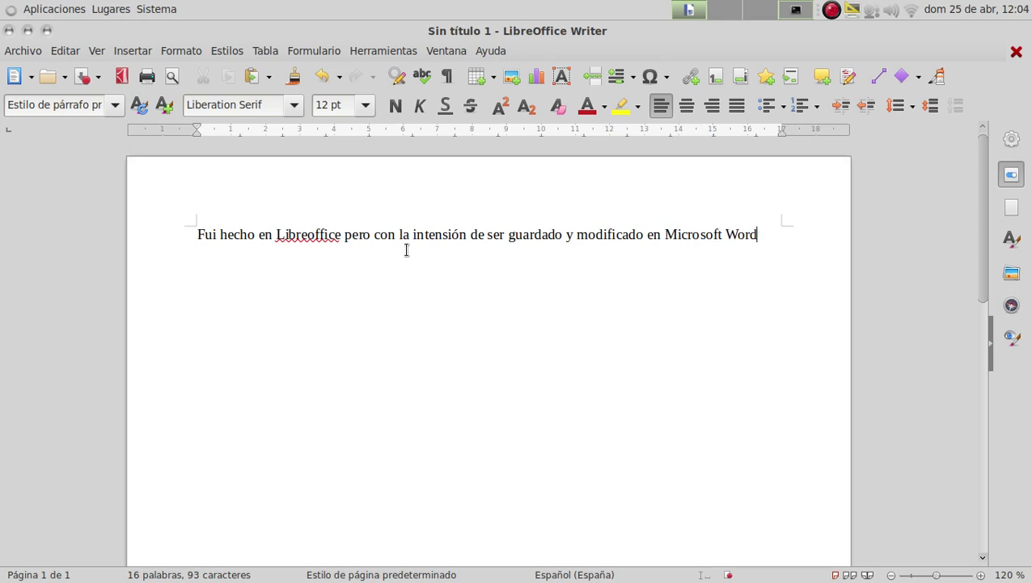
{"action": "left_click_drag", "start_coordinate": [194, 236], "coordinate": [728, 268]}
{"action": "left_click", "coordinate": [657, 297]}
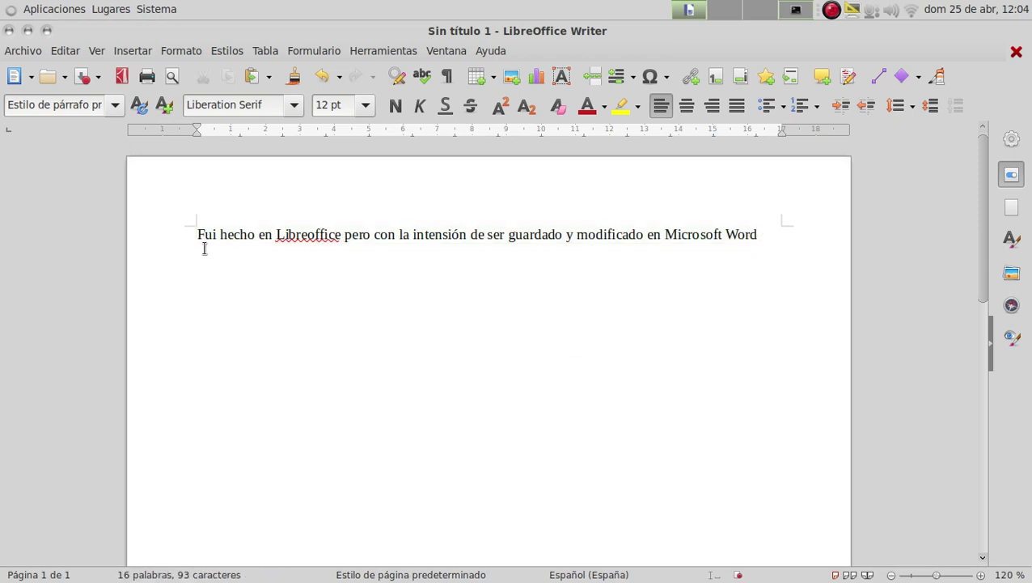
{"action": "left_click", "coordinate": [180, 236]}
{"action": "left_click", "coordinate": [777, 241], "text": "shift"}
{"action": "left_click", "coordinate": [356, 293]}
- Set up saving the new document in Word 2007-365 (.docx) format inside the desktop's Office folder
{"action": "left_click", "coordinate": [22, 51]}
{"action": "mouse_move", "coordinate": [21, 53]}
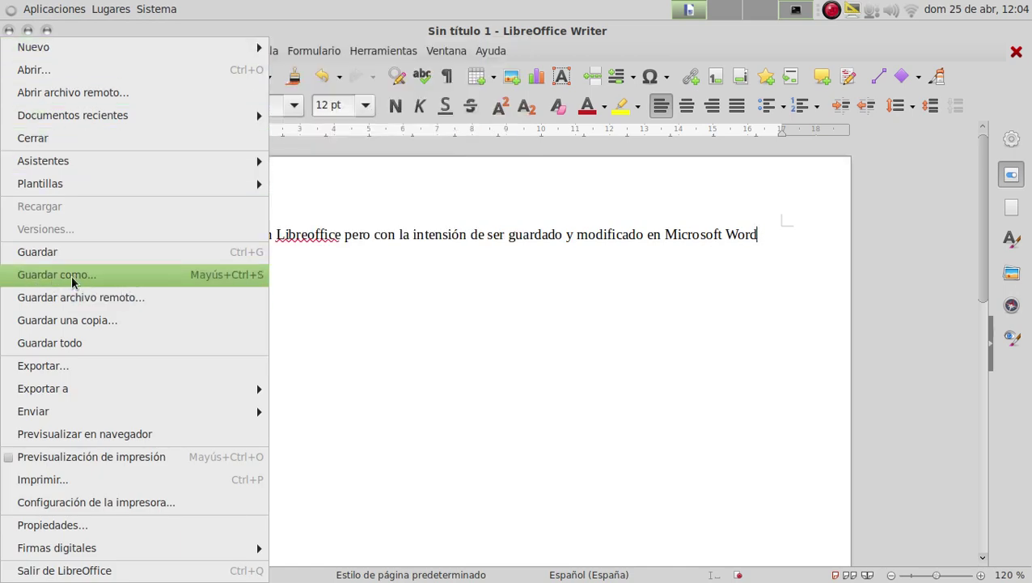
{"action": "mouse_move", "coordinate": [508, 49]}
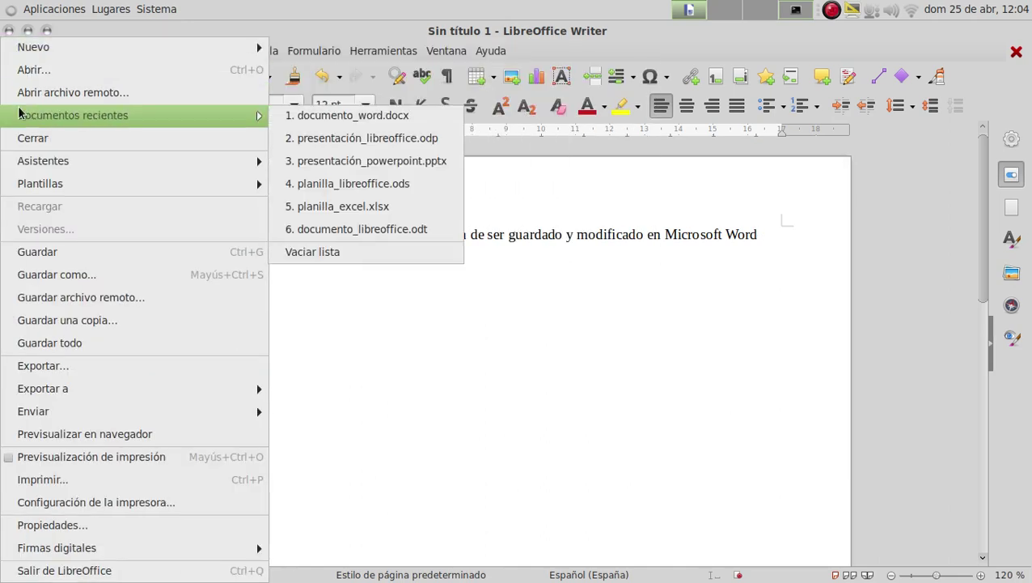
{"action": "left_click", "coordinate": [49, 275]}
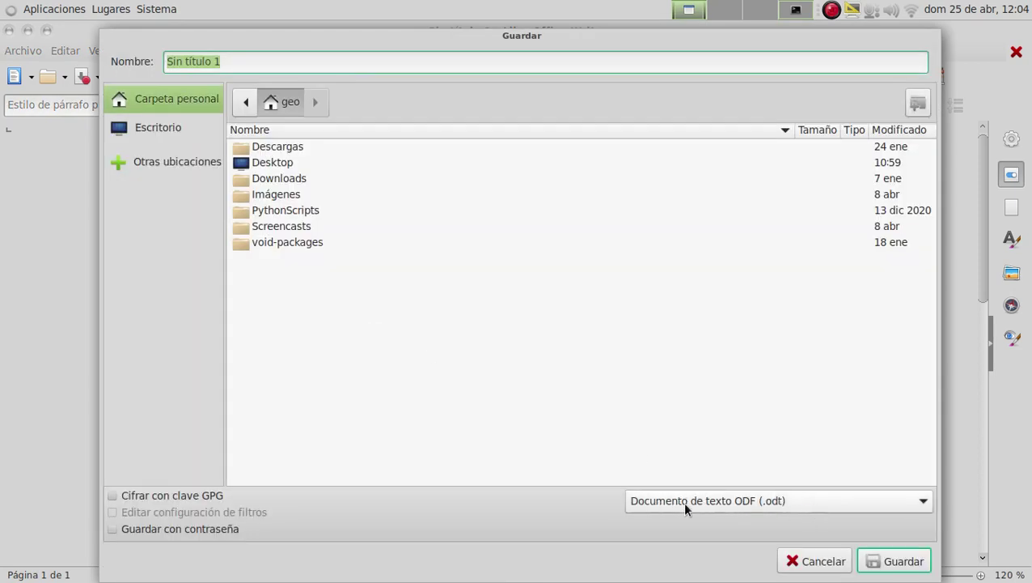
{"action": "left_click", "coordinate": [771, 499]}
{"action": "mouse_move", "coordinate": [779, 571]}
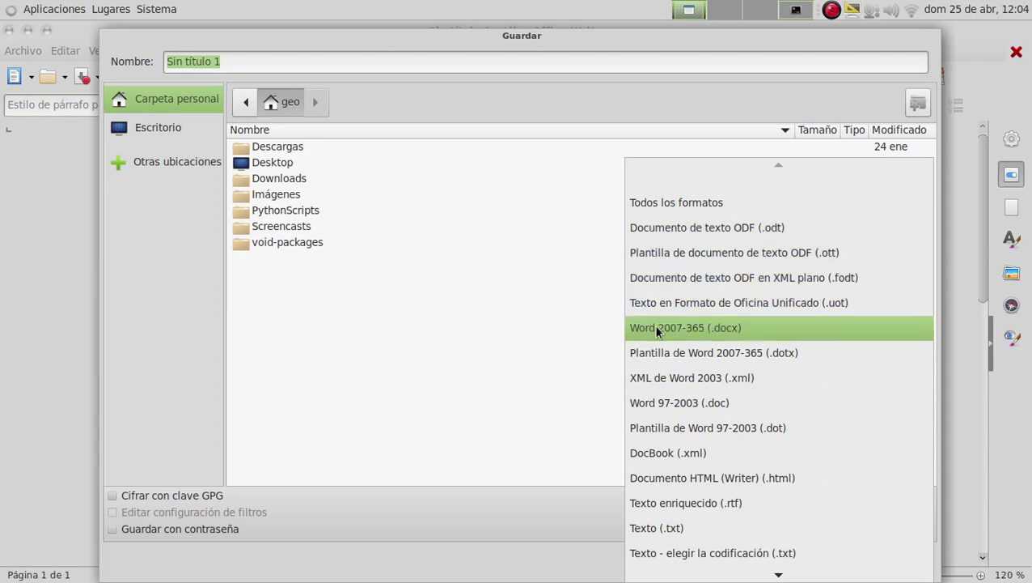
{"action": "left_click", "coordinate": [713, 329]}
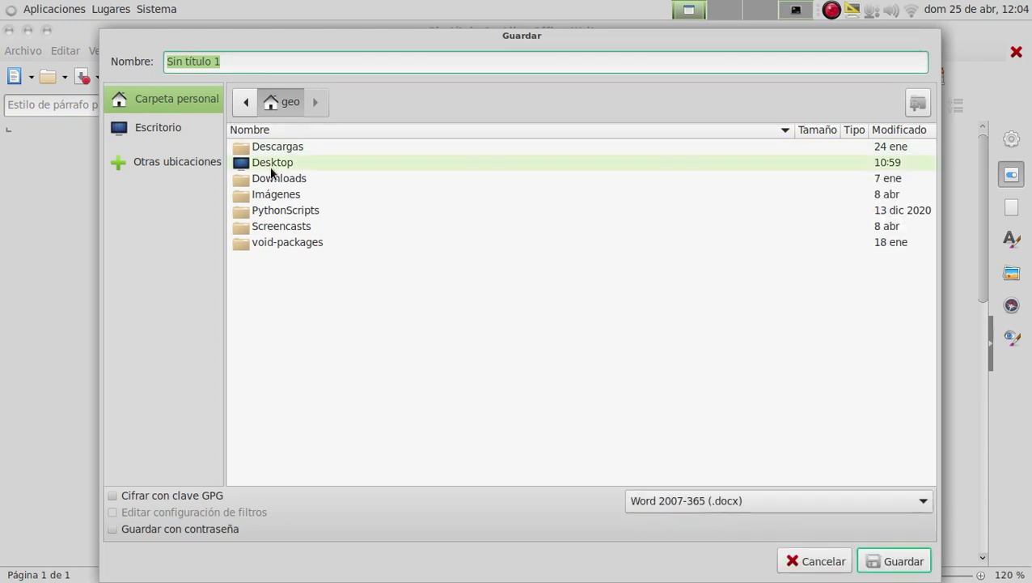
{"action": "left_click", "coordinate": [170, 128]}
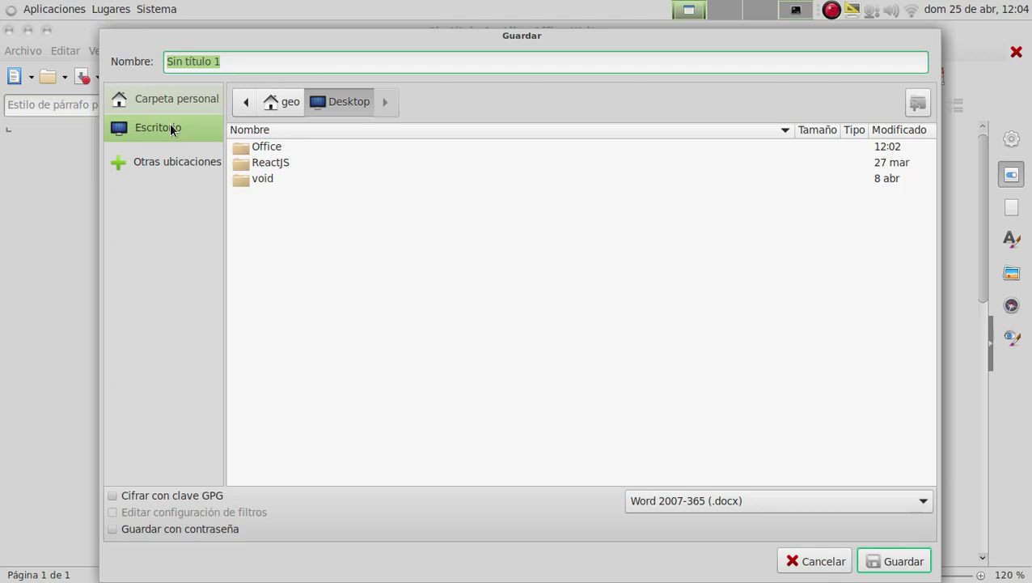
{"action": "double_click", "coordinate": [264, 148]}
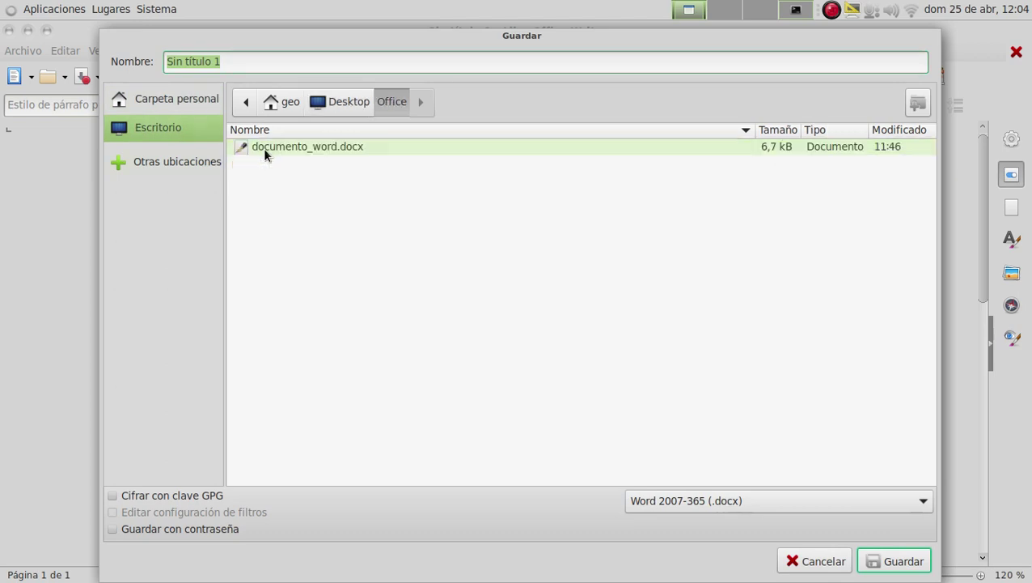
- Name the file prueba_2, save it keeping the Word 2007-365 format, and close the document
{"action": "left_click", "coordinate": [242, 62]}
{"action": "key", "text": "shift+Left"}
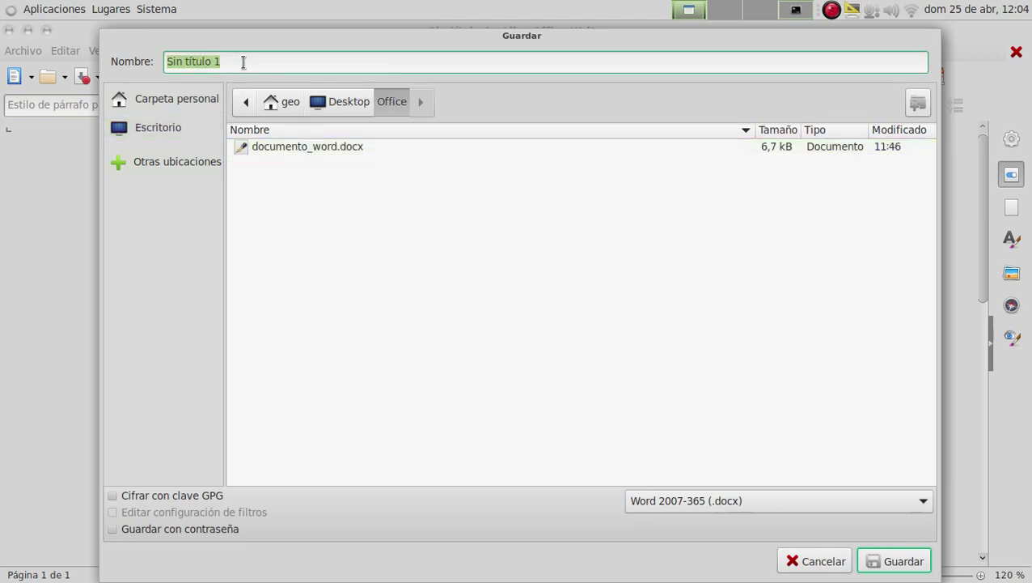
{"action": "triple_click", "coordinate": [243, 61]}
{"action": "type", "text": "prueba"}
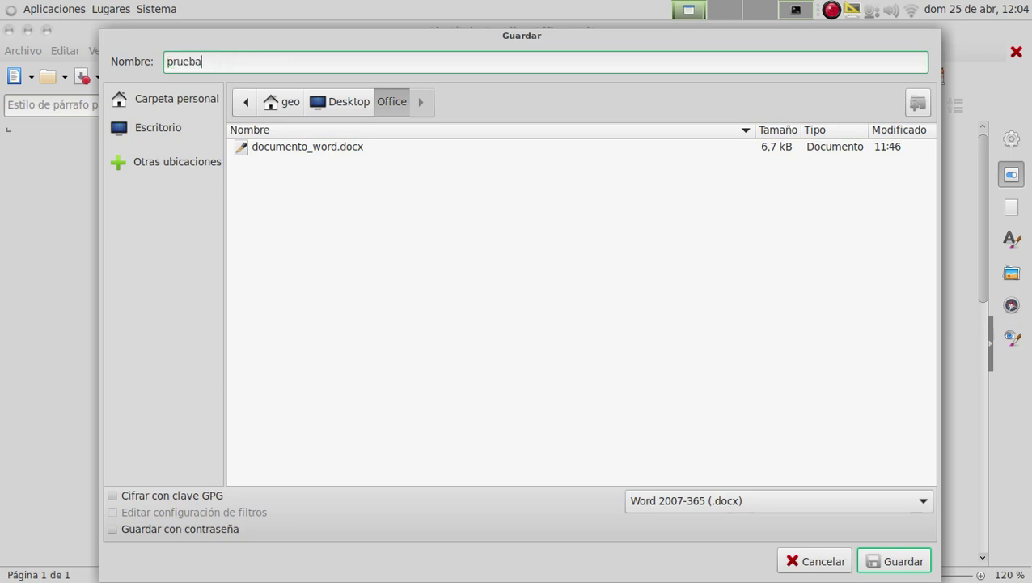
{"action": "type", "text": "_2"}
{"action": "left_click_drag", "start_coordinate": [229, 59], "coordinate": [166, 63]}
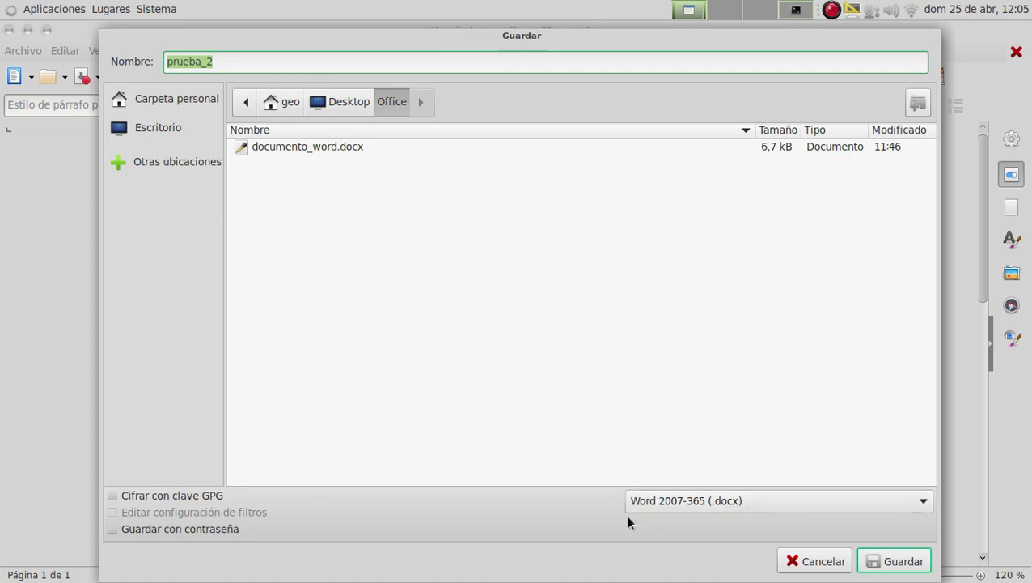
{"action": "left_click", "coordinate": [890, 559]}
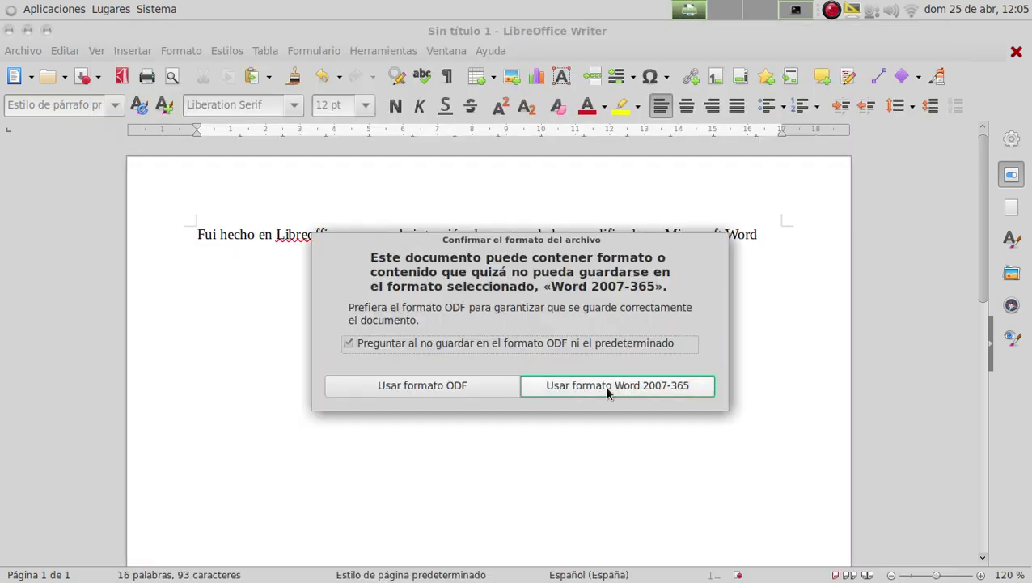
{"action": "left_click", "coordinate": [650, 388]}
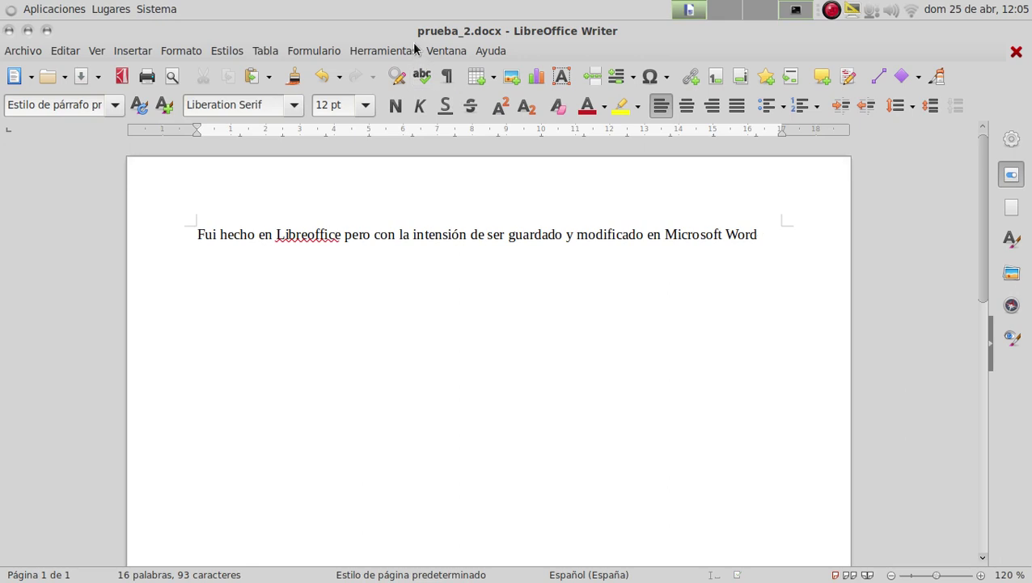
{"action": "left_click", "coordinate": [7, 32]}
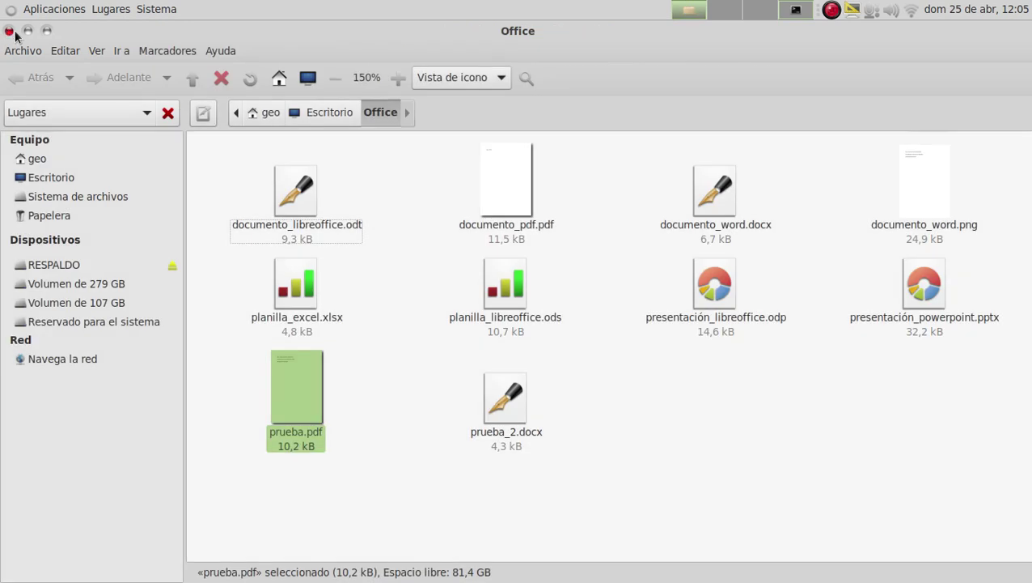
- Open prueba_2.docx from the Office folder to check its saved sentence, and close it
{"action": "left_click", "coordinate": [668, 430]}
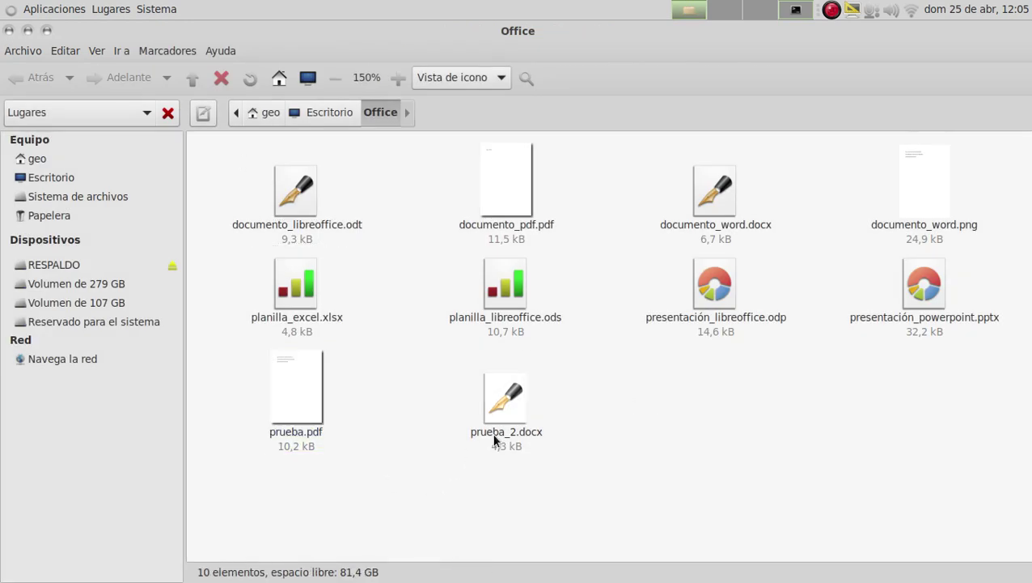
{"action": "left_click", "coordinate": [526, 435]}
{"action": "double_click", "coordinate": [520, 436]}
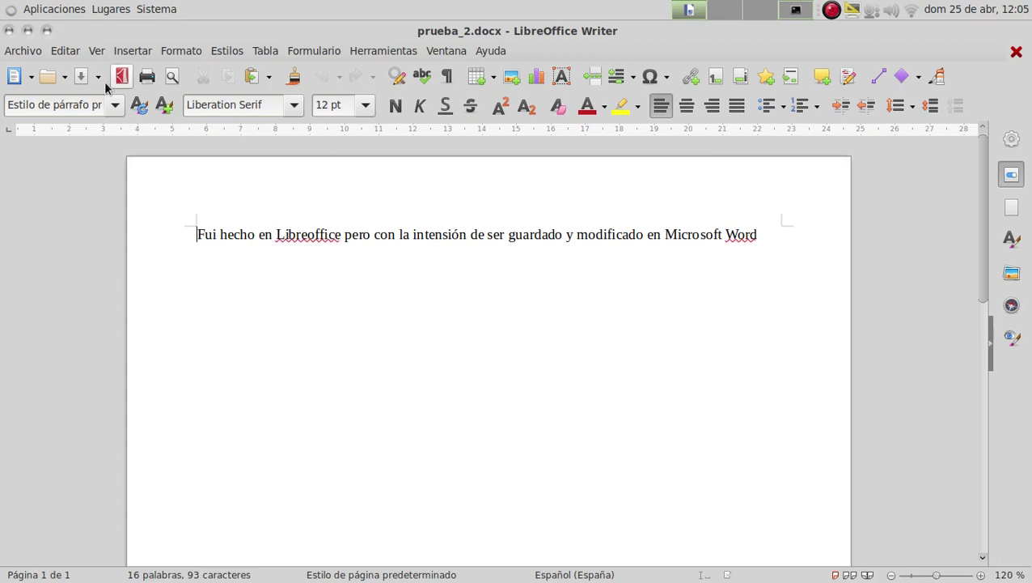
{"action": "left_click_drag", "start_coordinate": [219, 234], "coordinate": [754, 247]}
{"action": "left_click", "coordinate": [753, 246]}
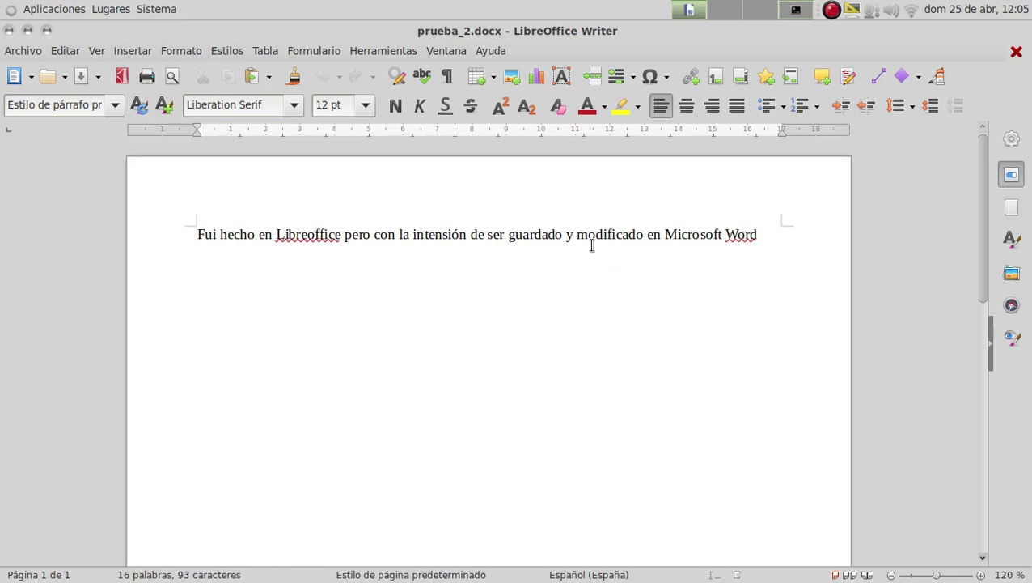
{"action": "left_click", "coordinate": [9, 31]}
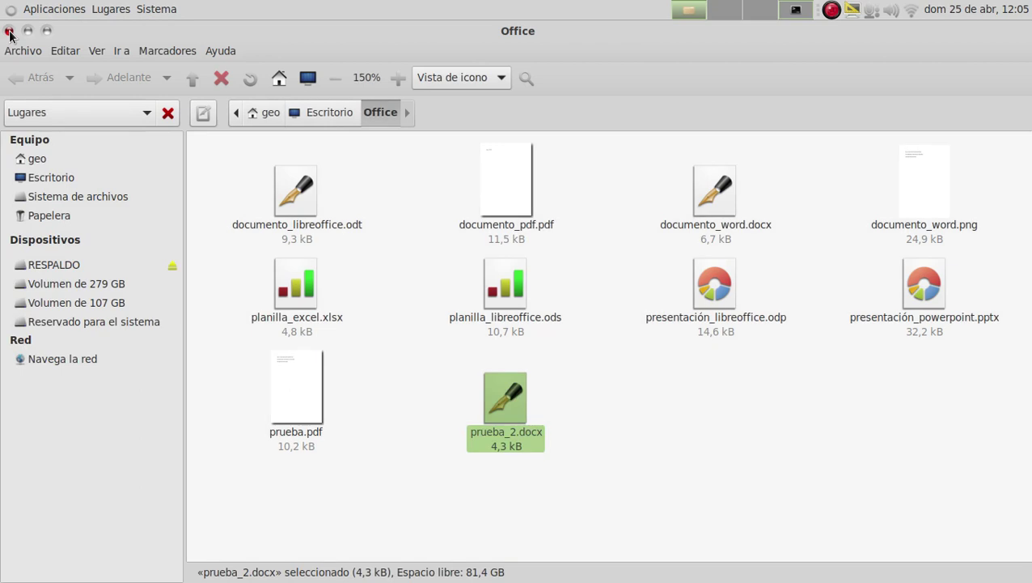